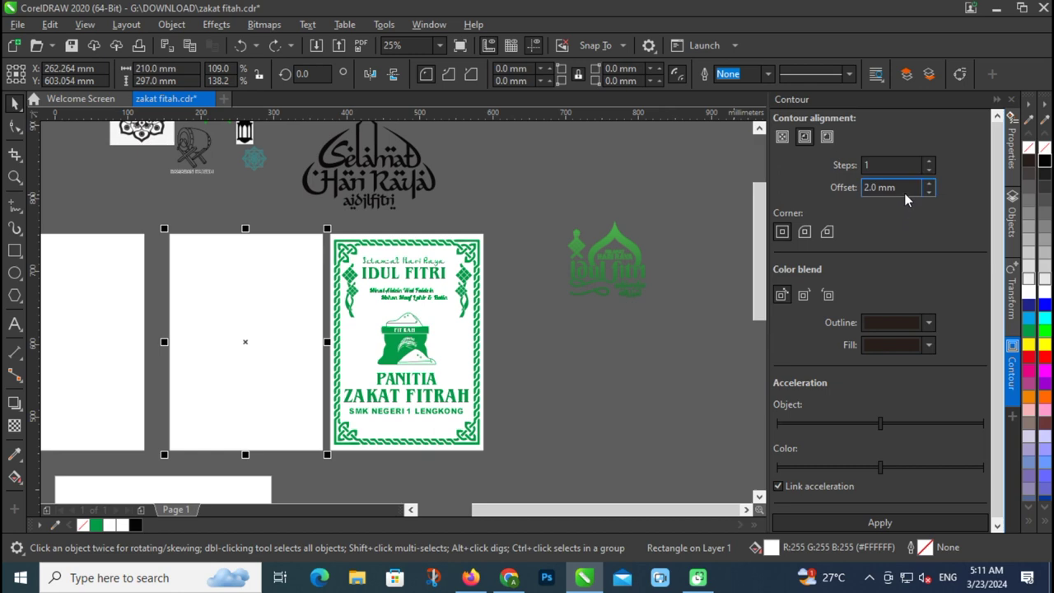
# Add a 5 mm inside contour to the white 210 × 297 mm rectangle and break the contour apart.
pyautogui.moveTo(906, 190); pyautogui.dragTo(859, 195)
pyautogui.write('5')
pyautogui.press('Return')
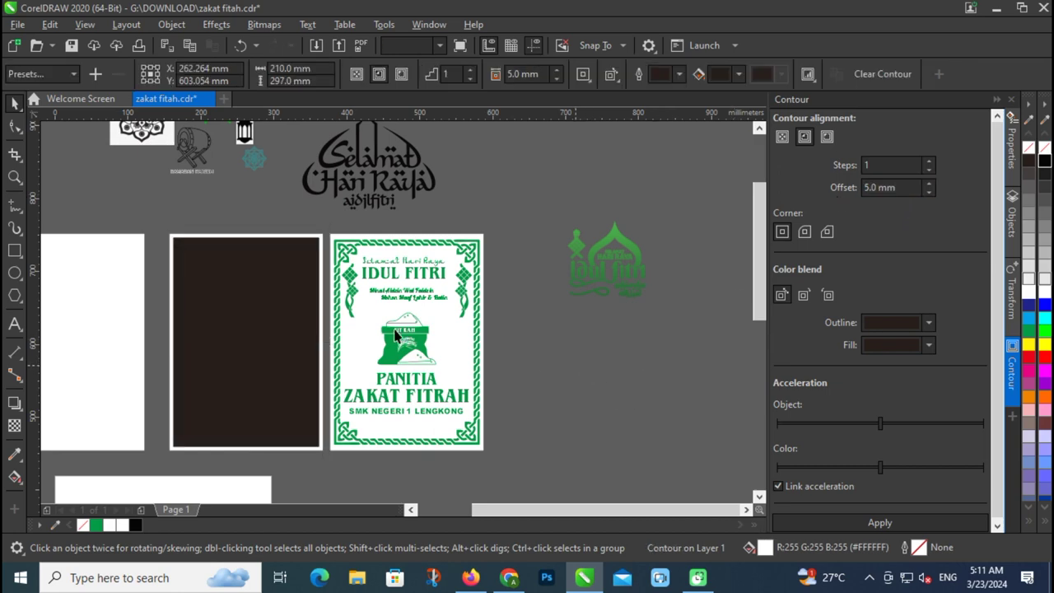
pyautogui.rightClick(257, 308)
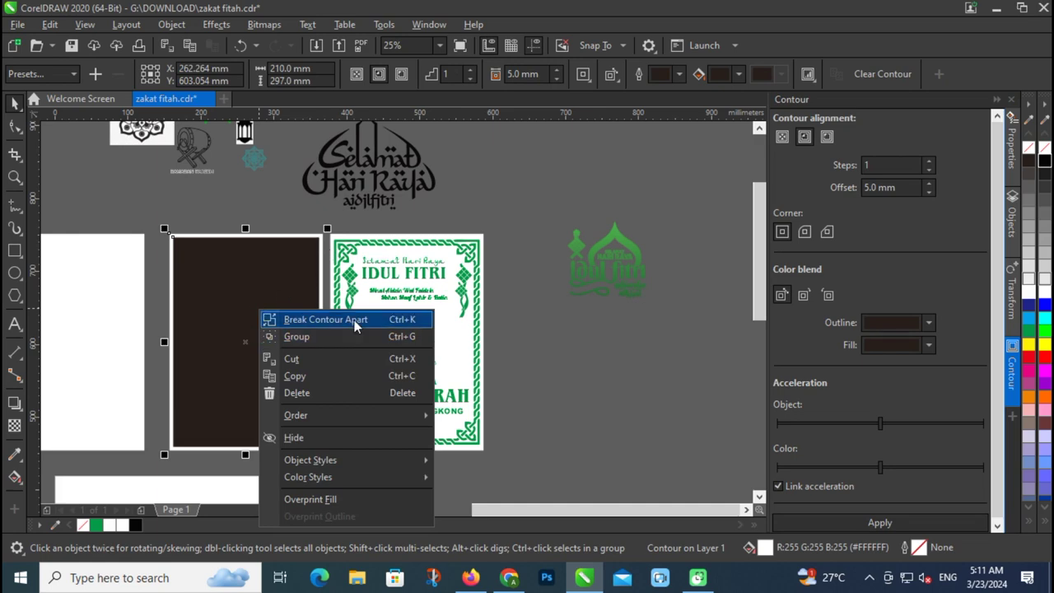
pyautogui.click(353, 322)
pyautogui.click(525, 309)
# Try a second 5 mm inside contour on the dark rectangle, separating it and filling the innermost rectangle white.
pyautogui.click(296, 324)
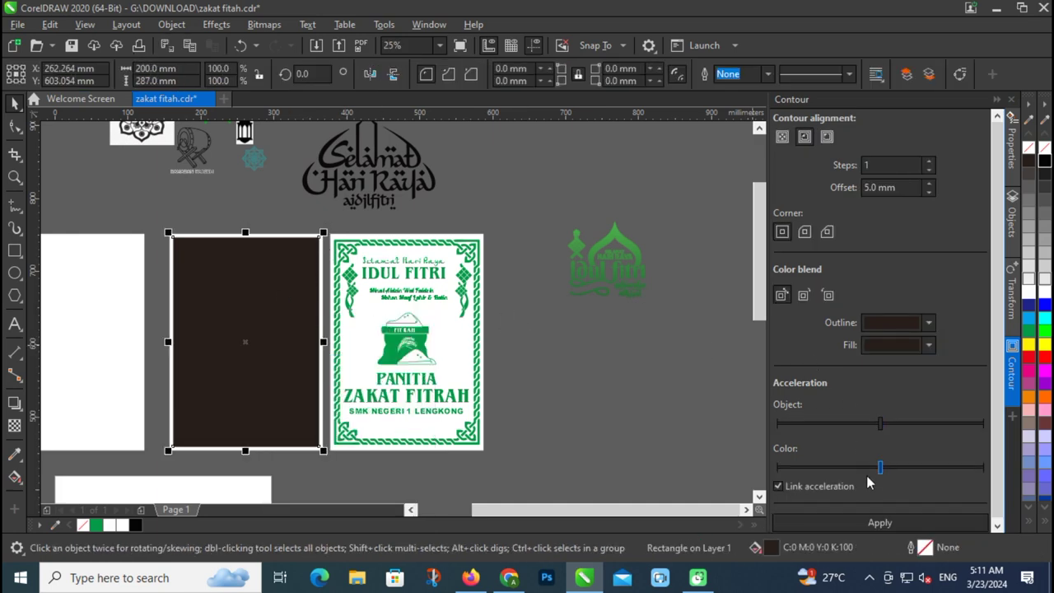
pyautogui.click(873, 520)
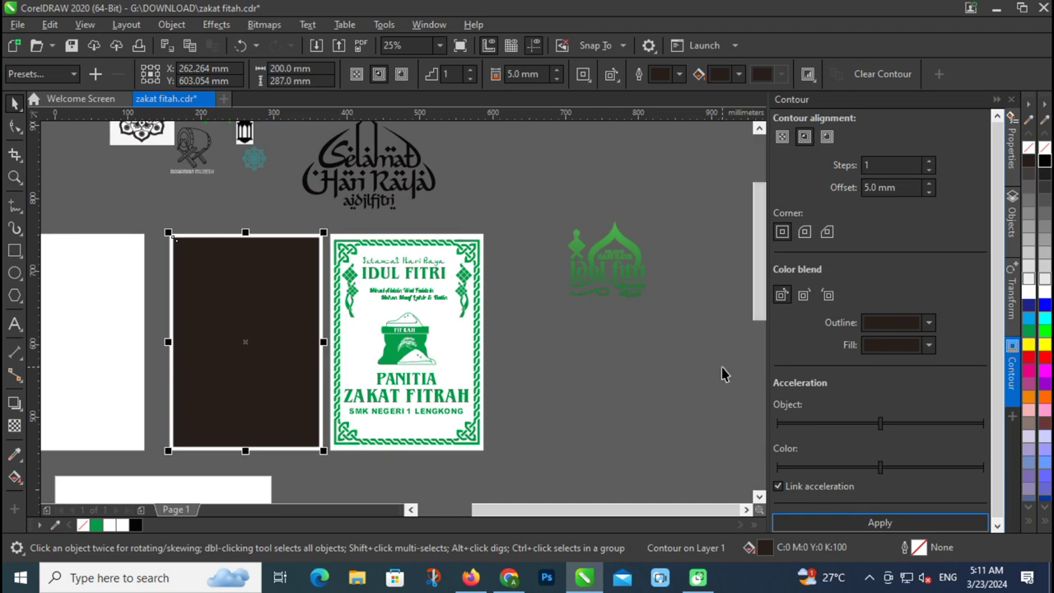
pyautogui.click(579, 337)
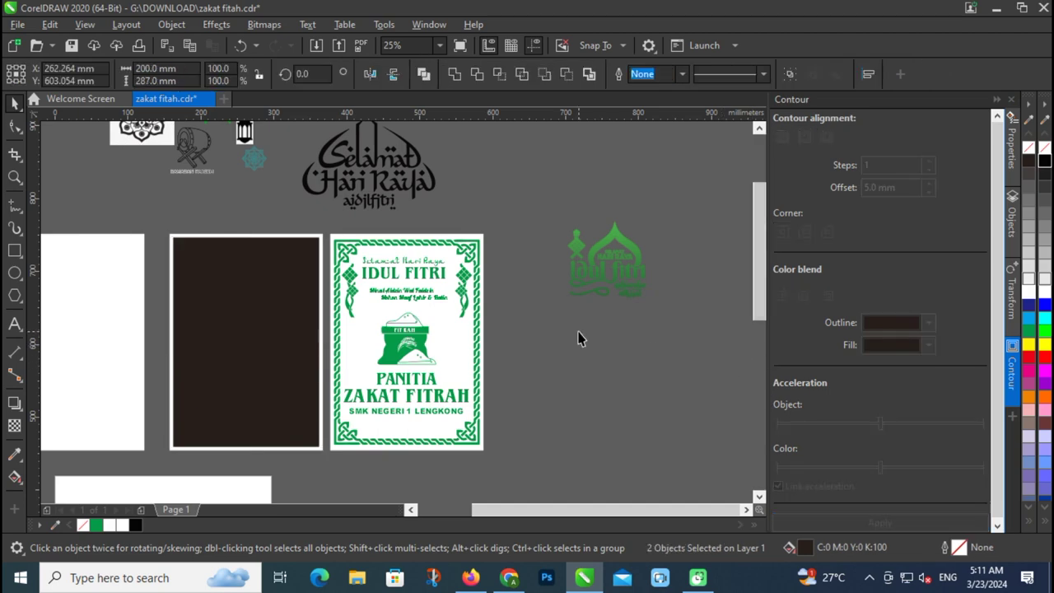
pyautogui.click(309, 339)
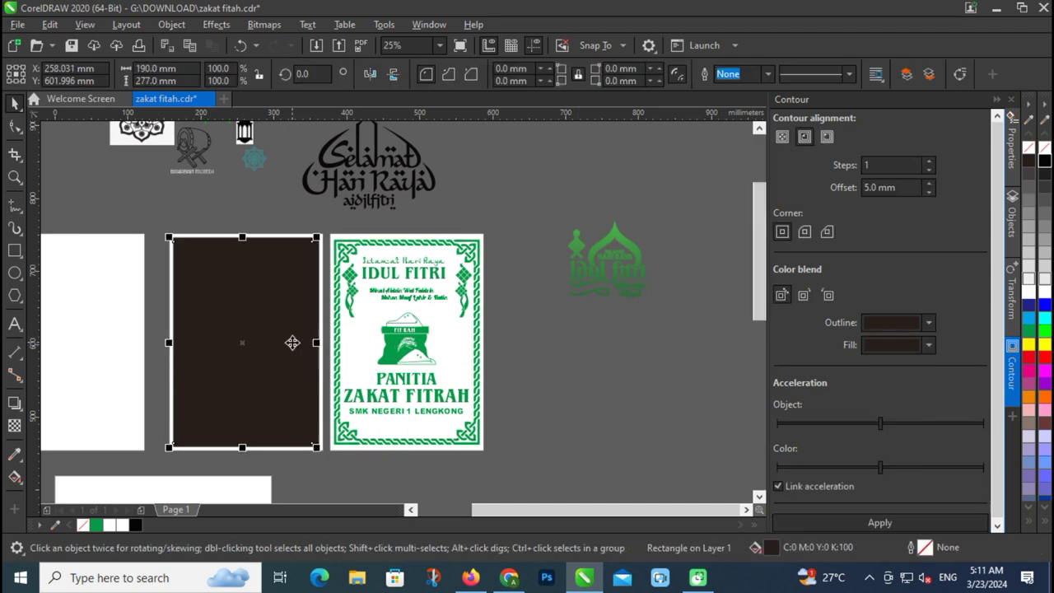
pyautogui.click(1043, 292)
pyautogui.scroll(3, 316, 264)
pyautogui.keyDown('shift'); pyautogui.click(313, 256); pyautogui.keyUp('shift')
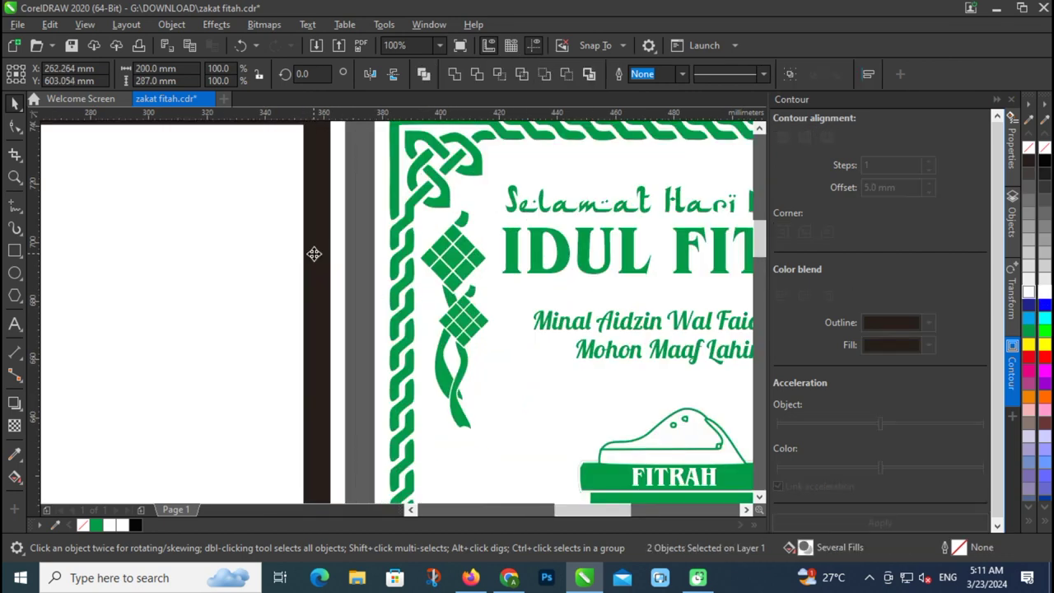
pyautogui.scroll(-3, 313, 254)
pyautogui.click(319, 214)
pyautogui.scroll(3, 329, 247)
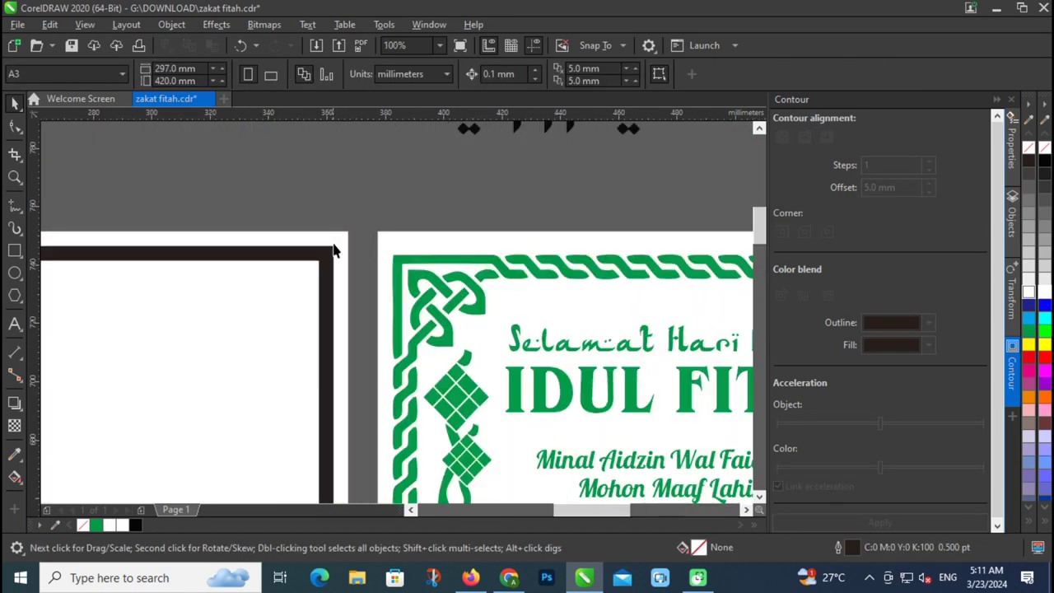
# Fill the dark 200 × 287 mm rectangle with green.
pyautogui.click(327, 262)
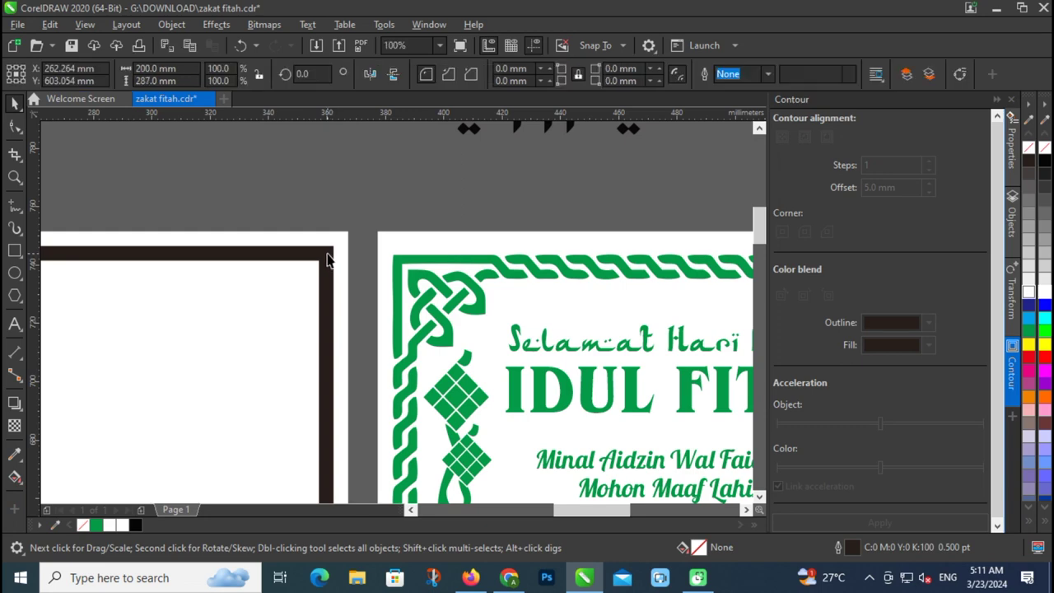
pyautogui.click(1029, 331)
pyautogui.scroll(-3, 322, 241)
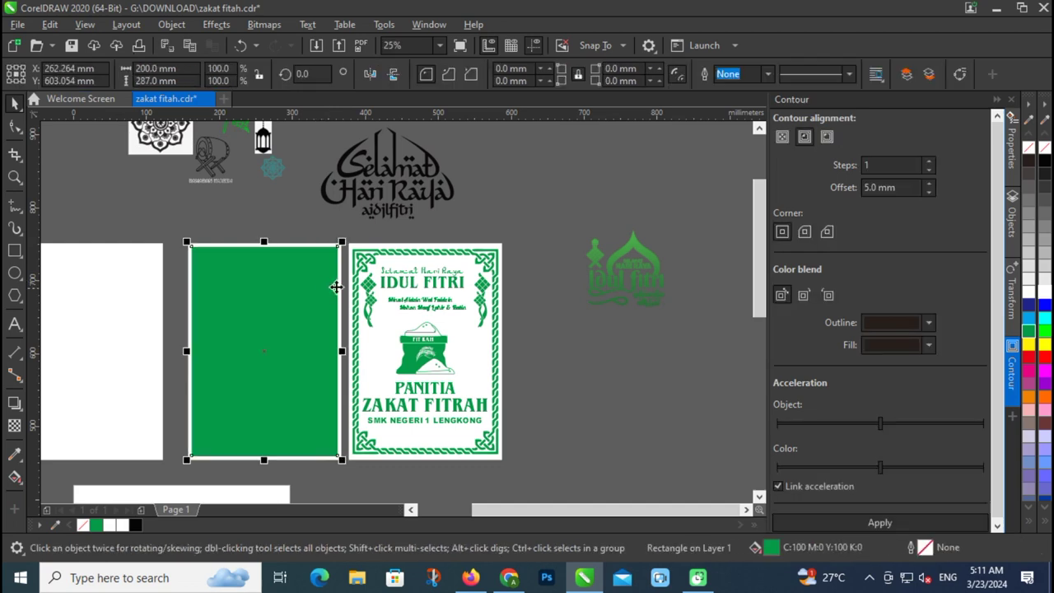
# Add a 3 mm inside contour to the green rectangle, break it apart, and fill the inner rectangle white.
pyautogui.click(888, 188)
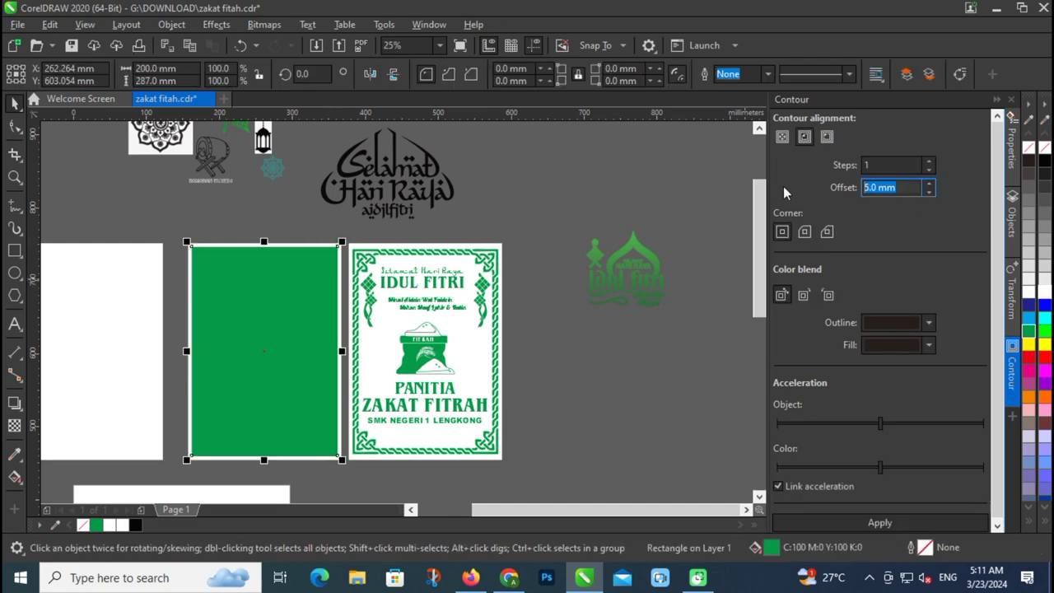
pyautogui.write('3')
pyautogui.press('Return')
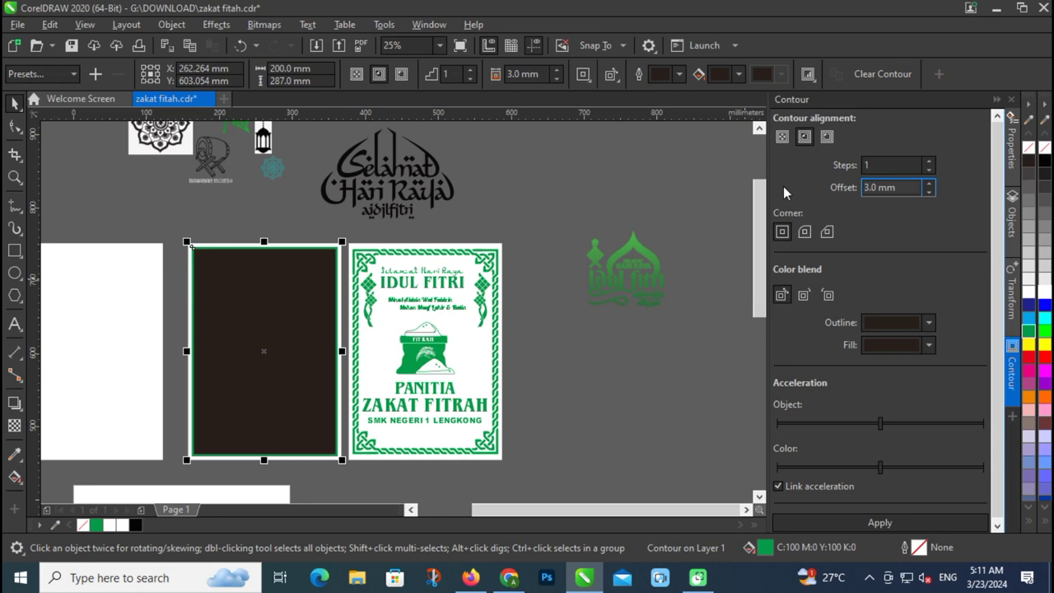
pyautogui.rightClick(275, 358)
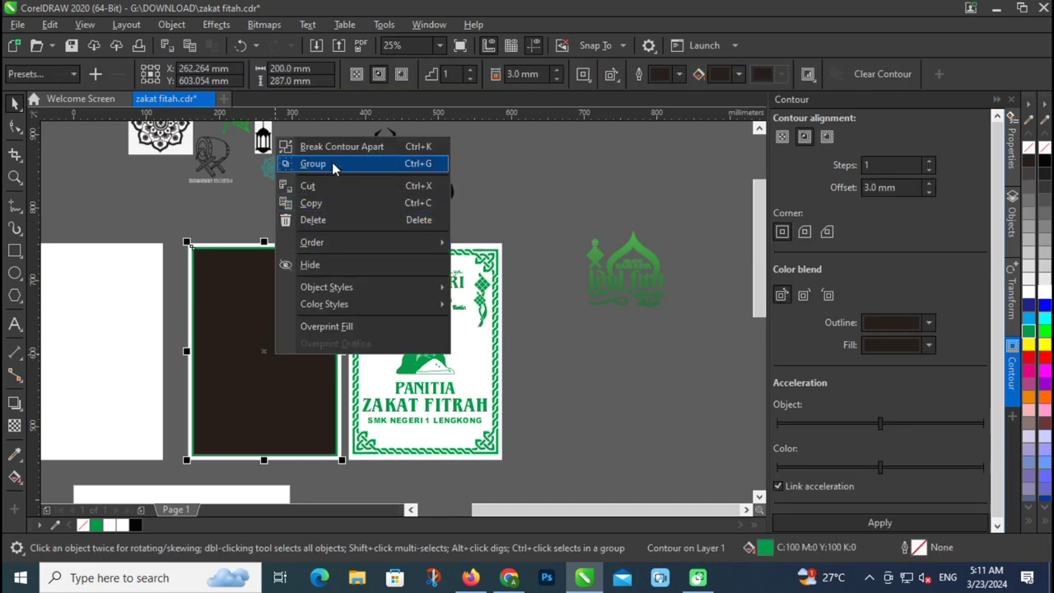
pyautogui.click(338, 146)
pyautogui.click(607, 376)
pyautogui.click(325, 346)
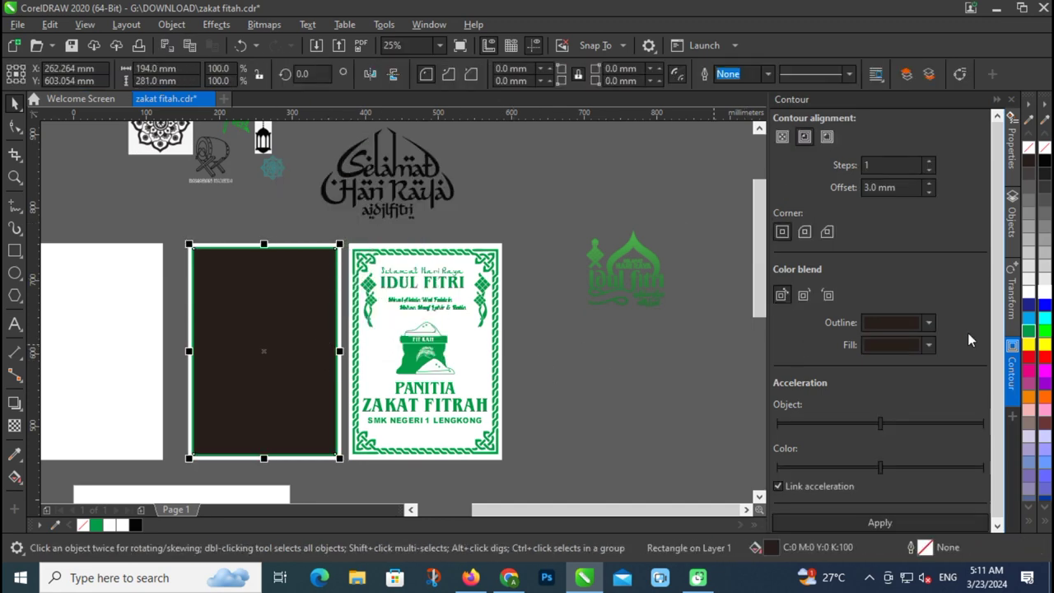
pyautogui.click(1030, 292)
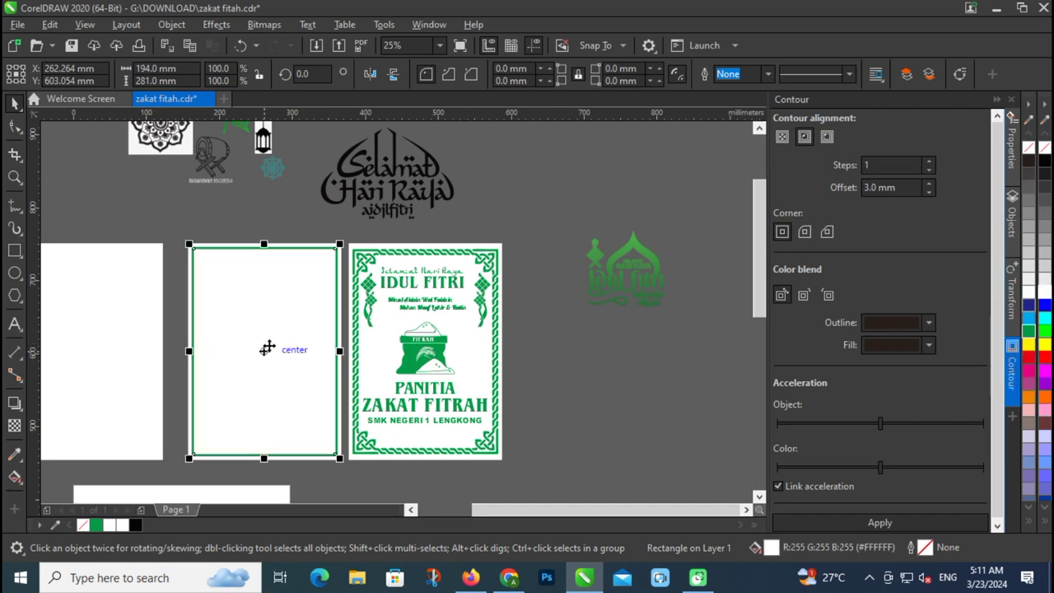
# Try shortening the white inner rectangle to about 213 mm from its upper edge and to about 82 mm from its lower edge.
pyautogui.scroll(-2, 266, 350)
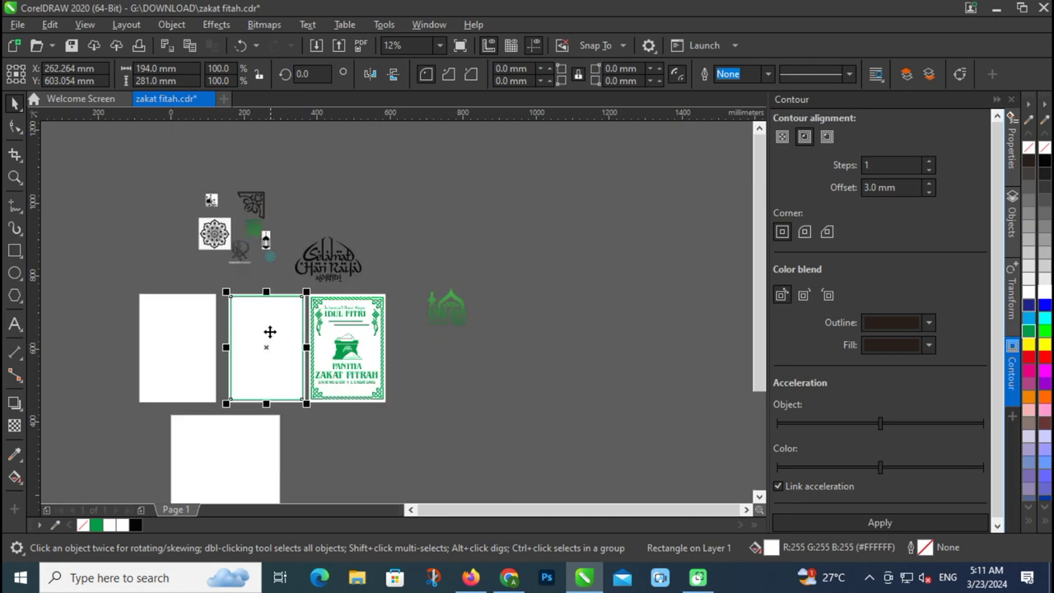
pyautogui.scroll(2, 265, 311)
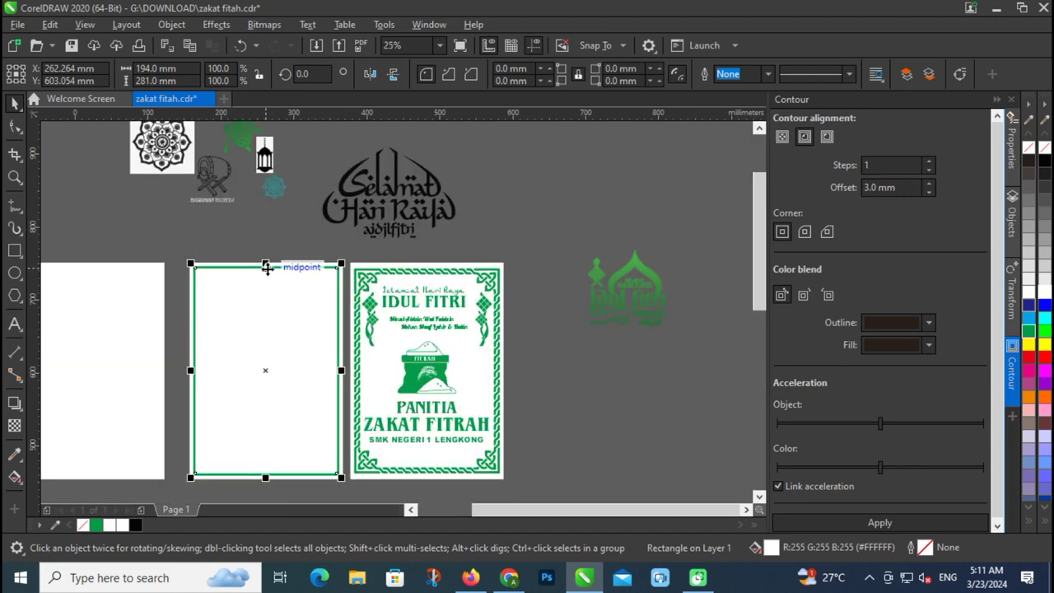
pyautogui.moveTo(266, 264); pyautogui.dragTo(269, 309)
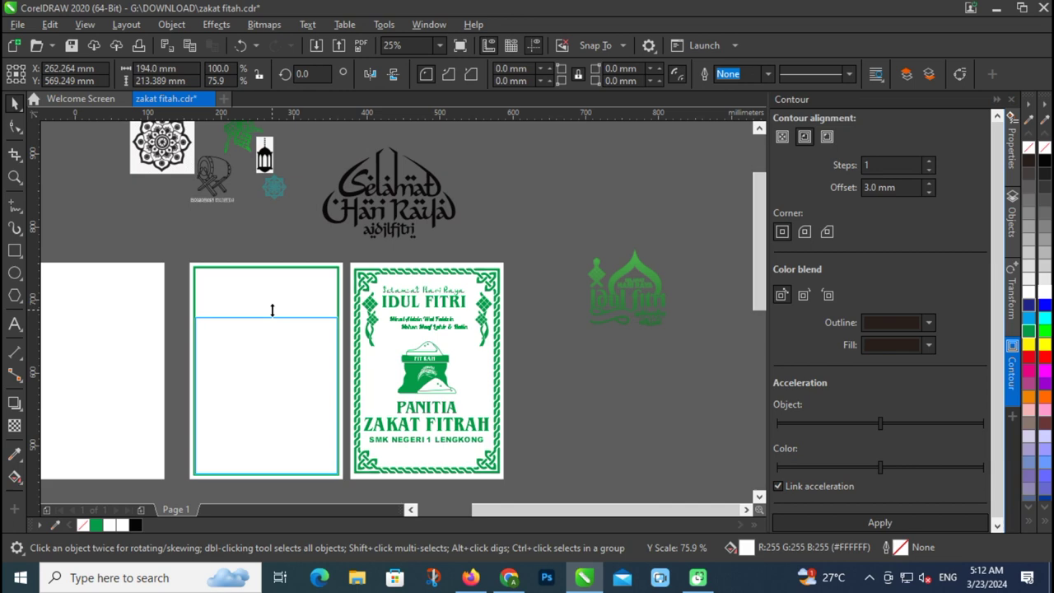
pyautogui.moveTo(271, 309); pyautogui.dragTo(272, 313)
pyautogui.hotkey('ctrl', 'z')
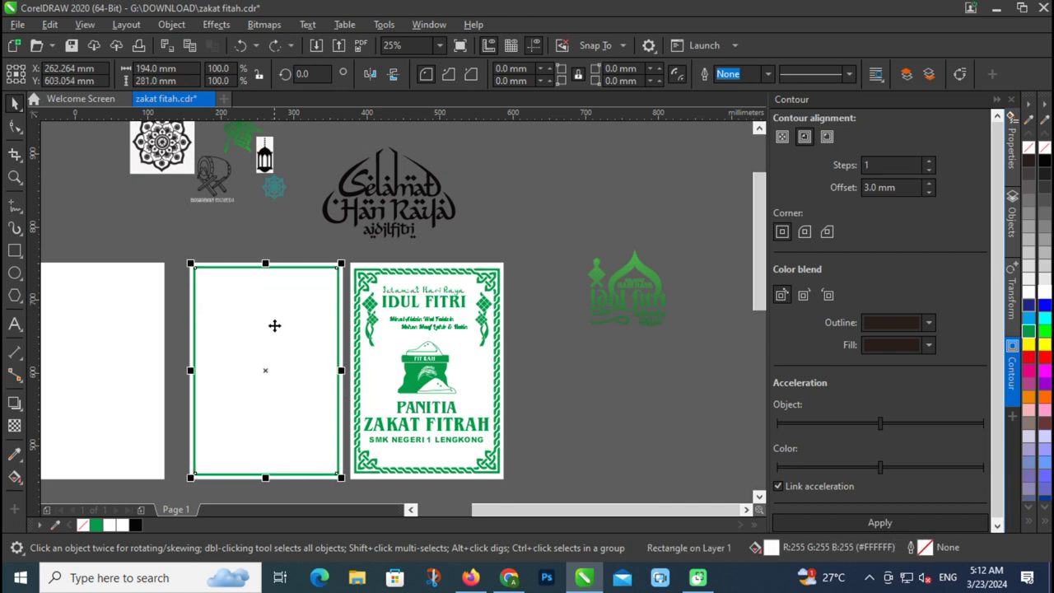
pyautogui.moveTo(265, 476); pyautogui.dragTo(272, 330)
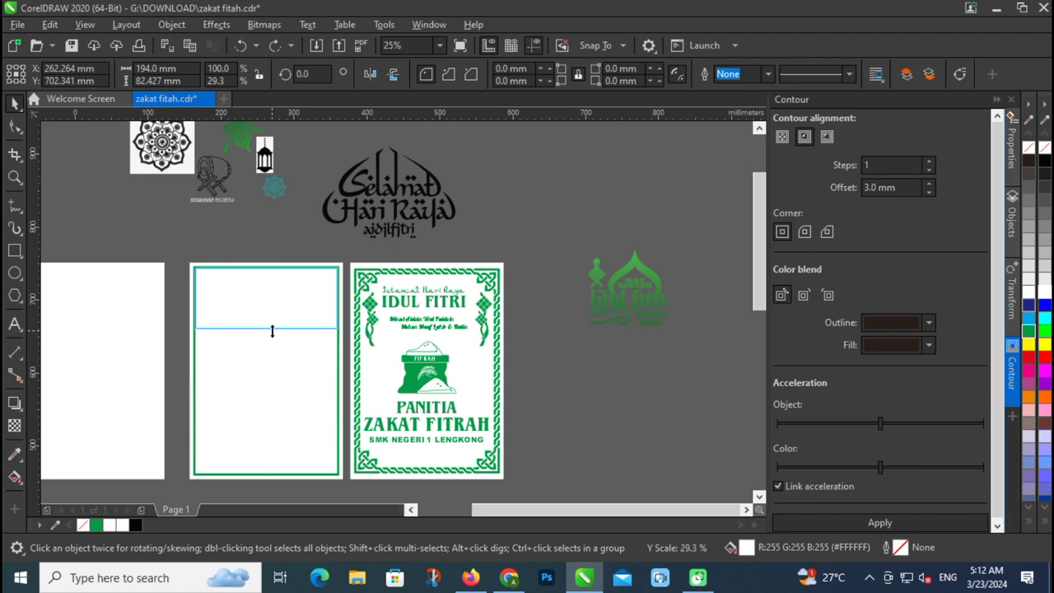
pyautogui.moveTo(272, 330)
pyautogui.mouseDown()
pyautogui.moveTo(278, 343)
pyautogui.moveTo(280, 331)
pyautogui.mouseUp()
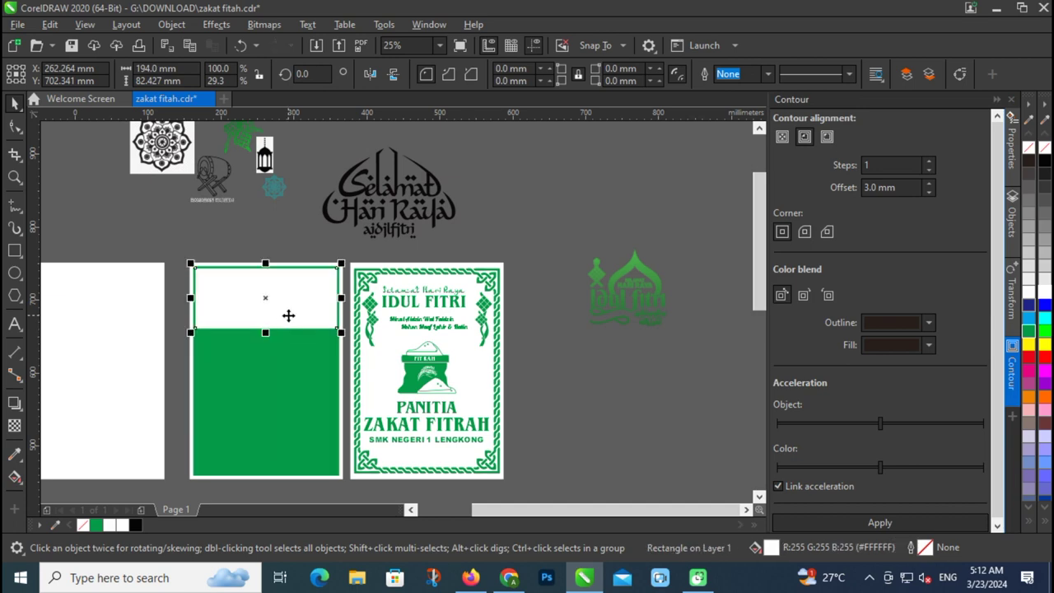
pyautogui.hotkey('ctrl', 'z')
# Make a copy of the white inner rectangle shortened to about 70 mm high at the poster's upper end and fill it green.
pyautogui.moveTo(267, 474); pyautogui.dragTo(288, 320)
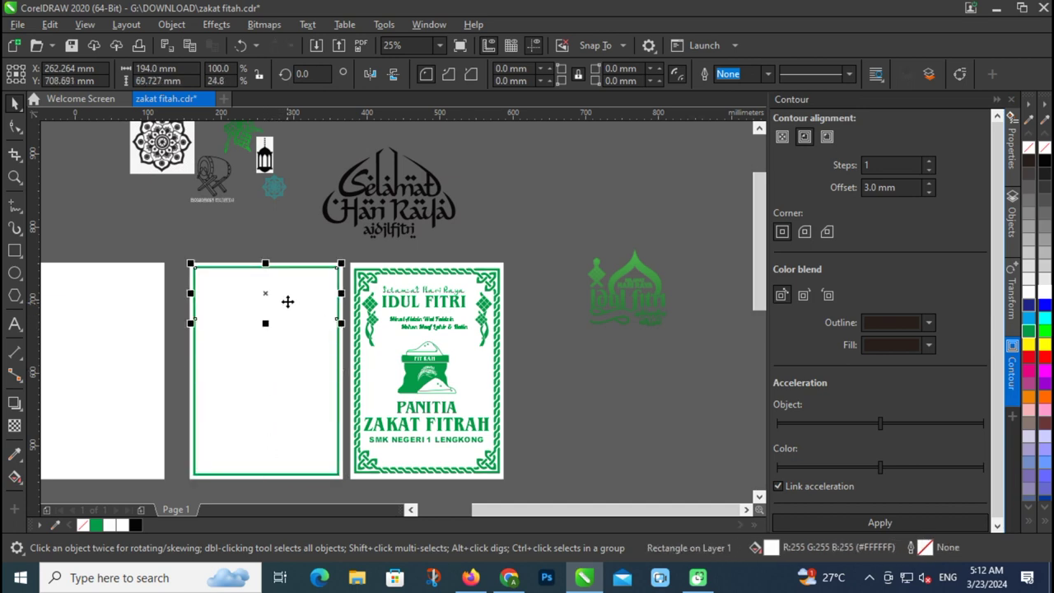
pyautogui.scroll(1, 288, 301)
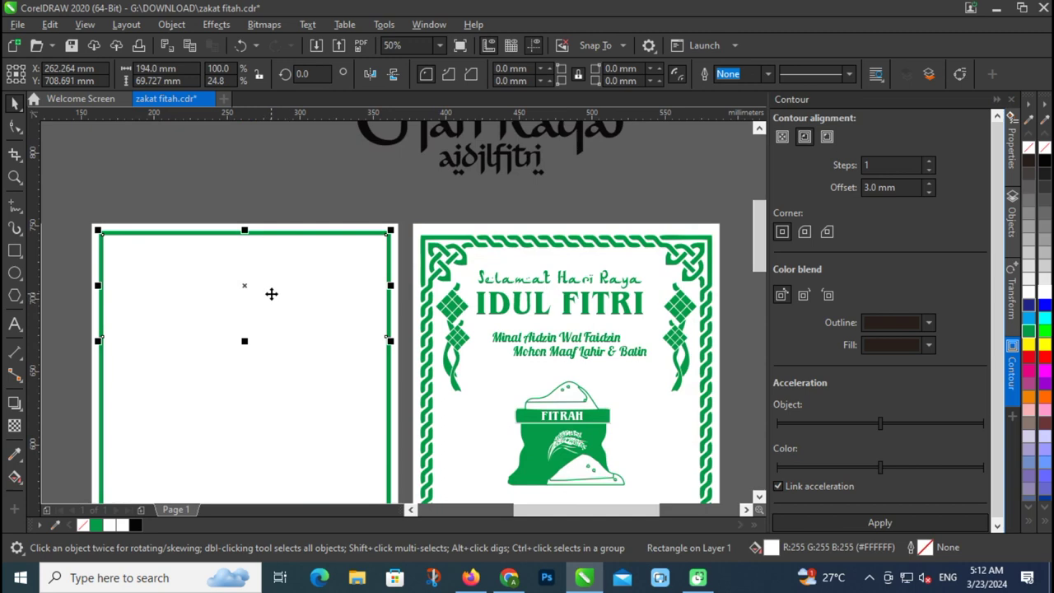
pyautogui.click(1030, 331)
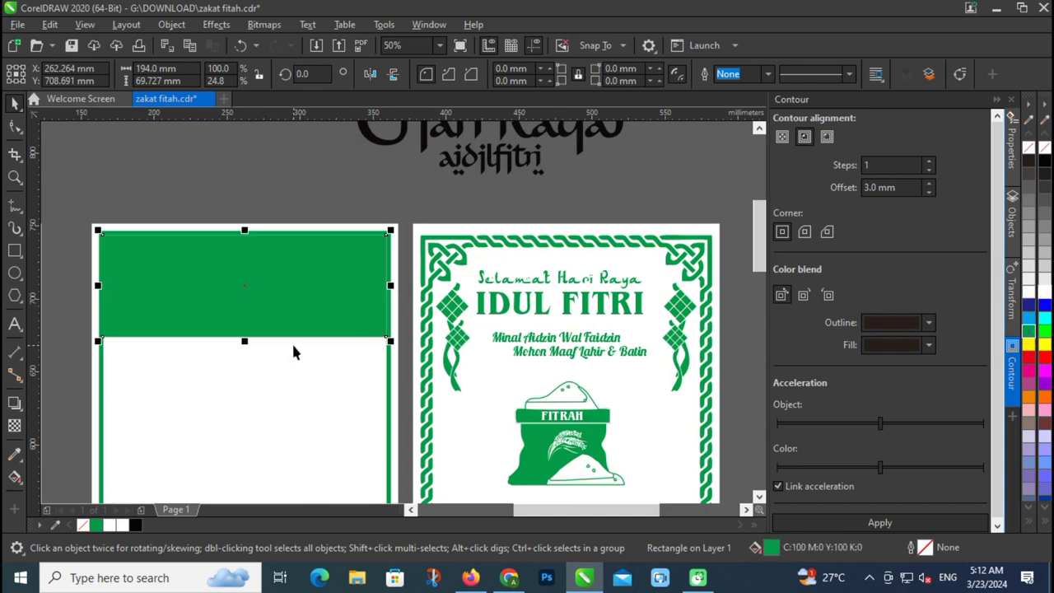
# Draw a circle about 104 mm in diameter over the green band's lower edge and centre it horizontally on the band.
pyautogui.click(15, 272)
pyautogui.moveTo(171, 269)
pyautogui.mouseDown()
pyautogui.moveTo(327, 396)
pyautogui.moveTo(332, 430)
pyautogui.mouseUp()
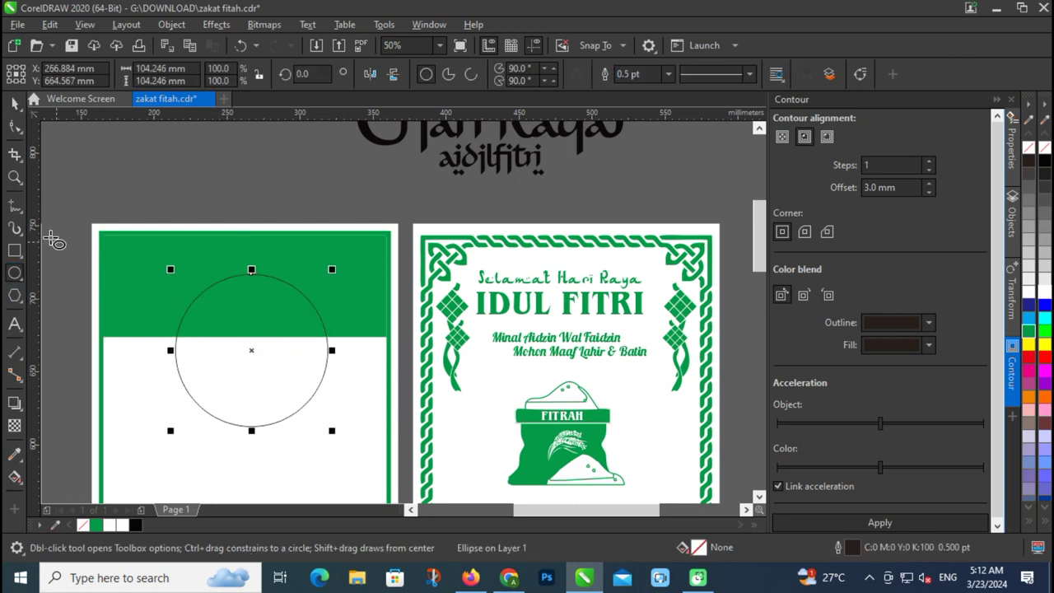
pyautogui.press('space')
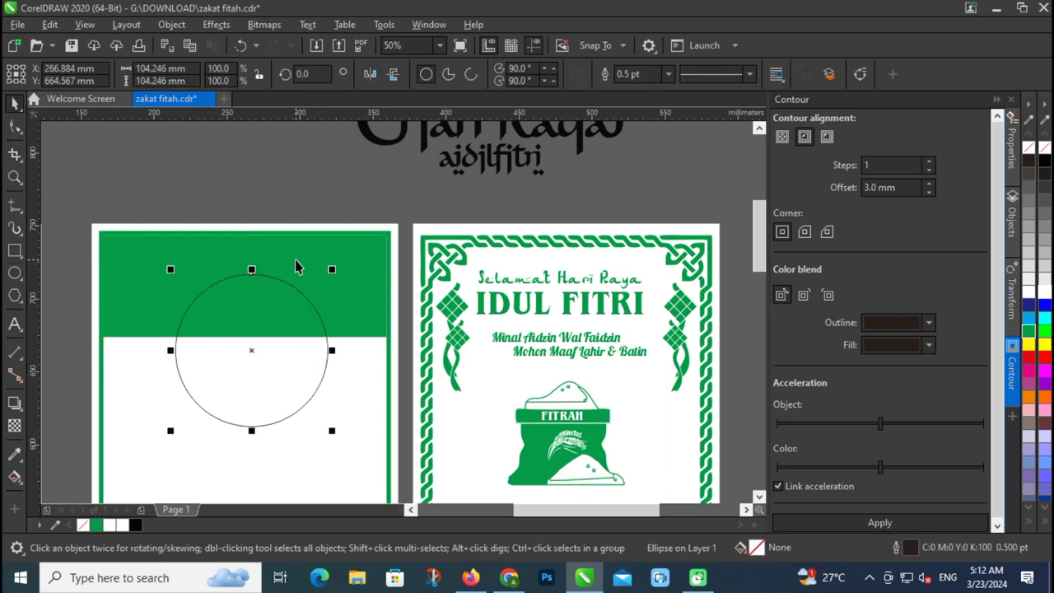
pyautogui.keyDown('shift'); pyautogui.click(322, 263); pyautogui.keyUp('shift')
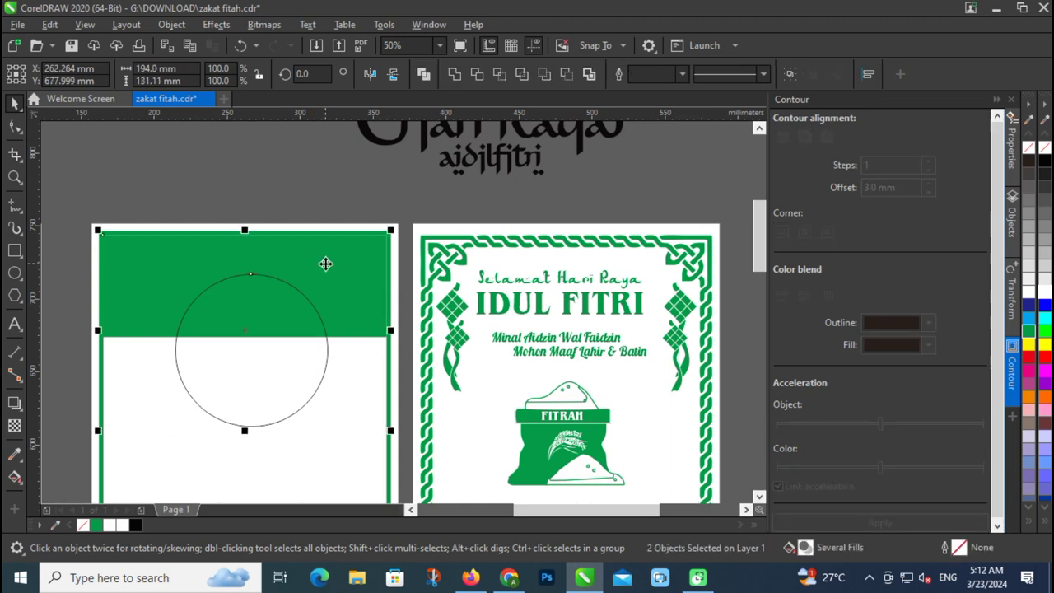
pyautogui.click(274, 299)
# Move the circle upward on the green band and scale it down to about 100 mm in diameter.
pyautogui.moveTo(272, 298); pyautogui.dragTo(268, 280)
pyautogui.scroll(2, 314, 262)
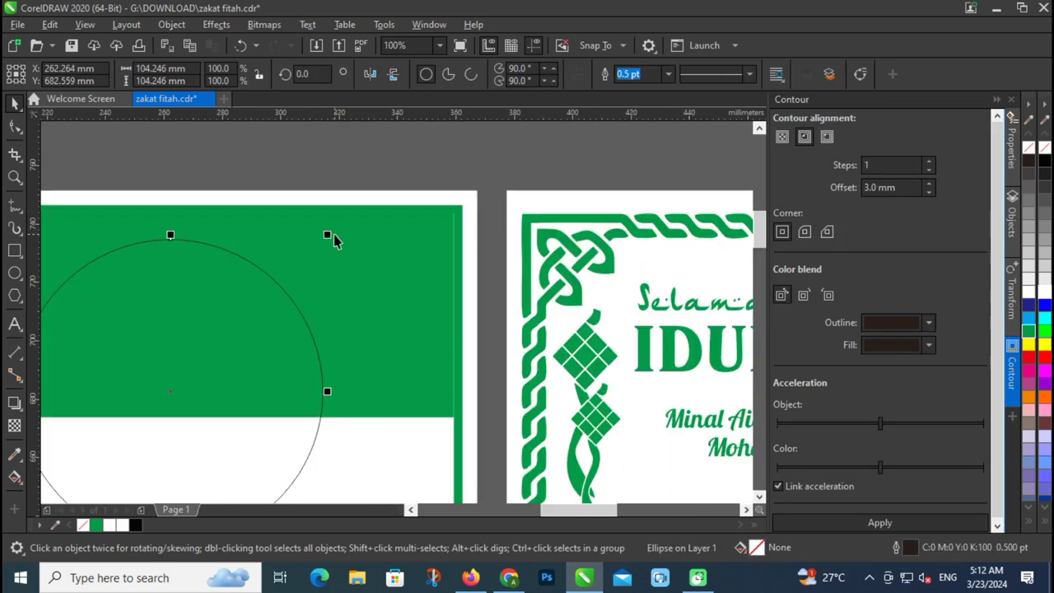
pyautogui.moveTo(327, 236); pyautogui.dragTo(327, 247)
pyautogui.scroll(-2, 356, 319)
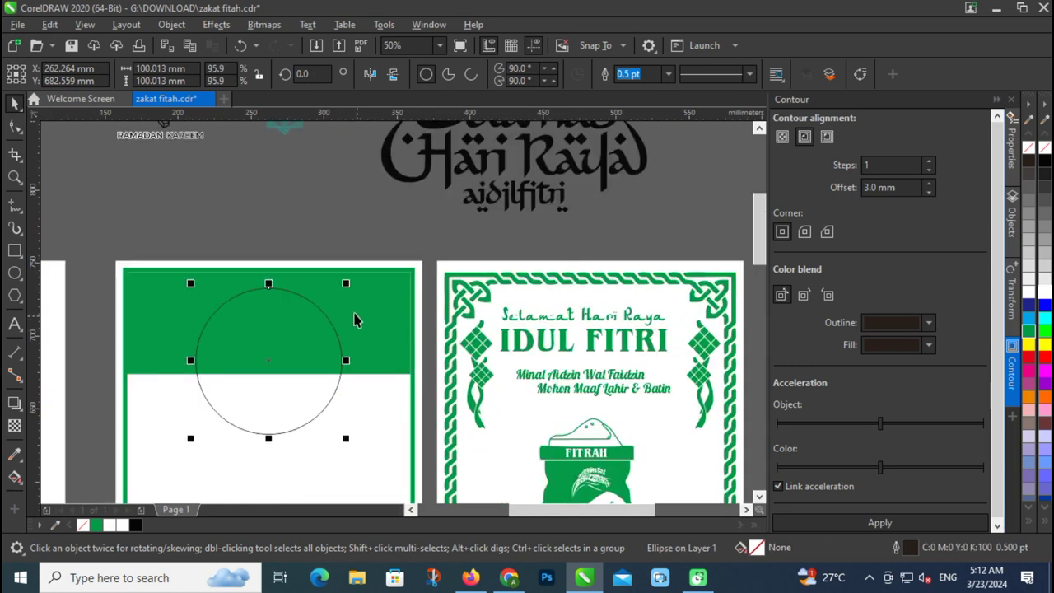
# Add two circles of about 58 mm overlapping the large circle's lower sides, grouped and centred horizontally on it.
pyautogui.moveTo(346, 282); pyautogui.dragTo(530, 390)
pyautogui.scroll(2, 182, 405)
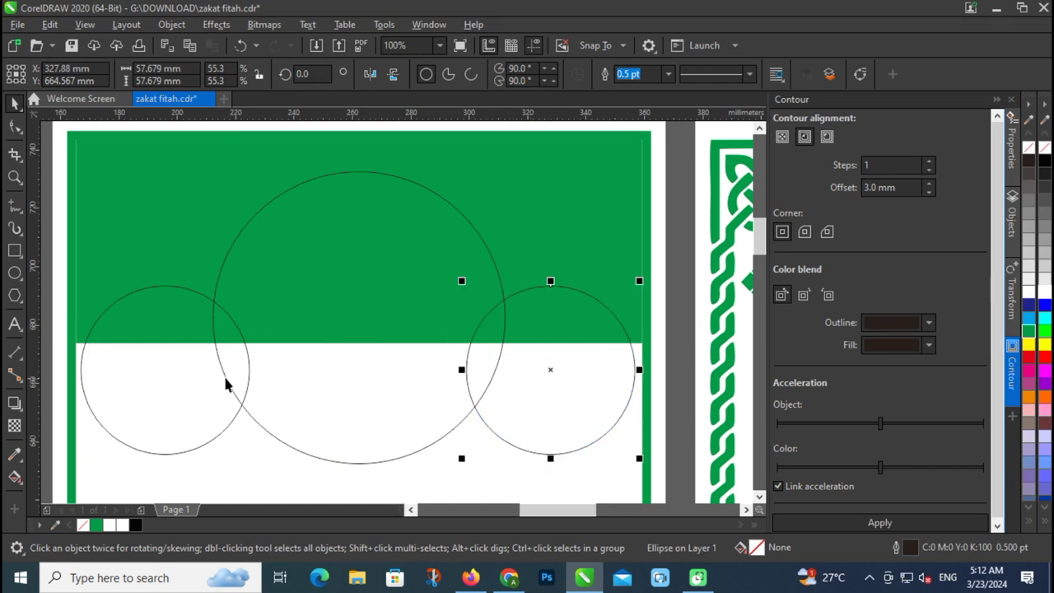
pyautogui.keyDown('shift'); pyautogui.click(185, 377); pyautogui.keyUp('shift')
pyautogui.click(790, 74)
pyautogui.keyDown('shift'); pyautogui.click(334, 267); pyautogui.keyUp('shift')
pyautogui.moveTo(383, 225); pyautogui.dragTo(385, 226)
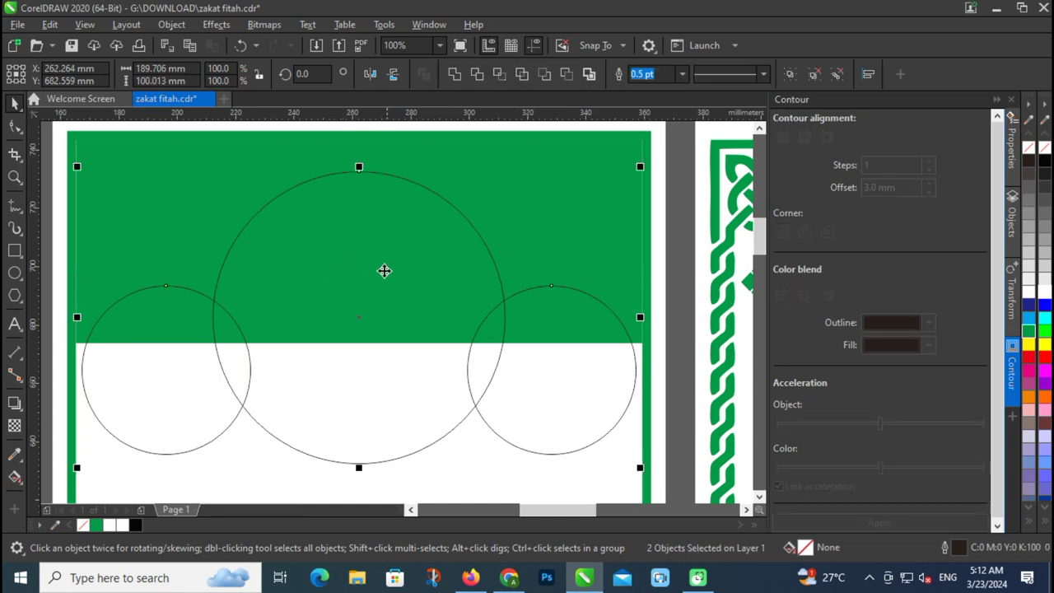
# Weld the circles into one cloud-shaped outline and trim that shape out of the green band to form an arch.
pyautogui.click(454, 75)
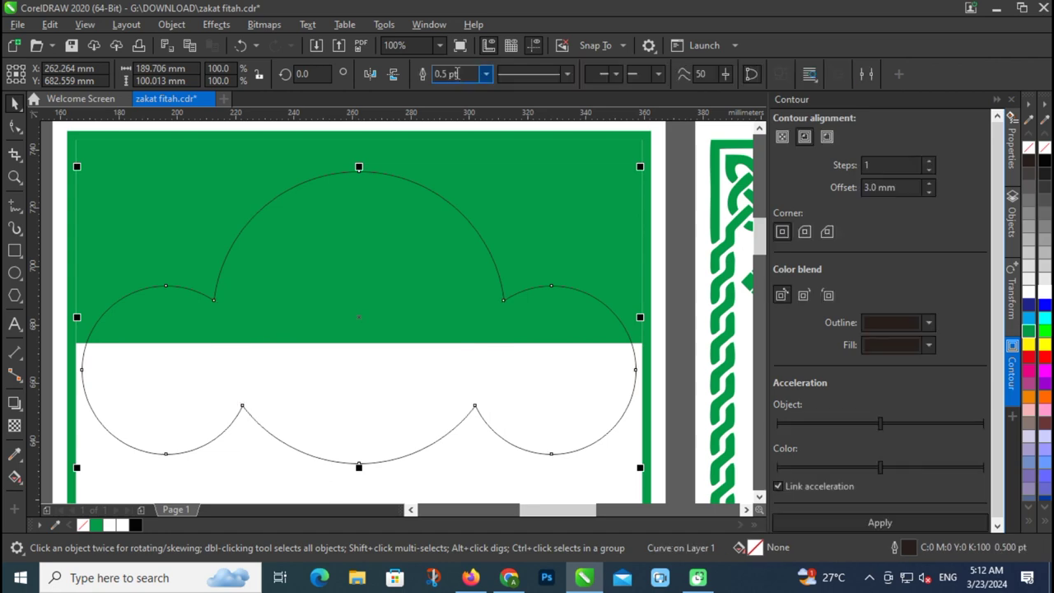
pyautogui.scroll(-2, 395, 329)
pyautogui.scroll(2, 453, 301)
pyautogui.keyDown('shift'); pyautogui.click(470, 279); pyautogui.keyUp('shift')
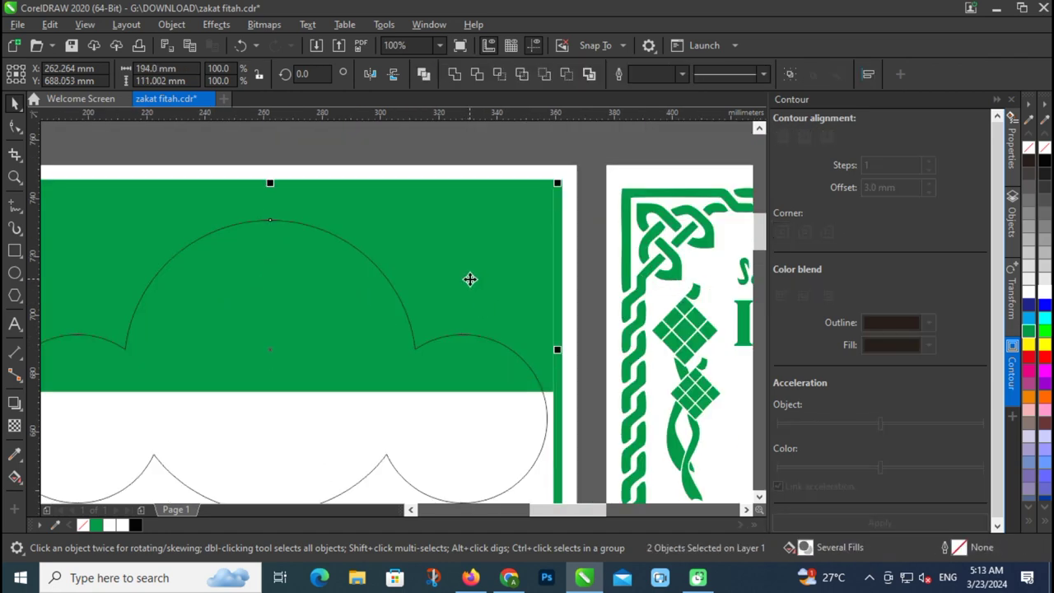
pyautogui.click(477, 74)
pyautogui.click(351, 310)
pyautogui.click(351, 311)
pyautogui.scroll(-2, 349, 305)
pyautogui.press('Escape')
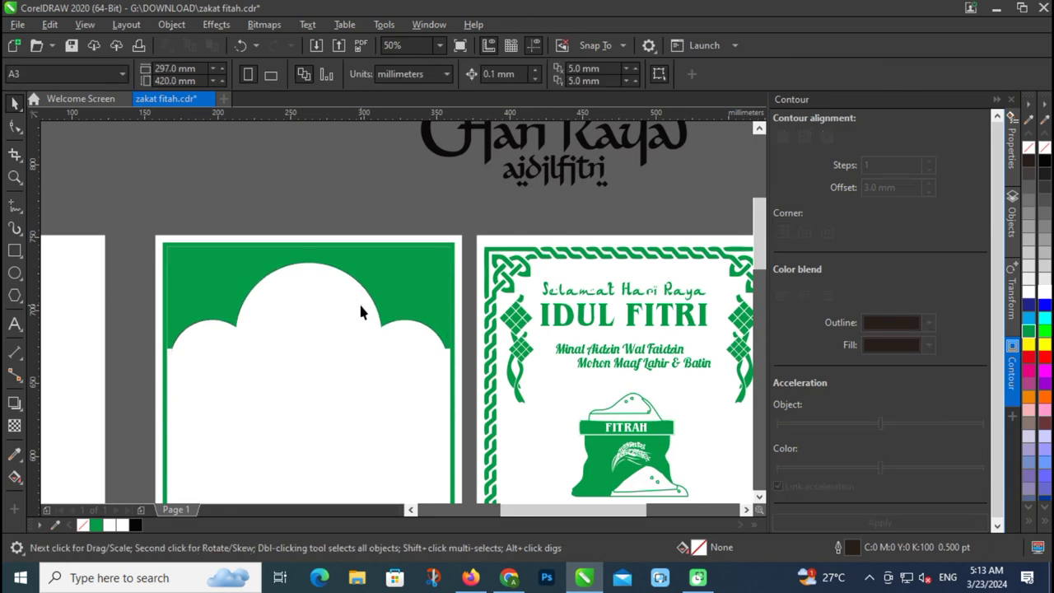
pyautogui.click(392, 287)
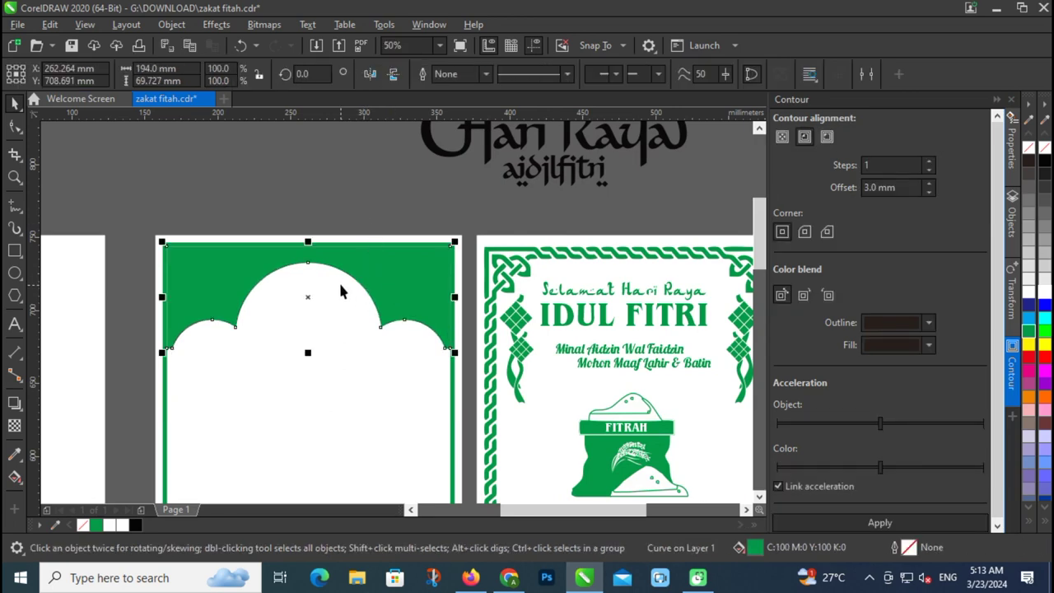
# Apply a one-step outside contour with a 2.0 mm offset to the green arch header and break the contour apart.
pyautogui.scroll(1, 365, 277)
pyautogui.scroll(-1, 365, 277)
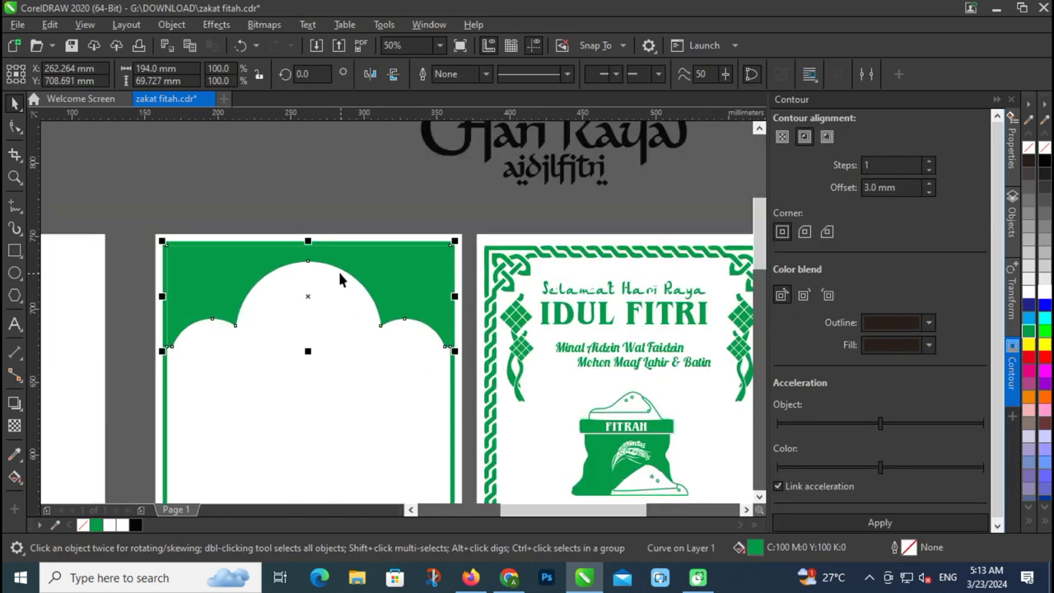
pyautogui.scroll(1, 337, 274)
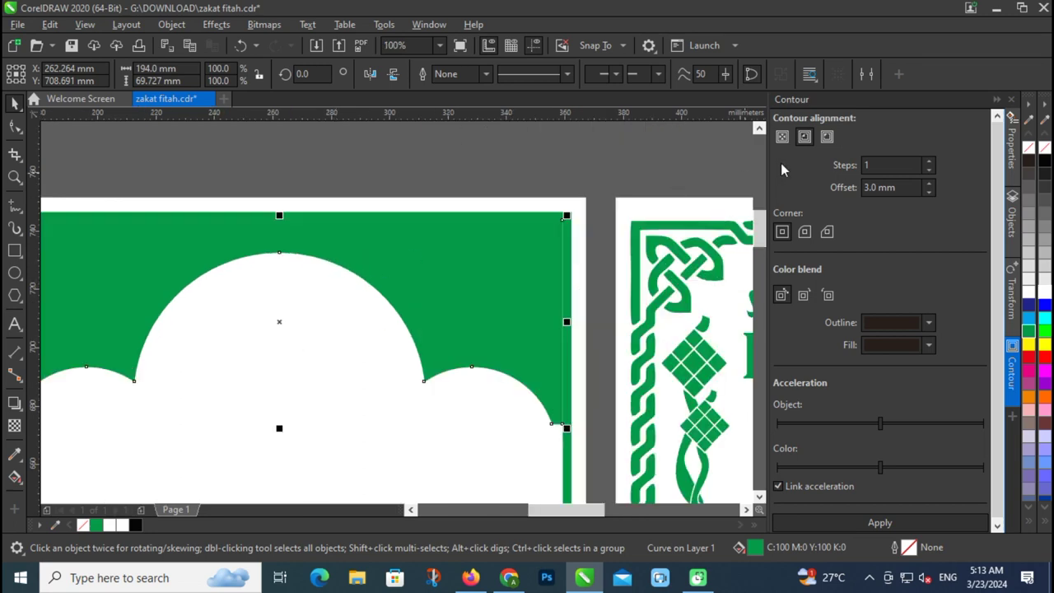
pyautogui.click(827, 136)
pyautogui.click(928, 192)
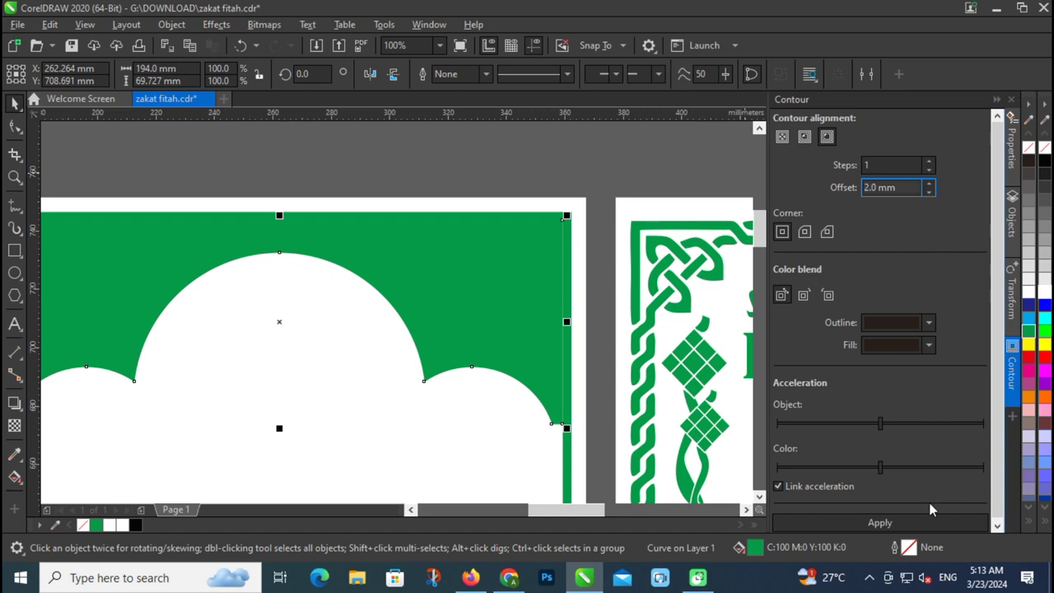
pyautogui.click(929, 521)
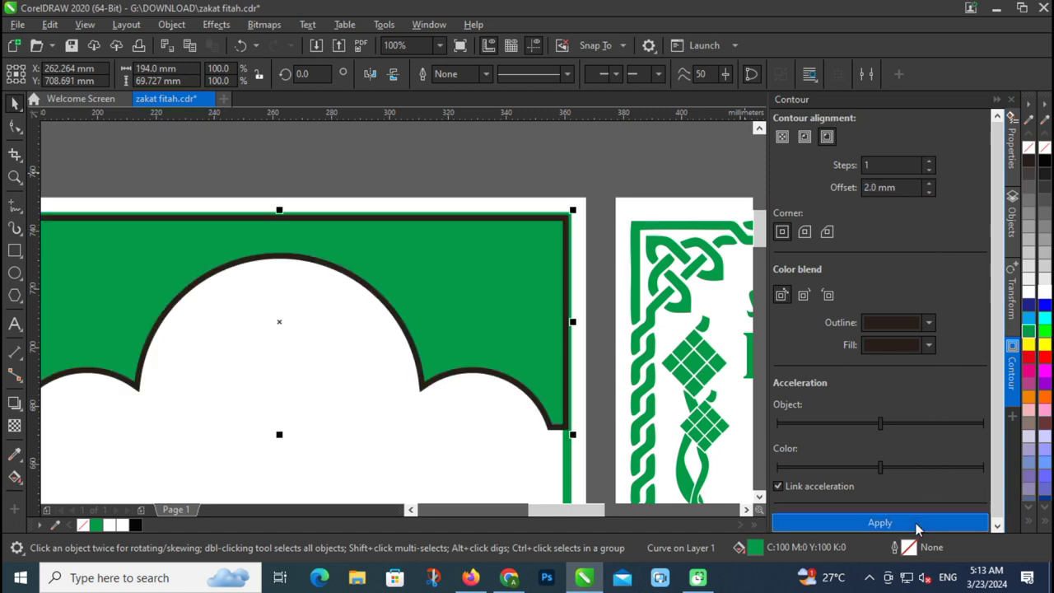
pyautogui.keyDown('shift'); pyautogui.click(643, 381); pyautogui.keyUp('shift')
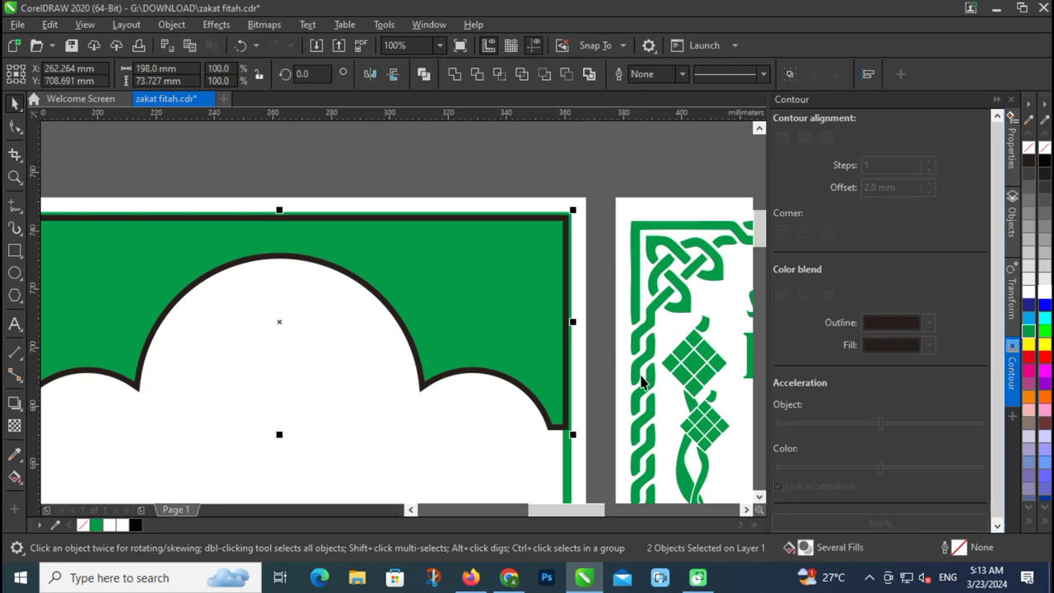
pyautogui.press('Escape')
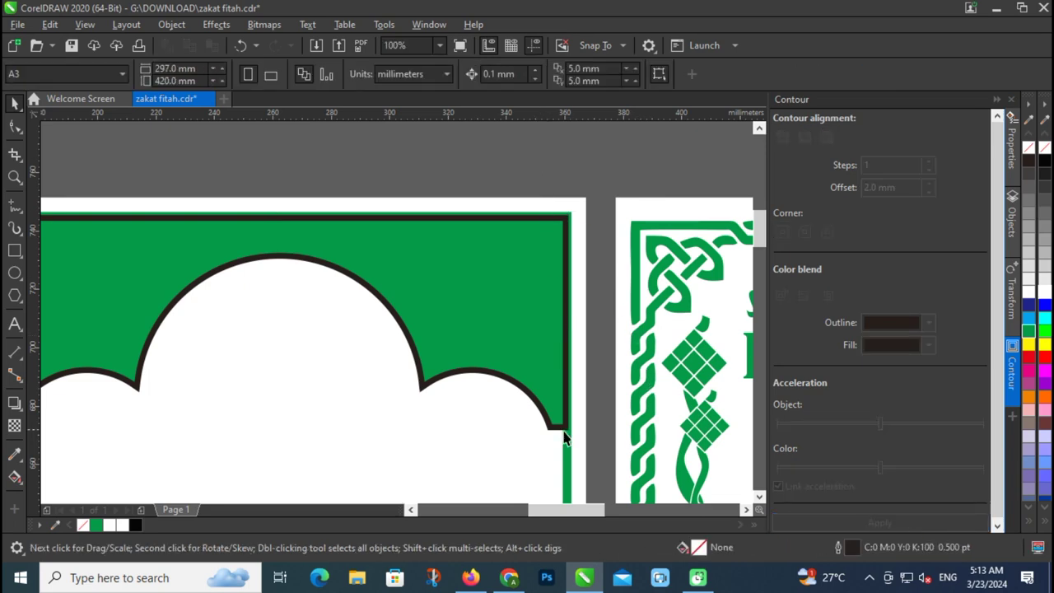
# Fill the separated contour shape with green and the arch header inside it with white.
pyautogui.scroll(1, 565, 431)
pyautogui.click(568, 428)
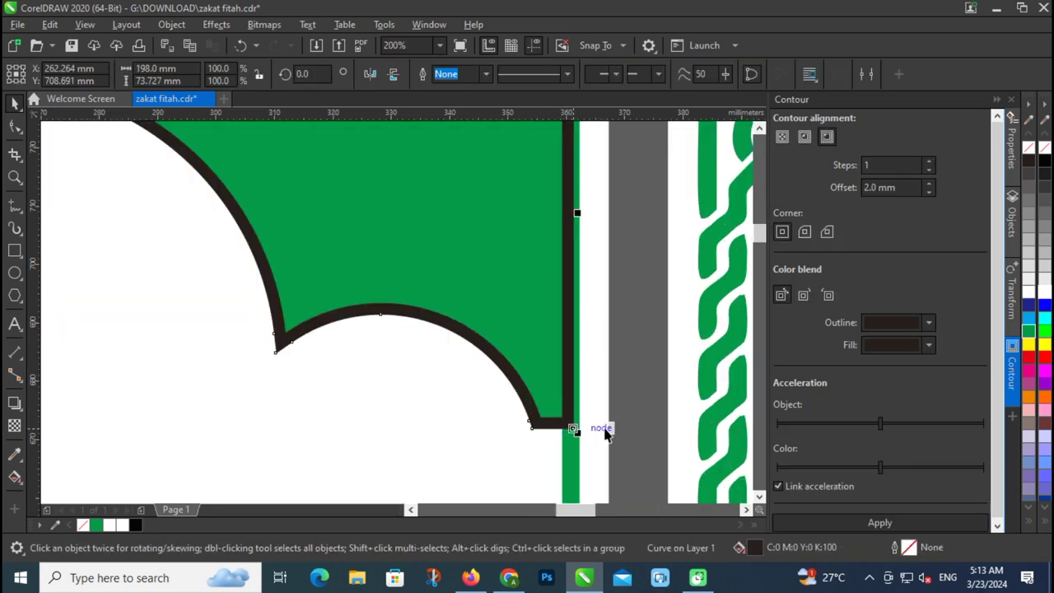
pyautogui.click(1029, 331)
pyautogui.scroll(-2, 574, 360)
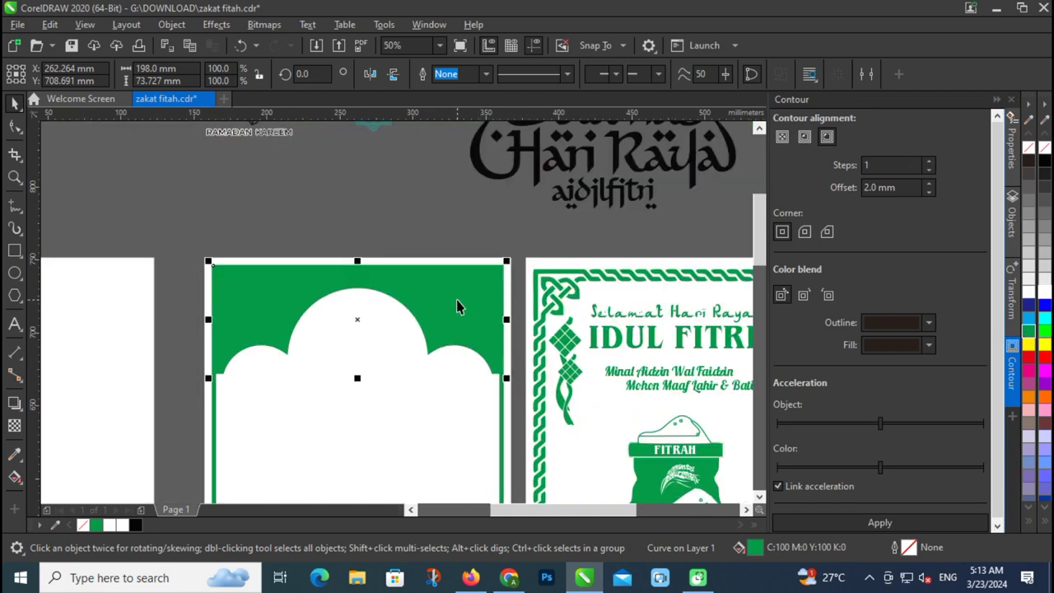
pyautogui.click(457, 301)
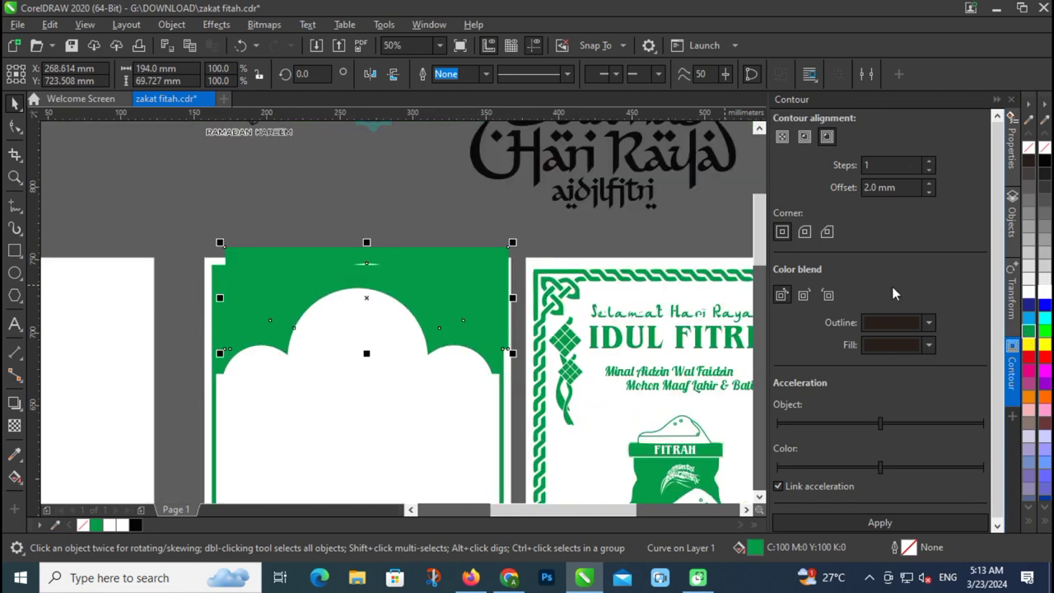
pyautogui.click(1042, 294)
pyautogui.click(313, 236)
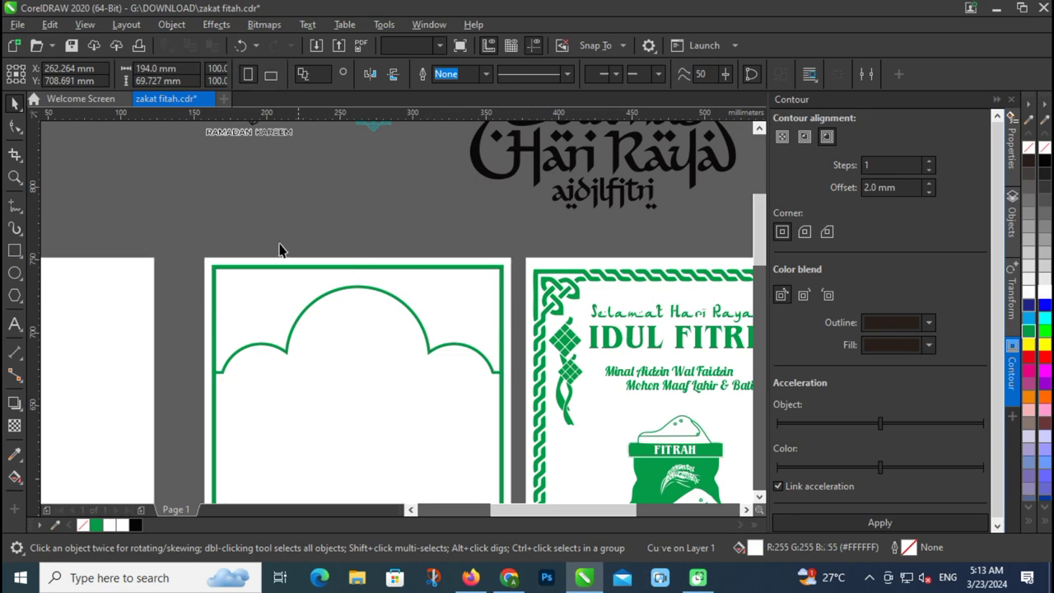
# Move the teal star ornament closer to the poster and convert it to a 300 dpi CMYK bitmap with a transparent background.
pyautogui.scroll(-1, 236, 238)
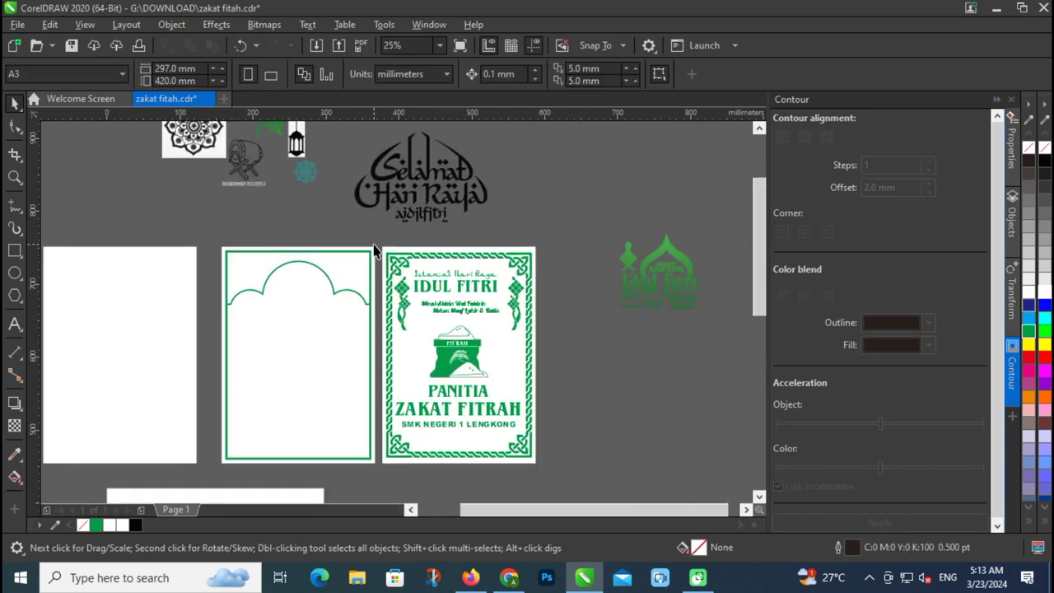
pyautogui.scroll(-1, 395, 262)
pyautogui.scroll(3, 346, 206)
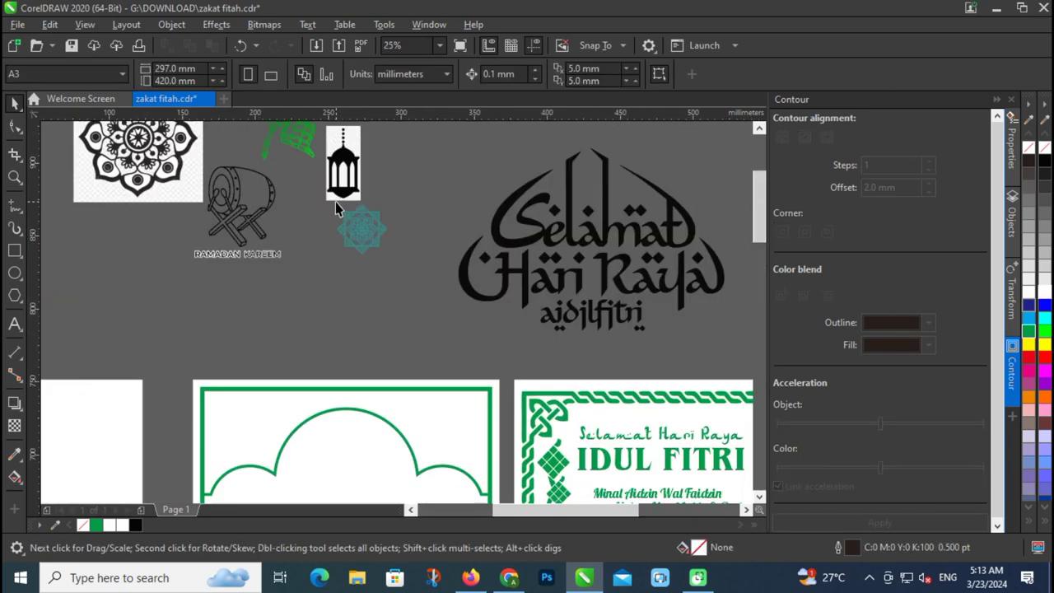
pyautogui.click(379, 235)
pyautogui.scroll(-2, 381, 236)
pyautogui.moveTo(382, 237); pyautogui.dragTo(351, 273)
pyautogui.scroll(3, 351, 274)
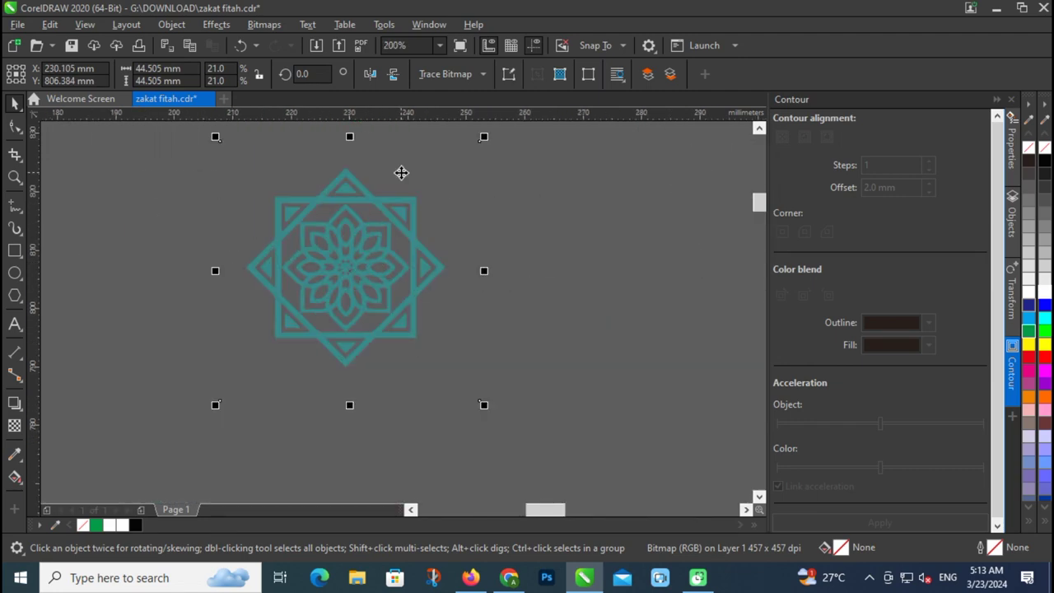
pyautogui.click(264, 23)
pyautogui.click(282, 44)
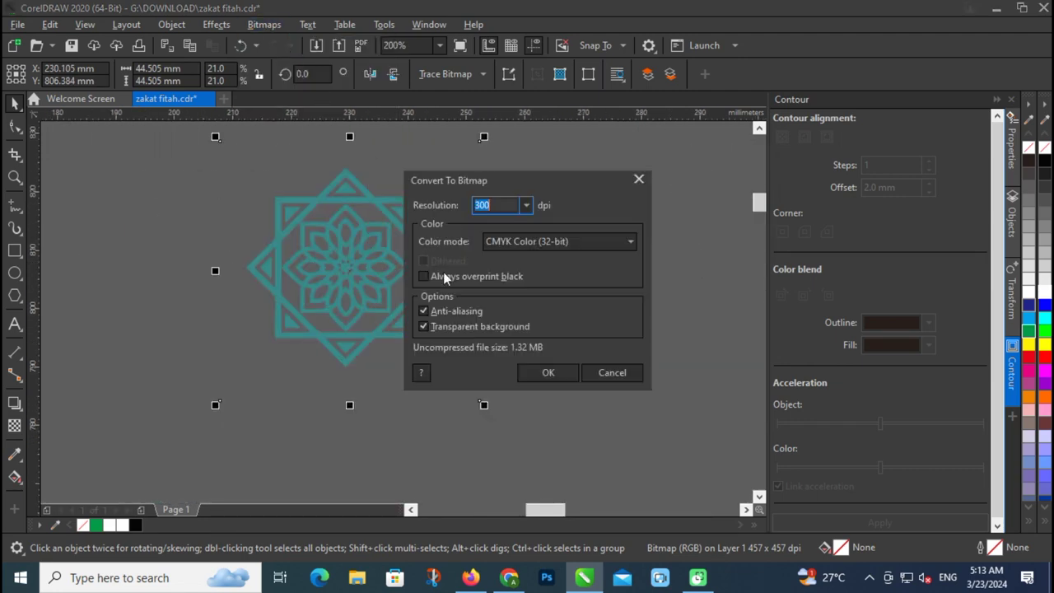
pyautogui.click(540, 370)
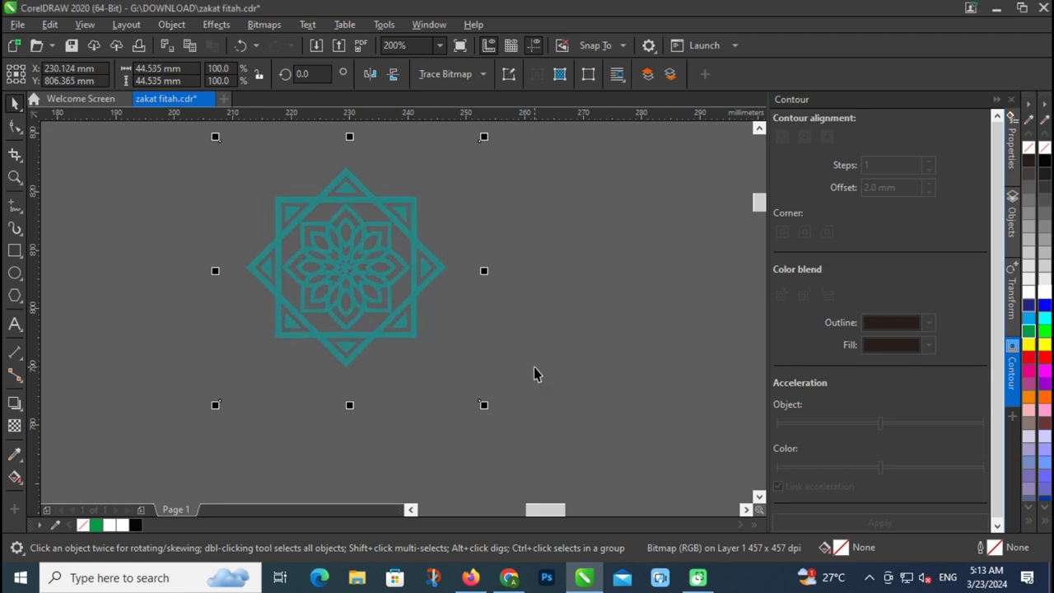
# Outline-trace the star ornament bitmap as clipart, removing the background colour and deleting the original image.
pyautogui.click(450, 78)
pyautogui.moveTo(506, 129)
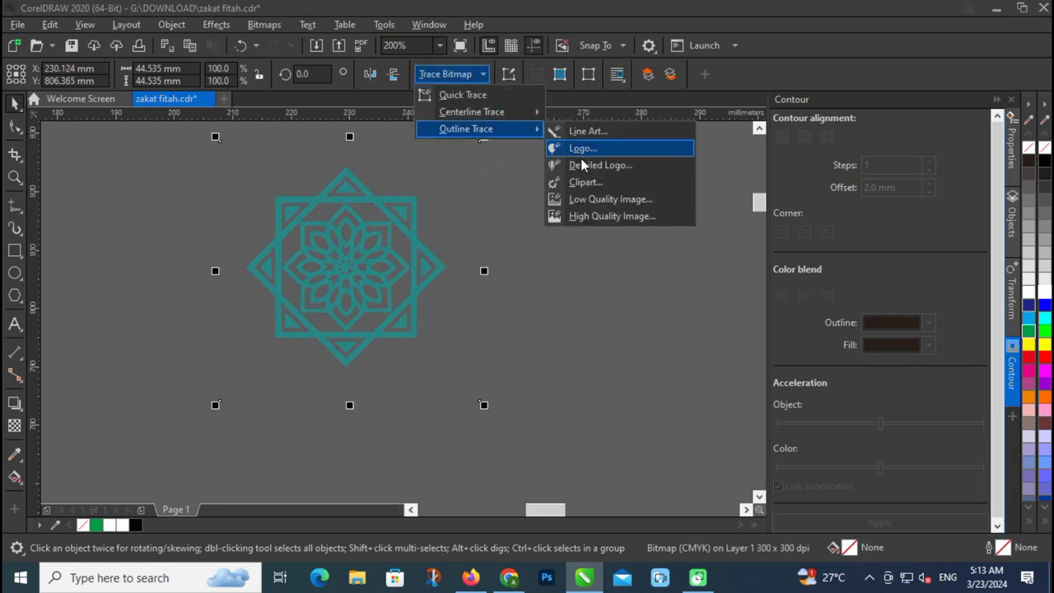
pyautogui.click(583, 183)
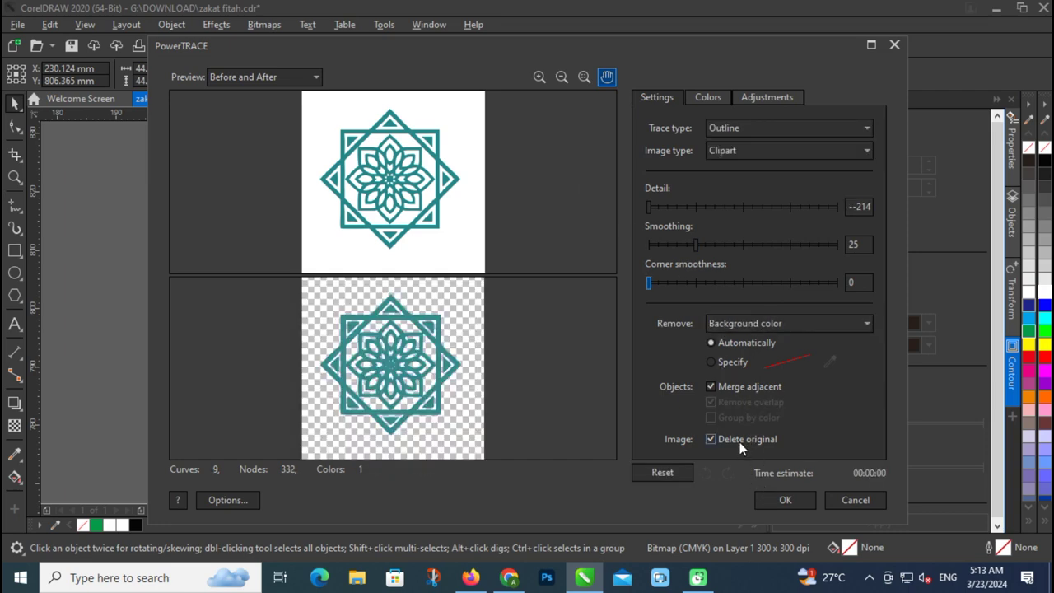
pyautogui.click(777, 498)
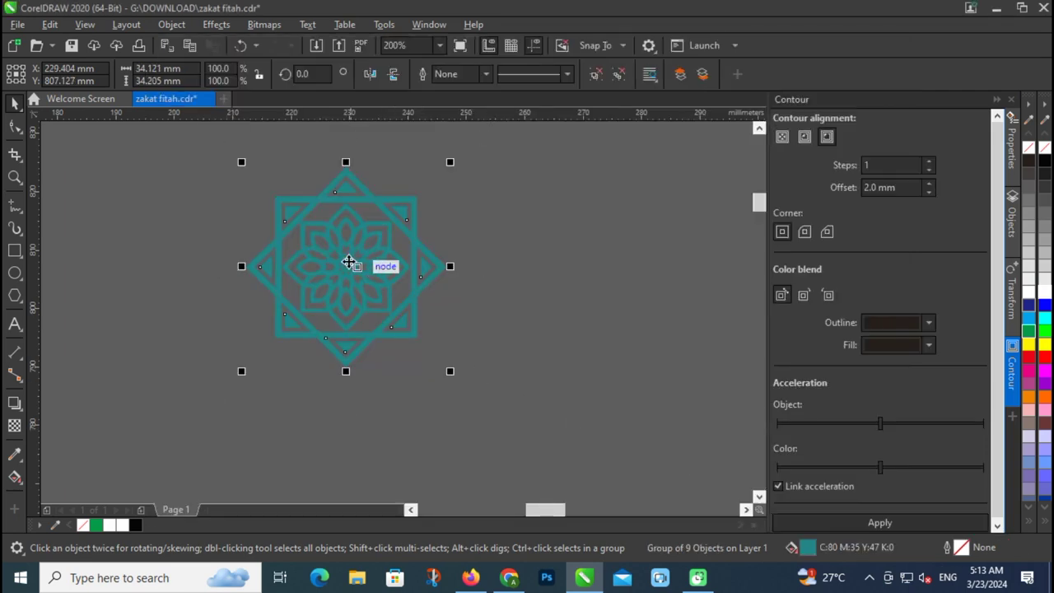
# Place the traced star ornament in the arch header's upper-left corner and fill it with green.
pyautogui.scroll(-5, 348, 261)
pyautogui.moveTo(332, 234); pyautogui.dragTo(311, 290)
pyautogui.scroll(6, 311, 296)
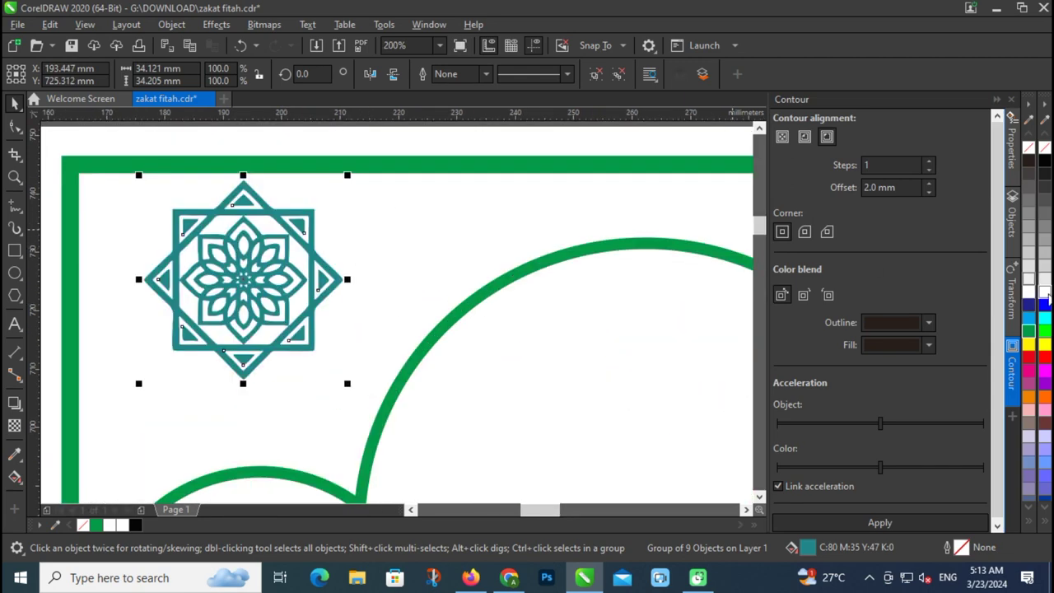
pyautogui.click(1030, 332)
# Place a copy of the green star ornament about 37 mm to the right of the first one in the header.
pyautogui.scroll(-2, 379, 307)
pyautogui.scroll(2, 378, 307)
pyautogui.moveTo(325, 302); pyautogui.dragTo(459, 289)
pyautogui.scroll(1, 271, 307)
pyautogui.scroll(-4, 261, 266)
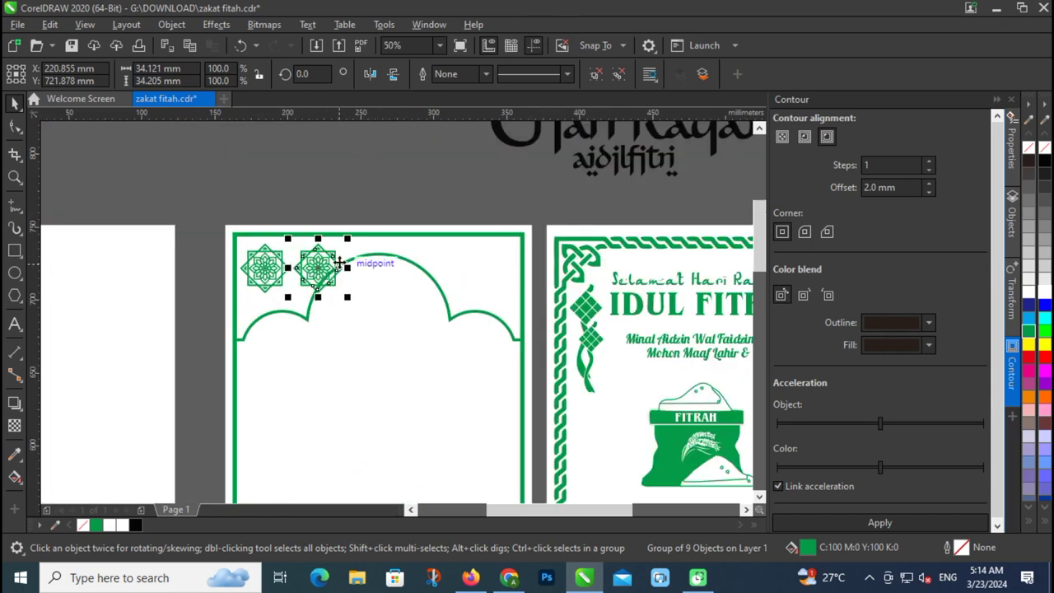
pyautogui.scroll(2, 340, 264)
pyautogui.scroll(-1, 339, 255)
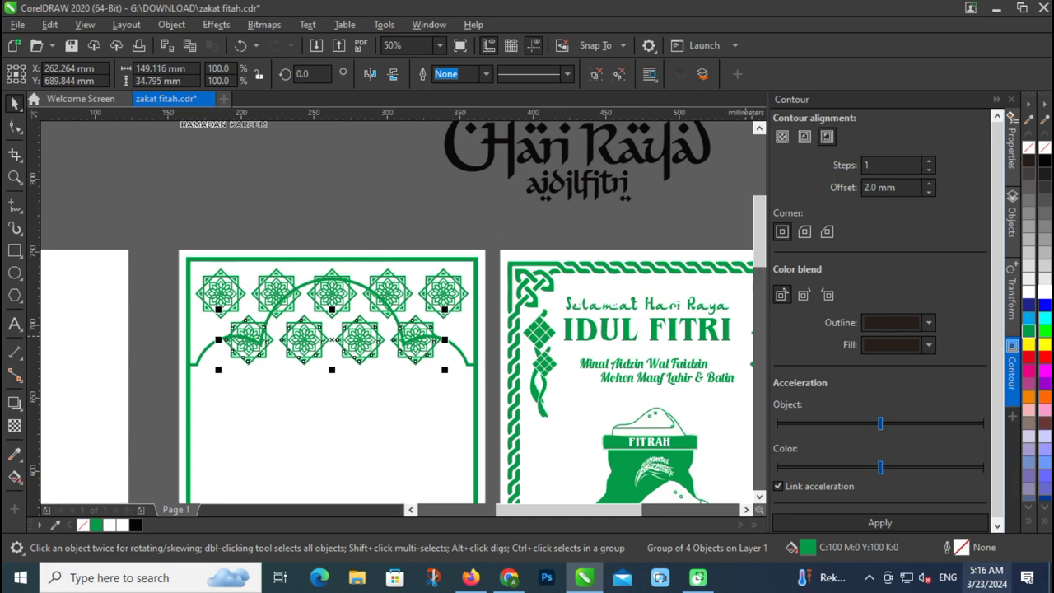
pyautogui.click(870, 577)
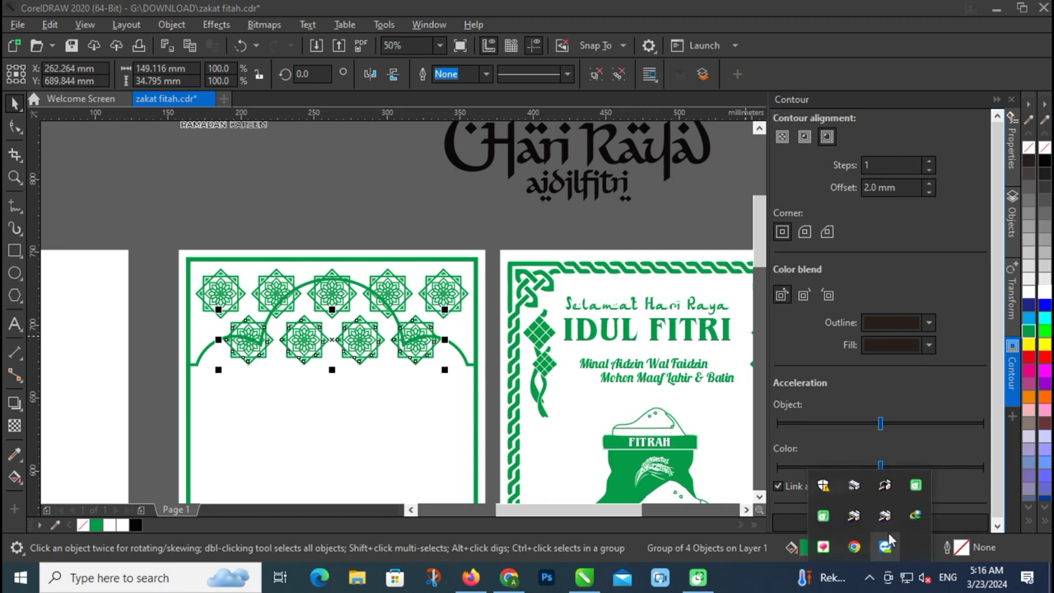
pyautogui.rightClick(915, 487)
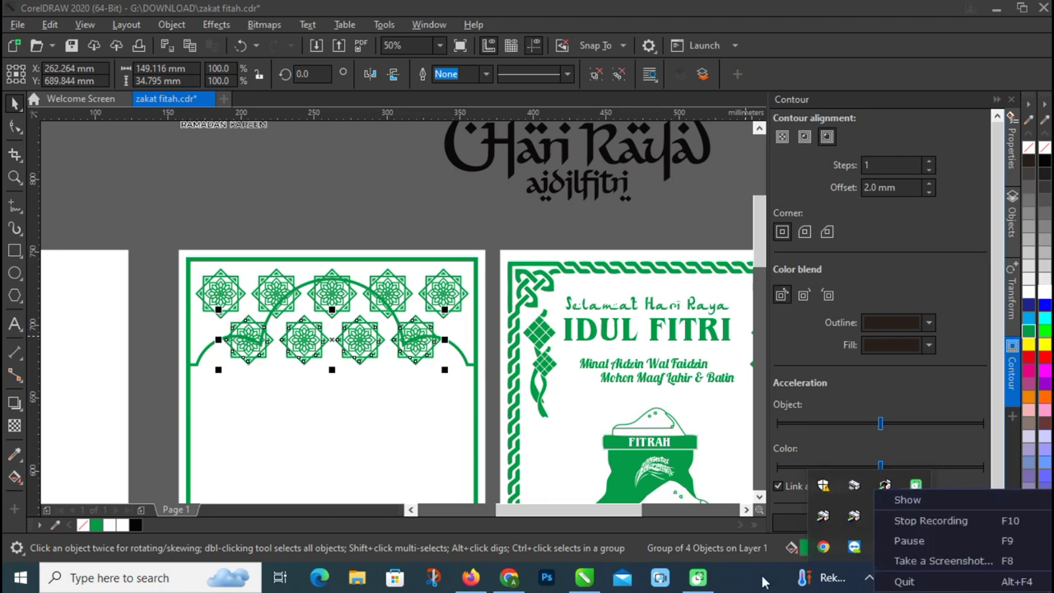
pyautogui.click(909, 499)
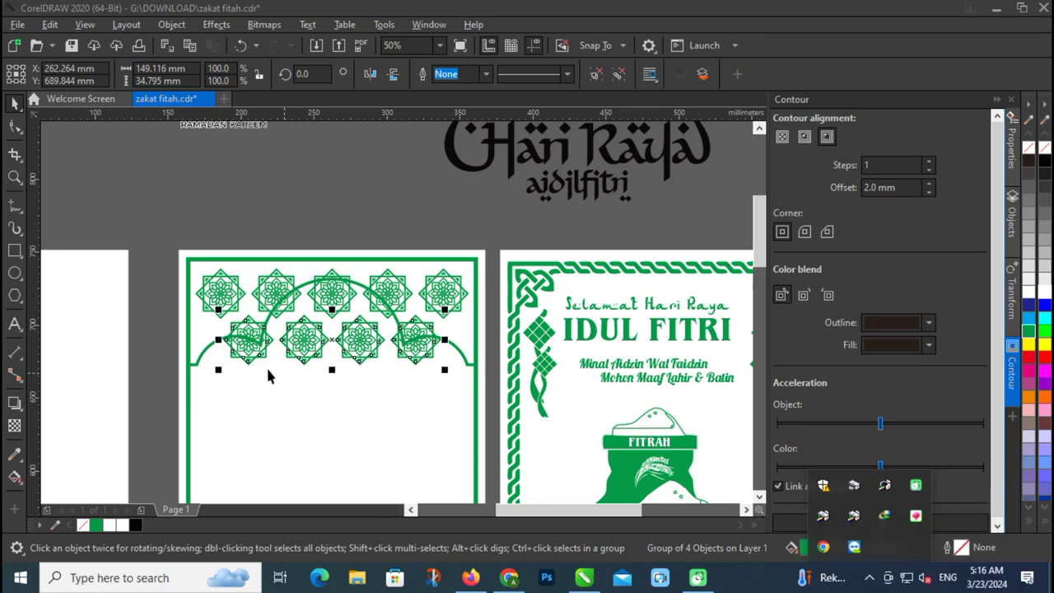
# Select both rows of star ornaments and PowerClip them inside the white arch header shape.
pyautogui.scroll(-1, 330, 393)
pyautogui.scroll(2, 481, 283)
pyautogui.keyDown('shift'); pyautogui.click(481, 282); pyautogui.keyUp('shift')
pyautogui.scroll(2, 576, 242)
pyautogui.scroll(-3, 572, 255)
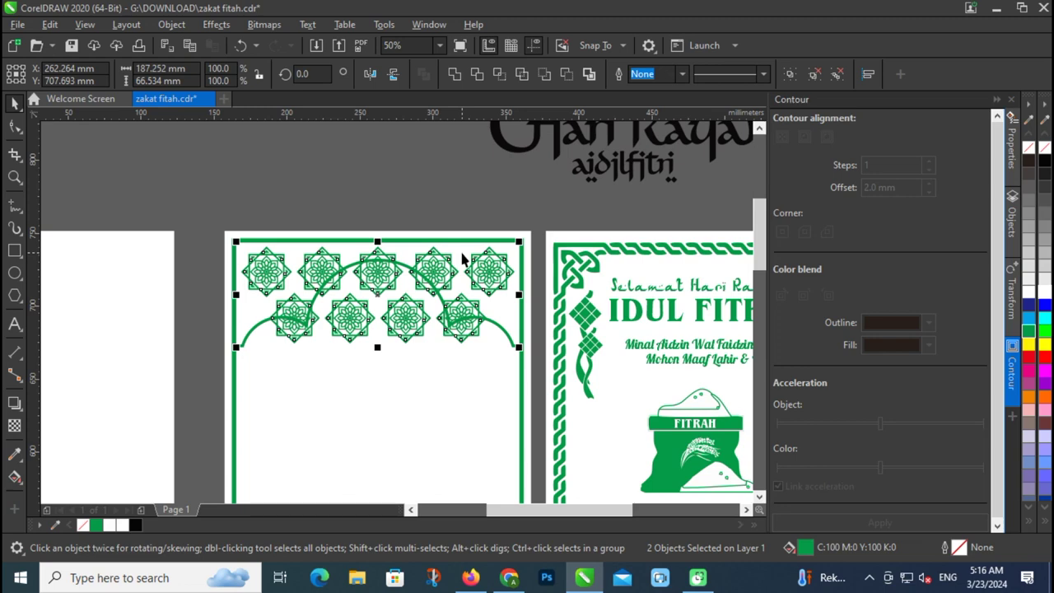
pyautogui.scroll(1, 483, 268)
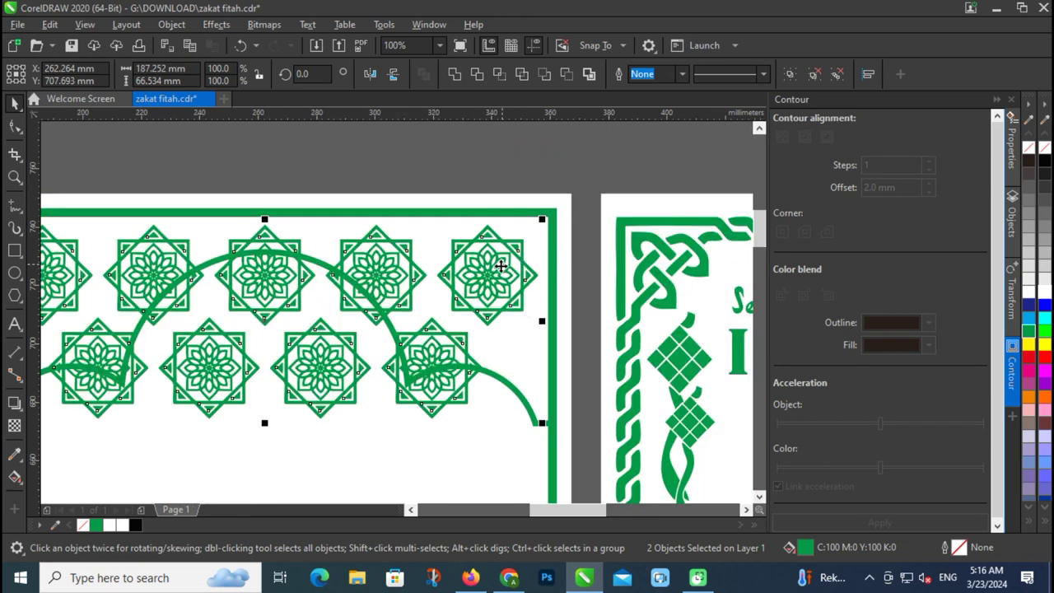
pyautogui.rightClick(506, 270)
pyautogui.click(574, 333)
pyautogui.click(527, 358)
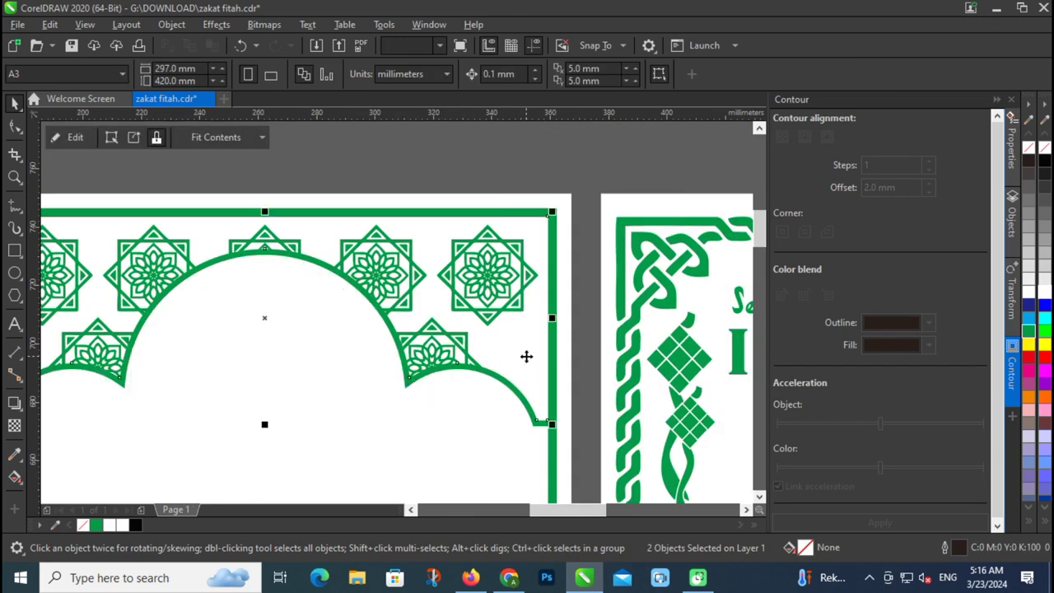
# Outline-trace the black lantern bitmap as clipart, removing the colour from the entire image and deleting the original.
pyautogui.scroll(-3, 427, 286)
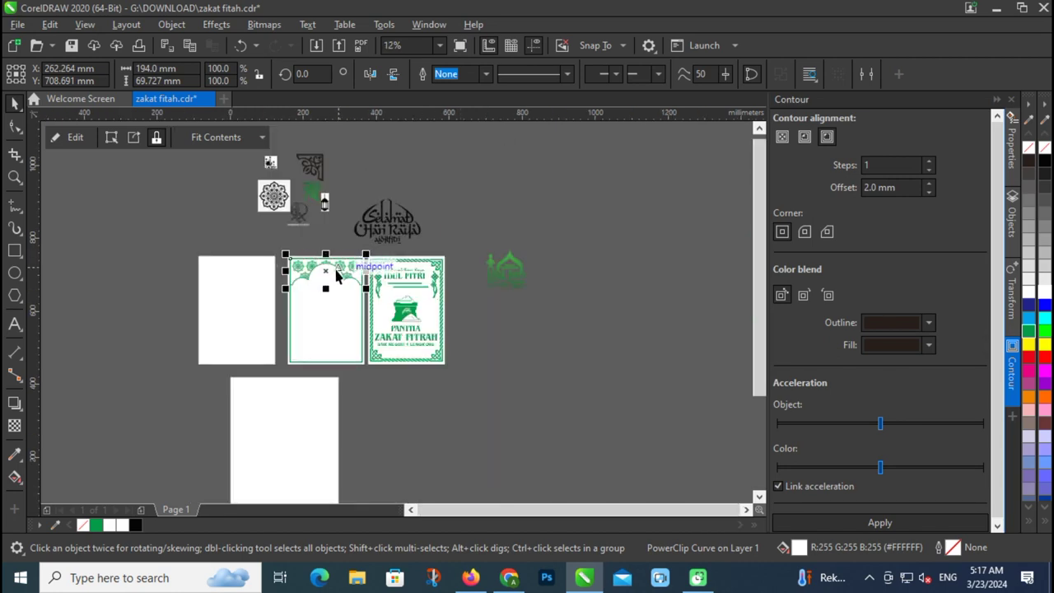
pyautogui.scroll(1, 346, 227)
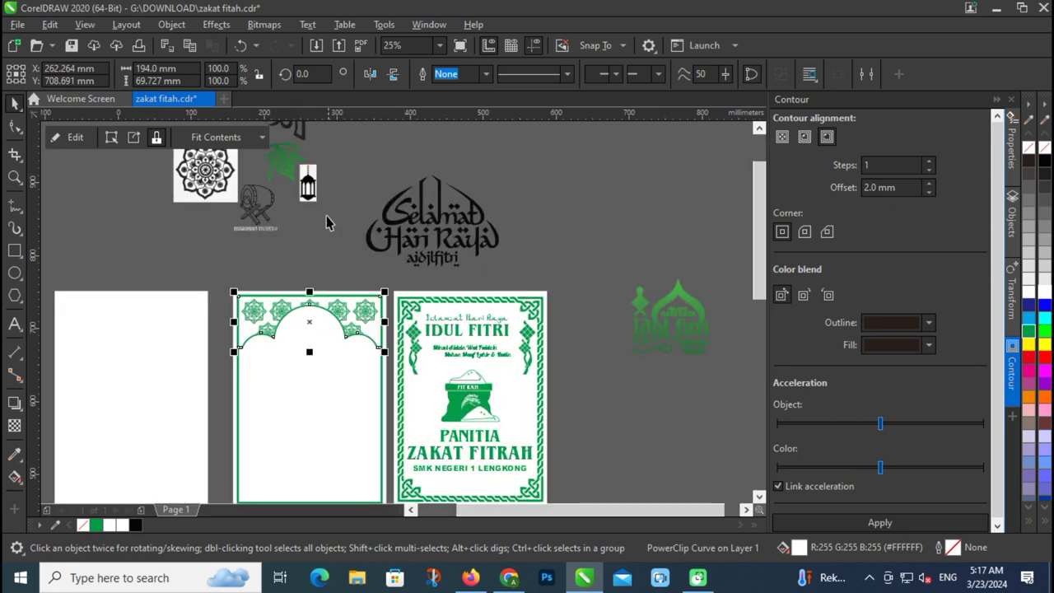
pyautogui.click(307, 179)
pyautogui.scroll(2, 317, 213)
pyautogui.scroll(1, 318, 216)
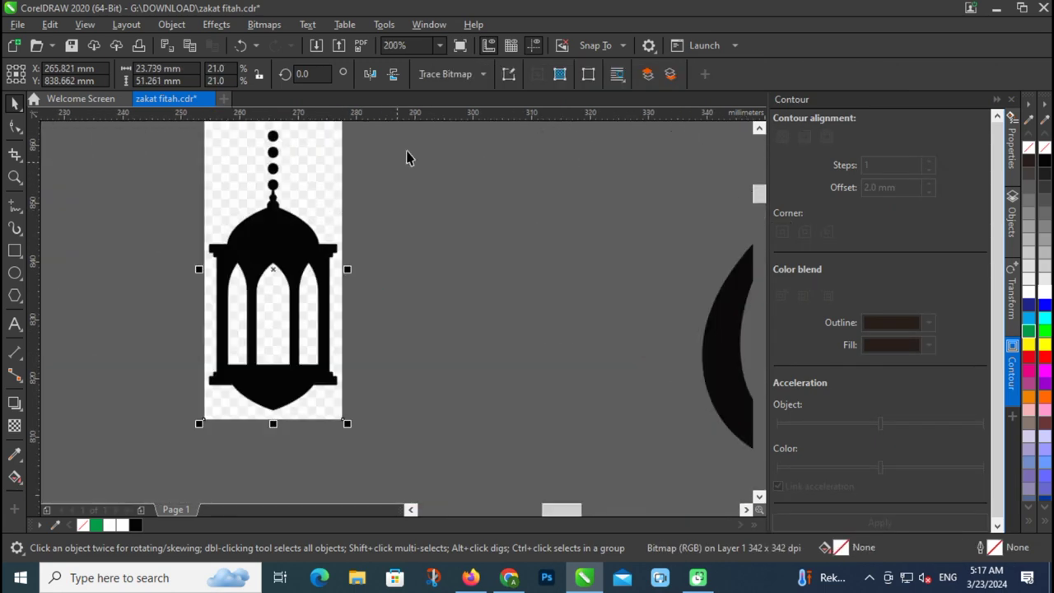
pyautogui.click(445, 74)
pyautogui.moveTo(495, 128)
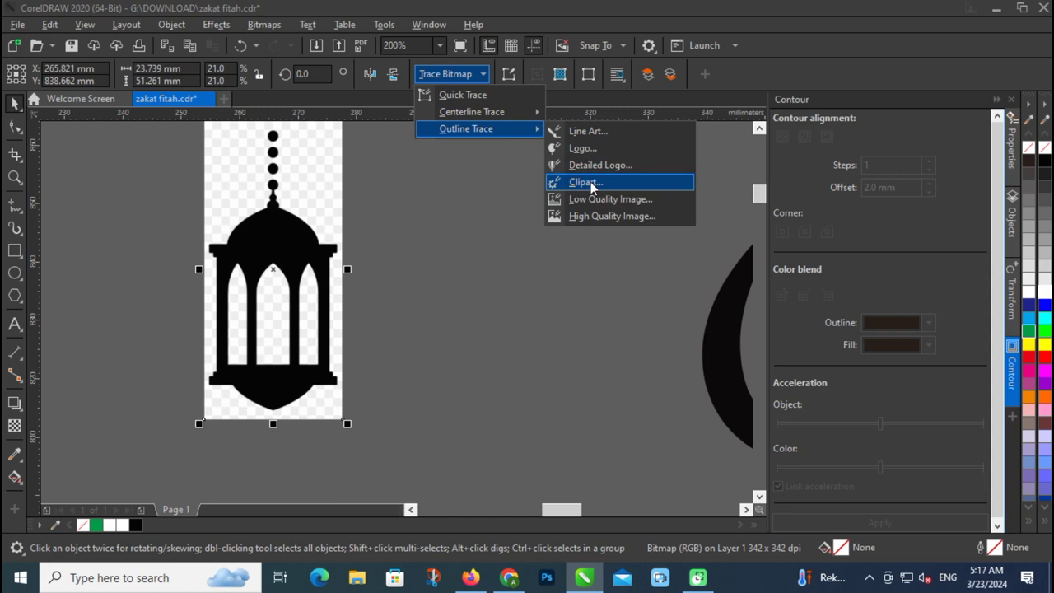
pyautogui.click(585, 182)
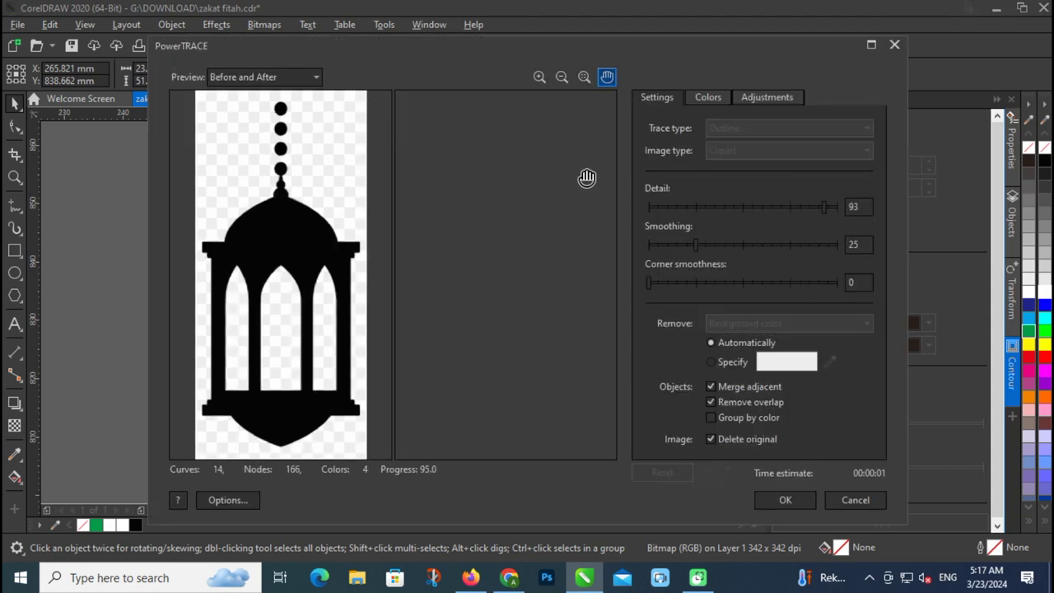
pyautogui.click(770, 325)
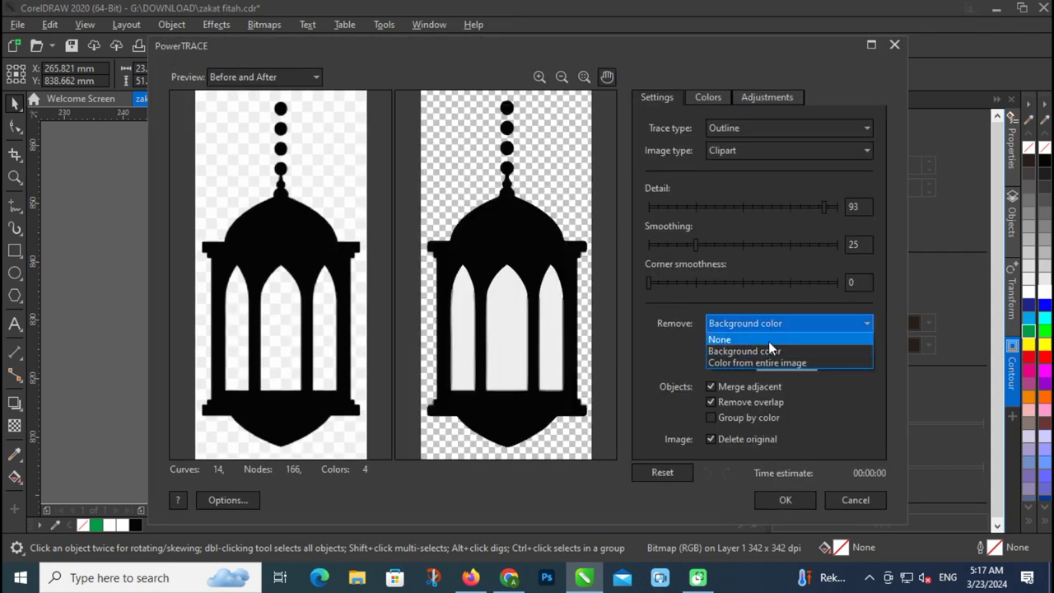
pyautogui.click(762, 361)
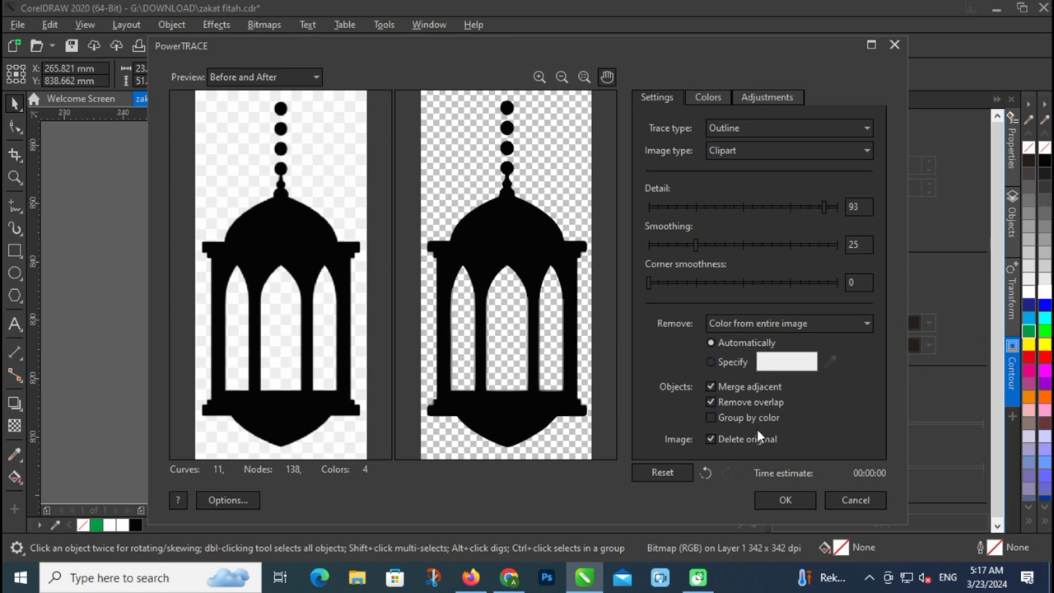
pyautogui.click(792, 501)
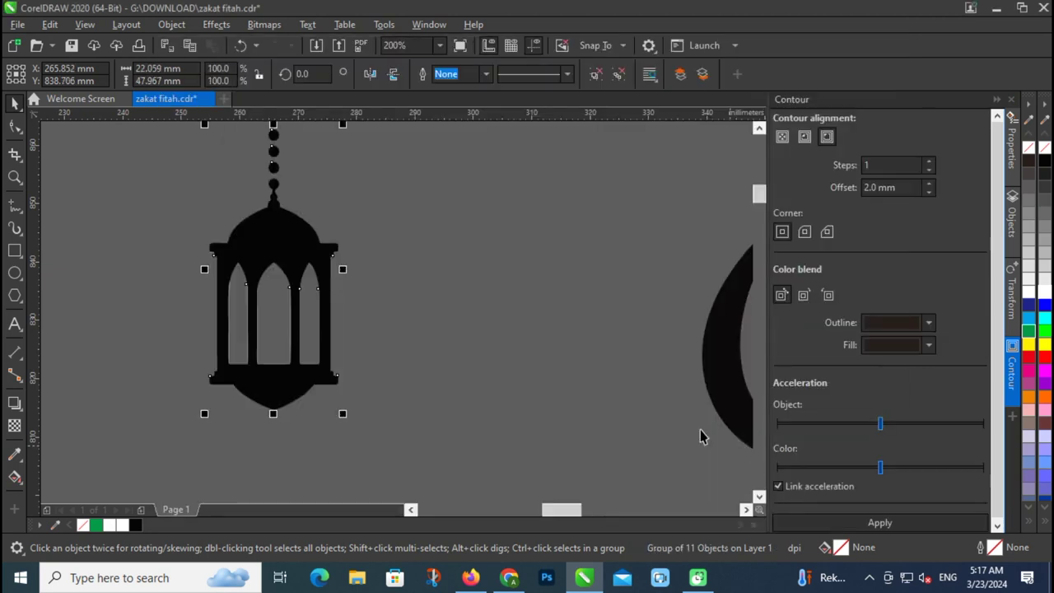
# Ungroup the traced lantern into its separate objects.
pyautogui.scroll(-4, 328, 218)
pyautogui.scroll(4, 328, 218)
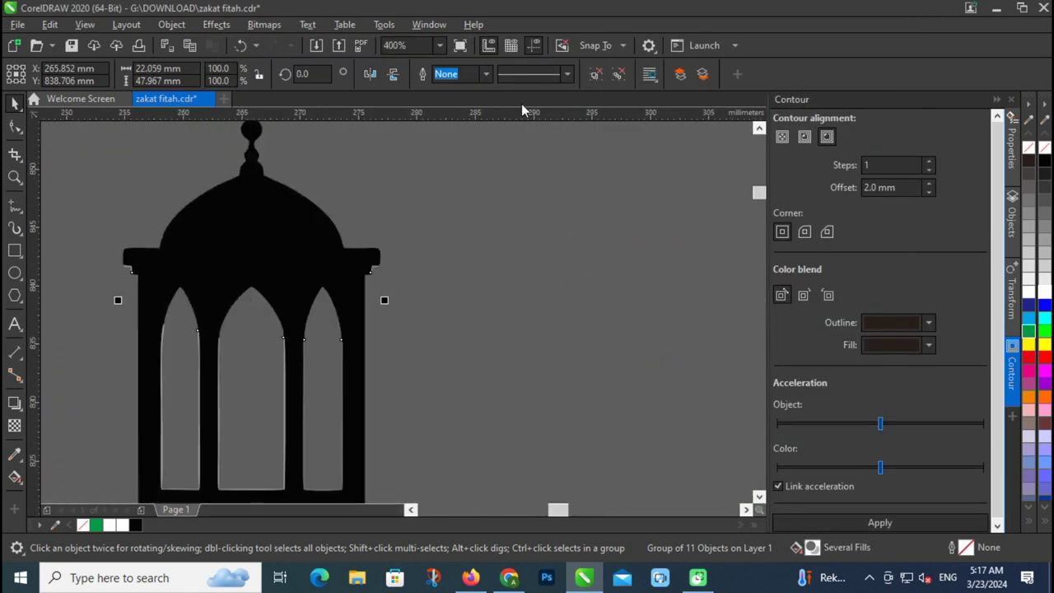
pyautogui.click(598, 74)
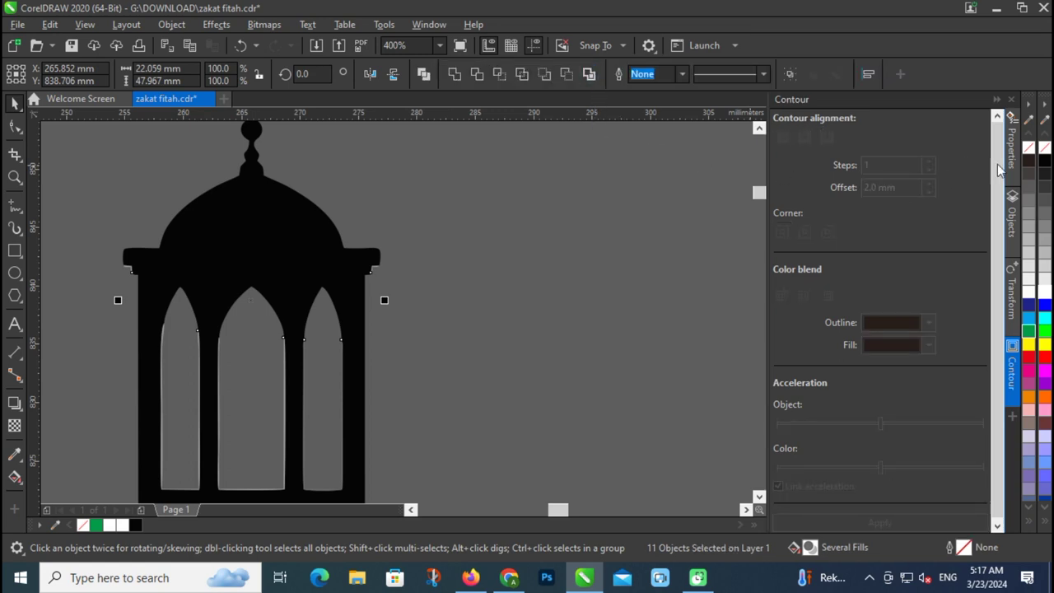
# Inspect the window edges and pillars of the ungrouped lantern up close.
pyautogui.scroll(-2, 338, 247)
pyautogui.scroll(4, 332, 284)
pyautogui.scroll(-5, 332, 284)
pyautogui.scroll(5, 360, 297)
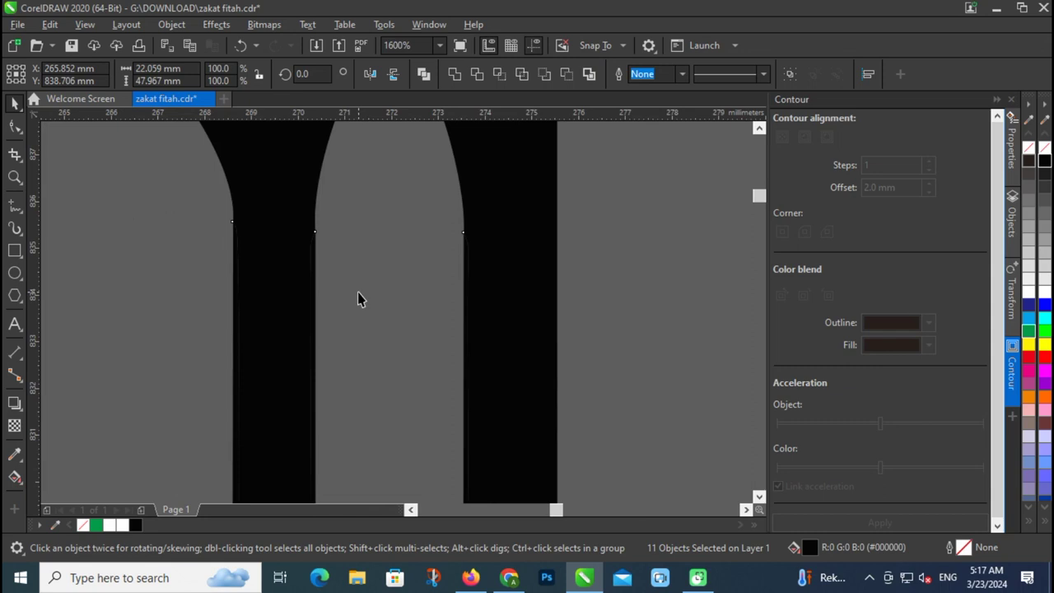
pyautogui.scroll(-4, 390, 294)
pyautogui.scroll(2, 393, 278)
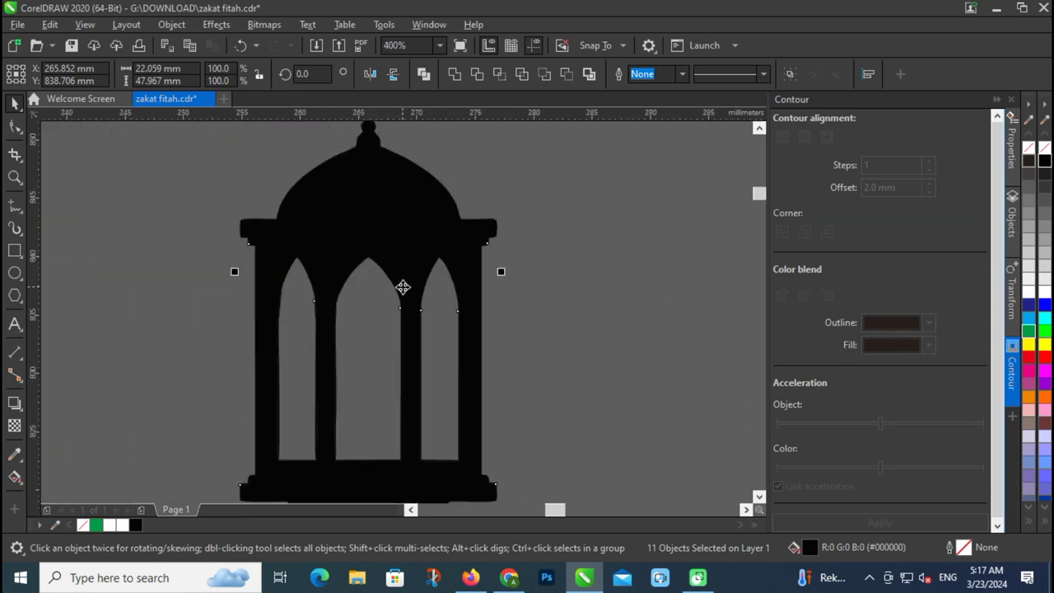
pyautogui.scroll(2, 422, 341)
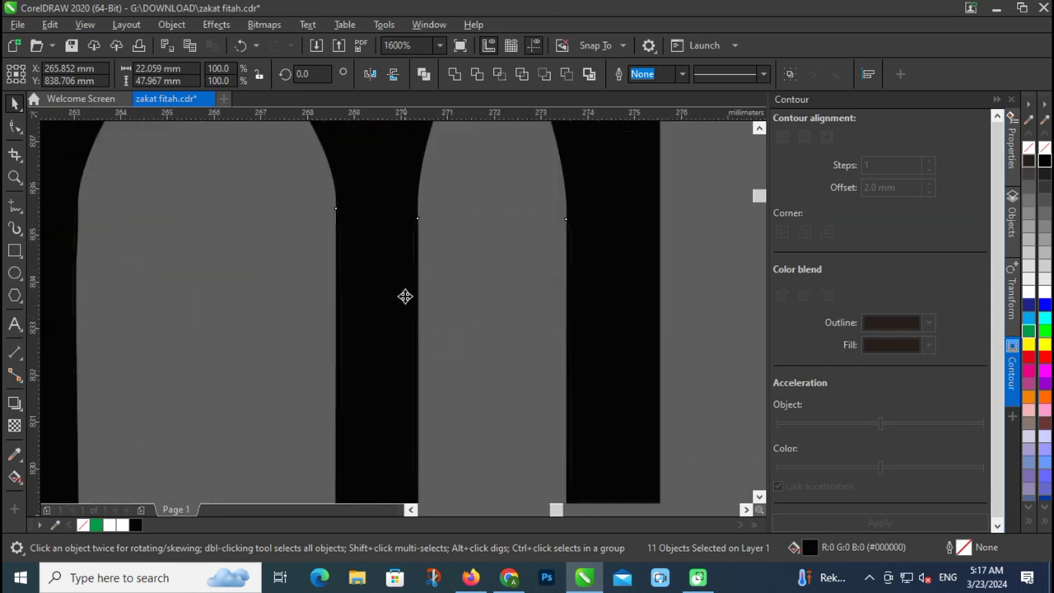
pyautogui.scroll(-2, 405, 296)
pyautogui.click(551, 302)
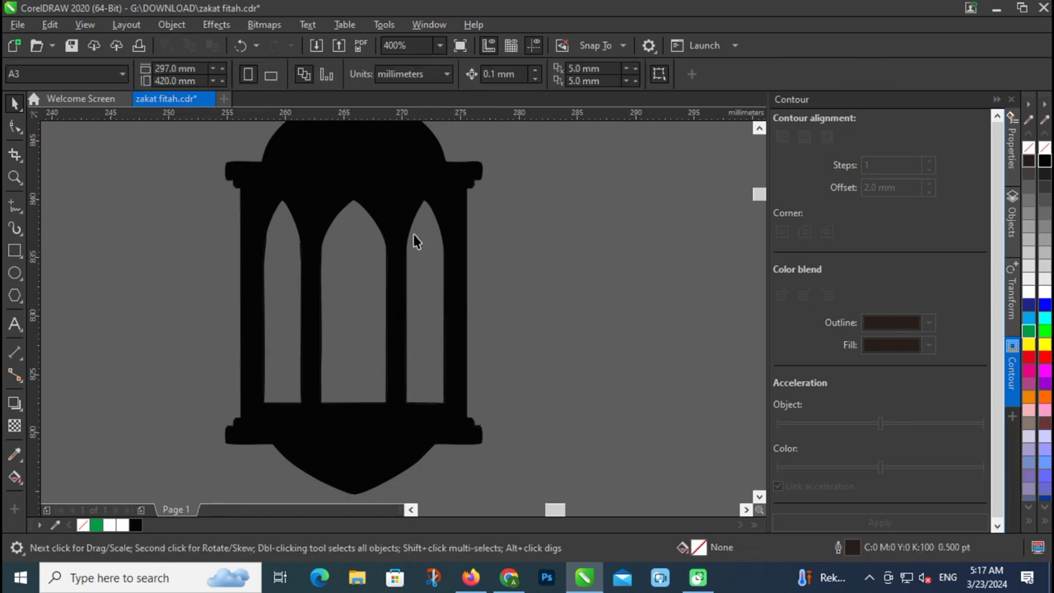
# Check the lantern body's nodes with the Shape tool and try moving the body aside.
pyautogui.click(414, 241)
pyautogui.press('F10')
pyautogui.scroll(1, 416, 251)
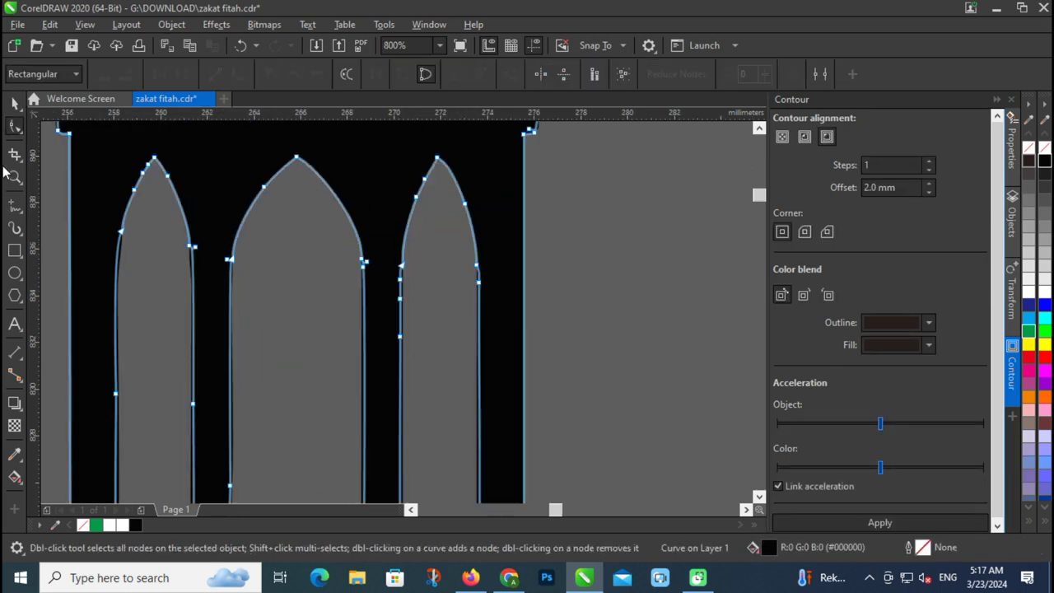
pyautogui.click(14, 103)
pyautogui.scroll(-2, 560, 289)
pyautogui.click(505, 240)
pyautogui.moveTo(506, 240); pyautogui.dragTo(388, 245)
pyautogui.press('Escape')
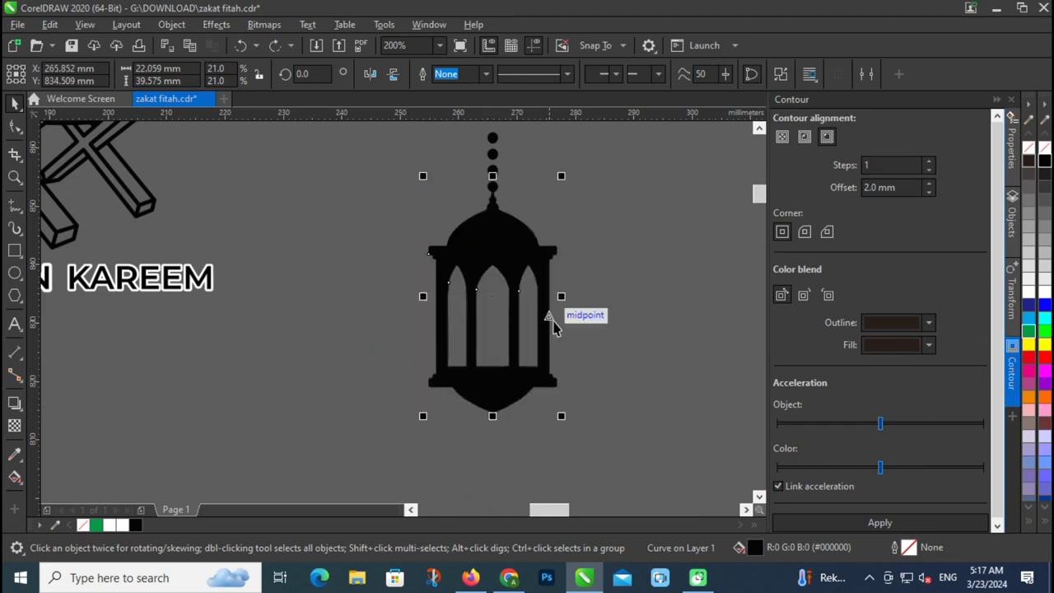
# Select all pieces of the traced lantern, including its hanging beads, and weld them into one shape.
pyautogui.moveTo(596, 283); pyautogui.dragTo(417, 363)
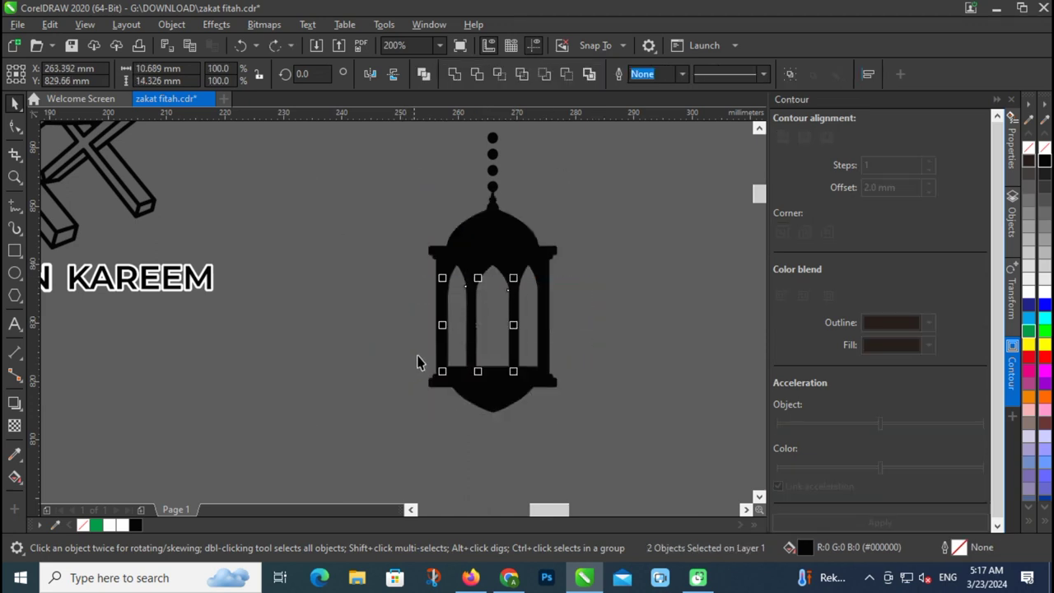
pyautogui.click(555, 390)
pyautogui.scroll(-1, 555, 390)
pyautogui.moveTo(471, 244); pyautogui.dragTo(575, 412)
pyautogui.click(455, 74)
# Move the welded lantern beneath the header's left side arch on the poster and fill it with green.
pyautogui.scroll(-2, 296, 206)
pyautogui.moveTo(348, 224); pyautogui.dragTo(277, 268)
pyautogui.scroll(3, 301, 333)
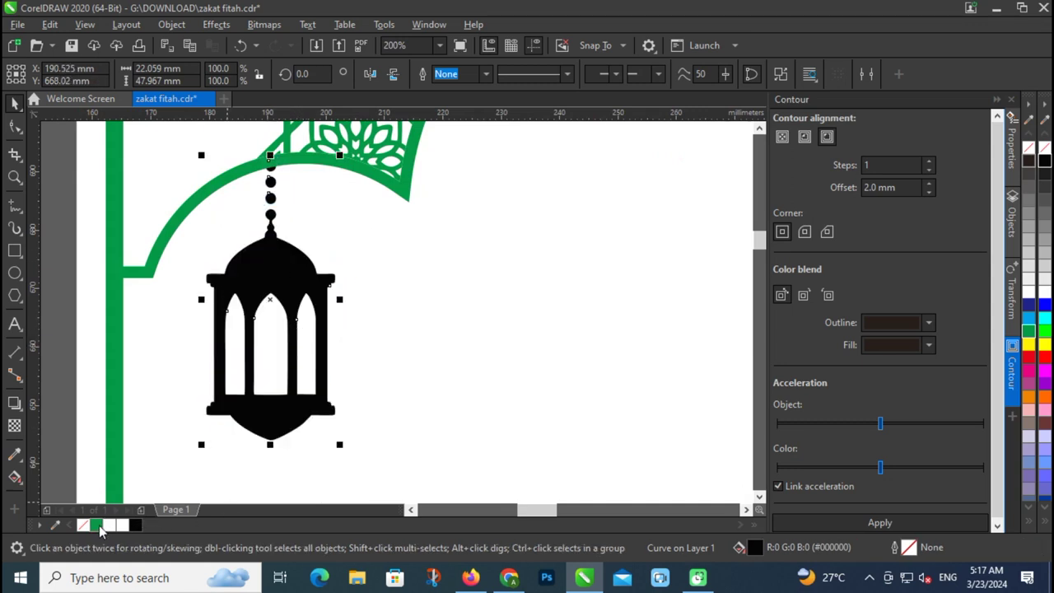
pyautogui.click(98, 526)
# Place a copy of the green lantern about 146 mm to the right, beneath the opposite side arch.
pyautogui.scroll(-2, 99, 388)
pyautogui.scroll(1, 140, 375)
pyautogui.moveTo(149, 371); pyautogui.dragTo(577, 385)
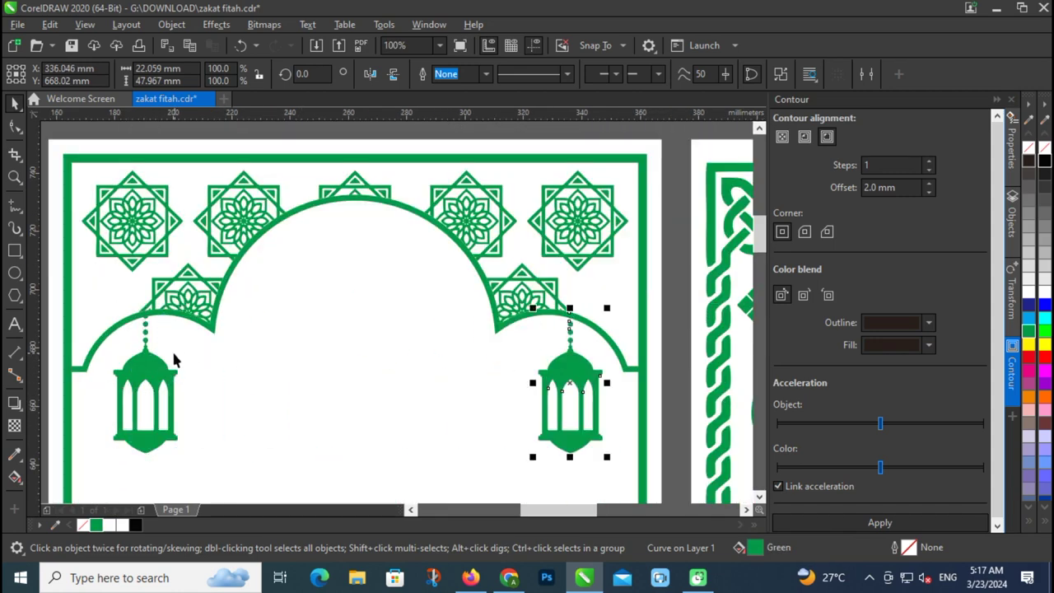
# Lower both lanterns by about 1 mm, group them and centre the group horizontally on the arch header.
pyautogui.keyDown('shift'); pyautogui.click(150, 350); pyautogui.keyUp('shift')
pyautogui.scroll(2, 132, 321)
pyautogui.moveTo(123, 313); pyautogui.dragTo(121, 327)
pyautogui.hotkey('ctrl', 'g')
pyautogui.keyDown('shift'); pyautogui.click(252, 280); pyautogui.keyUp('shift')
pyautogui.scroll(-2, 239, 292)
pyautogui.scroll(-4, 229, 301)
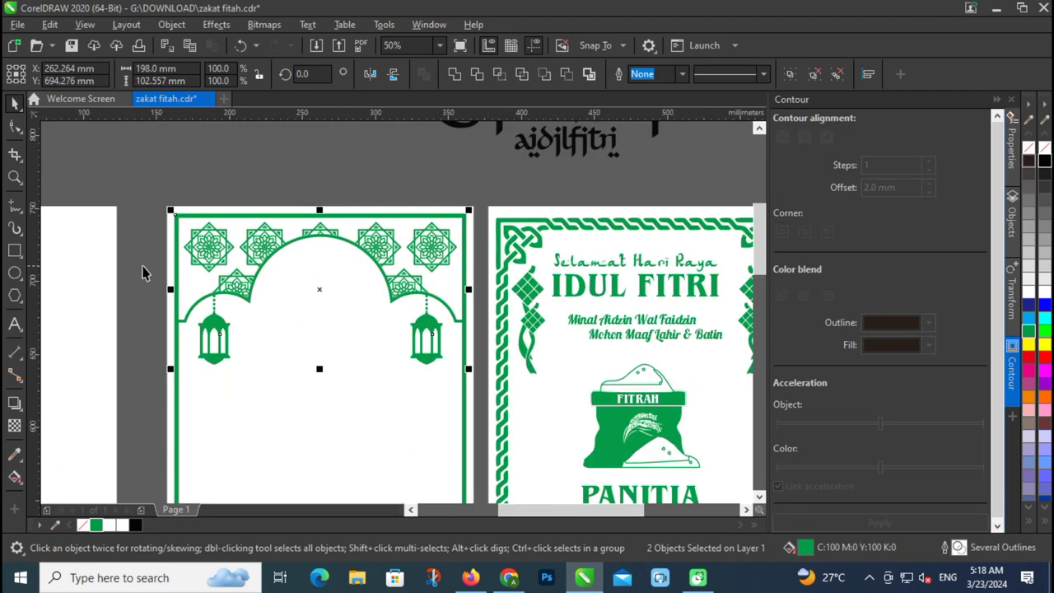
# Move the Selamat Hari Raya calligraphy onto the poster beneath the central arch and shrink it to about 119 mm wide.
pyautogui.click(118, 272)
pyautogui.scroll(-1, 272, 272)
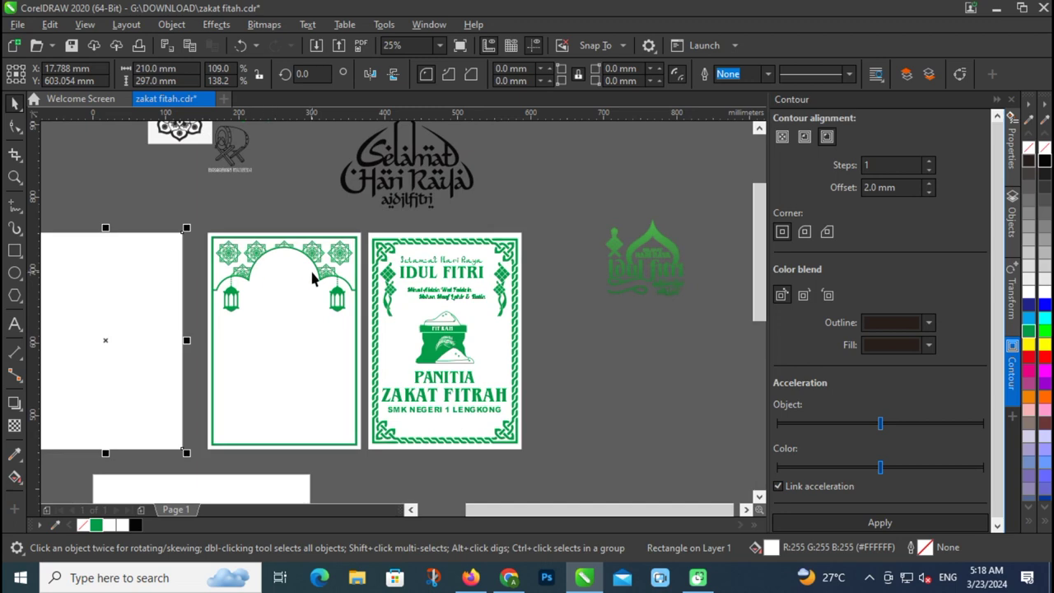
pyautogui.click(392, 193)
pyautogui.moveTo(435, 184); pyautogui.dragTo(317, 339)
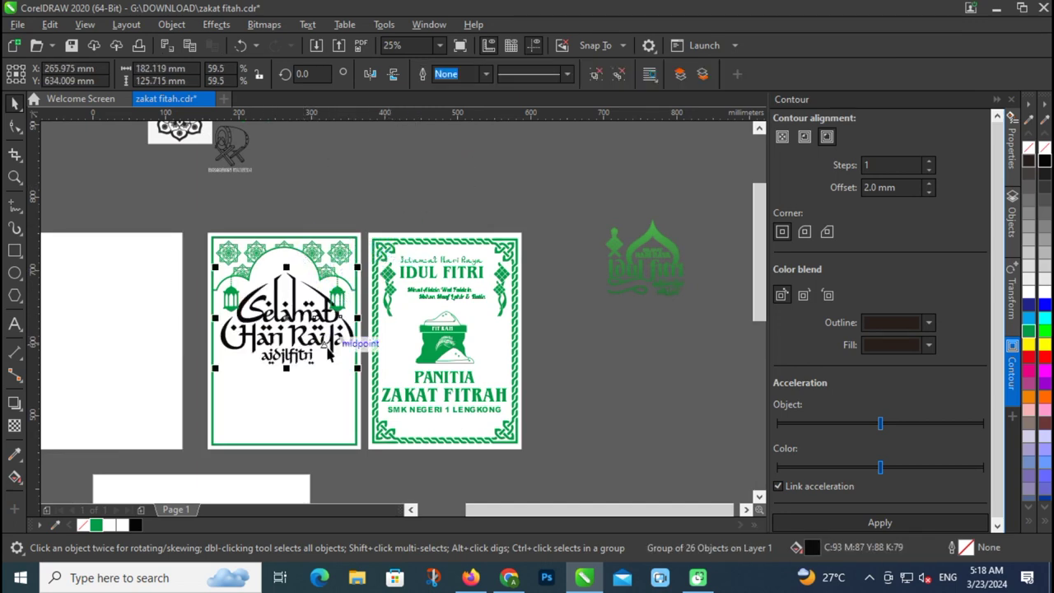
pyautogui.moveTo(359, 368); pyautogui.dragTo(284, 295)
pyautogui.scroll(1, 284, 340)
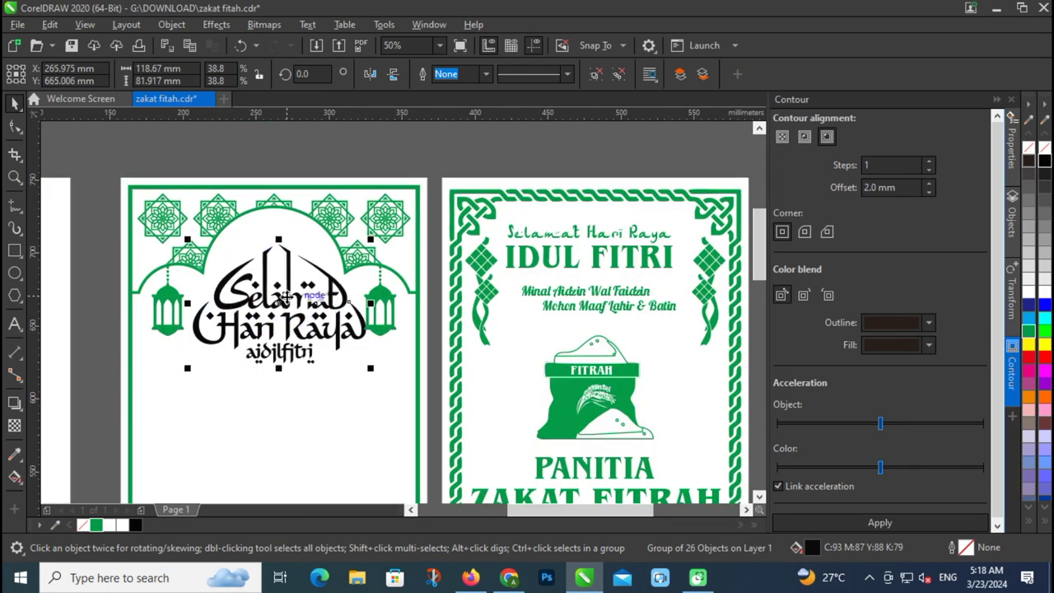
# Shrink the calligraphy further to about 95 mm wide and centre it horizontally on the poster's border frame.
pyautogui.moveTo(371, 372); pyautogui.dragTo(333, 363)
pyautogui.keyDown('shift'); pyautogui.click(338, 365); pyautogui.keyUp('shift')
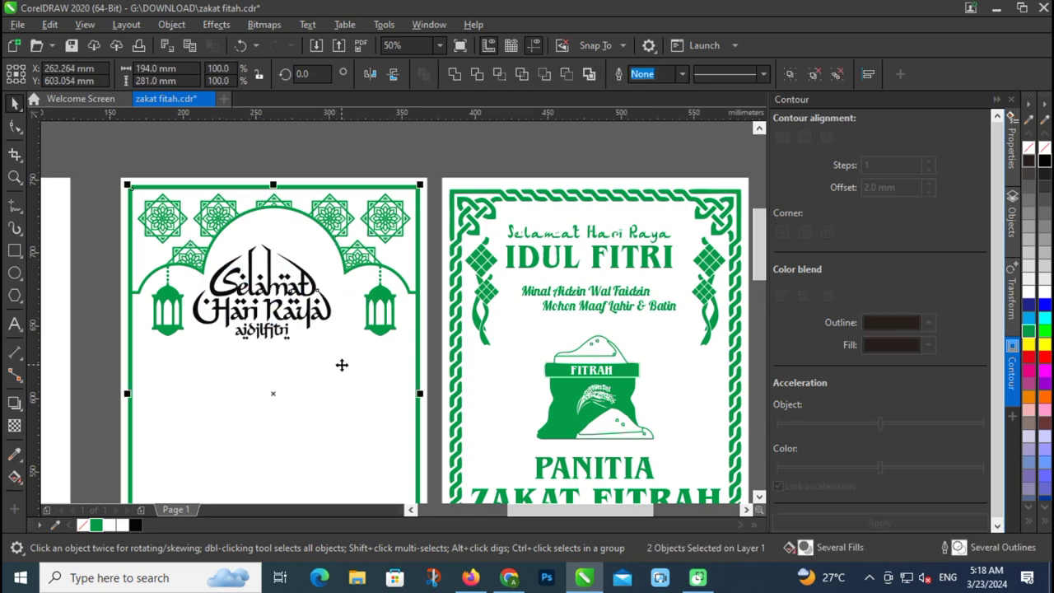
pyautogui.press('c')
pyautogui.scroll(-2, 304, 355)
pyautogui.scroll(2, 347, 321)
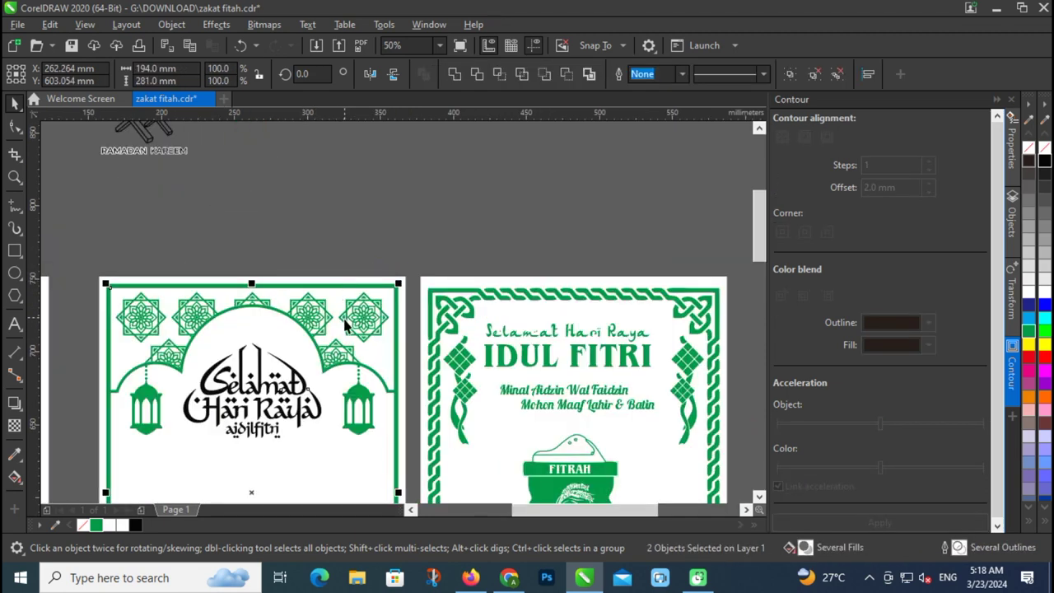
# Fill the arch header's PowerClip shape with green.
pyautogui.click(347, 321)
pyautogui.scroll(2, 404, 368)
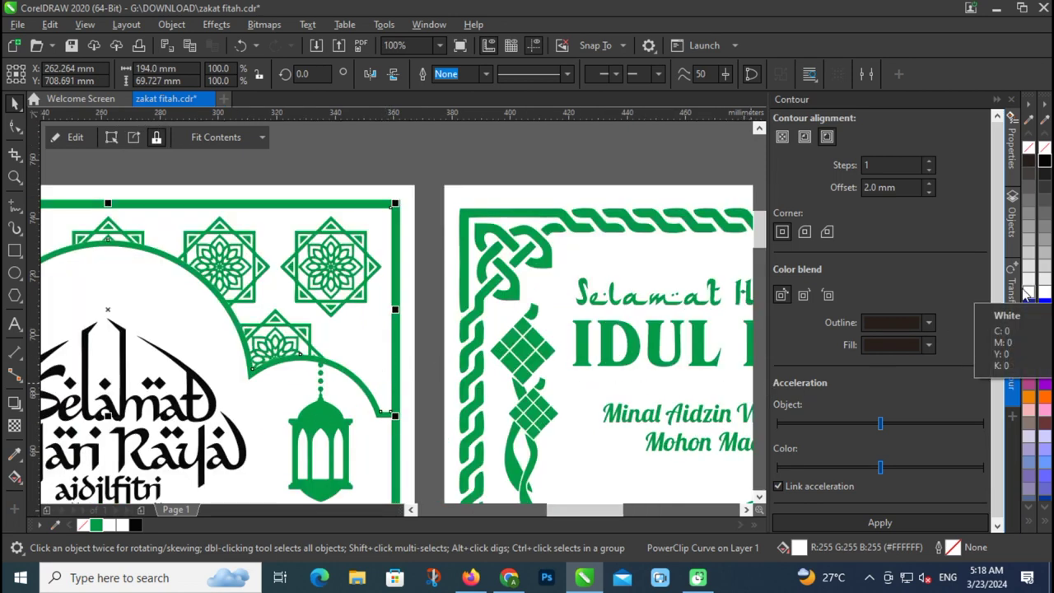
pyautogui.scroll(-2, 461, 340)
pyautogui.scroll(2, 412, 326)
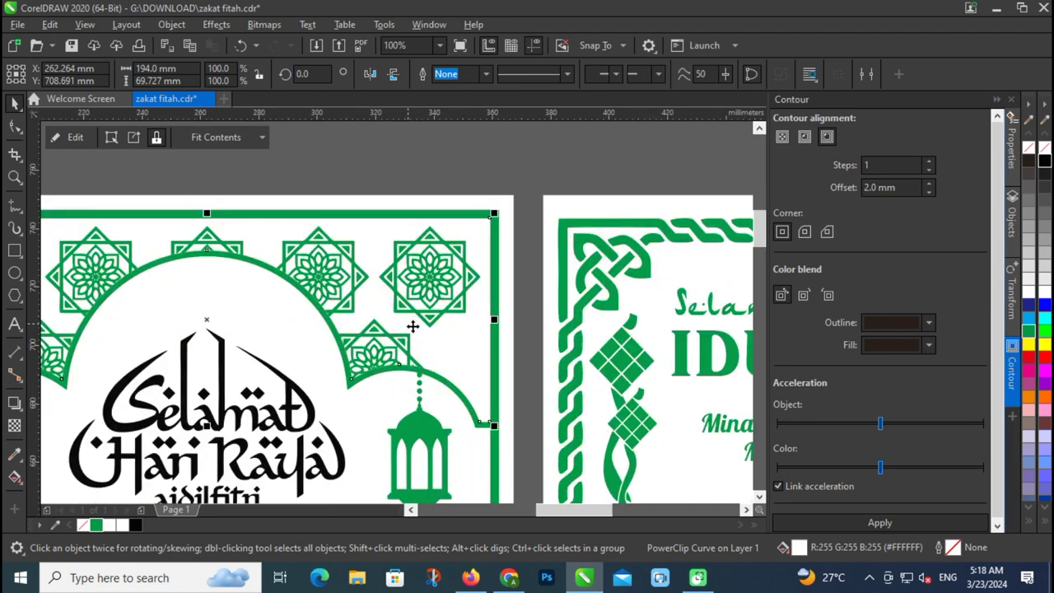
pyautogui.click(1029, 331)
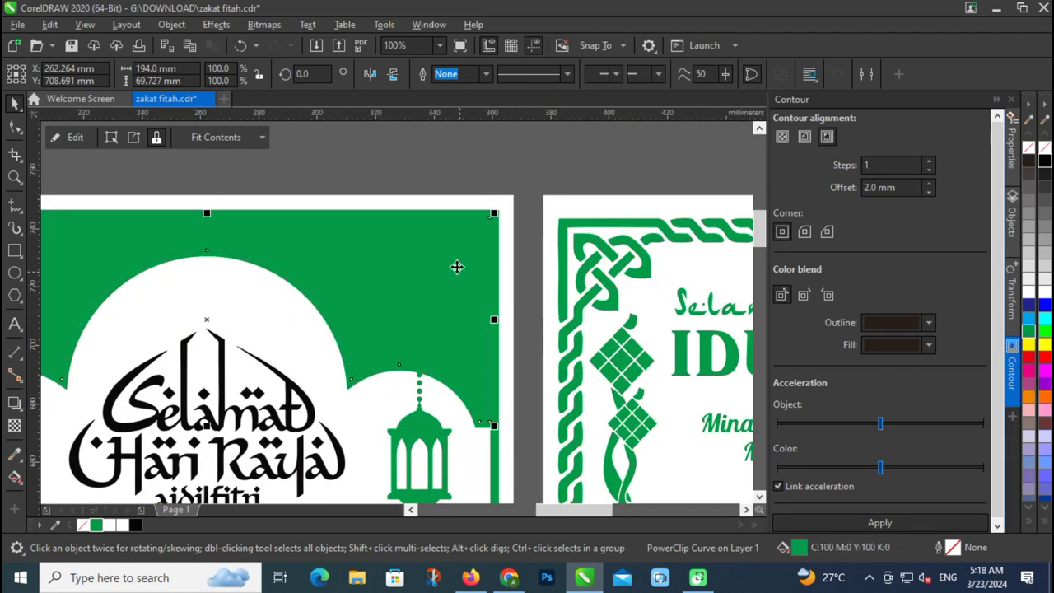
# Edit the header's PowerClip contents, fill both rows of star ornaments with white and finish editing.
pyautogui.keyDown('ctrl'); pyautogui.click(423, 285); pyautogui.keyUp('ctrl')
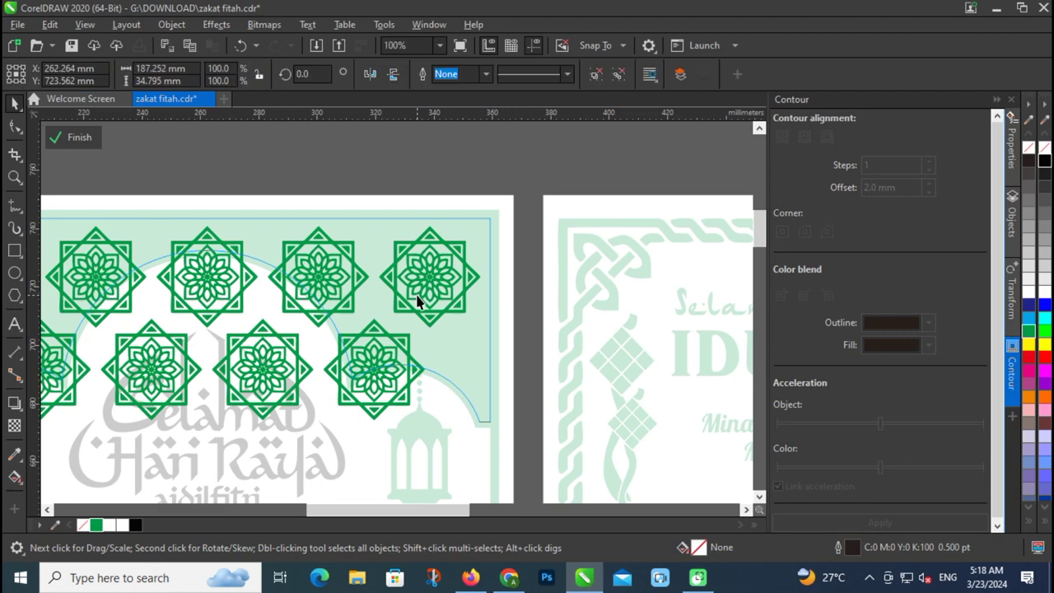
pyautogui.keyDown('shift'); pyautogui.click(394, 346); pyautogui.keyUp('shift')
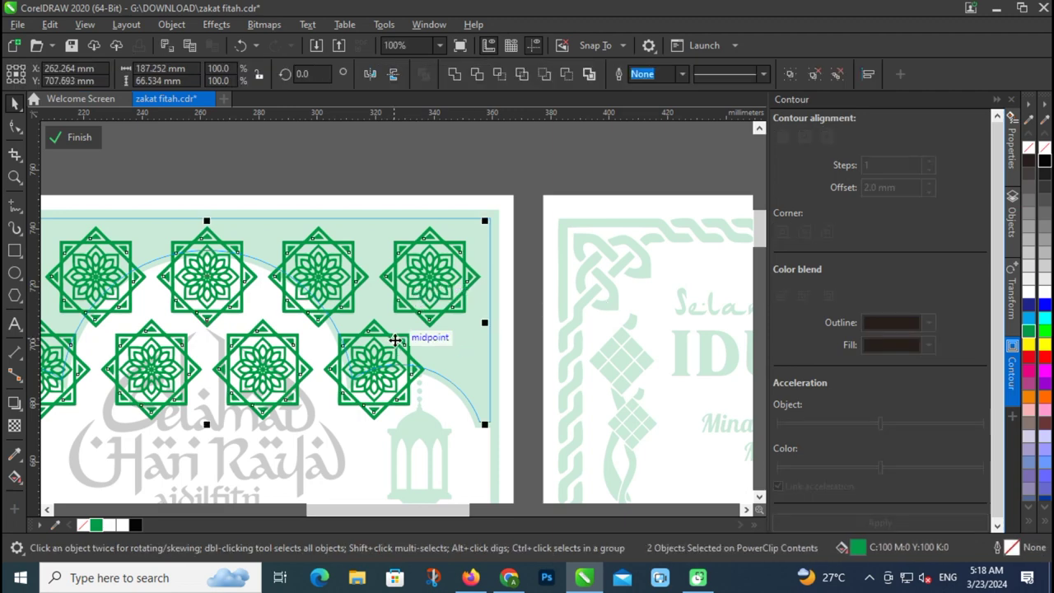
pyautogui.click(1045, 289)
pyautogui.keyDown('ctrl'); pyautogui.click(662, 280); pyautogui.keyUp('ctrl')
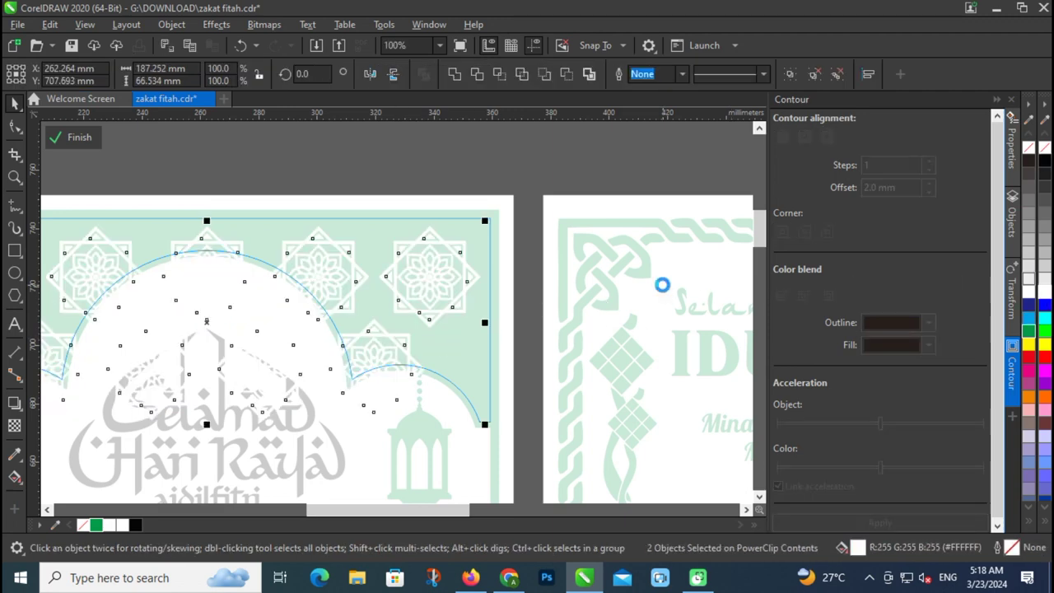
pyautogui.click(400, 213)
pyautogui.scroll(-1, 399, 214)
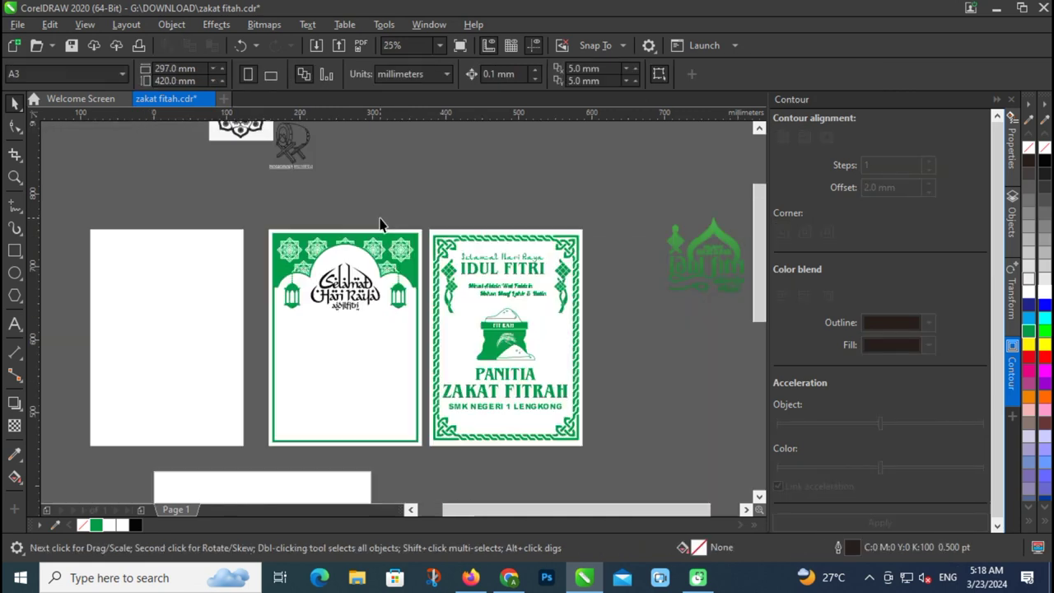
# Fill the Selamat Hari Raya calligraphy with green.
pyautogui.scroll(2, 396, 387)
pyautogui.click(323, 308)
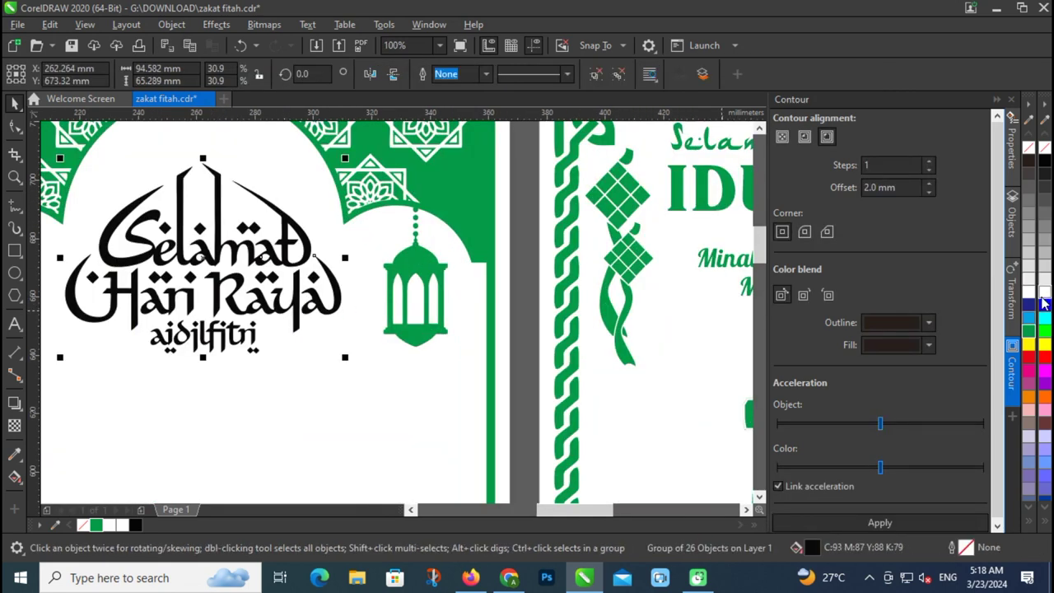
pyautogui.click(1029, 332)
pyautogui.keyDown('shift'); pyautogui.click(438, 409); pyautogui.keyUp('shift')
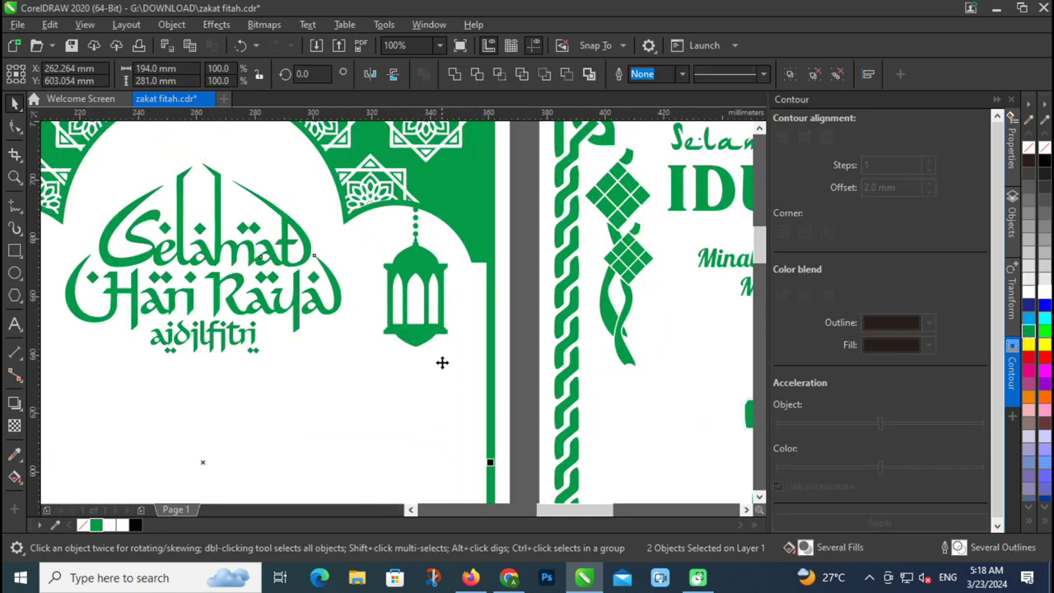
pyautogui.scroll(-1, 442, 375)
pyautogui.click(427, 170)
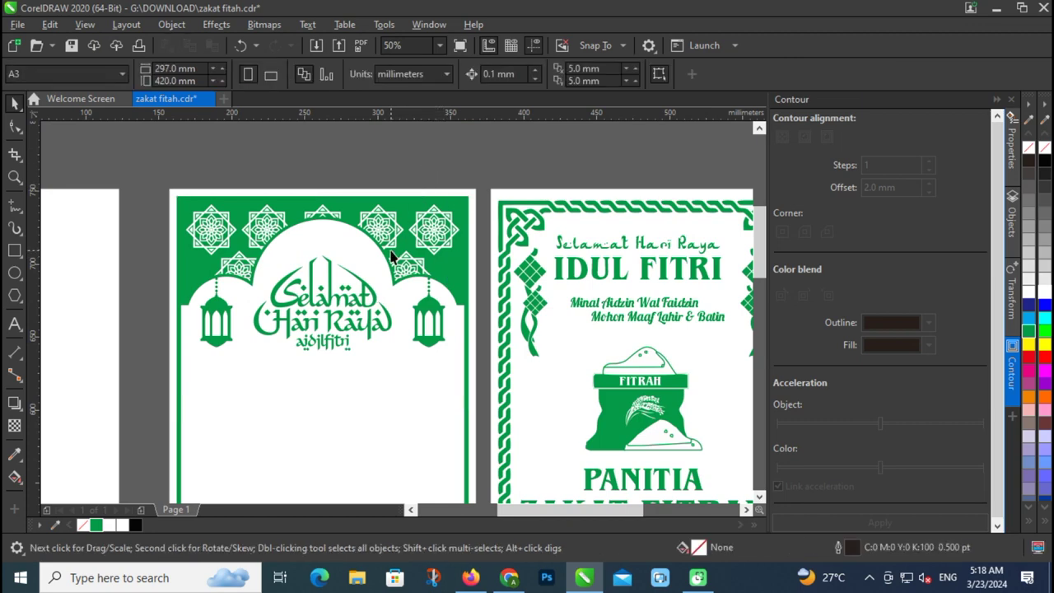
# Raise the calligraphy by about 5 mm and stretch it to about 101 mm wide within the central arch.
pyautogui.click(334, 309)
pyautogui.scroll(1, 337, 306)
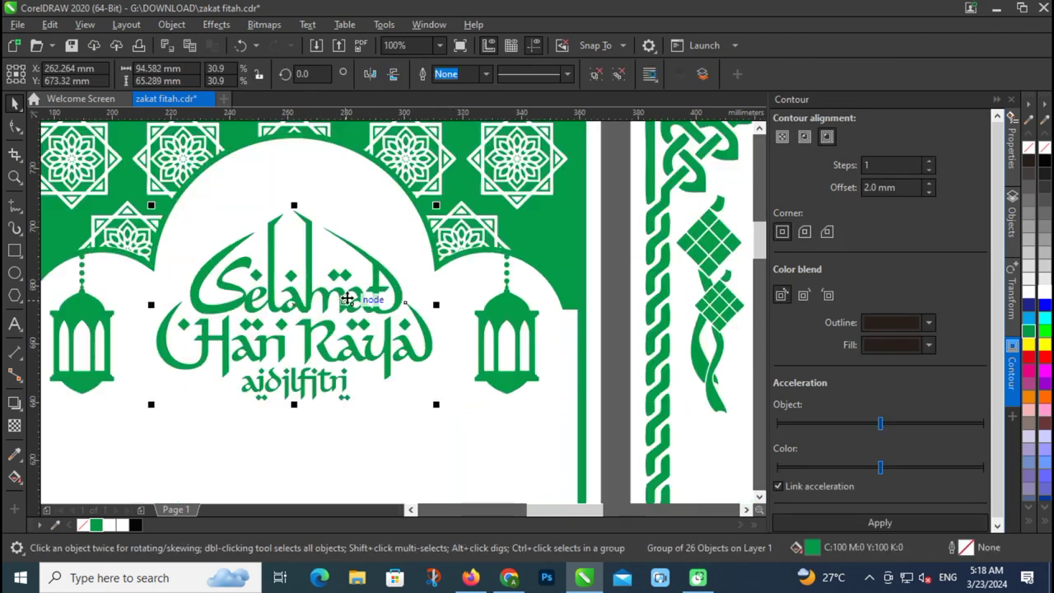
pyautogui.click(336, 303)
pyautogui.click(338, 302)
pyautogui.moveTo(338, 301); pyautogui.dragTo(446, 289)
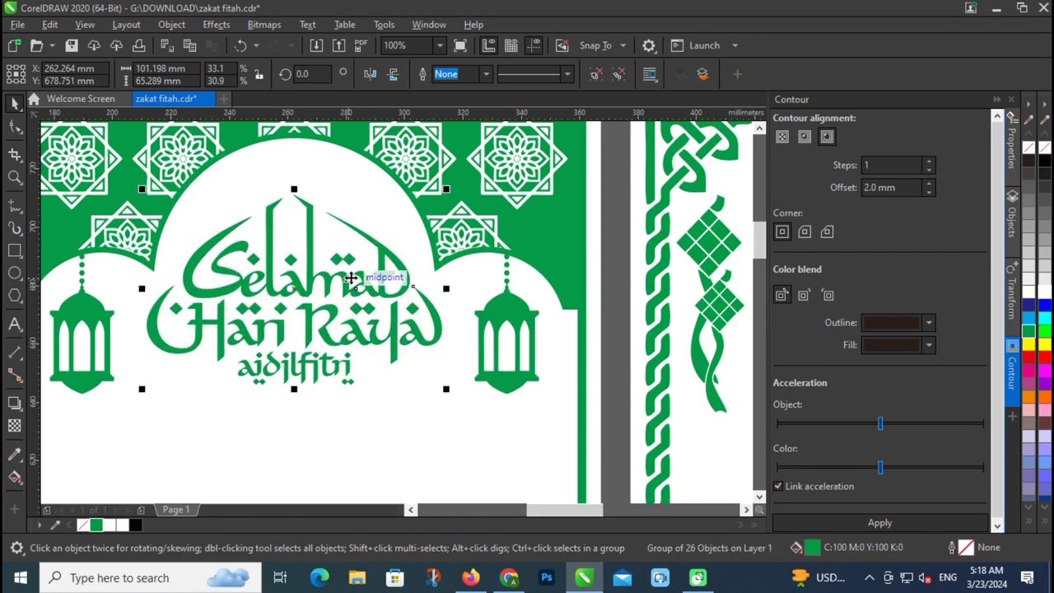
pyautogui.scroll(-1, 337, 253)
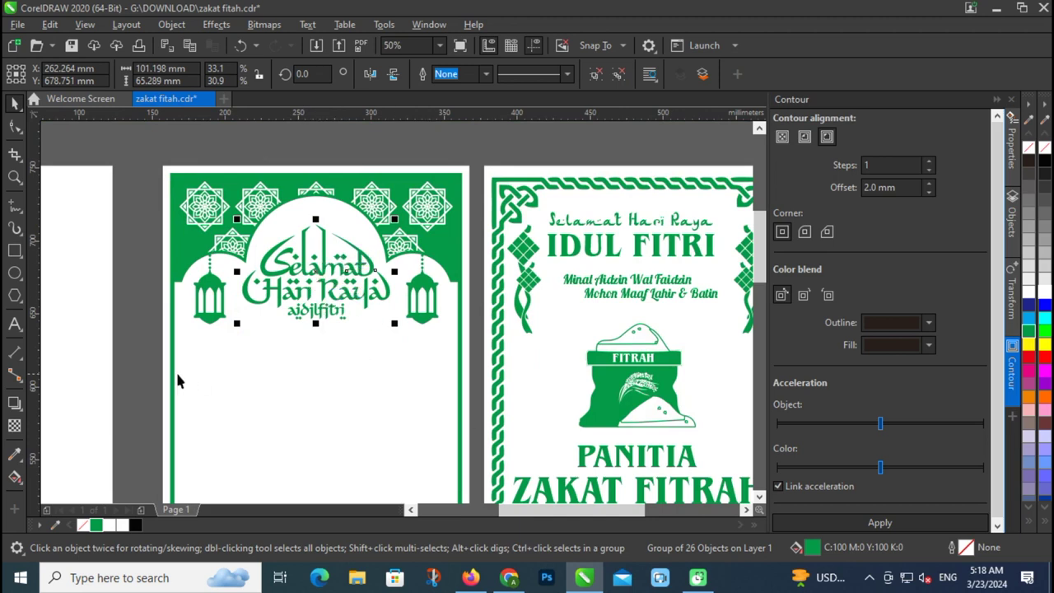
# Ungroup the finished reference poster beside the new design.
pyautogui.click(664, 290)
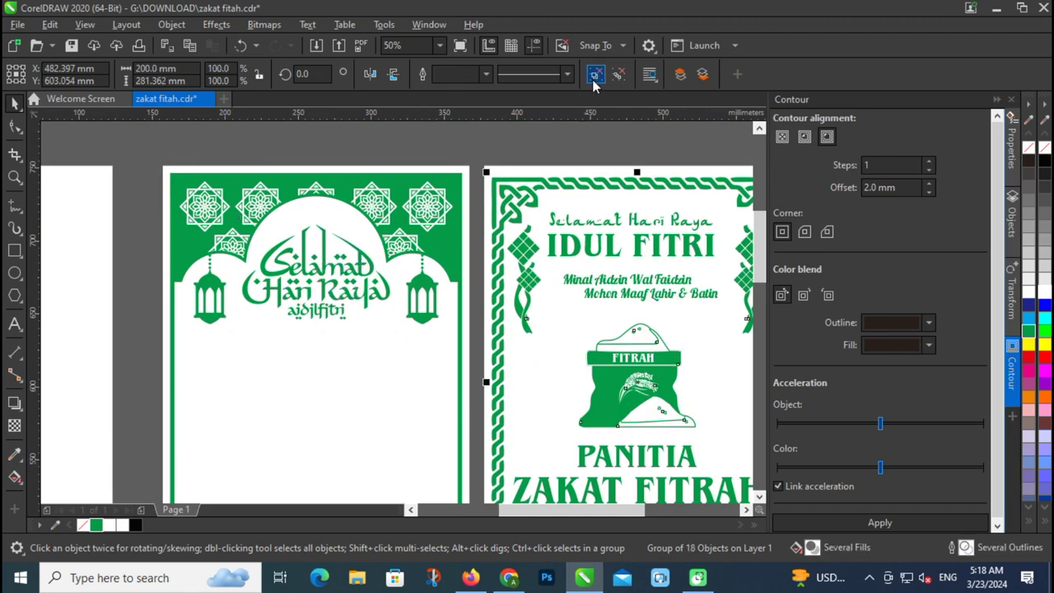
pyautogui.click(596, 74)
pyautogui.click(624, 158)
# Copy the text lines "Minal Aidzin Wal Faidzin" and "Mohon Maaf Lahir & Batin" from the reference poster to below the calligraphy.
pyautogui.click(641, 282)
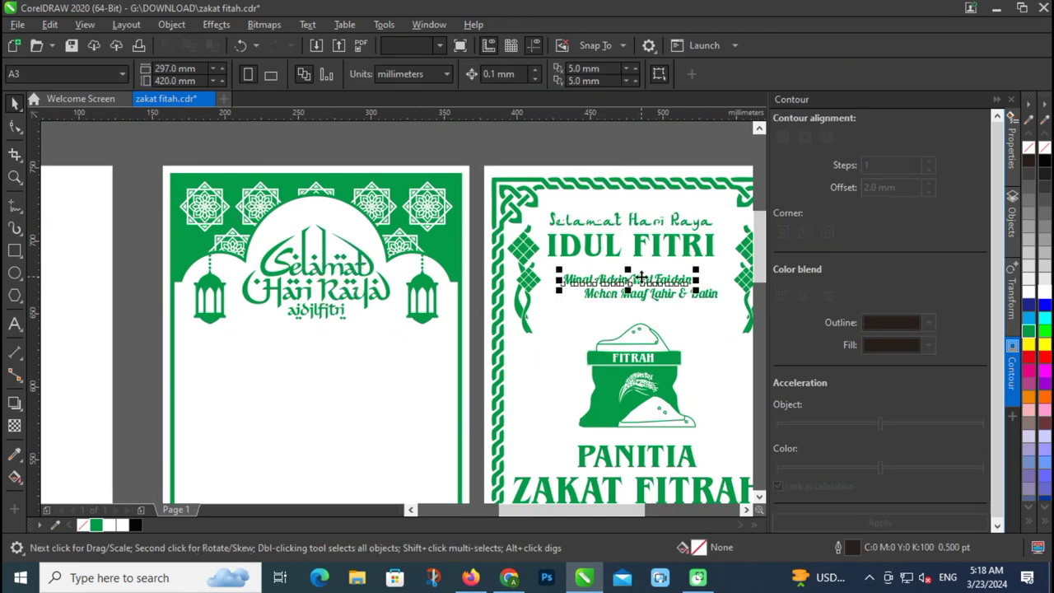
pyautogui.keyDown('shift'); pyautogui.click(647, 294); pyautogui.keyUp('shift')
pyautogui.moveTo(647, 294); pyautogui.dragTo(317, 349)
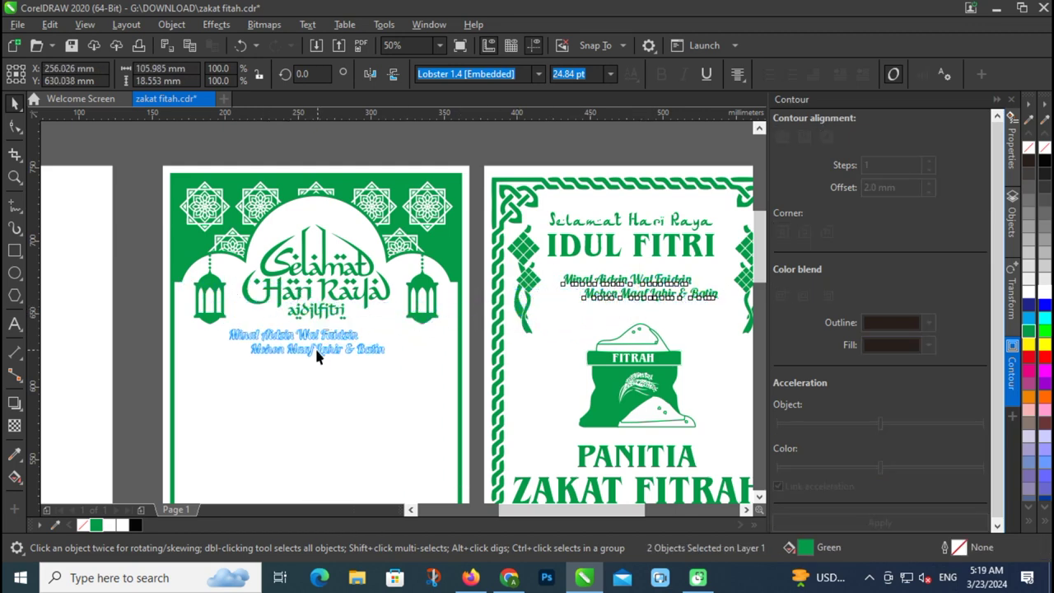
pyautogui.rightClick(316, 348)
# Set the font of both greeting lines below the calligraphy to Hidayatullah DEMO and centre them on each other.
pyautogui.click(304, 337)
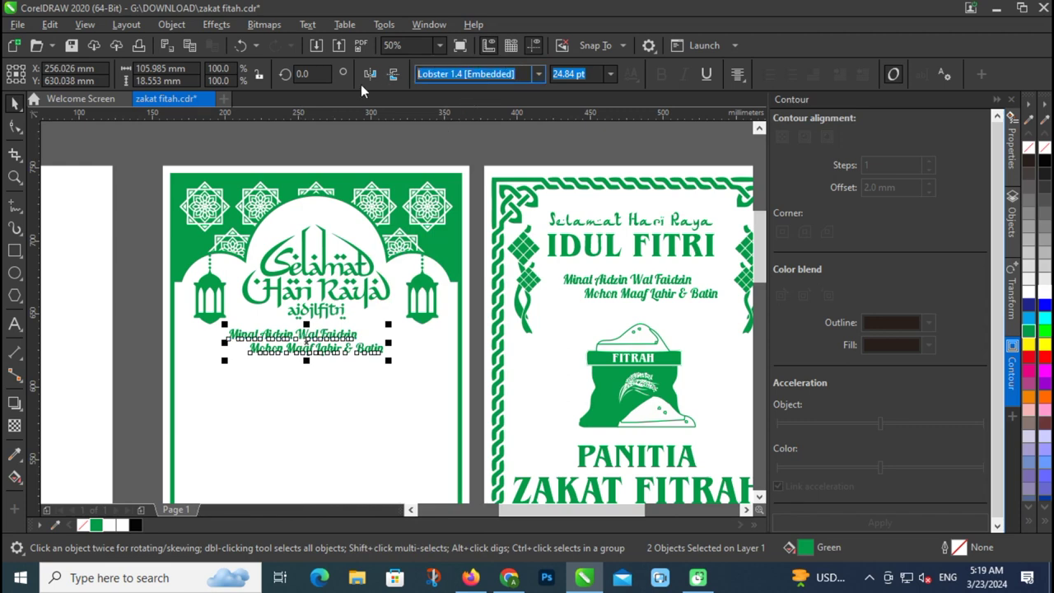
pyautogui.write('Hidayatullah DEMO')
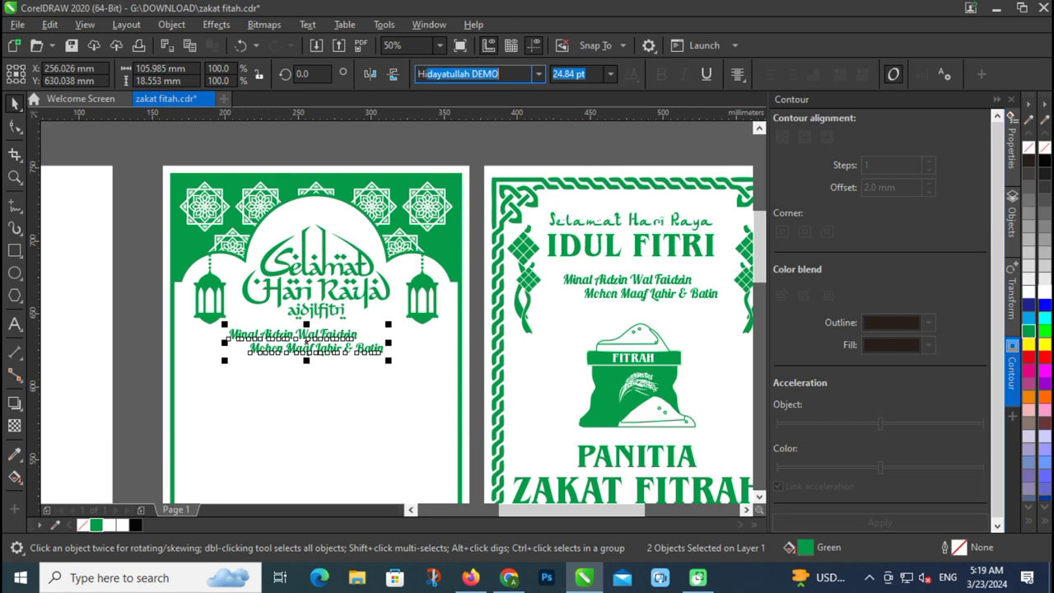
pyautogui.press('Return')
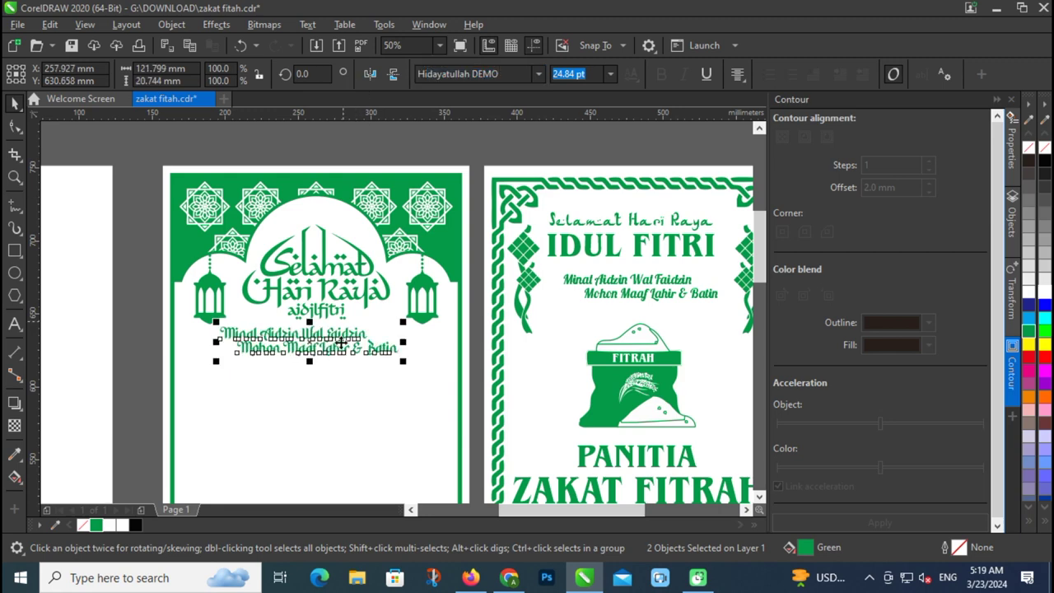
pyautogui.click(134, 364)
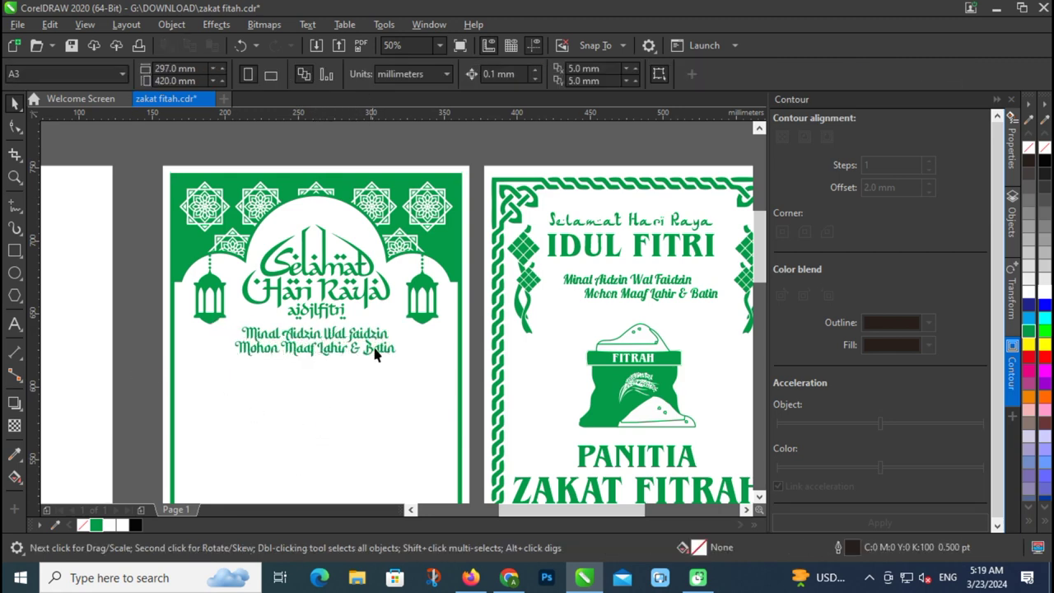
# Lower the "Mohon Maaf Lahir & Batin" line slightly and enlarge both greeting lines together to about 129 mm wide.
pyautogui.scroll(2, 376, 353)
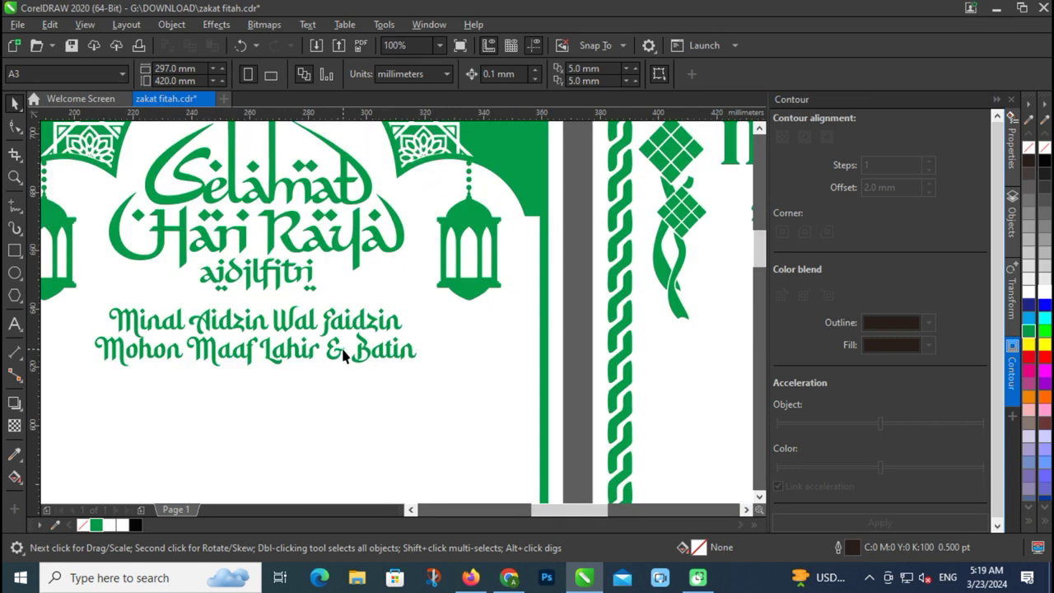
pyautogui.click(350, 355)
pyautogui.moveTo(361, 347); pyautogui.dragTo(362, 355)
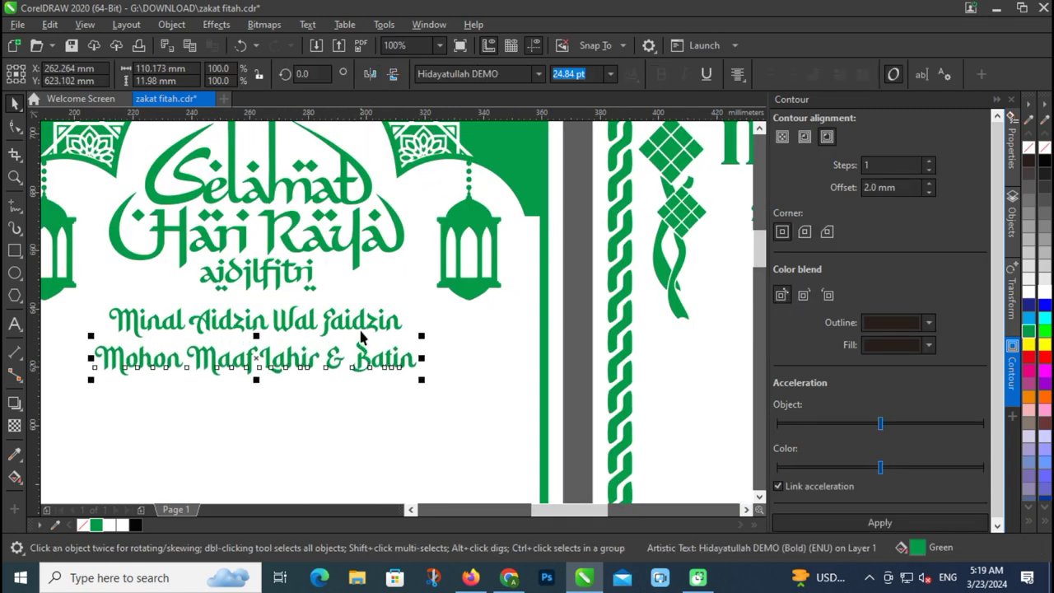
pyautogui.keyDown('shift'); pyautogui.click(364, 324); pyautogui.keyUp('shift')
pyautogui.moveTo(420, 380); pyautogui.dragTo(448, 400)
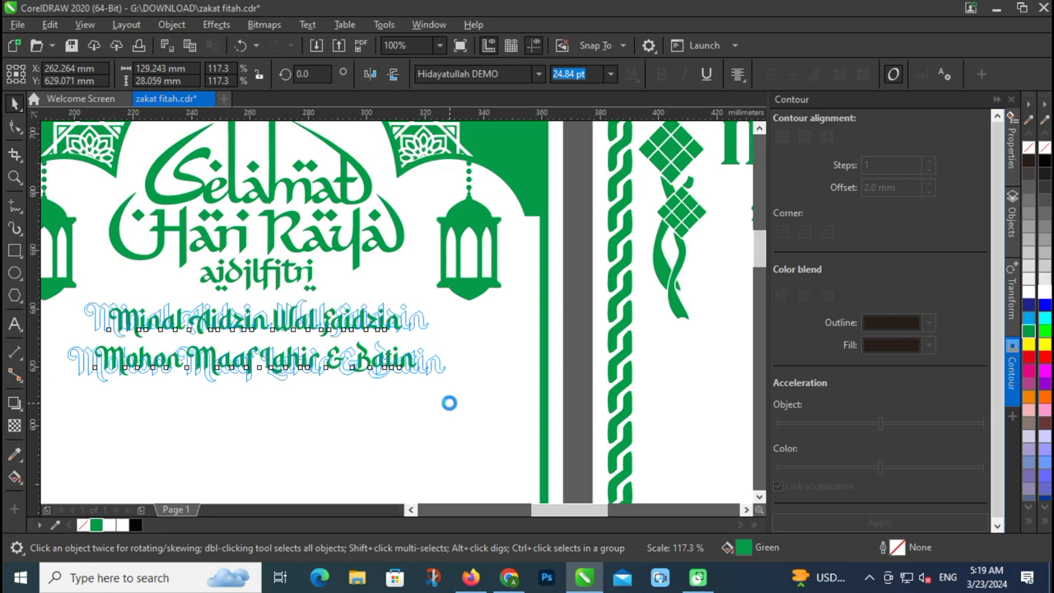
pyautogui.click(394, 371)
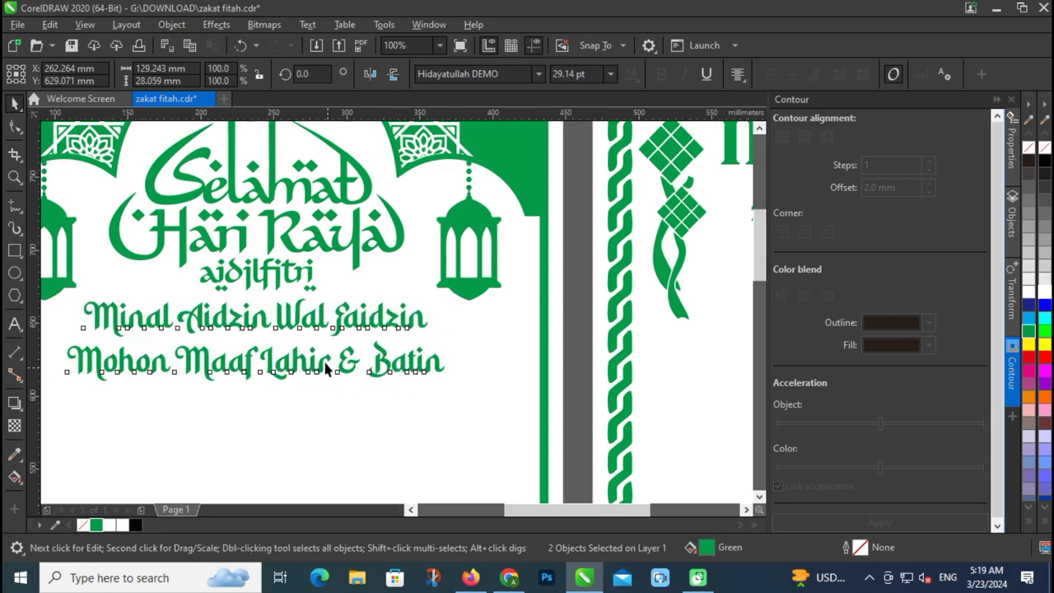
# Shift the two greeting lines slightly down to leave more space beneath the calligraphy.
pyautogui.scroll(-2, 333, 345)
pyautogui.scroll(3, 336, 344)
pyautogui.moveTo(338, 343); pyautogui.dragTo(337, 357)
pyautogui.scroll(-2, 310, 312)
pyautogui.click(93, 300)
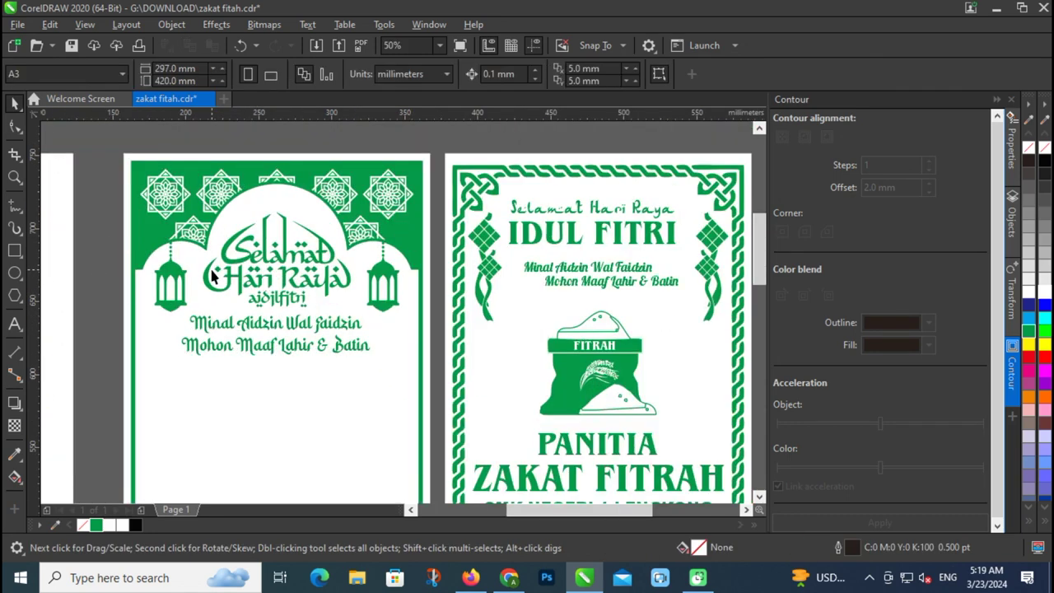
# Move the black-and-white mosque bitmap to the empty area above the new poster.
pyautogui.scroll(-1, 214, 271)
pyautogui.scroll(-2, 257, 258)
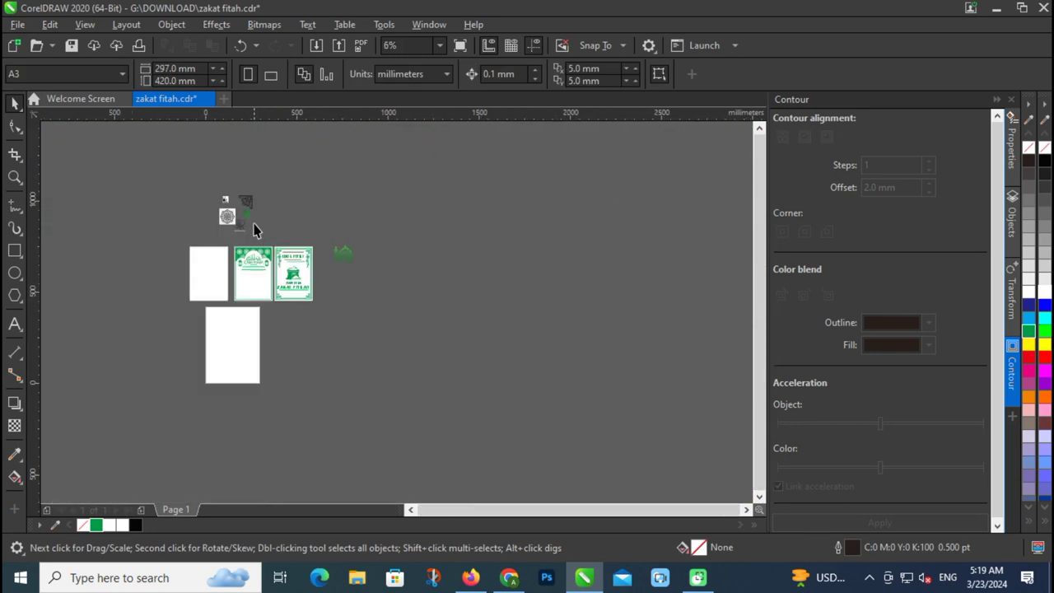
pyautogui.scroll(2, 254, 230)
pyautogui.moveTo(140, 134); pyautogui.dragTo(150, 387)
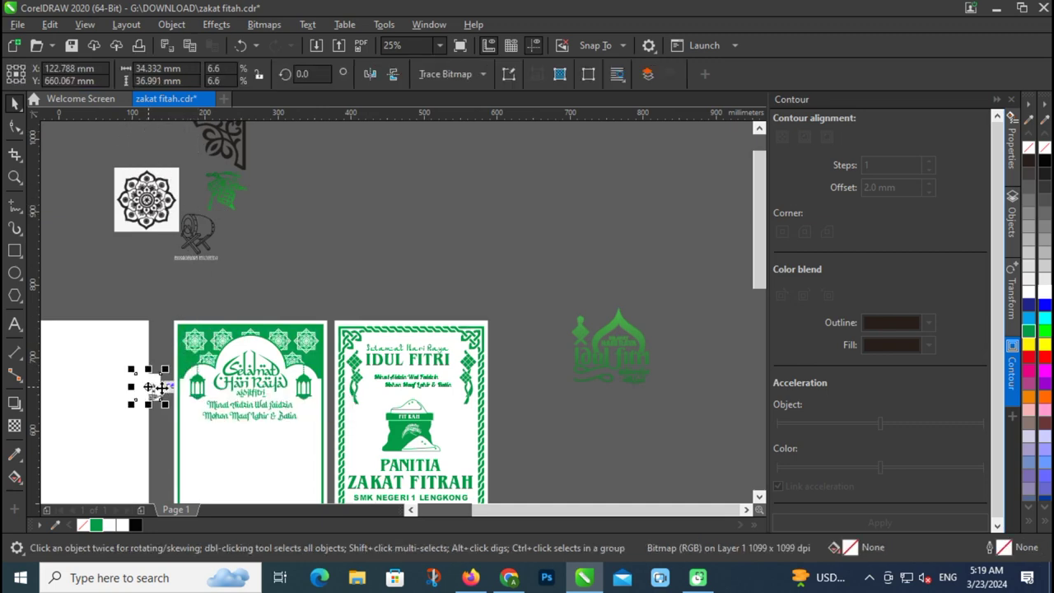
pyautogui.hotkey('ctrl', 'z')
pyautogui.moveTo(139, 132); pyautogui.dragTo(274, 262)
pyautogui.scroll(4, 276, 268)
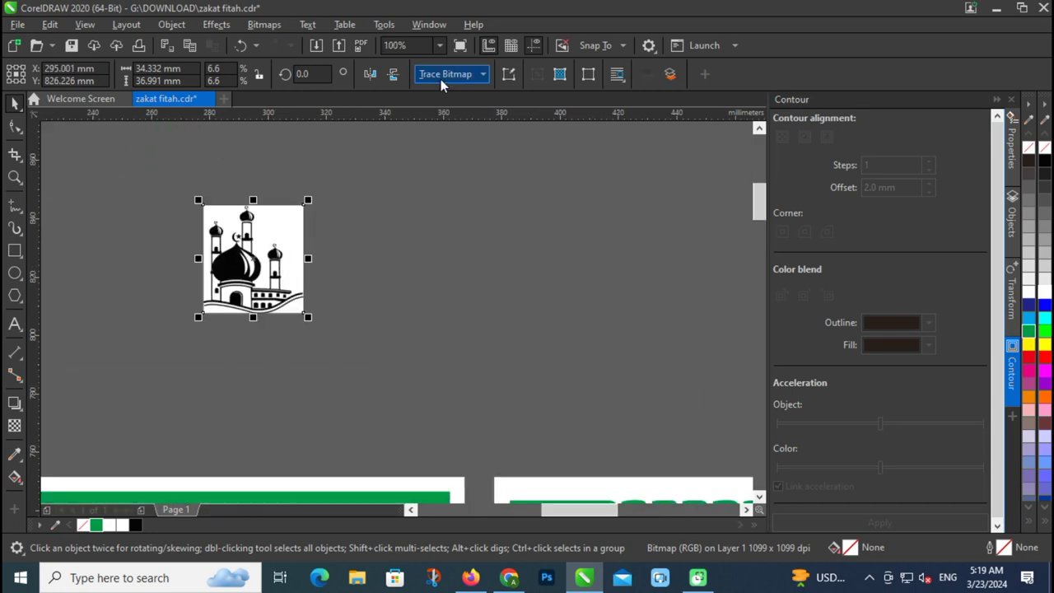
# Trace the mosque bitmap as outline clipart, removing the background color from the entire image and deleting the original.
pyautogui.click(441, 79)
pyautogui.moveTo(494, 127)
pyautogui.click(587, 183)
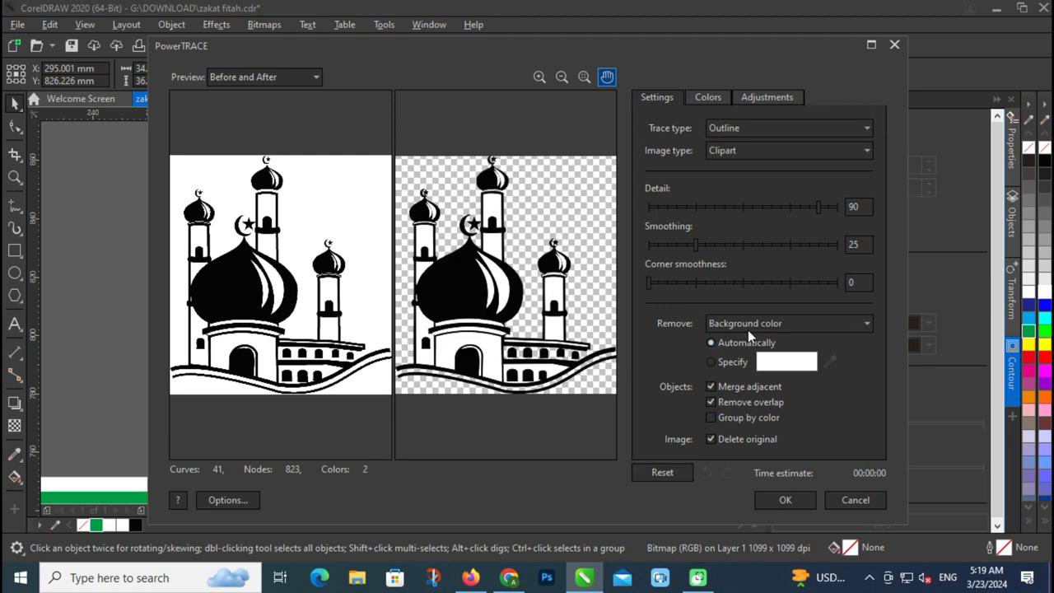
pyautogui.click(748, 328)
pyautogui.click(771, 362)
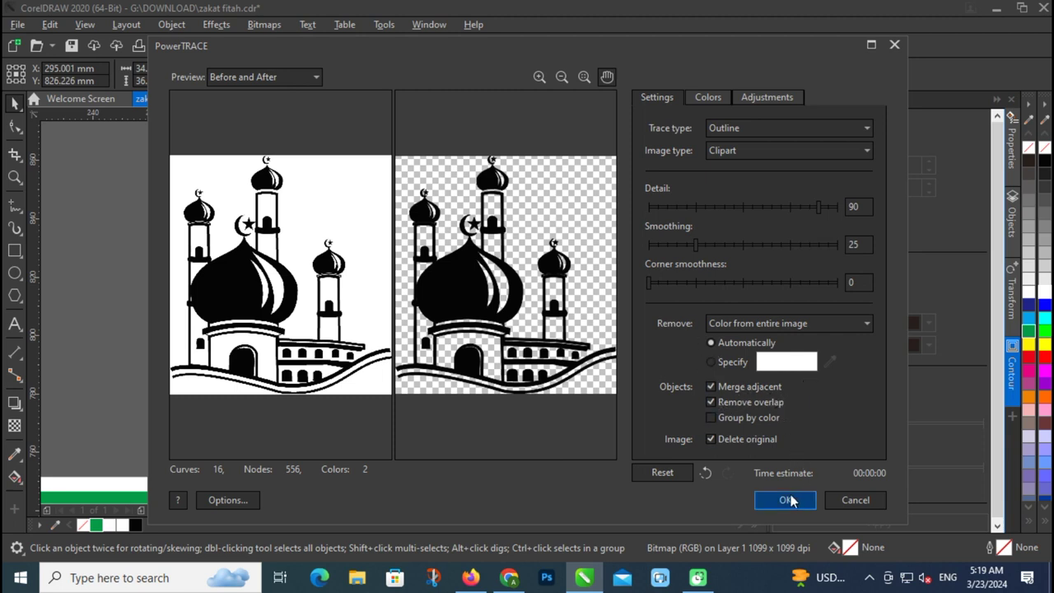
pyautogui.click(754, 442)
pyautogui.click(784, 499)
# Move the traced mosque onto the new poster below the greeting lines and fill it with green.
pyautogui.scroll(-3, 257, 235)
pyautogui.moveTo(258, 238)
pyautogui.mouseDown()
pyautogui.moveTo(239, 435)
pyautogui.moveTo(252, 434)
pyautogui.mouseUp()
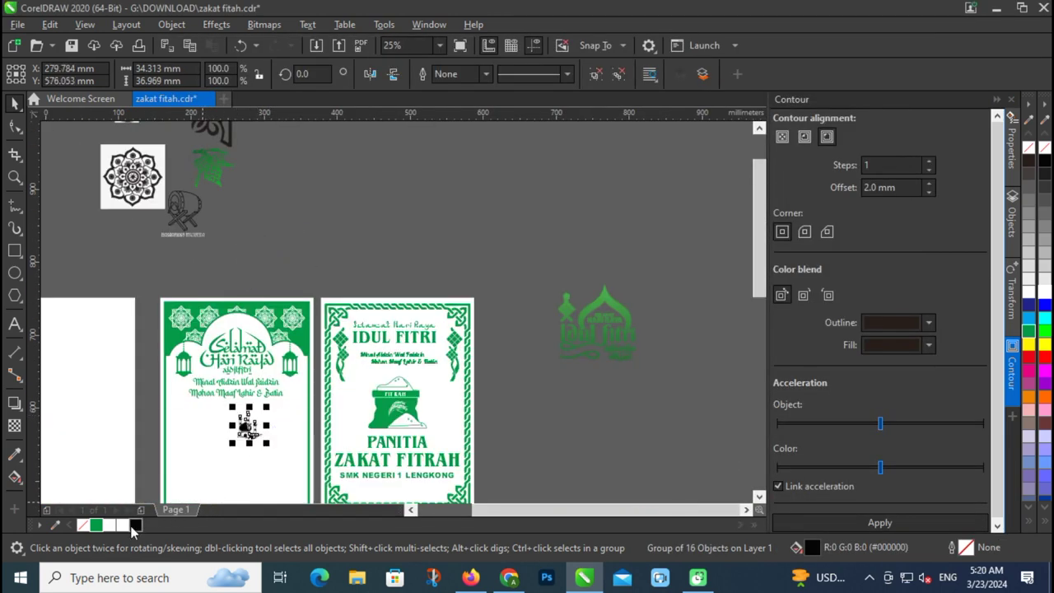
pyautogui.click(95, 525)
# Enlarge the mosque to about 85 mm wide and position it just below the greeting lines.
pyautogui.scroll(1, 249, 435)
pyautogui.moveTo(278, 450); pyautogui.dragTo(329, 487)
pyautogui.keyDown('shift'); pyautogui.click(336, 435); pyautogui.keyUp('shift')
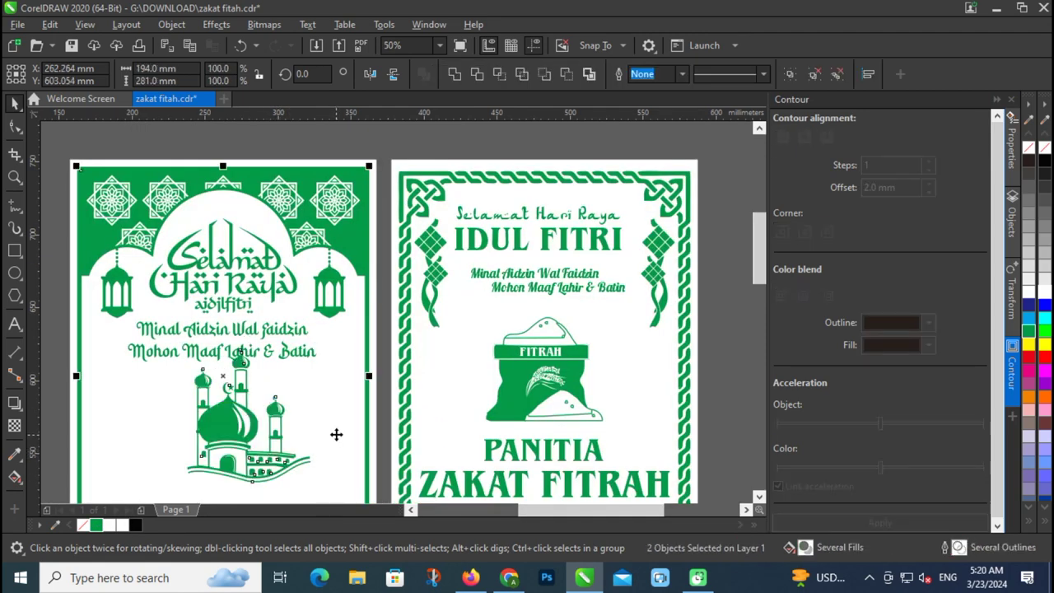
pyautogui.press('c')
pyautogui.scroll(-1, 289, 387)
pyautogui.click(127, 380)
pyautogui.scroll(1, 245, 429)
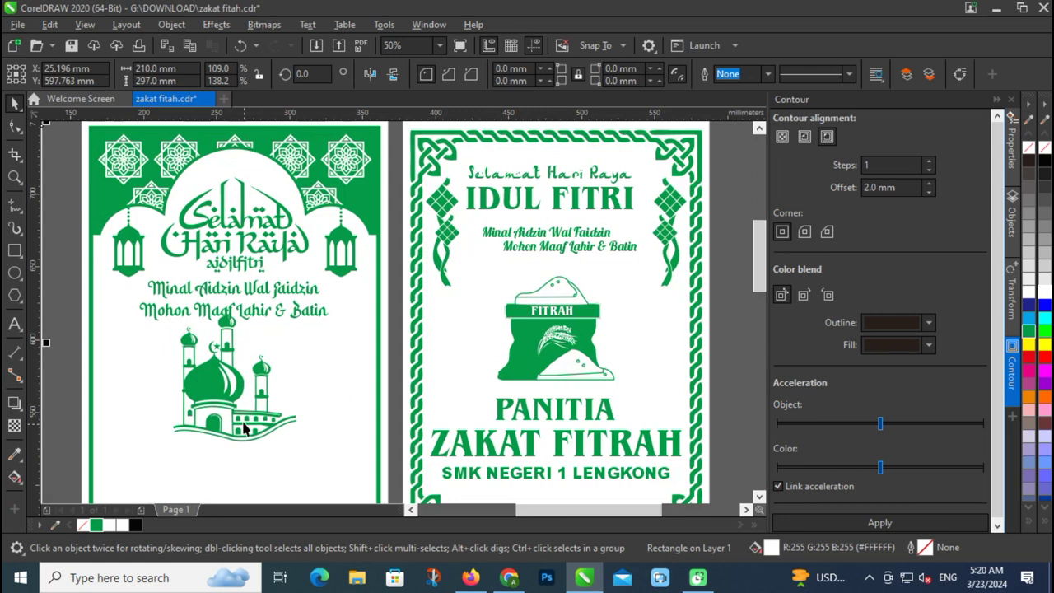
pyautogui.moveTo(244, 428); pyautogui.dragTo(250, 365)
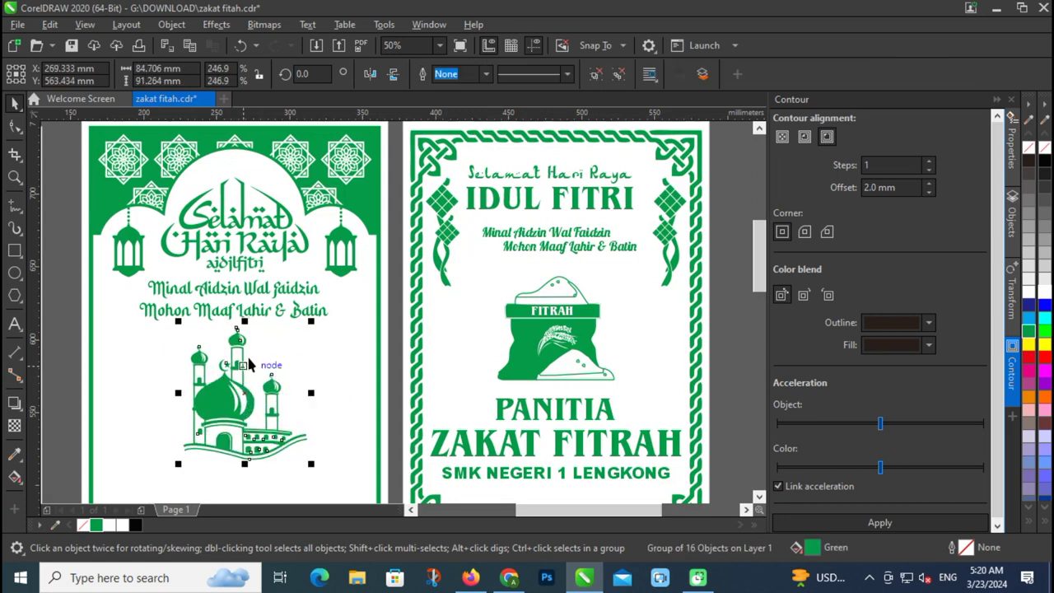
# Move the green ketupat bitmap onto the new poster beside the mosque.
pyautogui.scroll(-3, 249, 365)
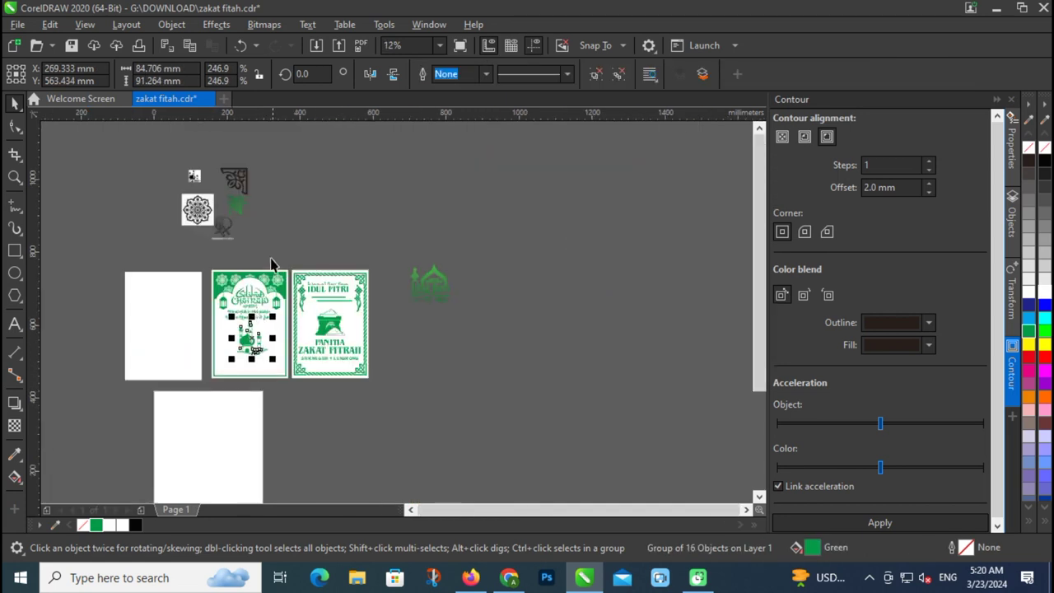
pyautogui.scroll(1, 238, 225)
pyautogui.click(236, 190)
pyautogui.scroll(-1, 236, 190)
pyautogui.moveTo(236, 188); pyautogui.dragTo(275, 328)
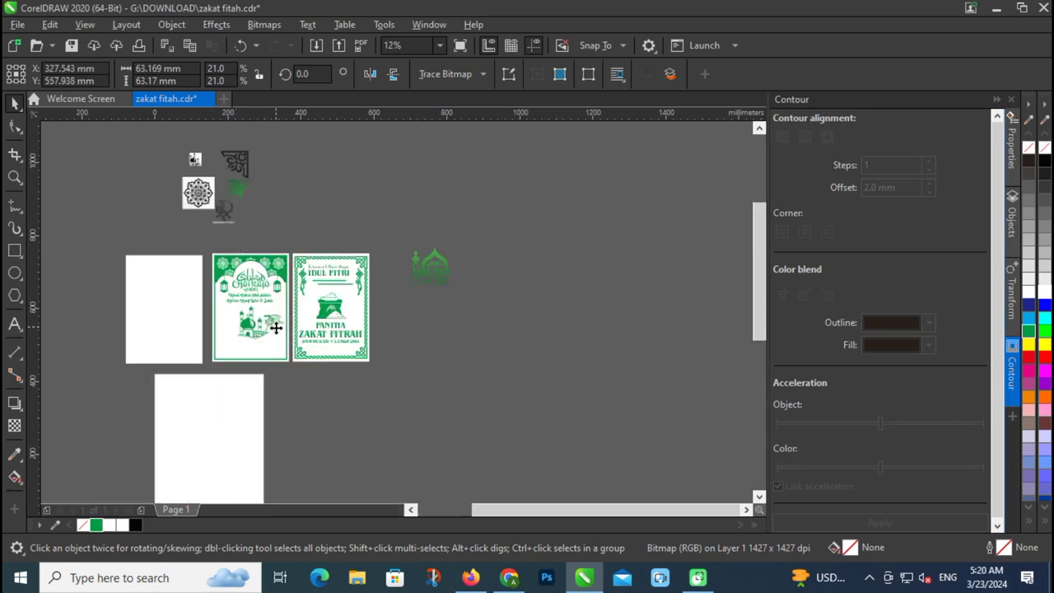
pyautogui.scroll(2, 275, 328)
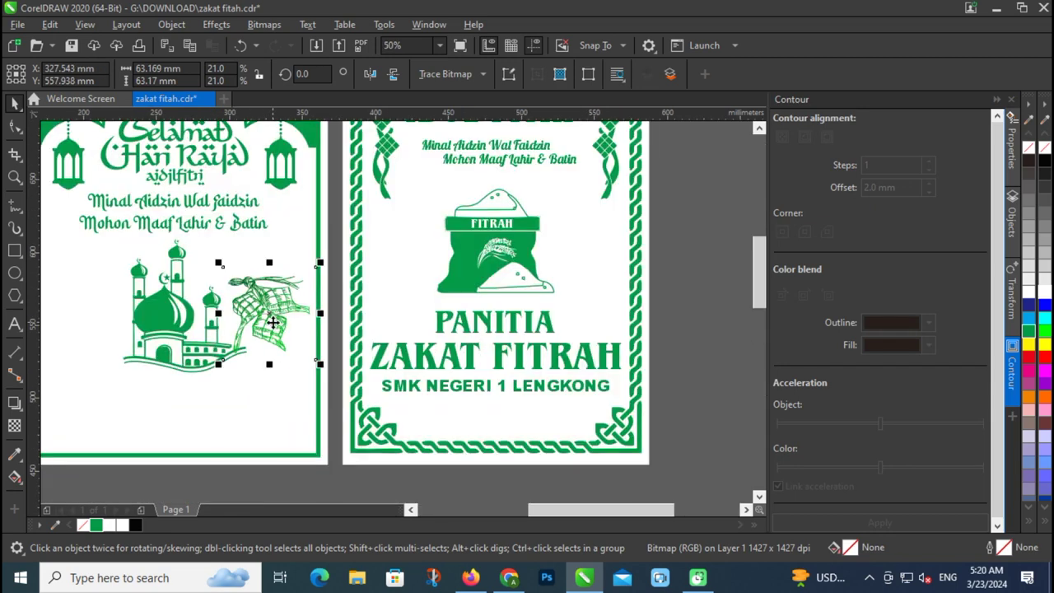
pyautogui.click(447, 75)
pyautogui.moveTo(510, 128)
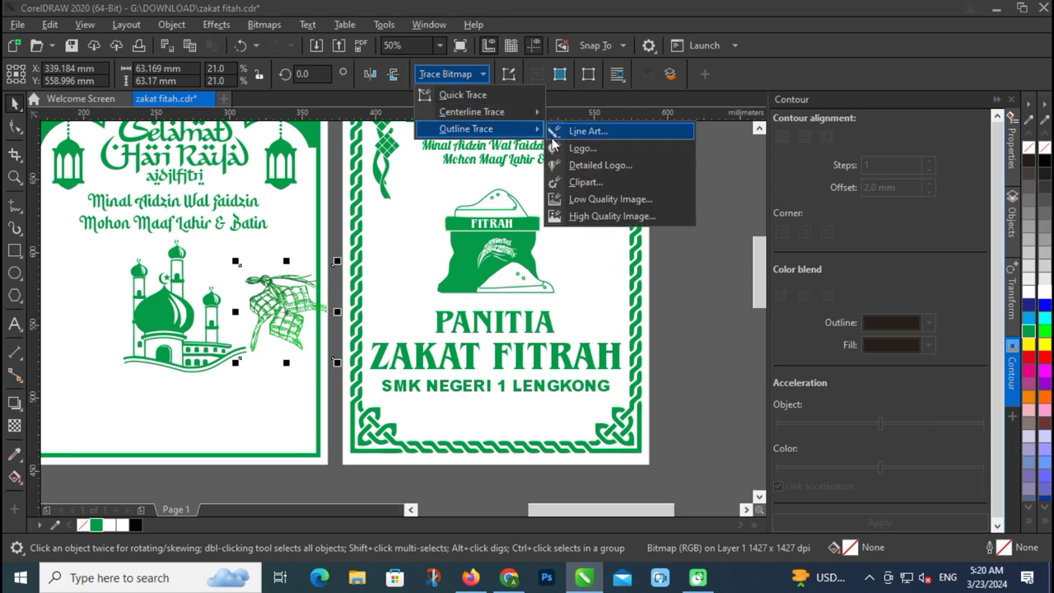
pyautogui.click(580, 184)
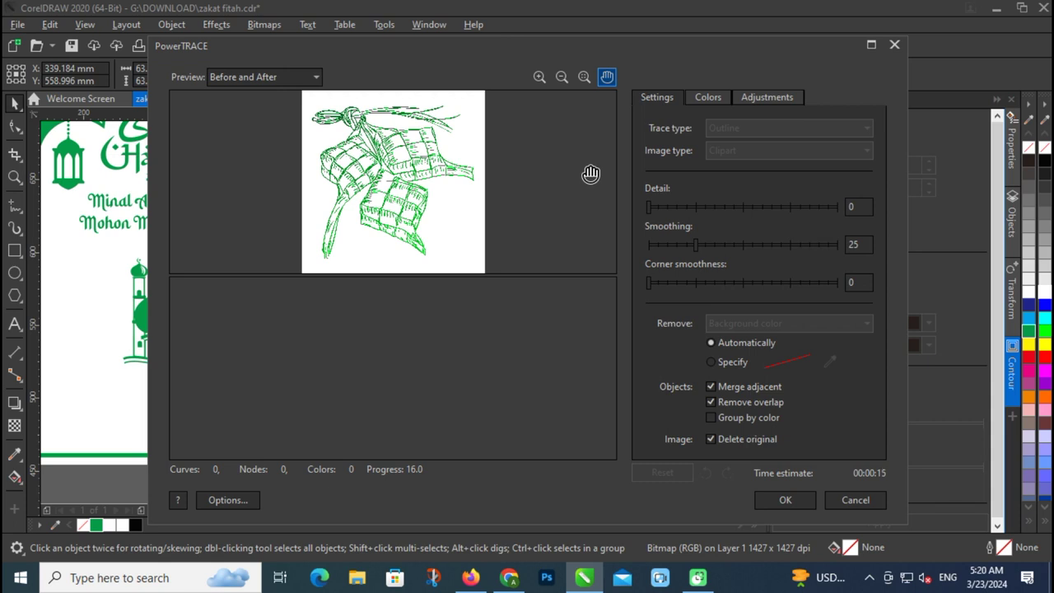
pyautogui.click(855, 500)
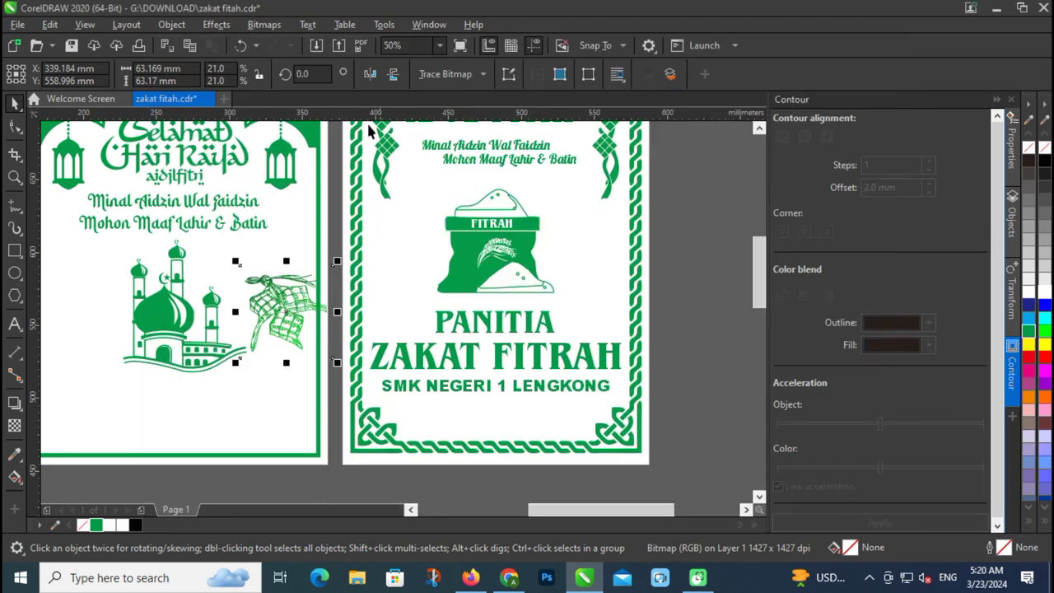
# Convert the ketupat image to a 300 dpi CMYK bitmap with a transparent background.
pyautogui.click(264, 25)
pyautogui.click(272, 39)
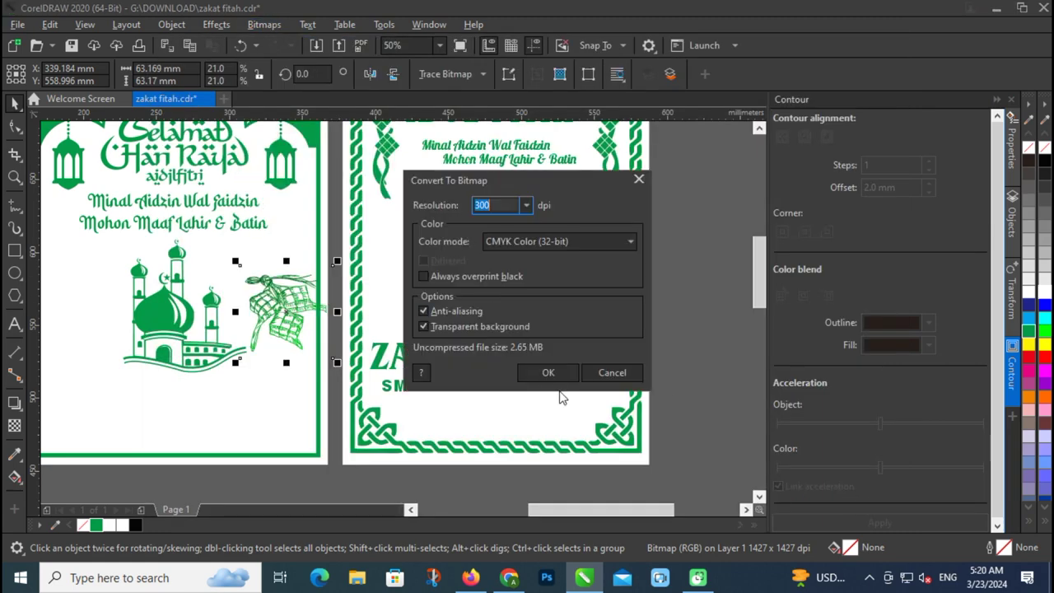
pyautogui.click(546, 374)
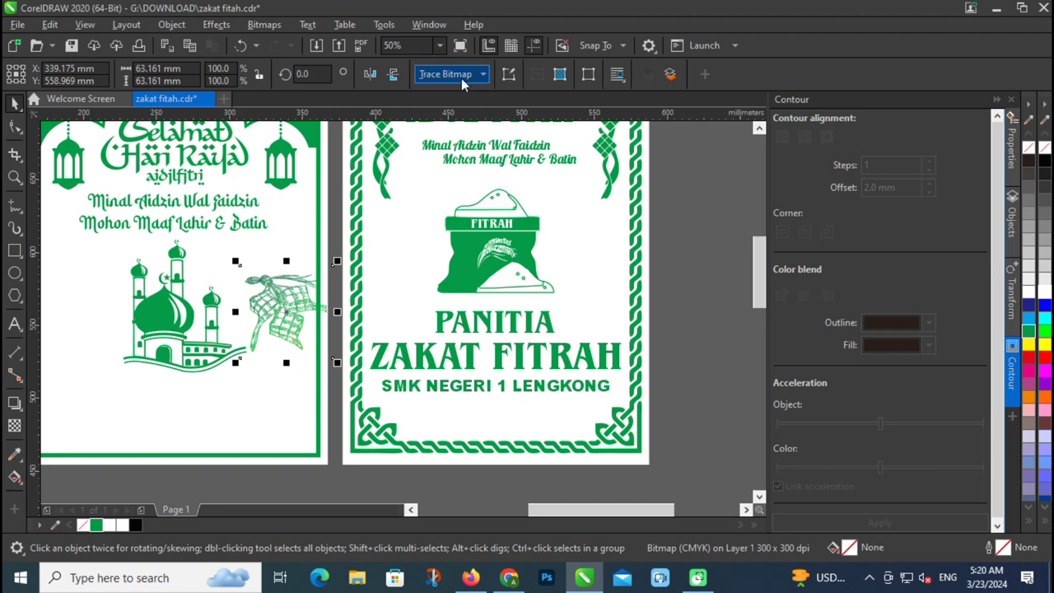
# Trace the converted ketupat bitmap as outline clipart with its background color removed.
pyautogui.click(461, 74)
pyautogui.moveTo(495, 123)
pyautogui.click(589, 181)
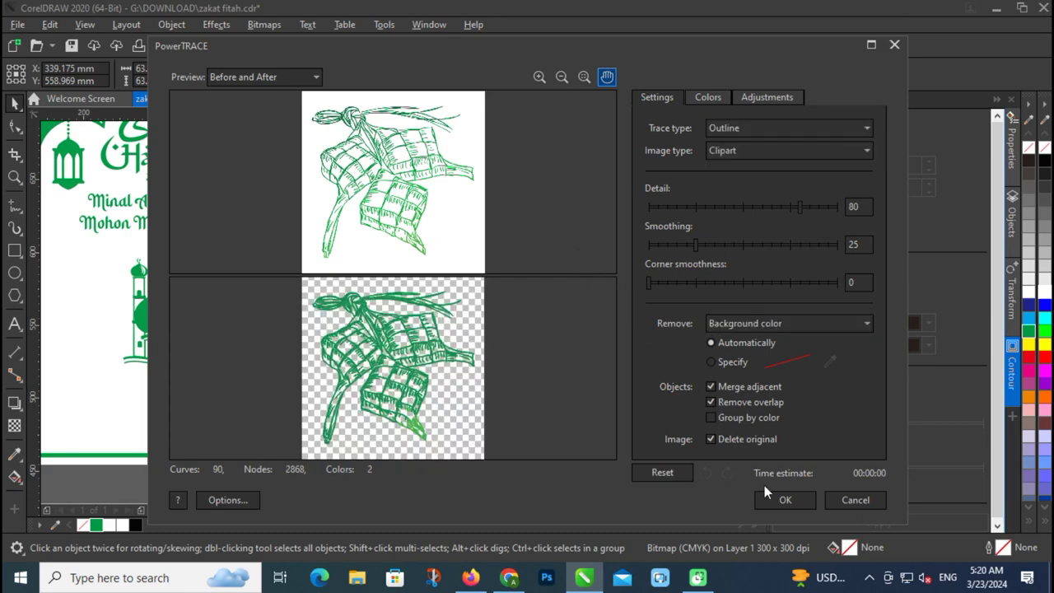
pyautogui.click(781, 500)
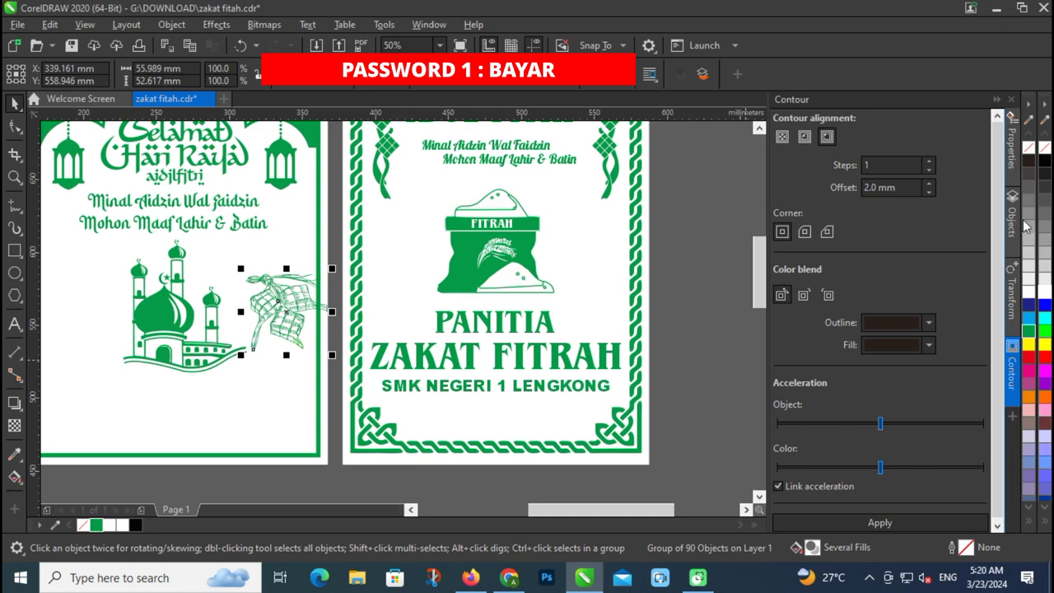
# Fill the traced ketupat with the poster's solid green.
pyautogui.click(1042, 163)
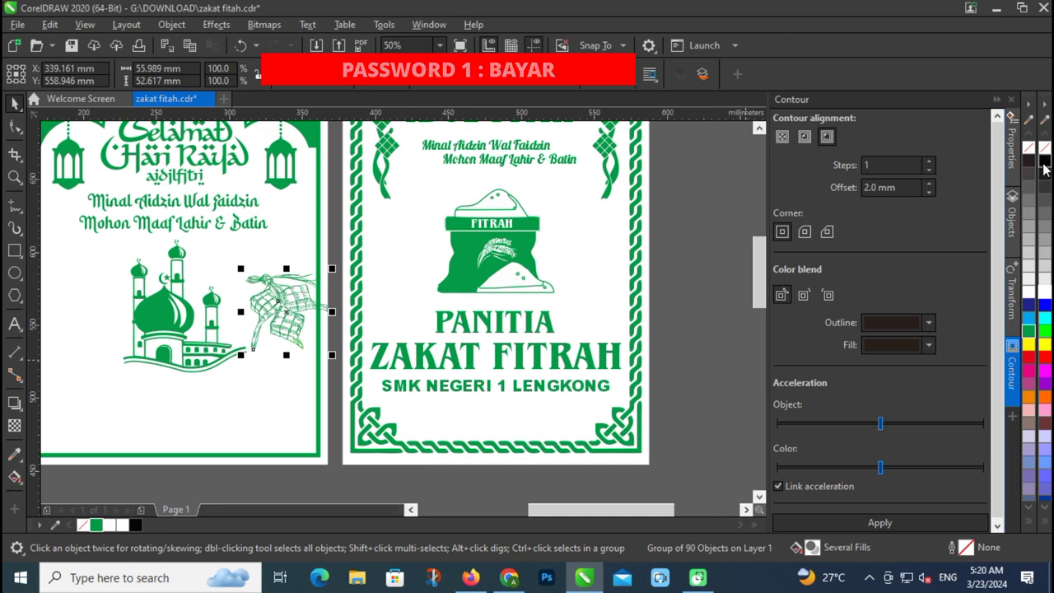
pyautogui.scroll(2, 237, 324)
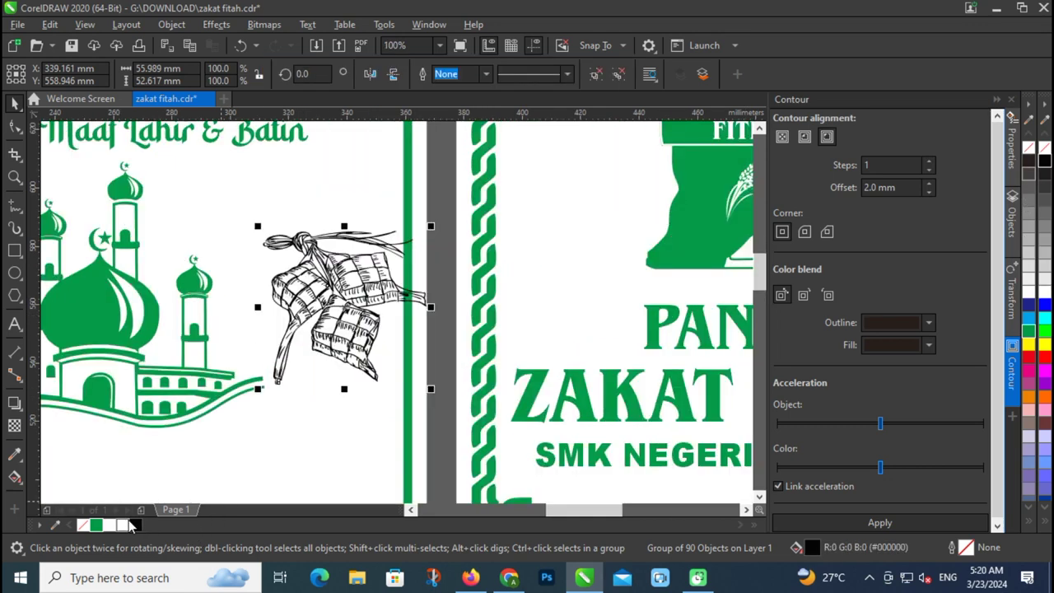
pyautogui.click(88, 525)
pyautogui.click(92, 525)
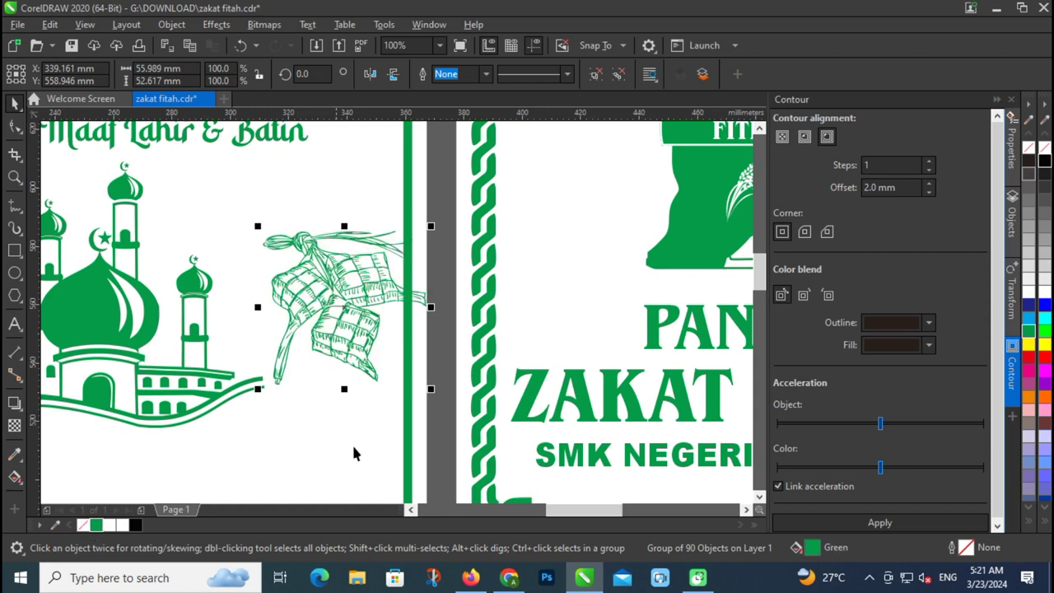
# Scale the ketupat to about 40 mm wide beside the mosque and place a horizontally mirrored copy on the mosque's other side.
pyautogui.moveTo(431, 388); pyautogui.dragTo(161, 268)
pyautogui.scroll(-2, 399, 317)
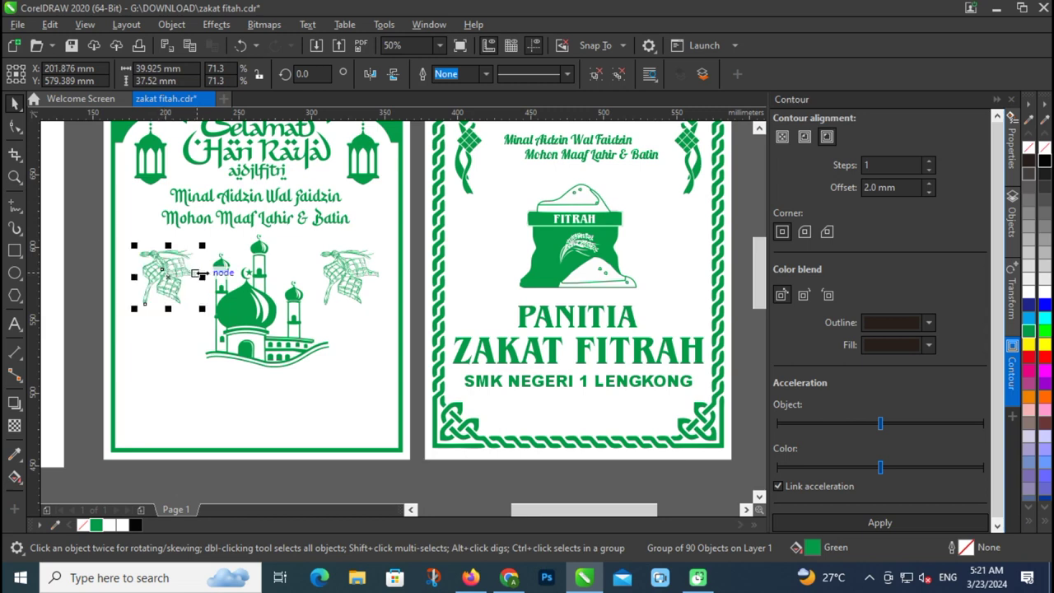
pyautogui.click(372, 75)
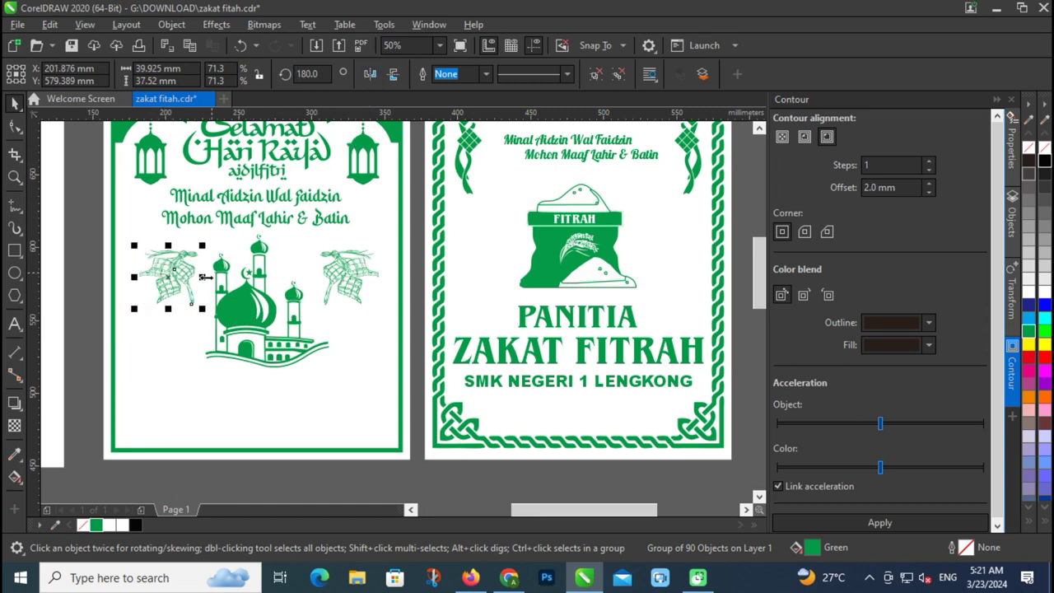
pyautogui.keyDown('shift'); pyautogui.click(367, 274); pyautogui.keyUp('shift')
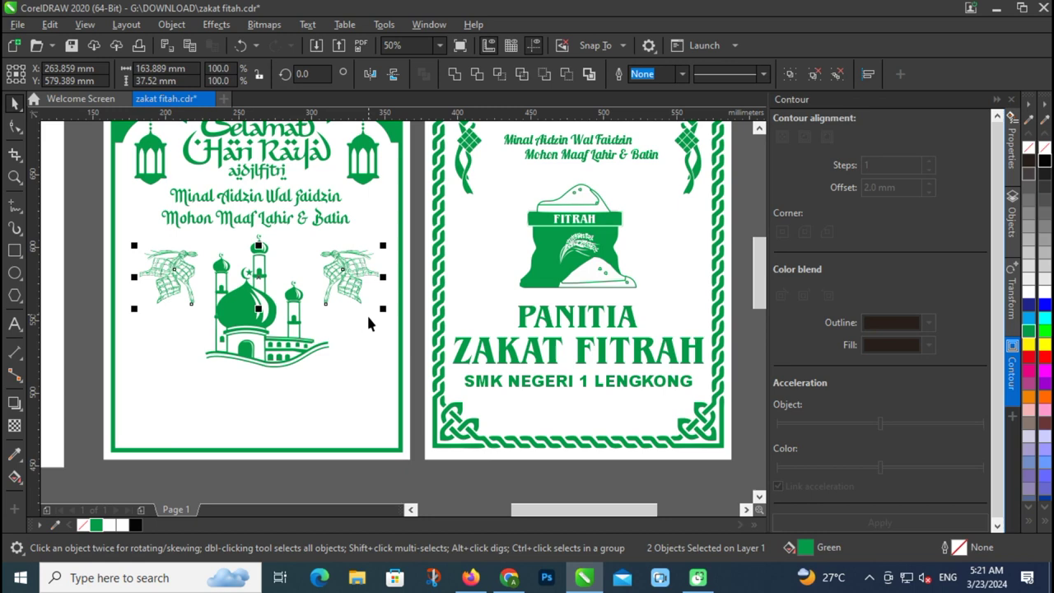
pyautogui.keyDown('shift'); pyautogui.click(196, 294); pyautogui.keyUp('shift')
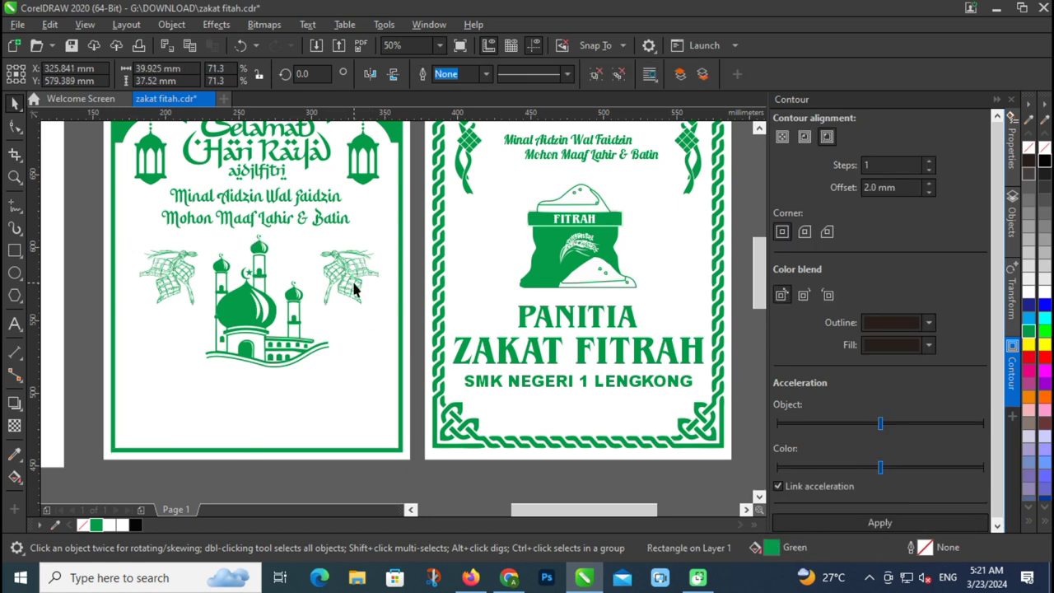
# Space the two ketupat illustrations farther apart and centre them as a pair within the poster frame.
pyautogui.keyDown('shift'); pyautogui.click(183, 282); pyautogui.keyUp('shift')
pyautogui.scroll(2, 176, 270)
pyautogui.hotkey('ctrl', 'm')
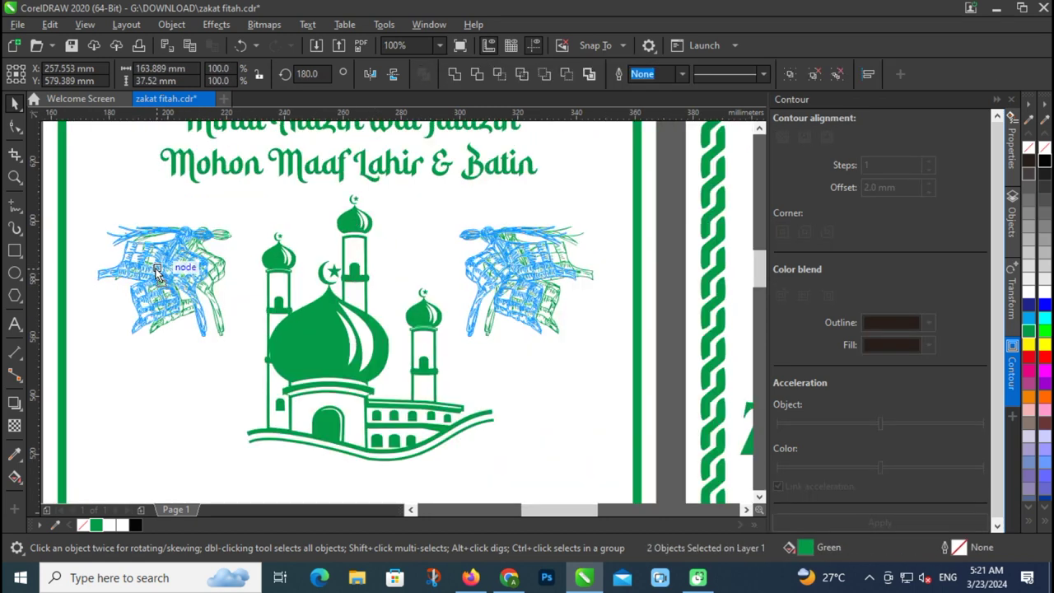
pyautogui.click(489, 277)
pyautogui.moveTo(495, 277); pyautogui.dragTo(527, 278)
pyautogui.keyDown('shift'); pyautogui.click(142, 302); pyautogui.keyUp('shift')
pyautogui.keyDown('shift'); pyautogui.click(150, 323); pyautogui.keyUp('shift')
pyautogui.keyDown('shift'); pyautogui.click(146, 303); pyautogui.keyUp('shift')
pyautogui.hotkey('ctrl', 'm')
pyautogui.scroll(-2, 215, 315)
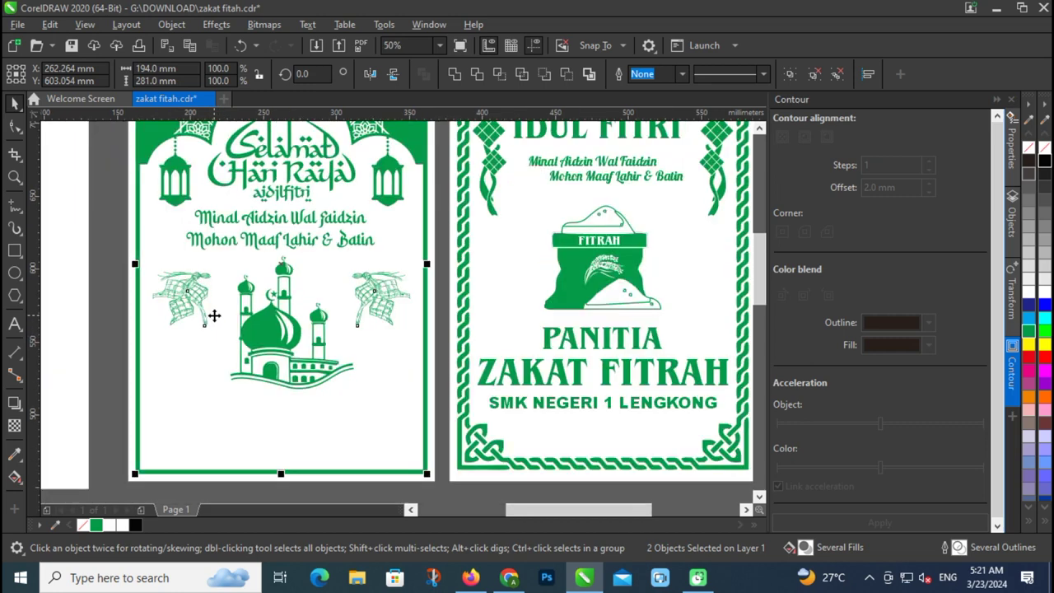
# Copy the "ZAKAT FITRAH" heading from the finished poster to just below the mosque and centre it horizontally in the frame.
pyautogui.click(115, 329)
pyautogui.moveTo(542, 392); pyautogui.dragTo(242, 380)
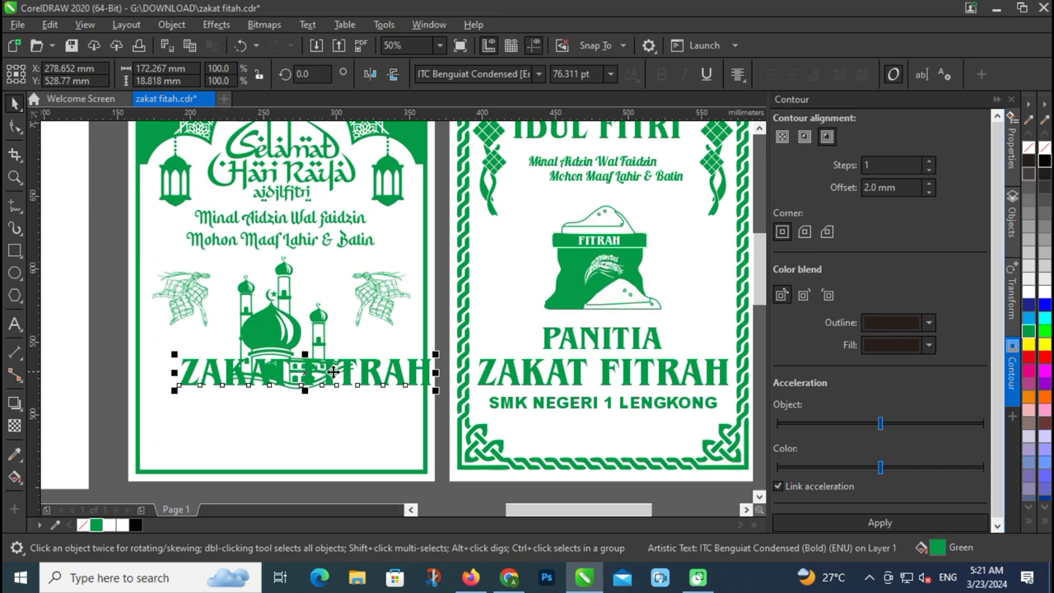
pyautogui.moveTo(381, 377); pyautogui.dragTo(382, 412)
pyautogui.keyDown('shift'); pyautogui.click(383, 378); pyautogui.keyUp('shift')
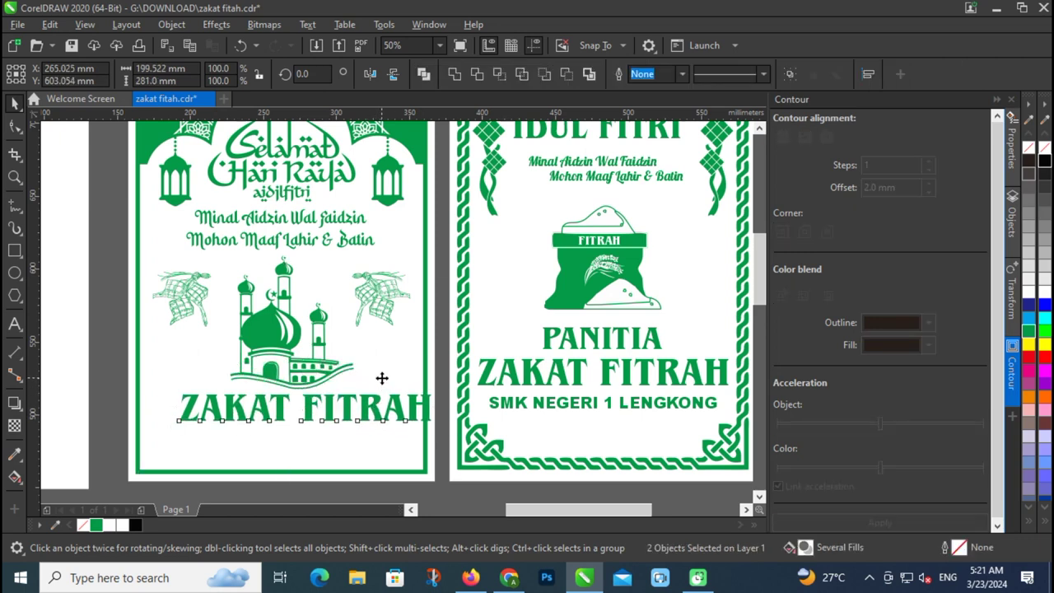
pyautogui.press('c')
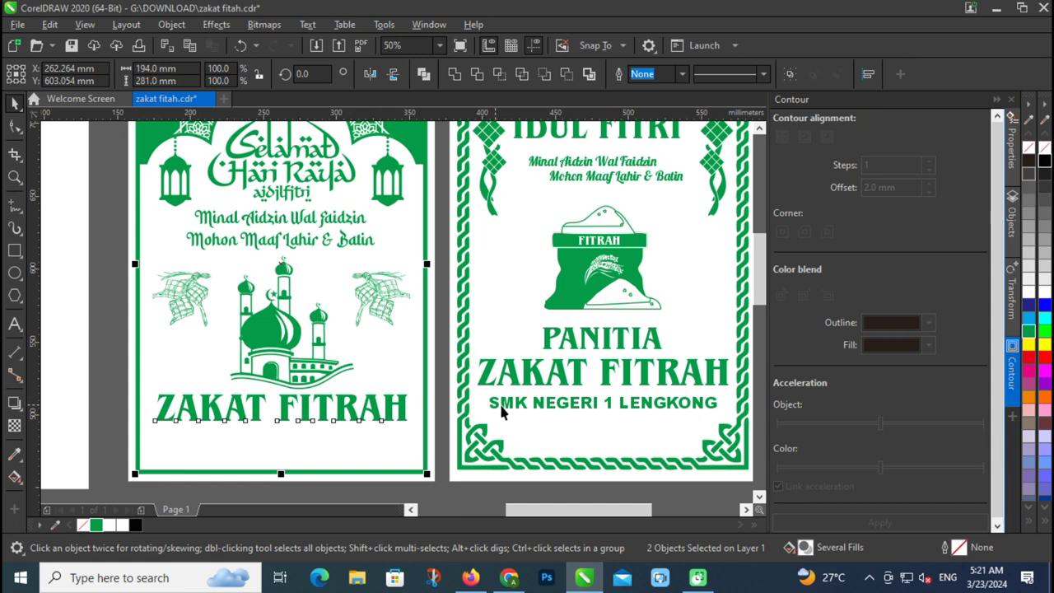
# Copy the "SMK NEGERI 1 LENGKONG" line to below the new ZAKAT FITRAH heading and scale it to about 122 mm wide.
pyautogui.click(528, 414)
pyautogui.moveTo(528, 414); pyautogui.dragTo(227, 437)
pyautogui.moveTo(418, 442); pyautogui.dragTo(370, 437)
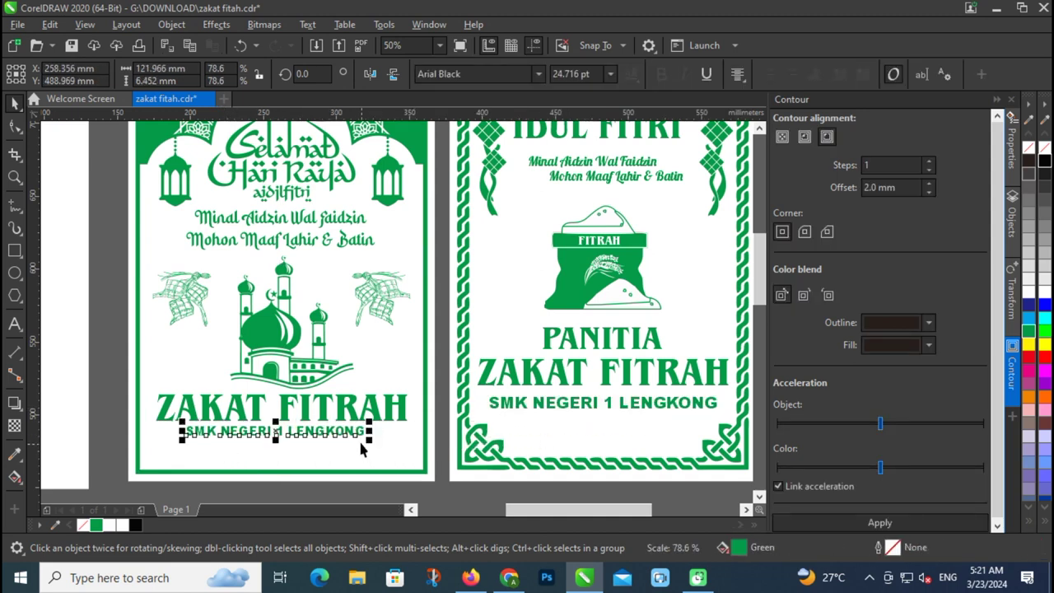
pyautogui.click(354, 434)
# Replace the copied line's text with "NAWAITU AN UKHRIJA ZAKATAL FITRI 'AN NAFSII DARFHOL LILLAHI TA'ALA".
pyautogui.hotkey('ctrl', 'a')
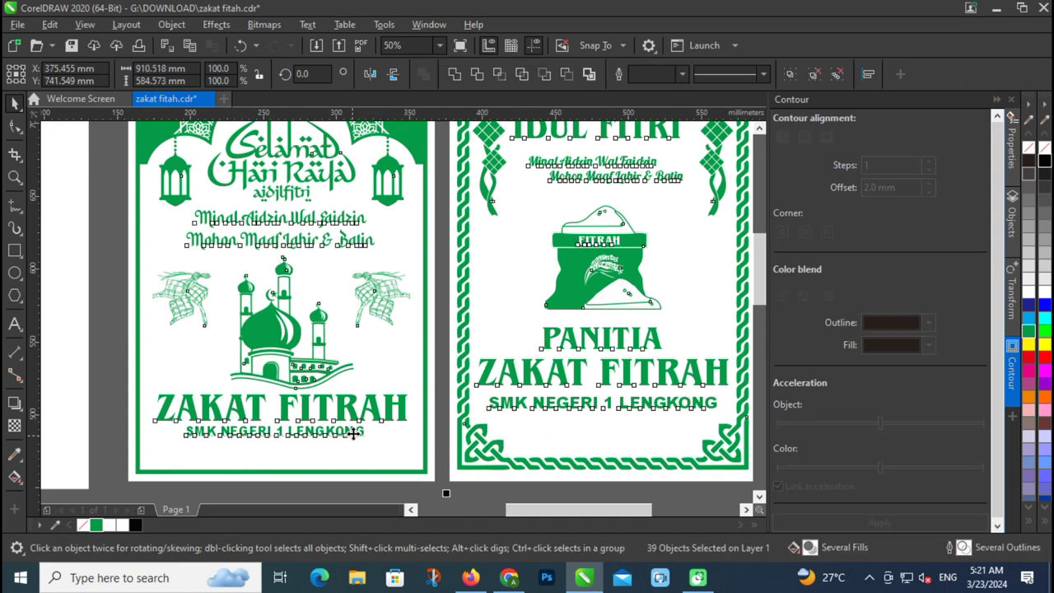
pyautogui.click(357, 438)
pyautogui.doubleClick(350, 436)
pyautogui.hotkey('ctrl', 'a')
pyautogui.write('na')
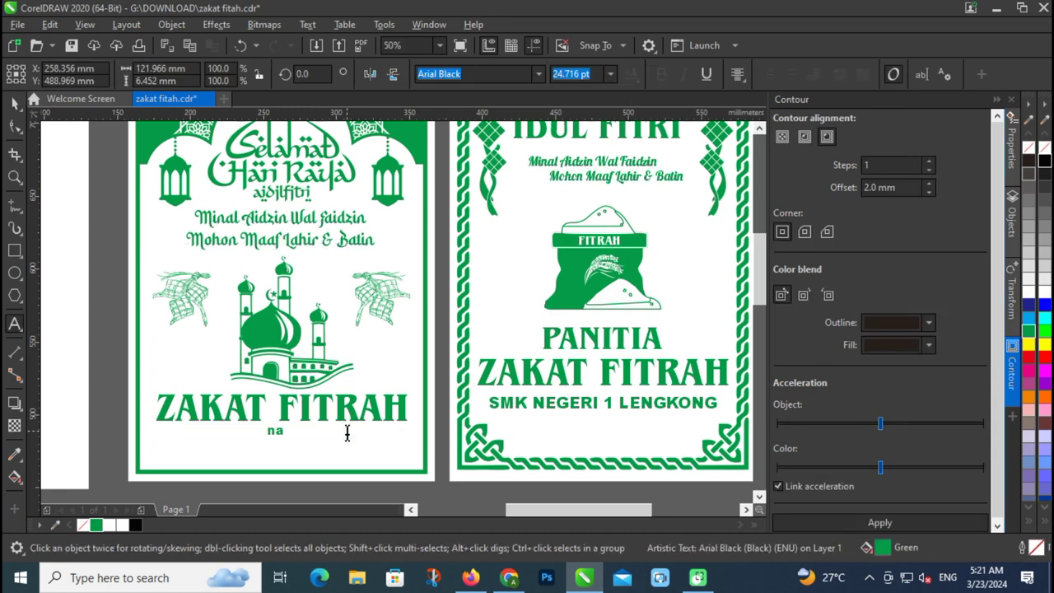
pyautogui.write('NAWAITU A')
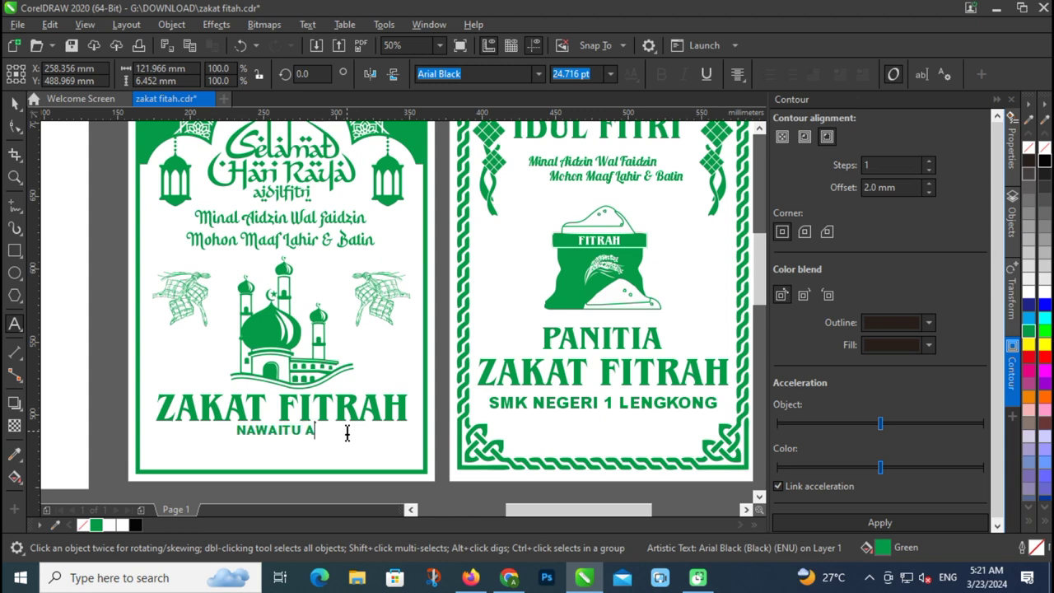
pyautogui.write('N UKHR')
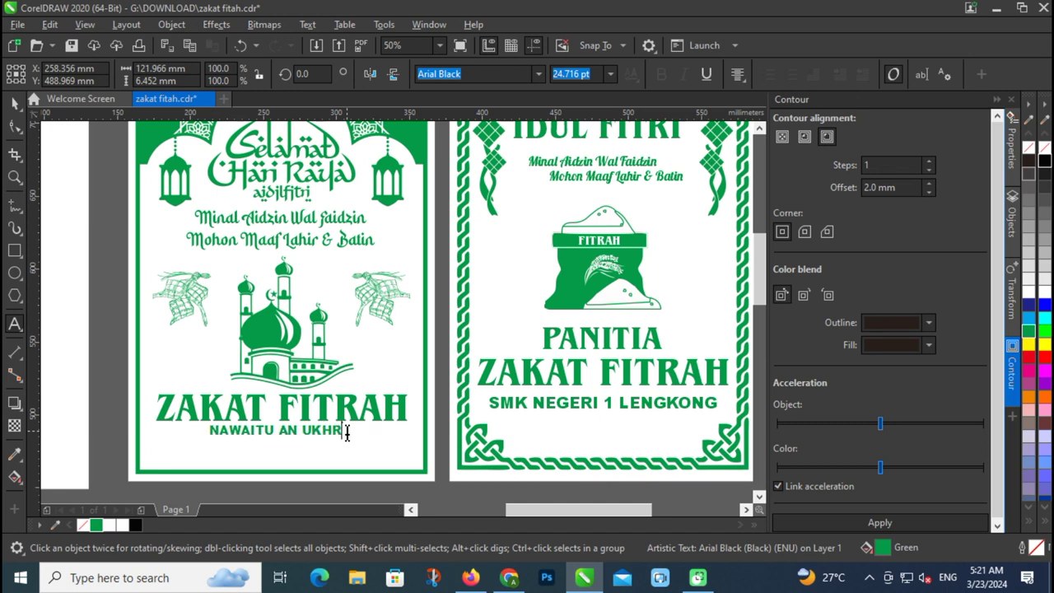
pyautogui.write('IJA ZAKAT')
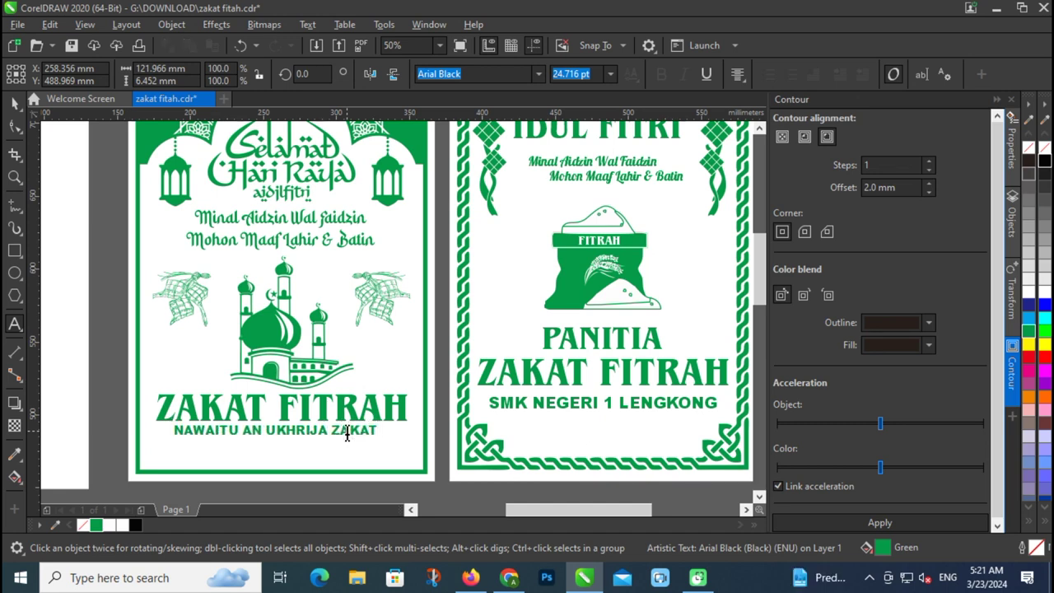
pyautogui.write('AL')
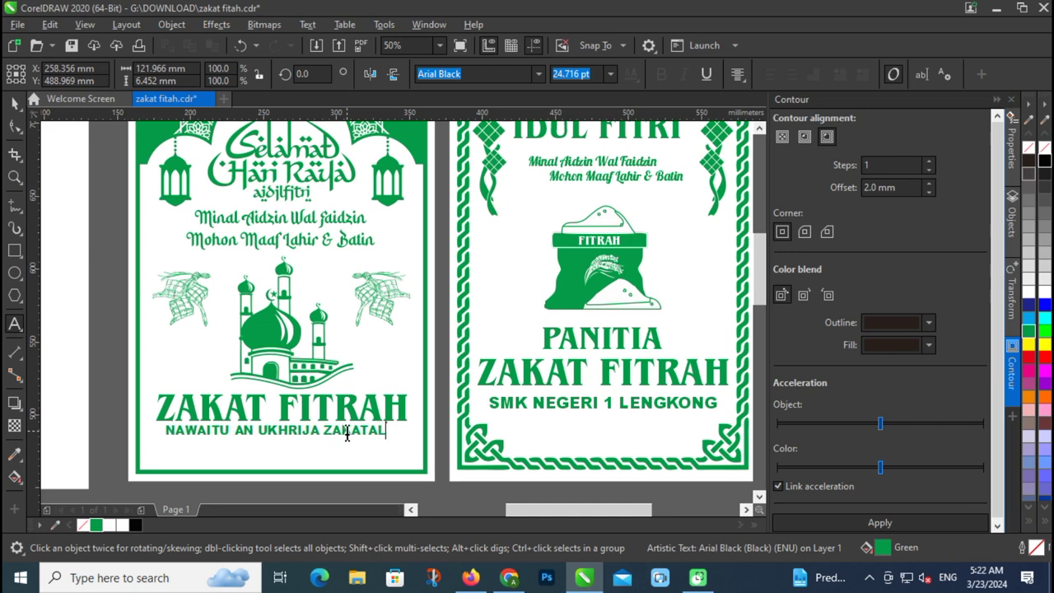
pyautogui.write(' FITRI')
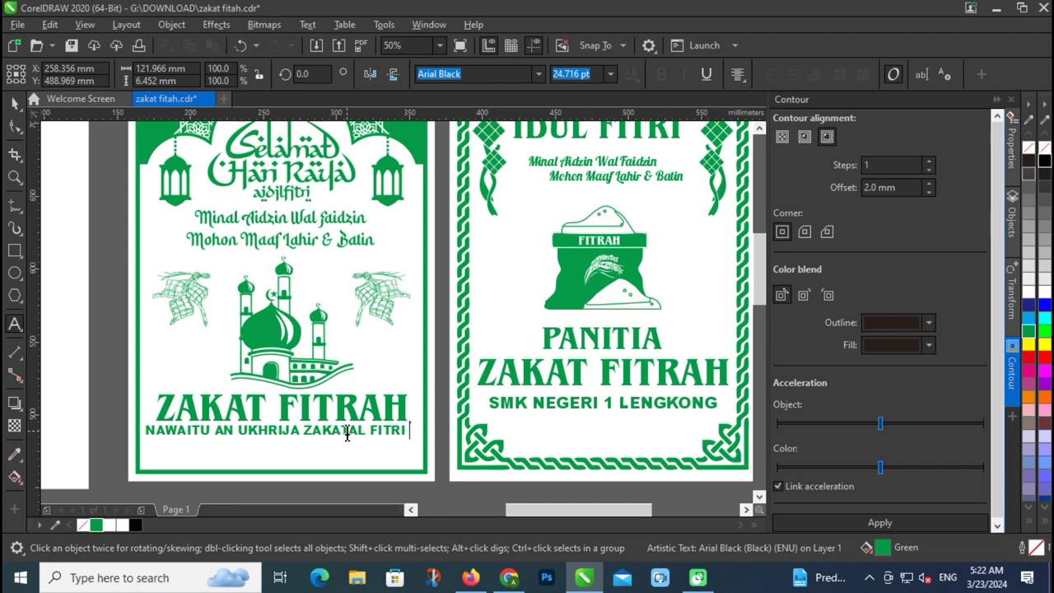
pyautogui.write(" 'AN")
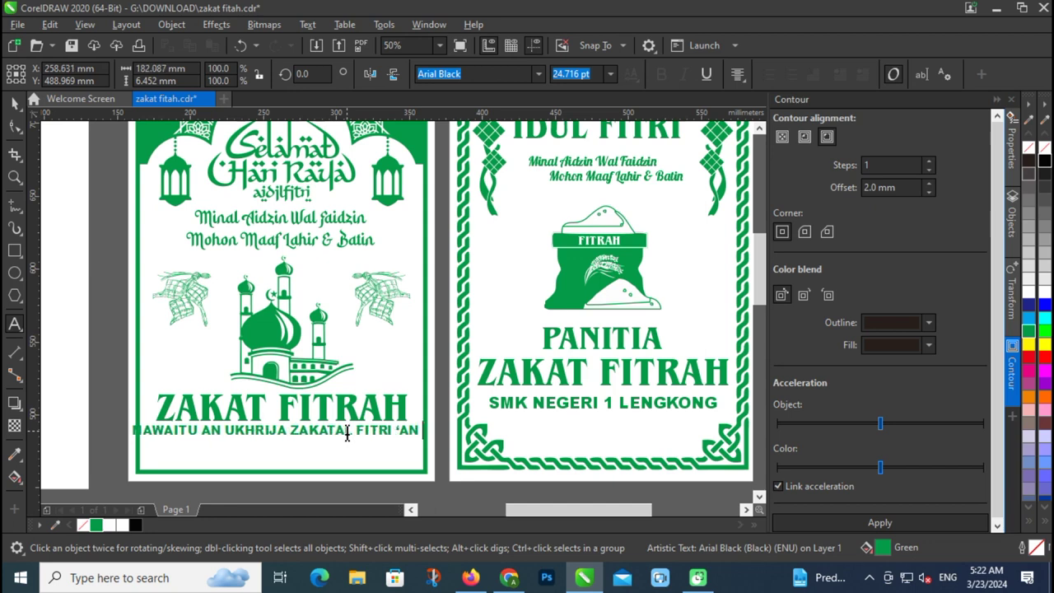
pyautogui.write(' NAFS')
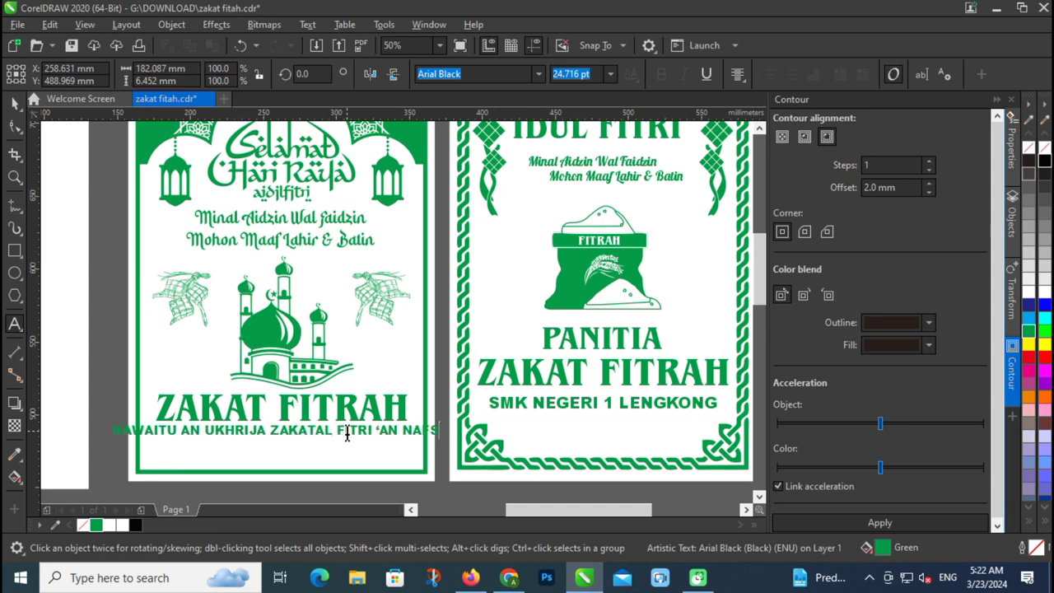
pyautogui.write('II DARI')
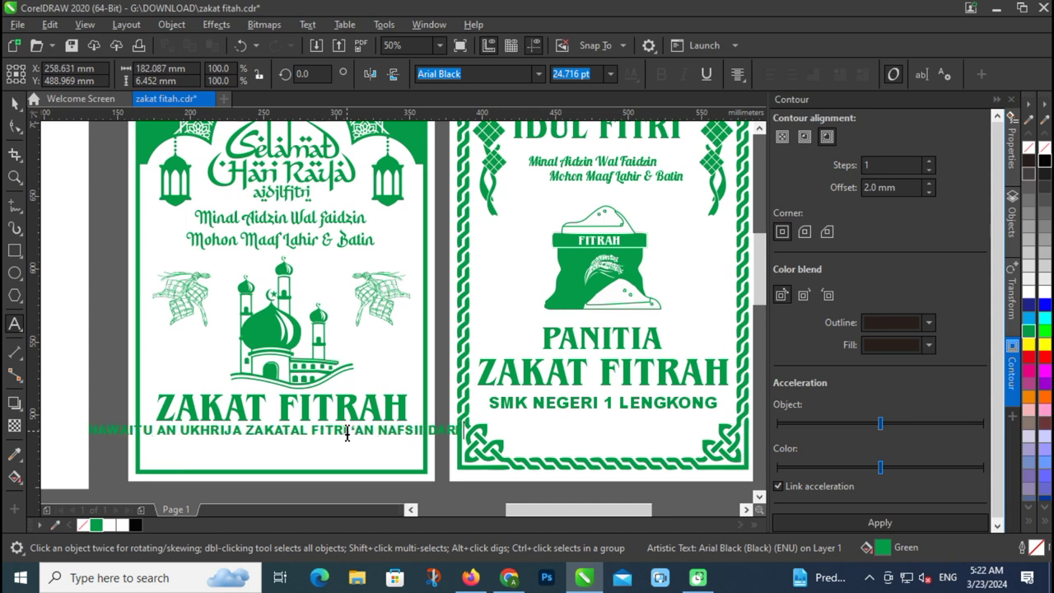
pyautogui.press('BackSpace')
pyautogui.write('FHO')
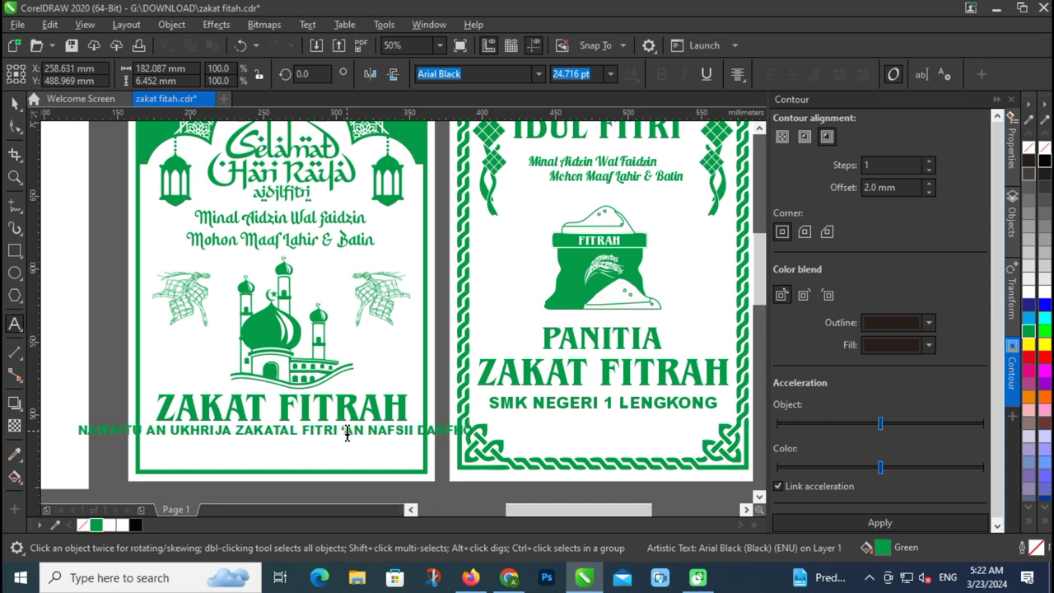
pyautogui.write('L')
pyautogui.write(' LILLAH')
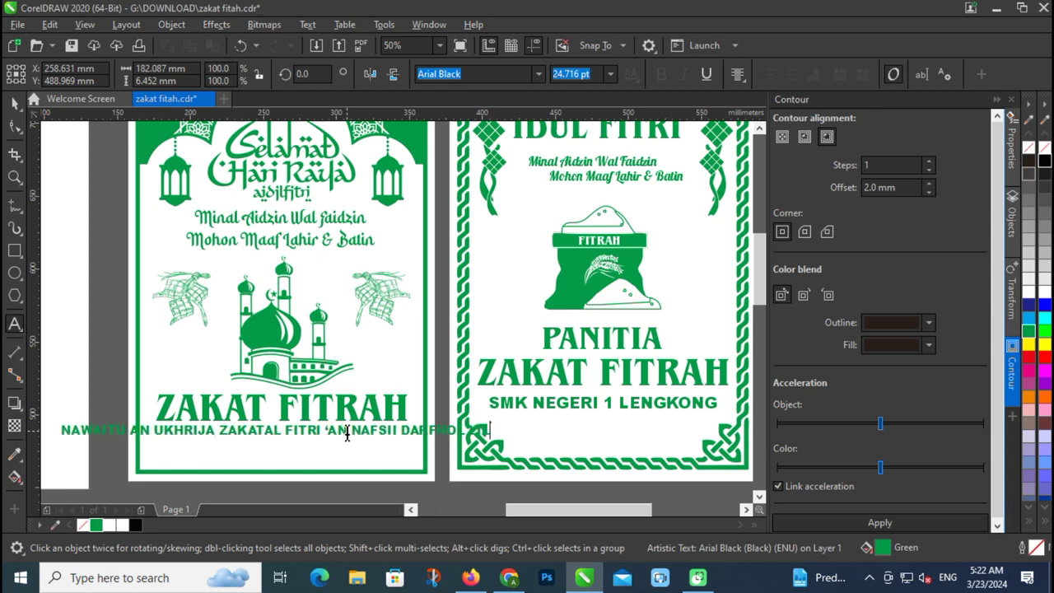
pyautogui.write('I')
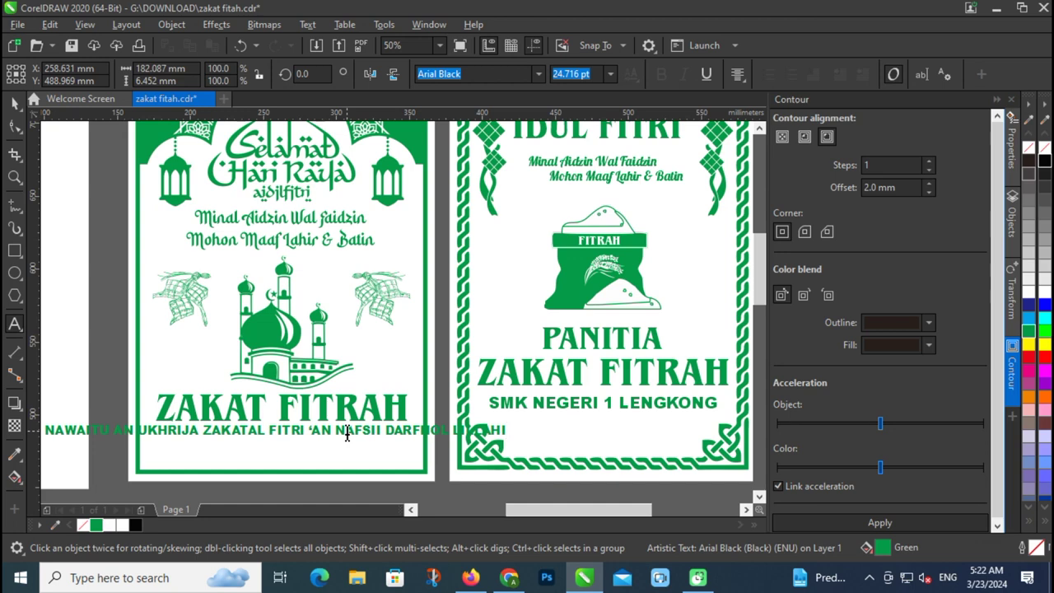
pyautogui.write(" TA'ALA")
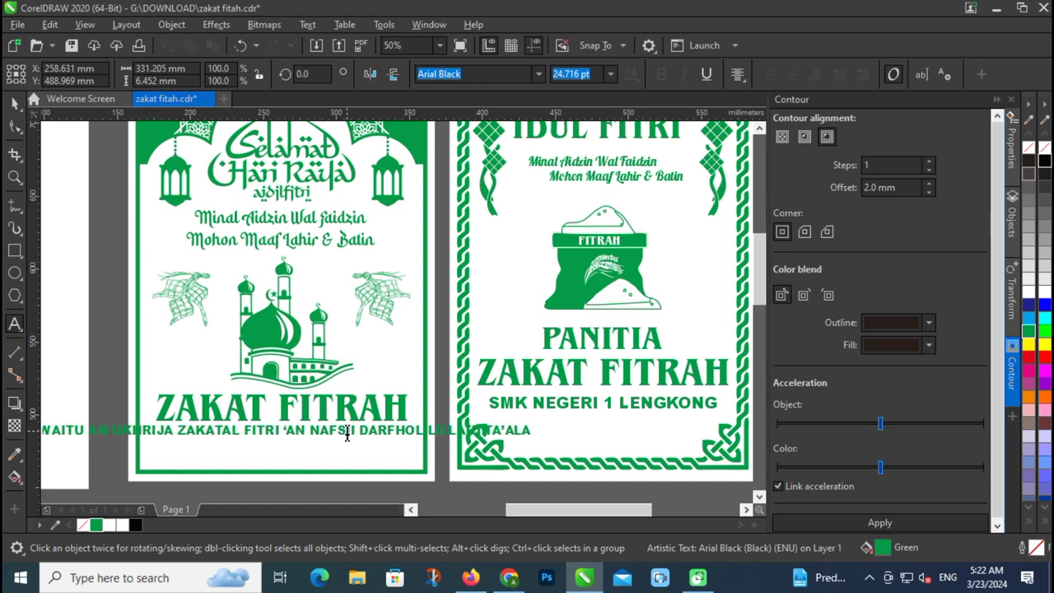
# Set the intention line's font to Impact and scale it to about 178 mm wide beneath the heading.
pyautogui.click(14, 106)
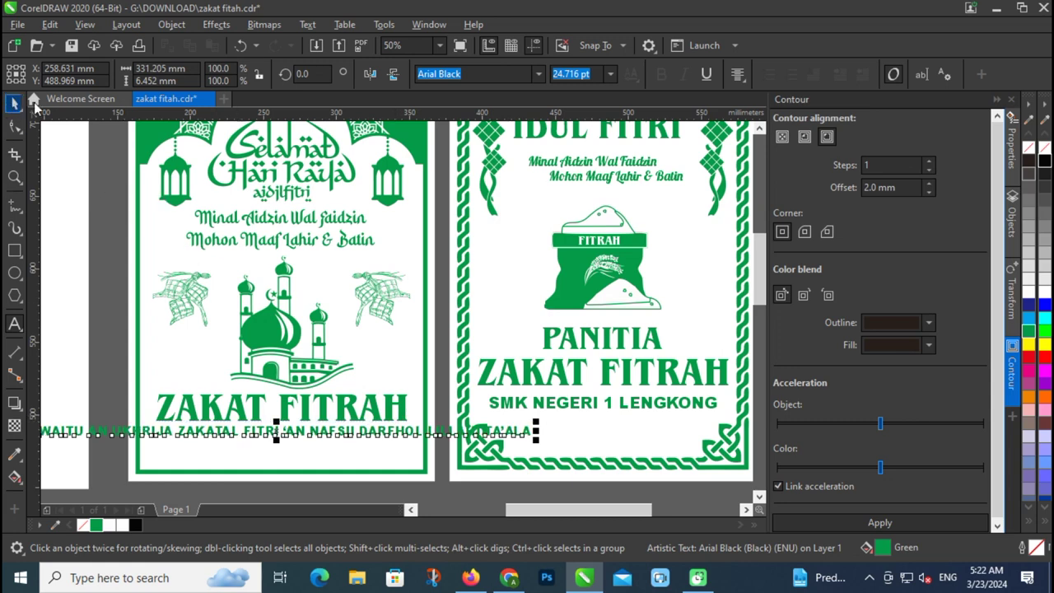
pyautogui.click(486, 74)
pyautogui.write('Impact')
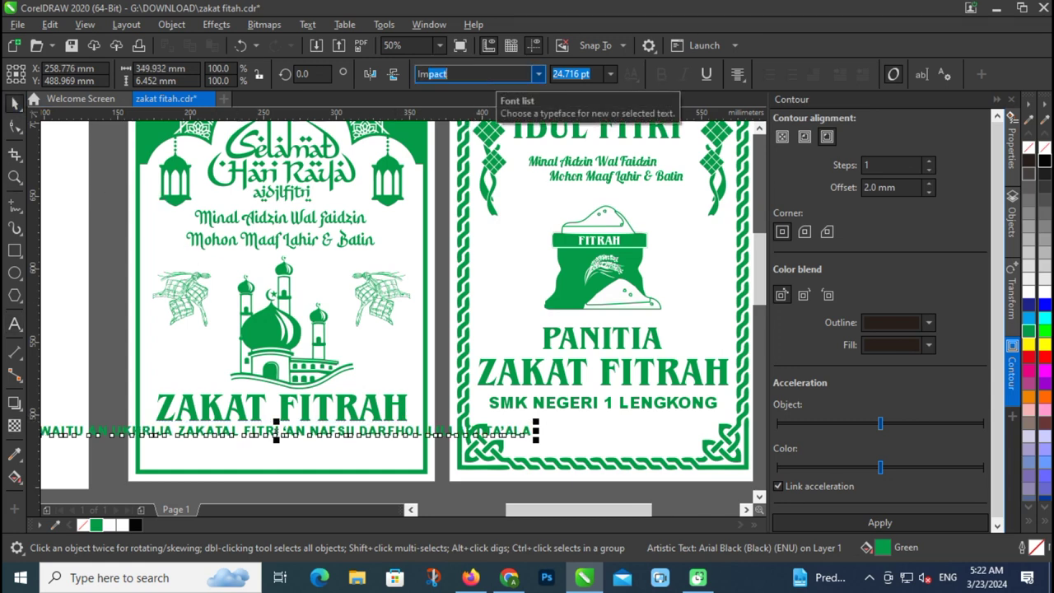
pyautogui.press('Return')
pyautogui.scroll(1, 451, 447)
pyautogui.moveTo(437, 433); pyautogui.dragTo(363, 439)
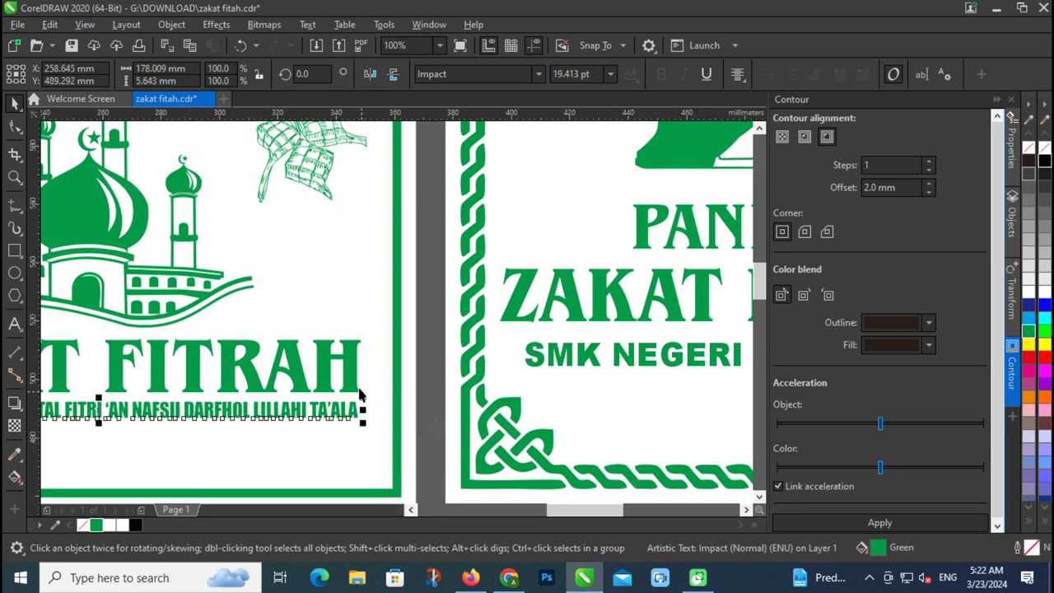
# Centre the intention line under the ZAKAT FITRAH heading within the poster frame and select both text lines.
pyautogui.keyDown('shift'); pyautogui.click(357, 383); pyautogui.keyUp('shift')
pyautogui.keyDown('shift'); pyautogui.click(337, 435); pyautogui.keyUp('shift')
pyautogui.scroll(-1, 349, 397)
pyautogui.moveTo(396, 476); pyautogui.dragTo(77, 322)
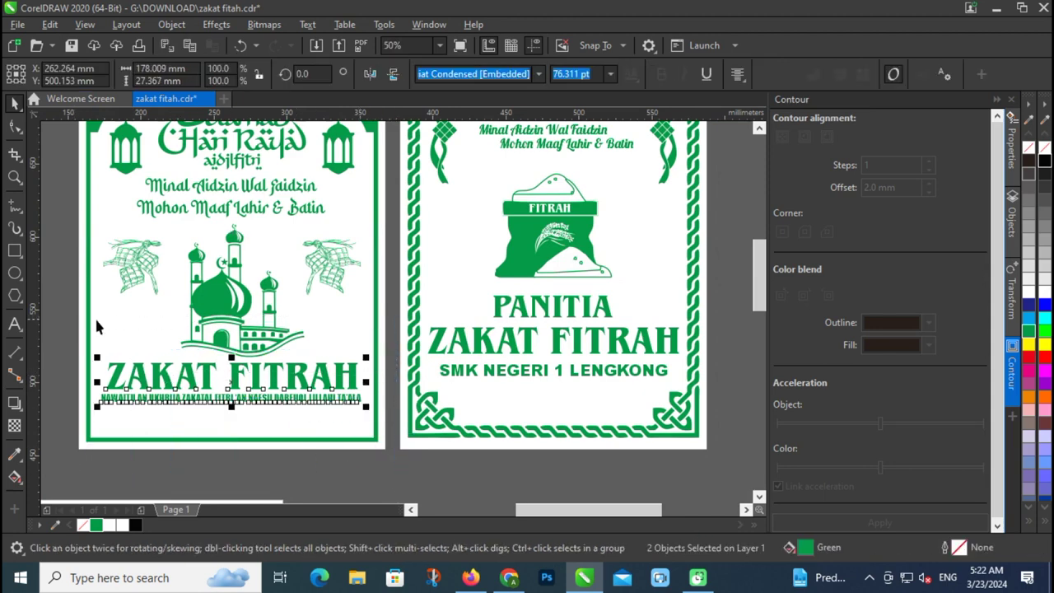
# Shrink the heading and intention line, then scale them together with the mosque to about 143 mm overall width.
pyautogui.moveTo(366, 406); pyautogui.dragTo(354, 405)
pyautogui.scroll(1, 323, 389)
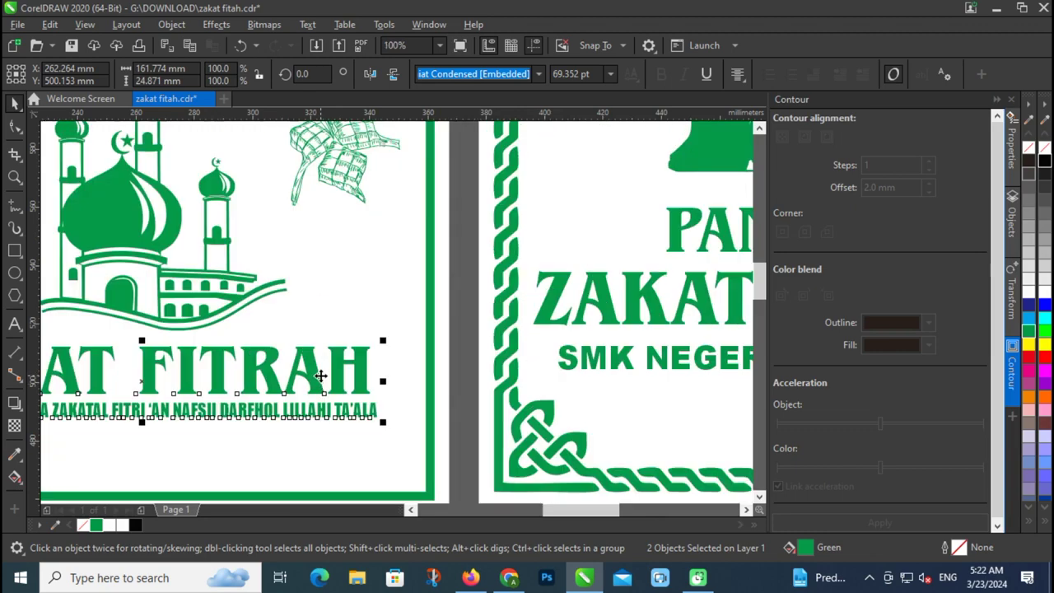
pyautogui.keyDown('shift'); pyautogui.click(250, 311); pyautogui.keyUp('shift')
pyautogui.moveTo(381, 422); pyautogui.dragTo(351, 419)
pyautogui.scroll(-1, 249, 302)
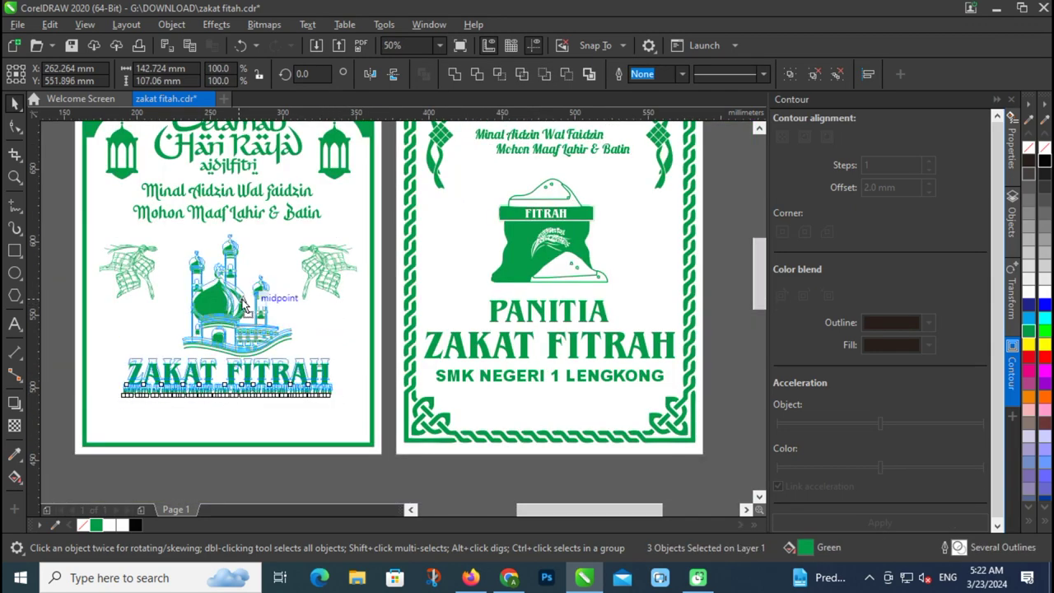
pyautogui.click(315, 318)
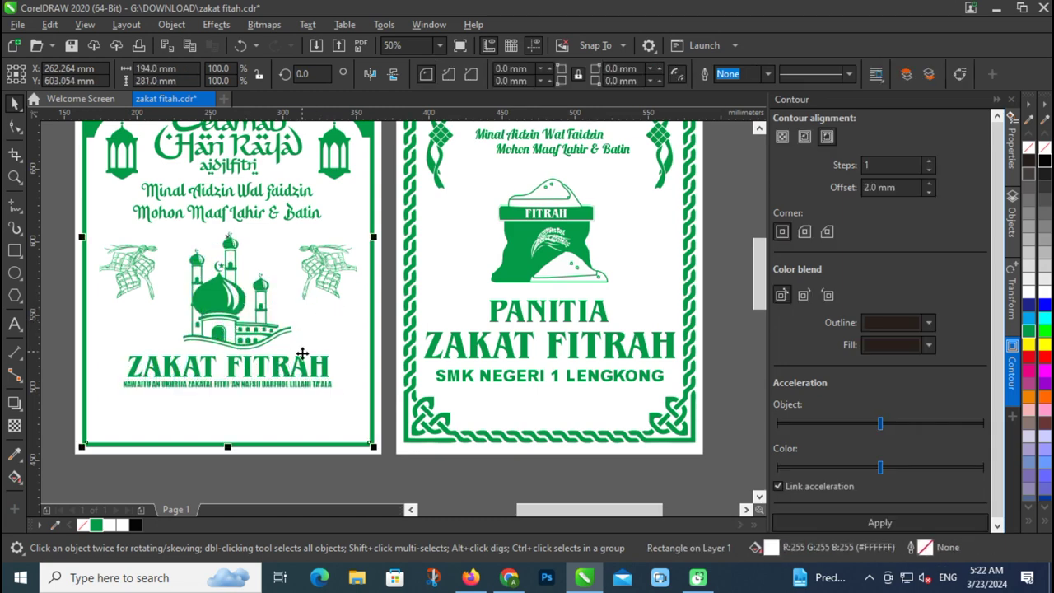
# Move the heading and intention line slightly down from the mosque, then widen the intention line to about 168 mm.
pyautogui.click(302, 354)
pyautogui.scroll(1, 289, 387)
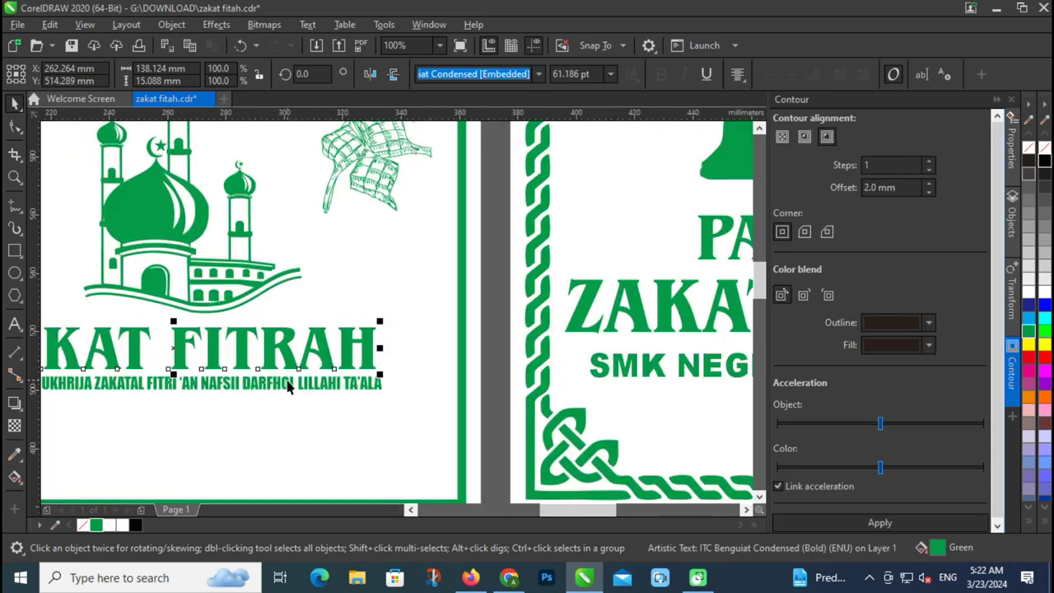
pyautogui.keyDown('shift'); pyautogui.click(288, 387); pyautogui.keyUp('shift')
pyautogui.moveTo(288, 389); pyautogui.dragTo(287, 399)
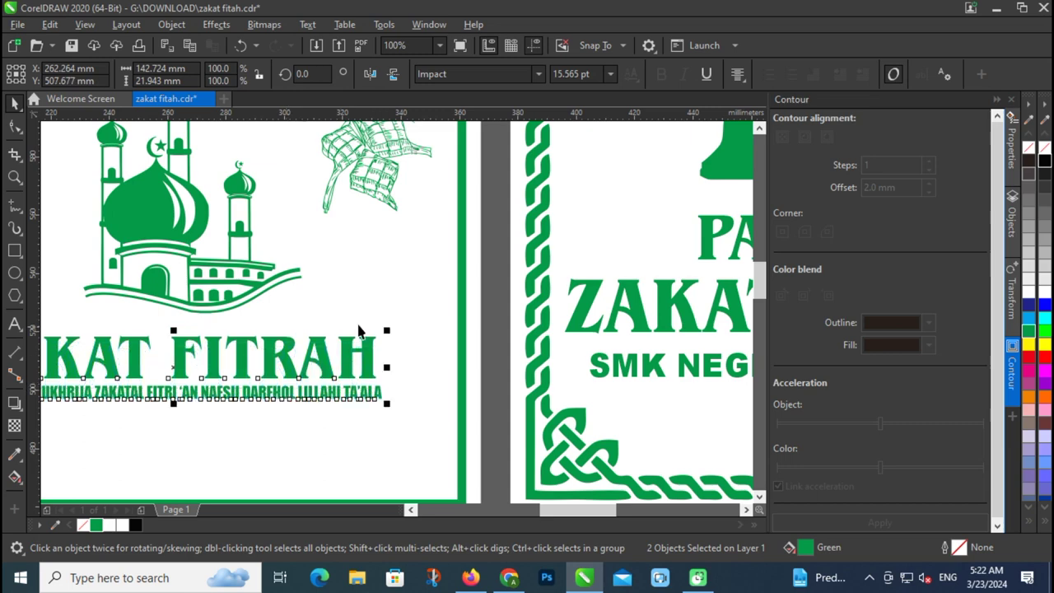
pyautogui.click(366, 398)
pyautogui.moveTo(385, 401); pyautogui.dragTo(425, 423)
pyautogui.scroll(-2, 346, 348)
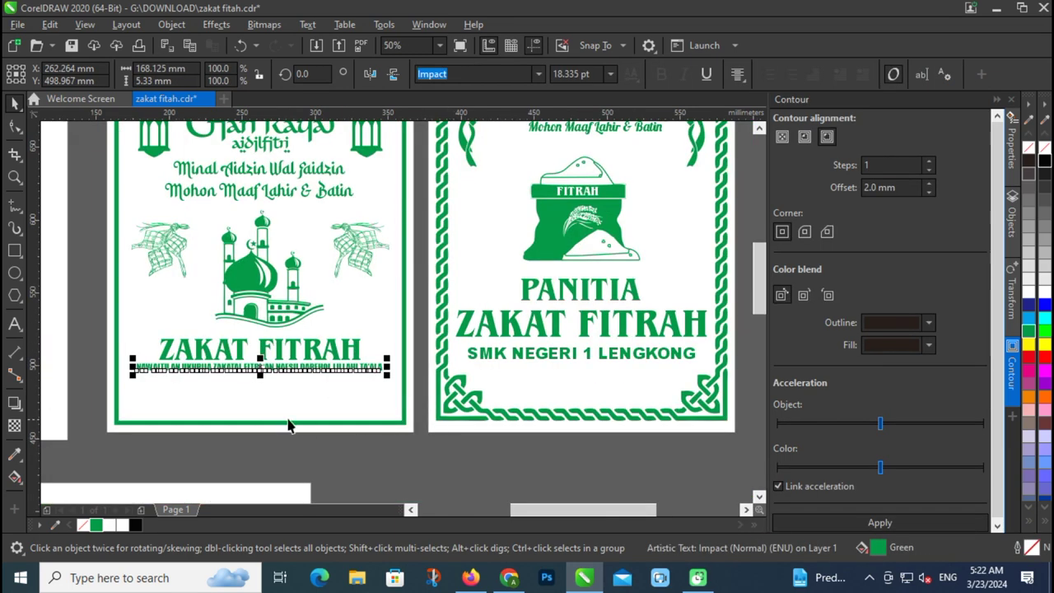
# Draw a rectangle about 147 × 17.5 mm below the intention line and round its corners to about 5.8 mm.
pyautogui.click(14, 250)
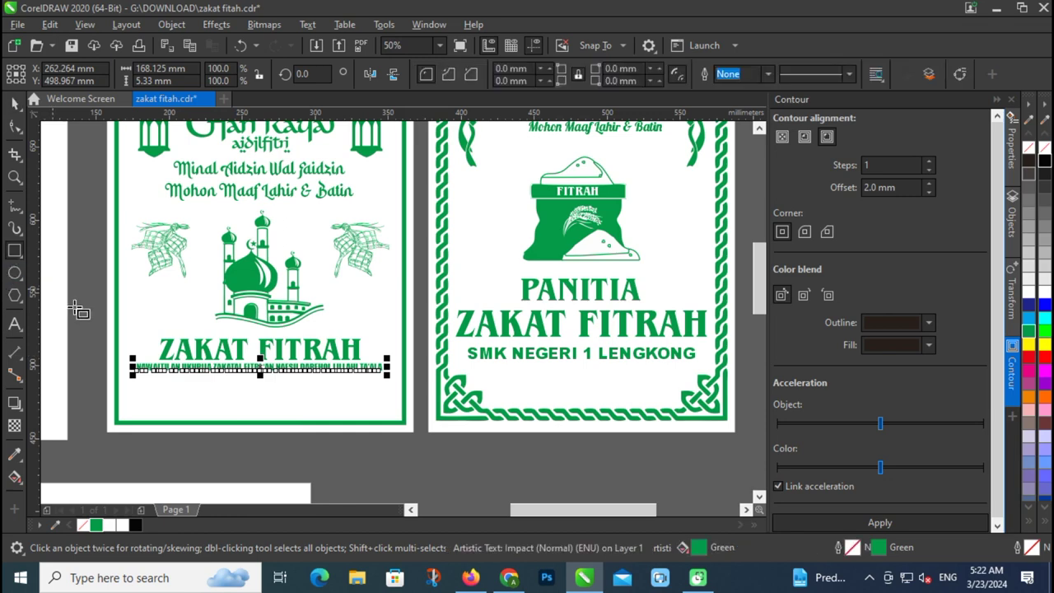
pyautogui.scroll(2, 247, 400)
pyautogui.moveTo(74, 354); pyautogui.dragTo(507, 408)
pyautogui.click(14, 127)
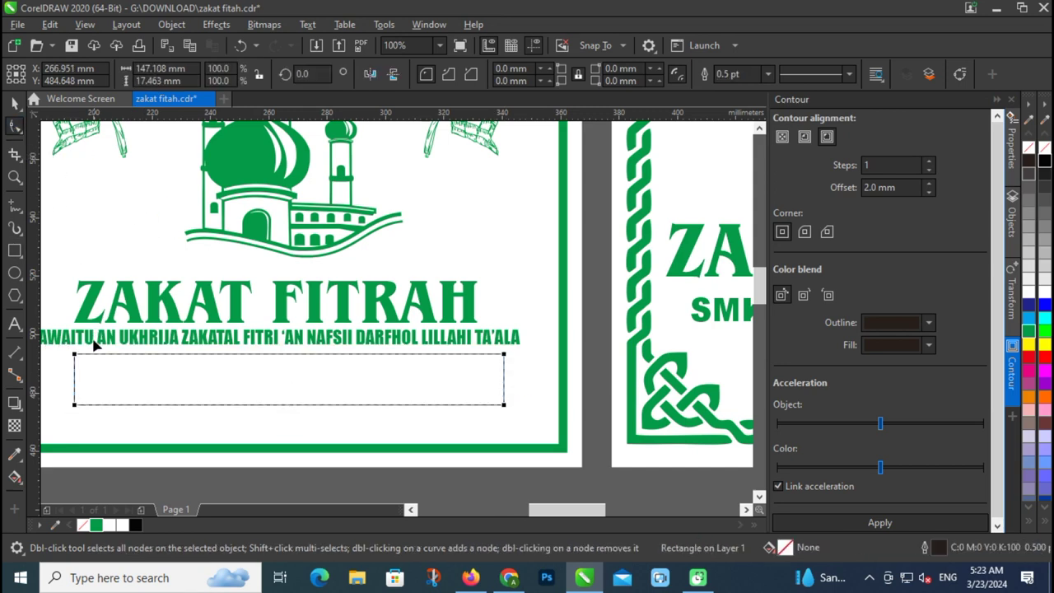
pyautogui.moveTo(77, 360); pyautogui.dragTo(91, 355)
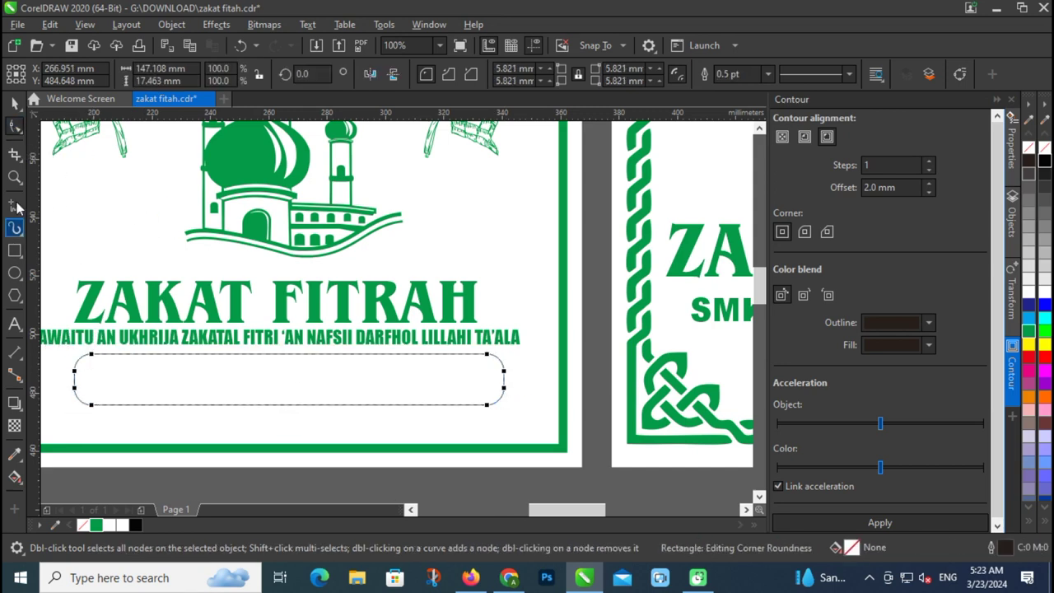
# Centre the rounded rectangle horizontally within the poster frame.
pyautogui.click(14, 104)
pyautogui.keyDown('shift'); pyautogui.click(420, 243); pyautogui.keyUp('shift')
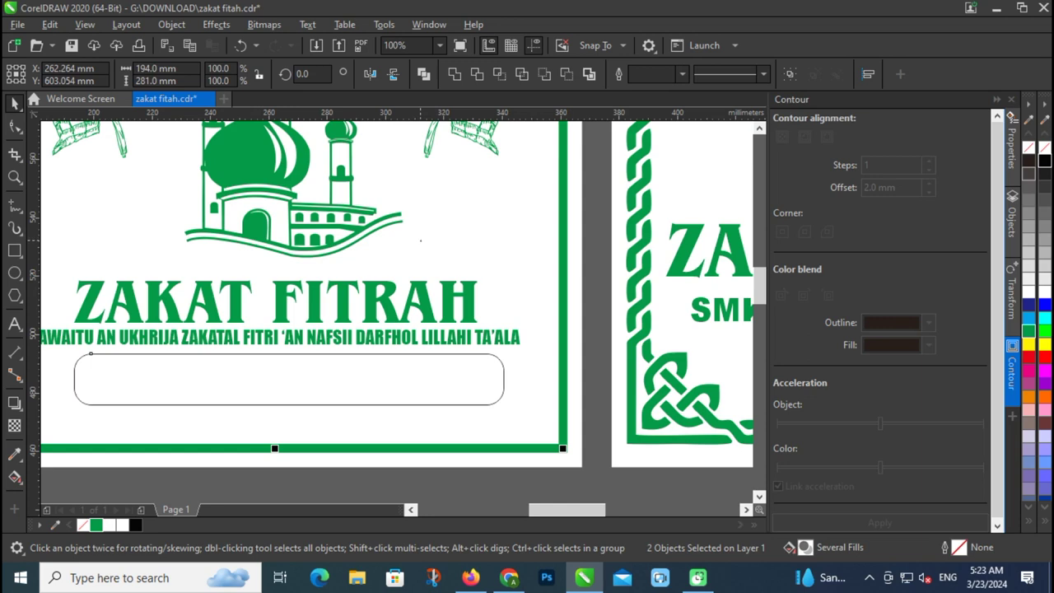
pyautogui.press('x')
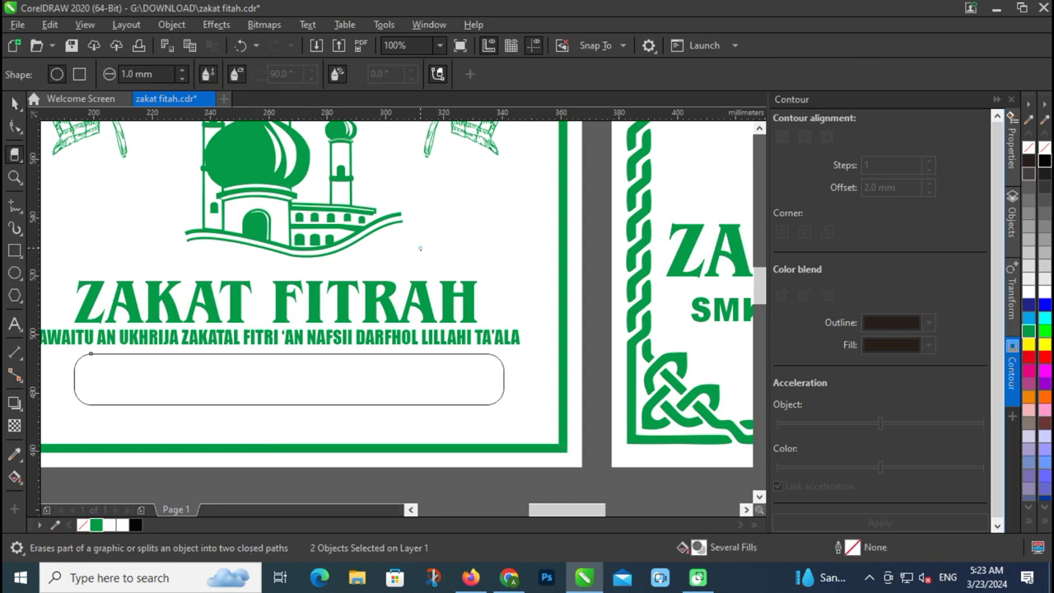
pyautogui.click(14, 105)
pyautogui.scroll(-2, 348, 330)
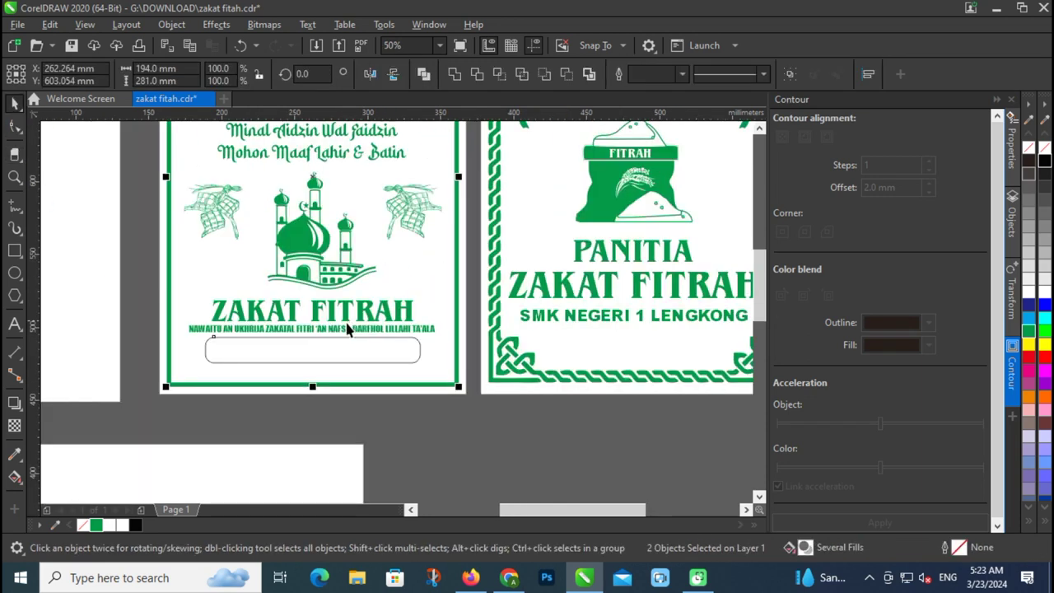
# Give the rounded rectangle a 3.0 pt green outline.
pyautogui.click(367, 370)
pyautogui.click(384, 337)
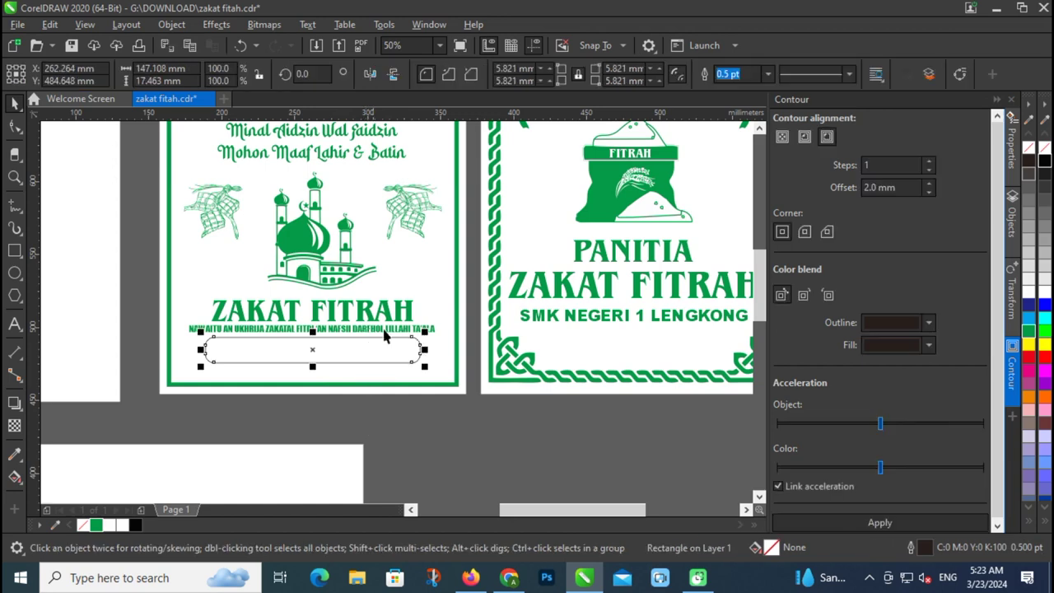
pyautogui.click(768, 74)
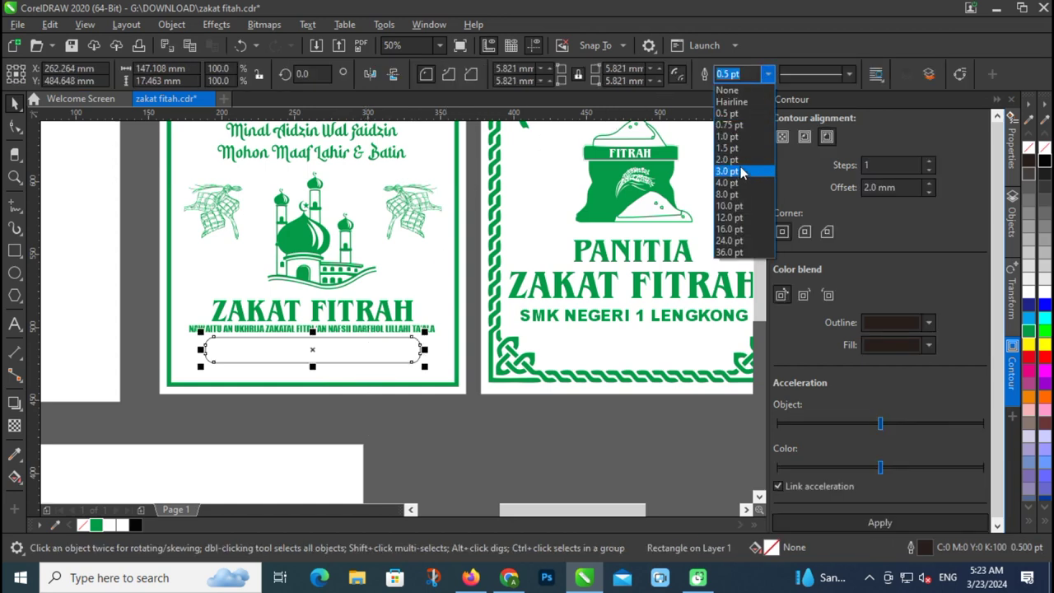
pyautogui.click(733, 170)
pyautogui.rightClick(97, 526)
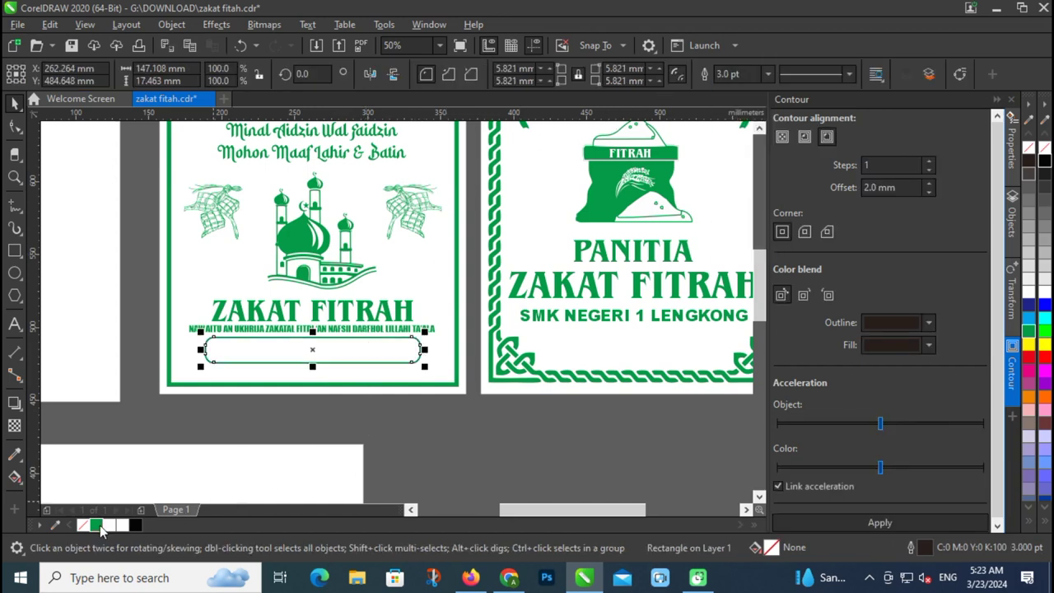
pyautogui.click(360, 416)
# Duplicate the intention line into the space between the rounded box and the frame's lower edge.
pyautogui.scroll(2, 342, 360)
pyautogui.moveTo(311, 304); pyautogui.dragTo(317, 394)
pyautogui.rightClick(317, 393)
pyautogui.hotkey('ctrl', 'a')
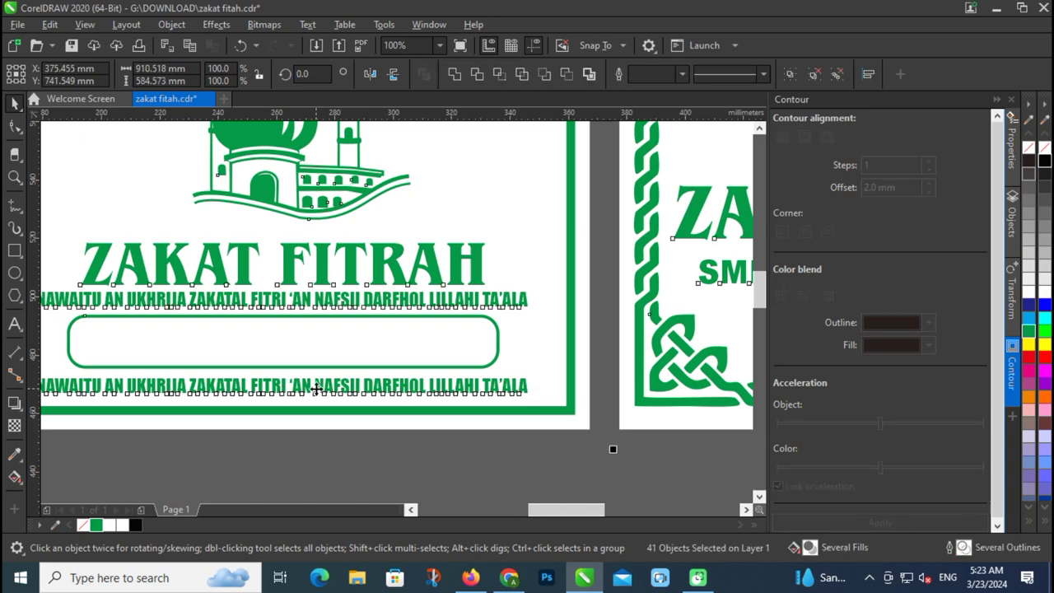
pyautogui.press('Escape')
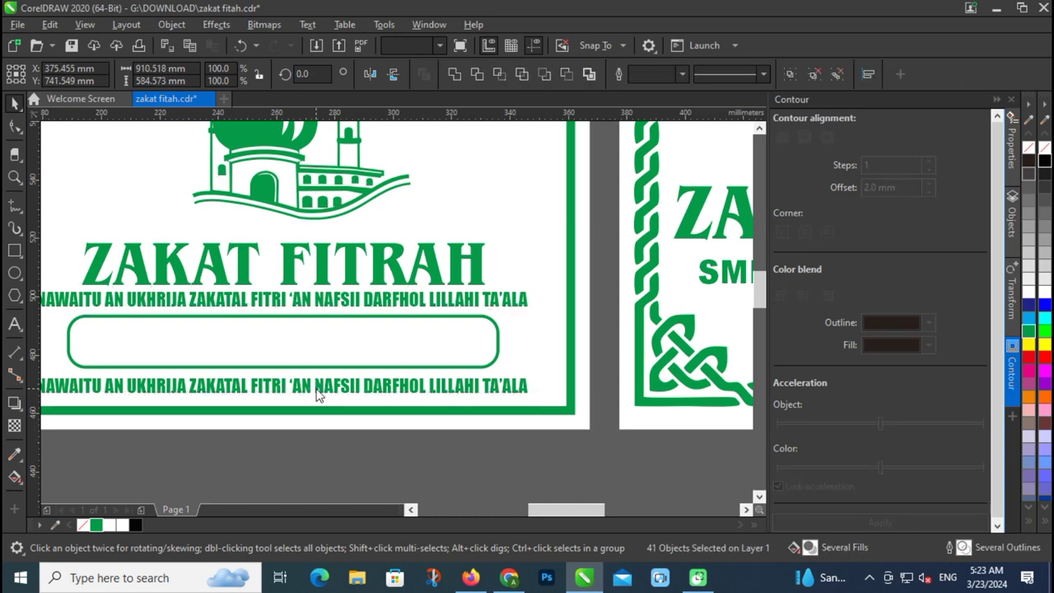
pyautogui.press('m')
pyautogui.press('g')
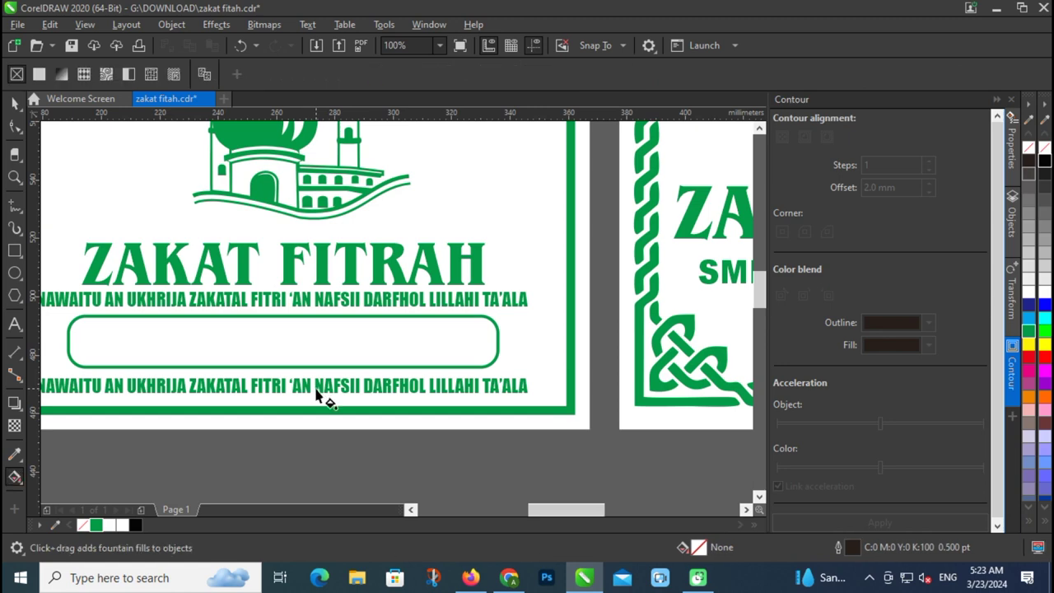
pyautogui.press('space')
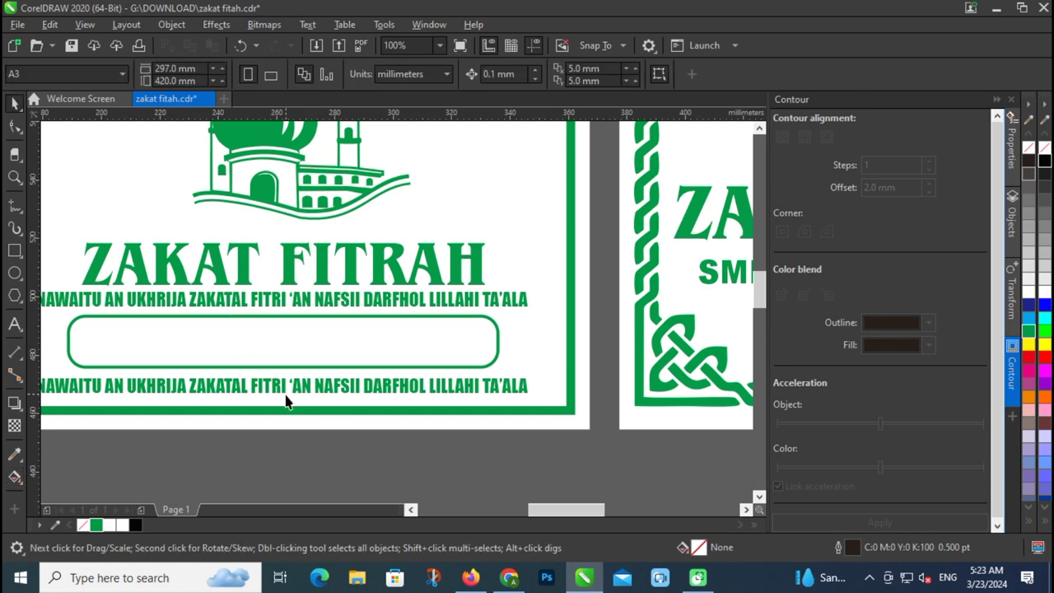
# Replace the lower copy's text with "2,5 KG" and move it beneath the left part of the rounded box.
pyautogui.click(286, 394)
pyautogui.doubleClick(286, 394)
pyautogui.hotkey('ctrl', 'a')
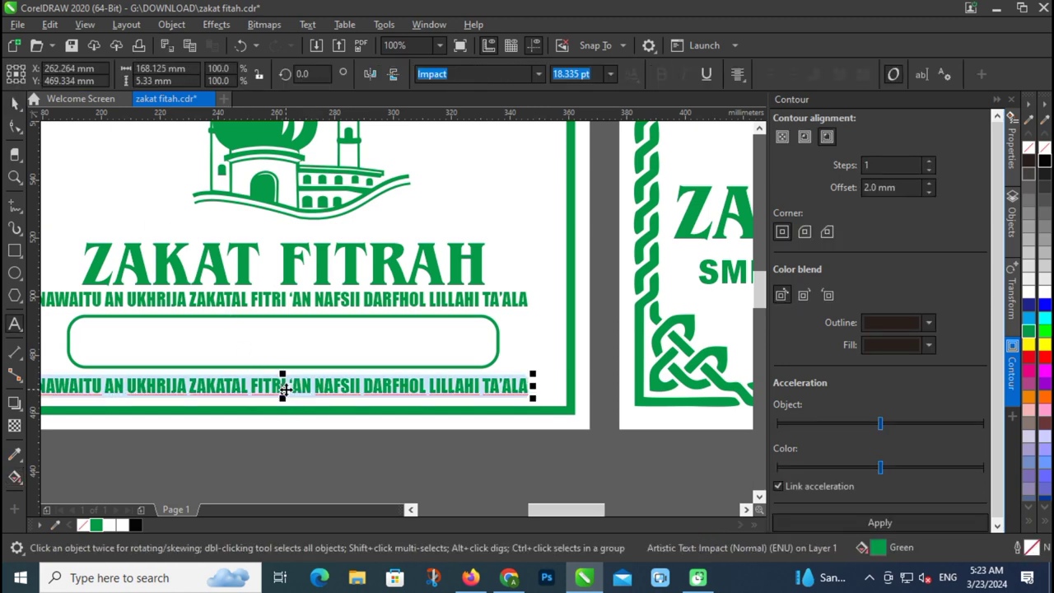
pyautogui.write('2,5 KG')
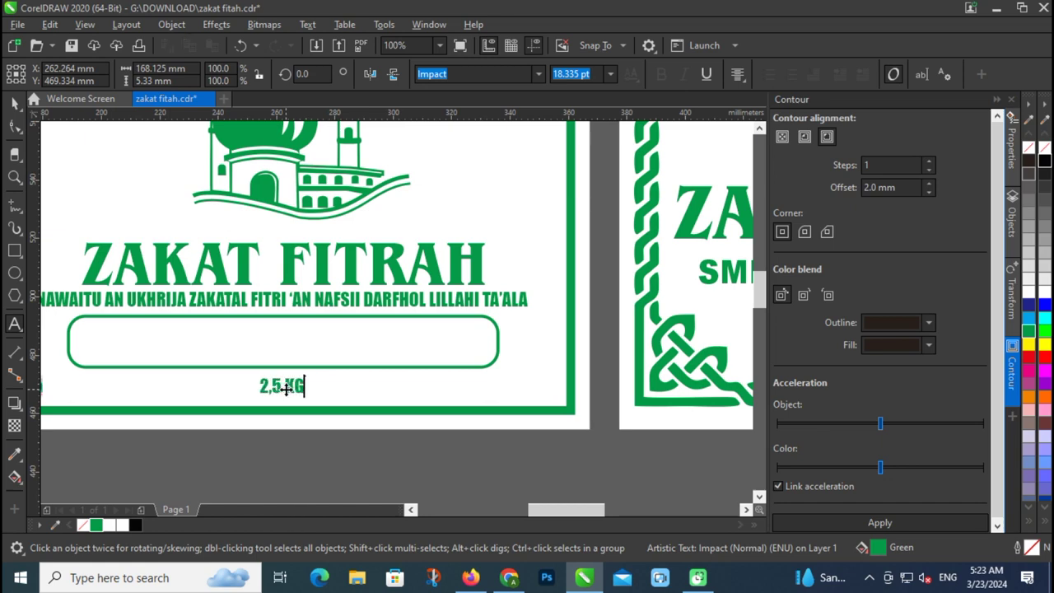
pyautogui.hotkey('ctrl', 'space')
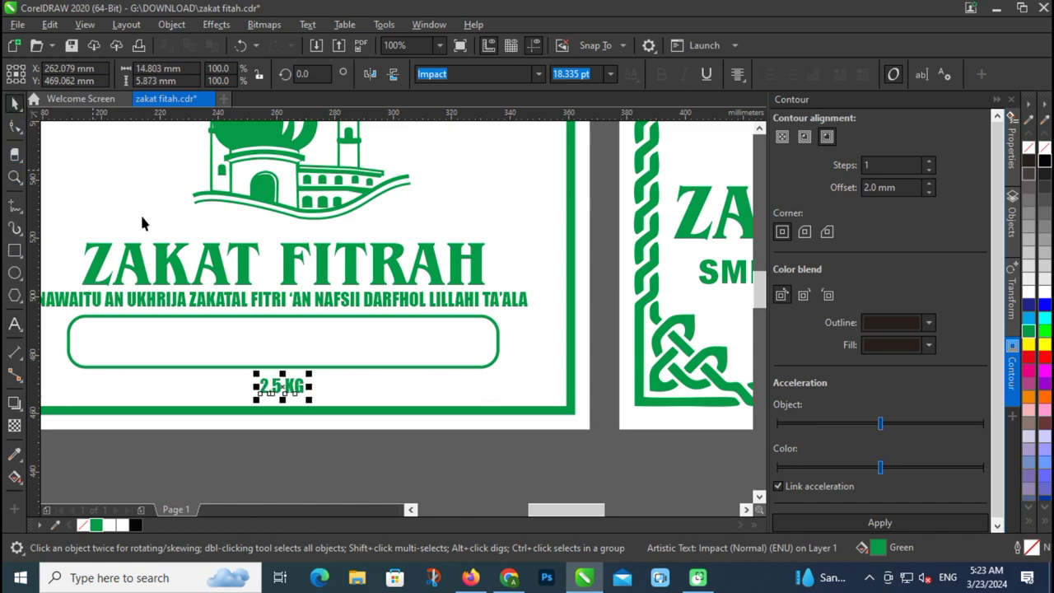
pyautogui.moveTo(283, 386); pyautogui.dragTo(292, 406)
pyautogui.scroll(1, 295, 386)
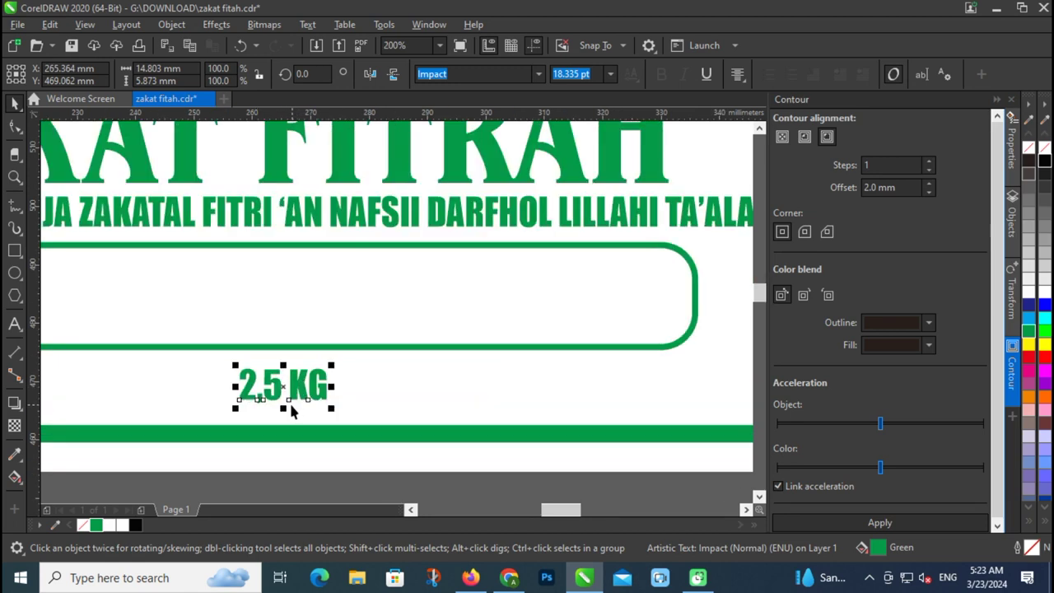
pyautogui.doubleClick(282, 386)
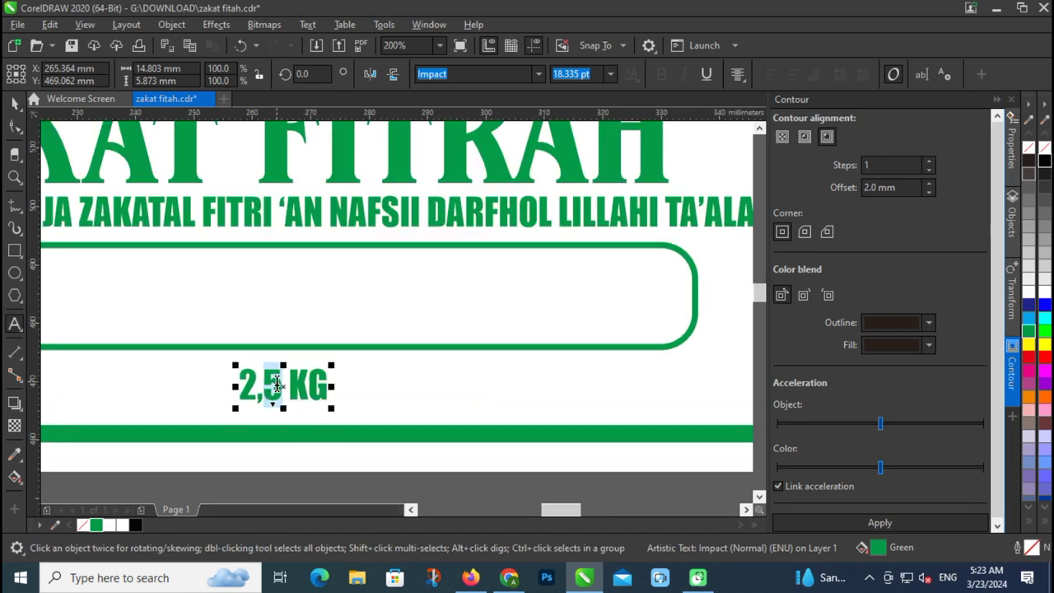
pyautogui.press('BackSpace')
pyautogui.write('7')
pyautogui.click(15, 102)
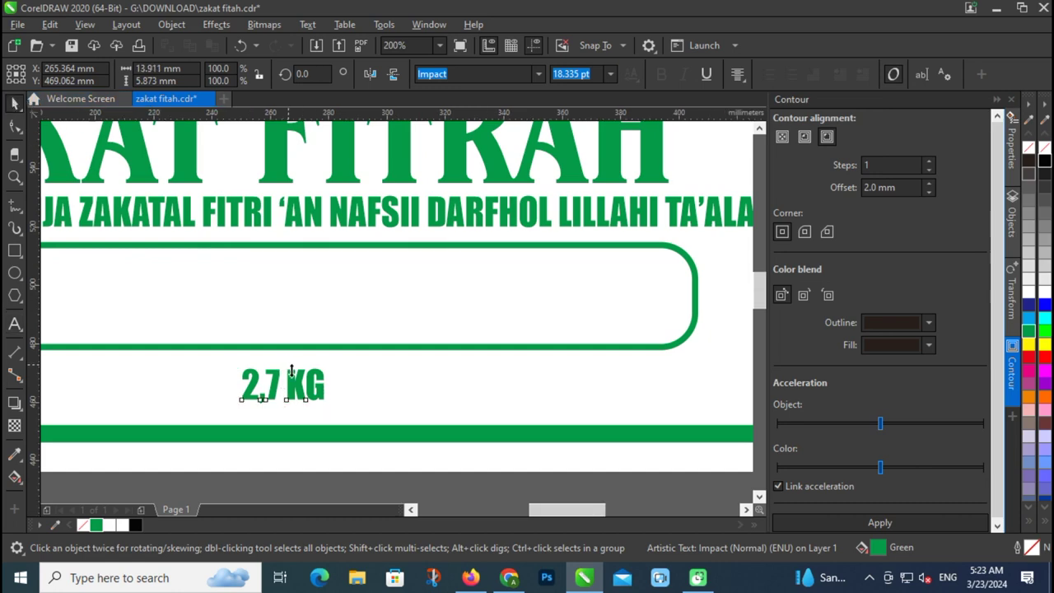
pyautogui.scroll(-1, 296, 377)
pyautogui.moveTo(297, 377); pyautogui.dragTo(465, 381)
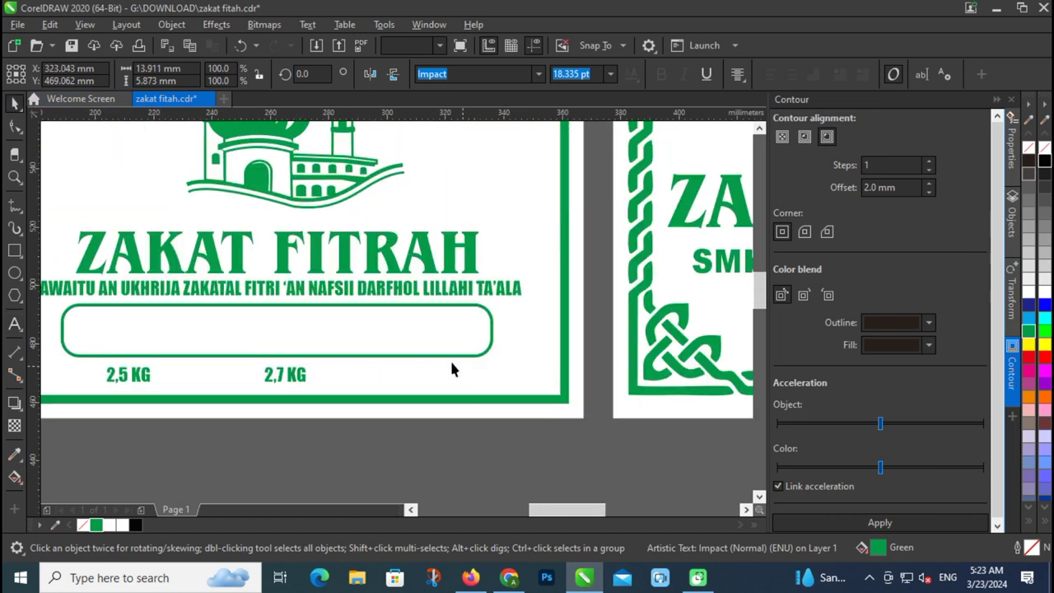
pyautogui.click(451, 368)
pyautogui.click(299, 372)
pyautogui.press('Delete')
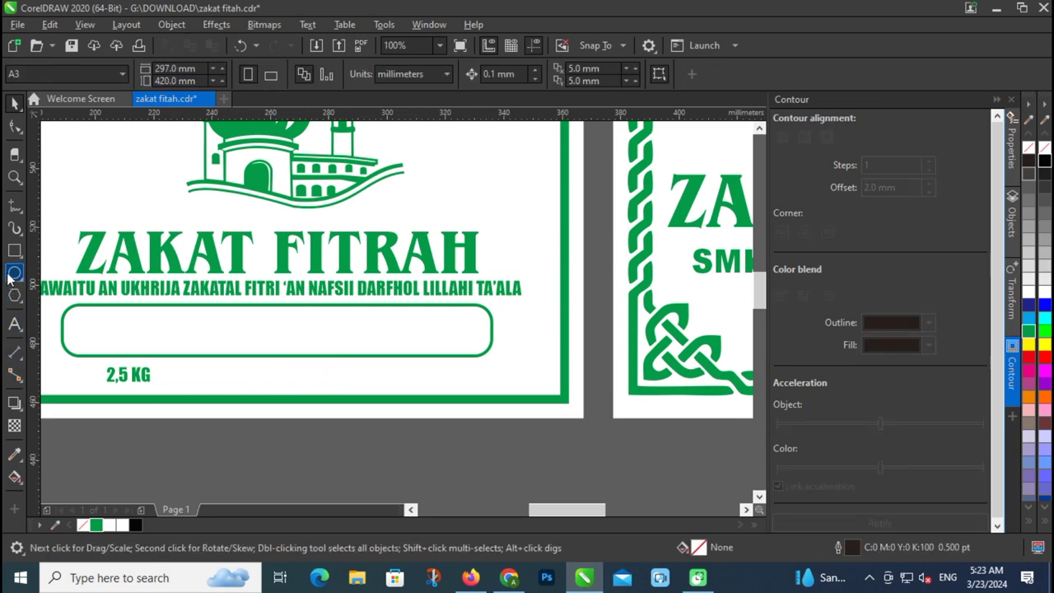
# Draw a square about 4.4 mm wide just left of the 2,5 KG label and colour its outline green.
pyautogui.press('F6')
pyautogui.scroll(2, 85, 372)
pyautogui.moveTo(118, 343); pyautogui.dragTo(174, 399)
pyautogui.rightClick(95, 525)
# Set the small square's outline width to 2 points, change its corner style and fill the square with white.
pyautogui.press('F12')
pyautogui.write('2')
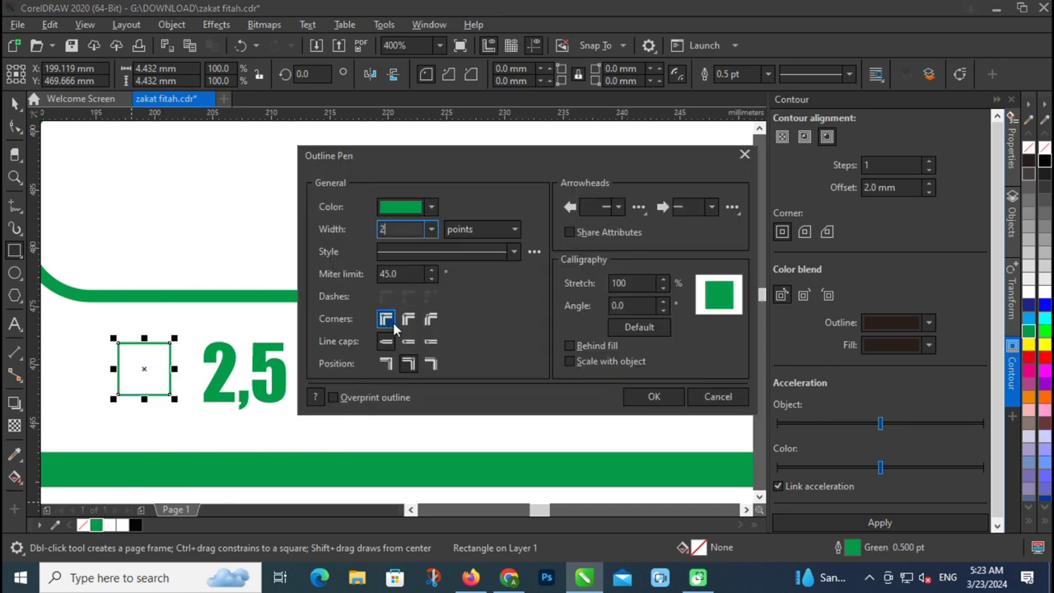
pyautogui.click(431, 319)
pyautogui.click(654, 396)
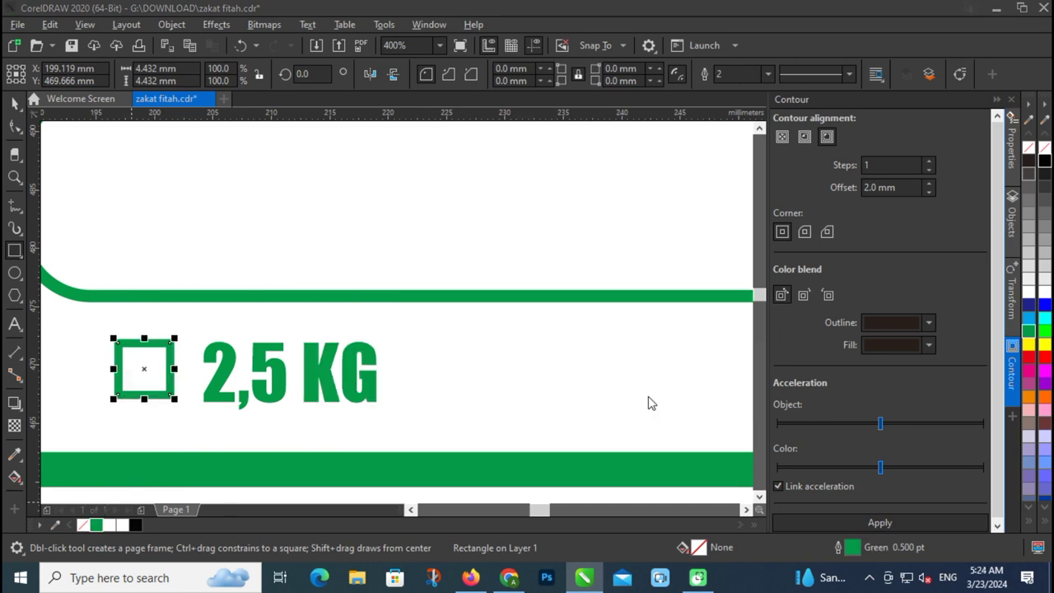
pyautogui.click(16, 105)
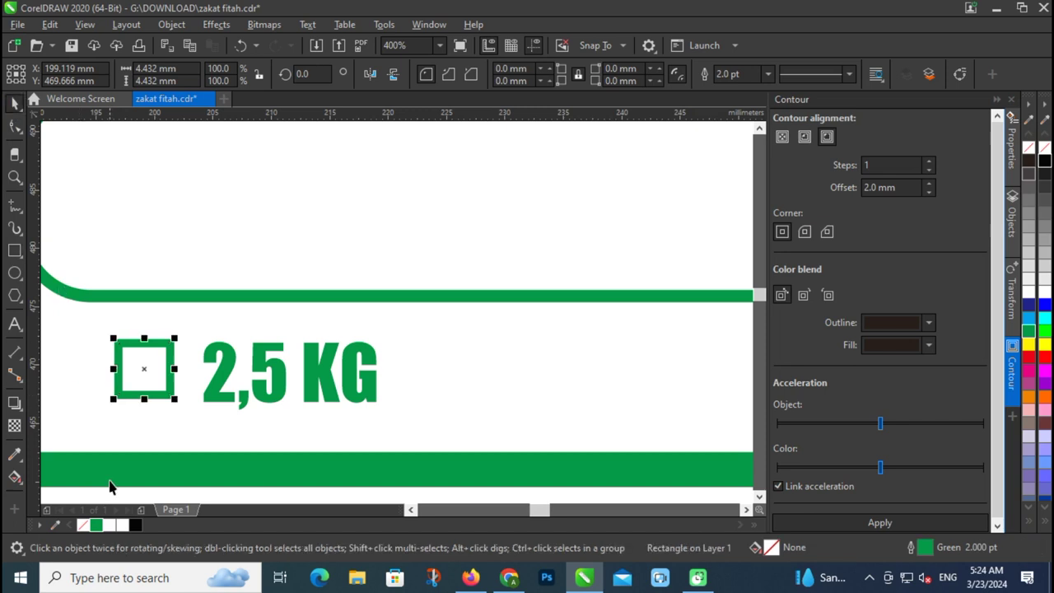
pyautogui.click(115, 526)
pyautogui.scroll(2, 149, 362)
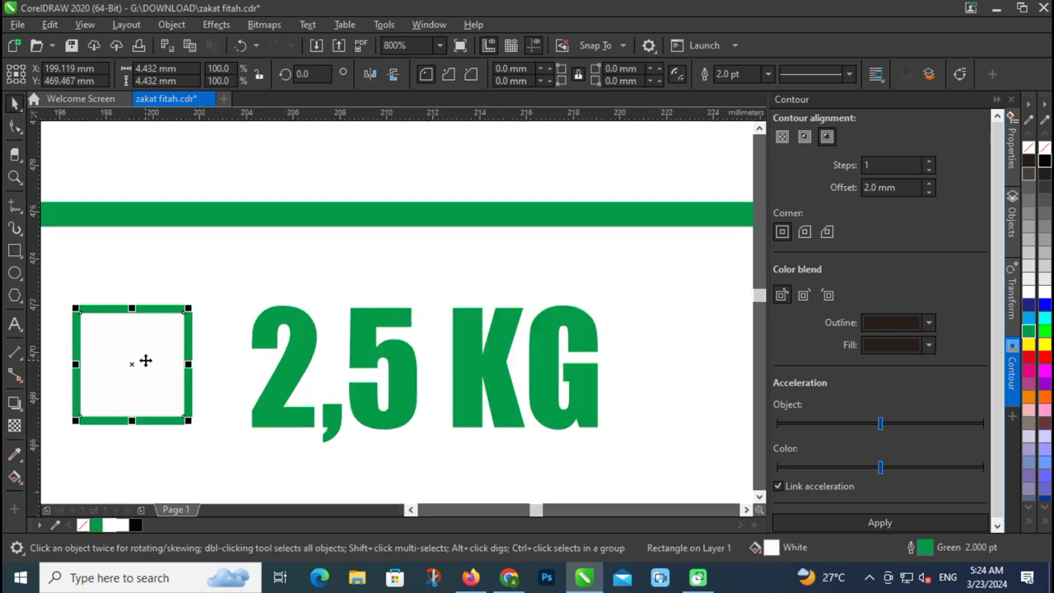
# Duplicate the checkbox square with its 2,5 KG label twice to the right, evenly spaced about 36 mm apart.
pyautogui.scroll(-4, 145, 362)
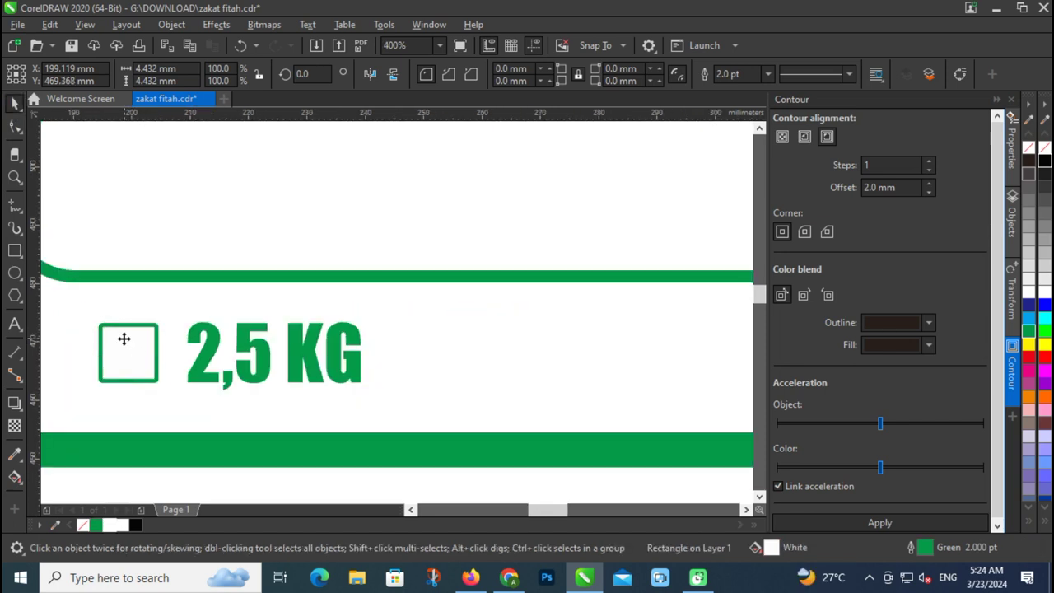
pyautogui.keyDown('shift'); pyautogui.click(166, 354); pyautogui.keyUp('shift')
pyautogui.moveTo(163, 357); pyautogui.dragTo(372, 357)
pyautogui.hotkey('ctrl', 'r')
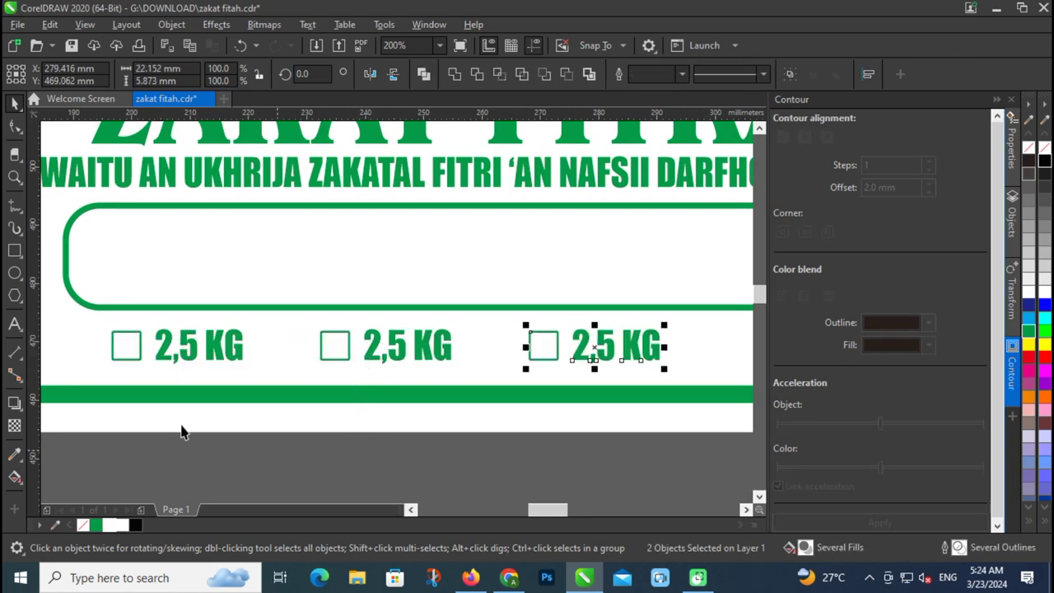
# Change the middle option's label to "2,7 KG" and the third option's label to "3KG".
pyautogui.click(10, 323)
pyautogui.click(404, 346)
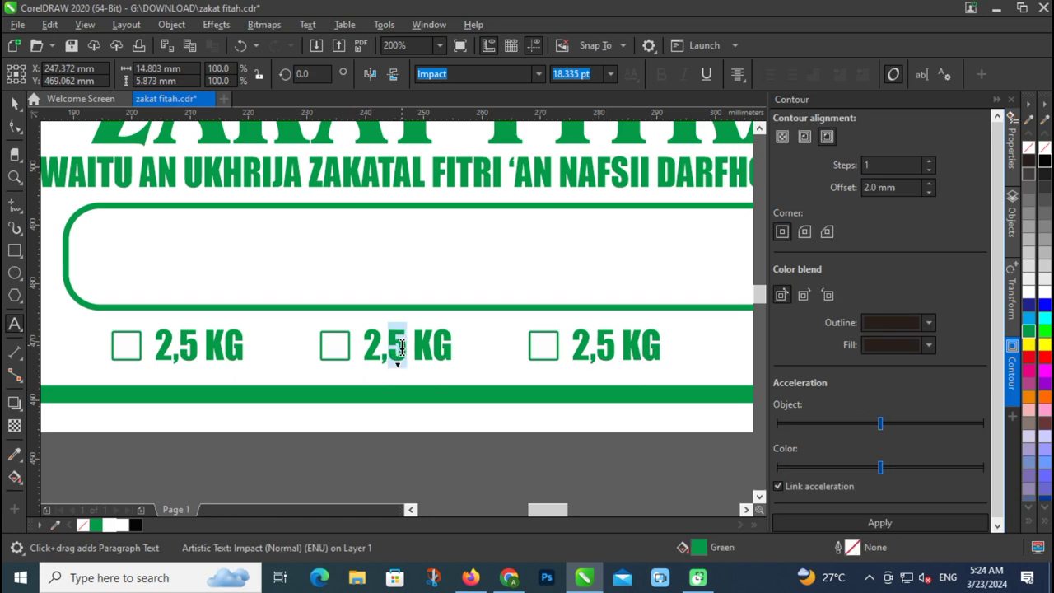
pyautogui.press('BackSpace')
pyautogui.write('7')
pyautogui.moveTo(622, 347); pyautogui.dragTo(580, 348)
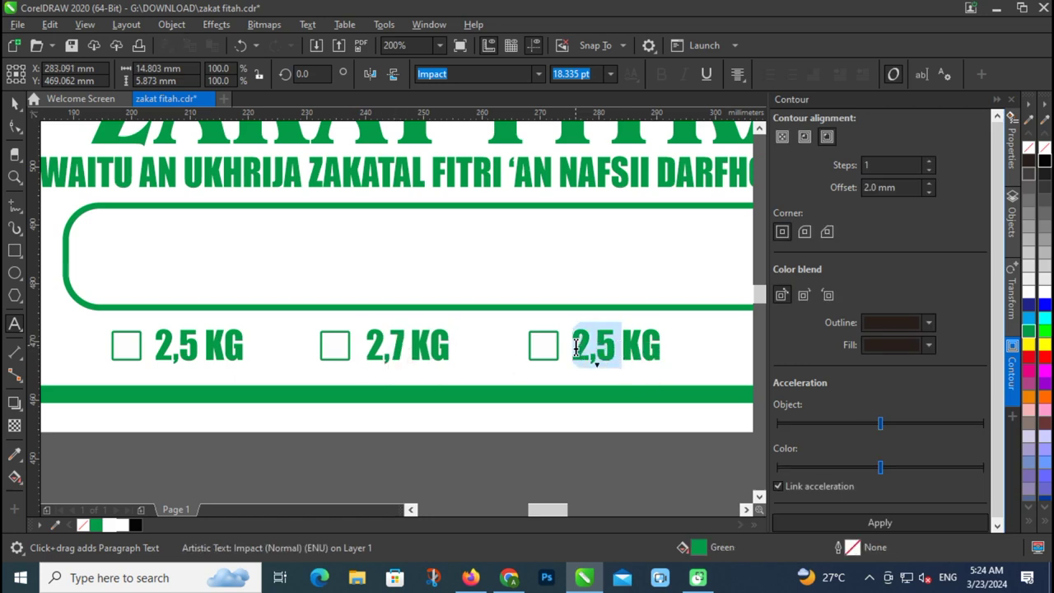
pyautogui.write('3')
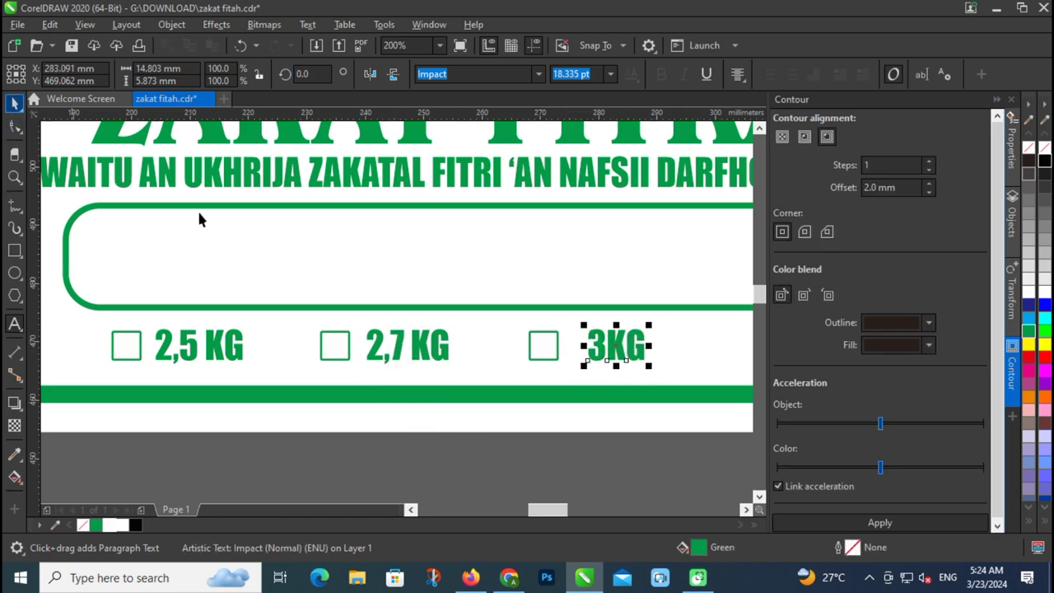
pyautogui.hotkey('ctrl', 'space')
# Move the 3KG and 2,7 KG labels slightly closer to their checkbox squares.
pyautogui.click(601, 347)
pyautogui.click(375, 346)
pyautogui.scroll(1, 375, 346)
pyautogui.moveTo(375, 344); pyautogui.dragTo(371, 342)
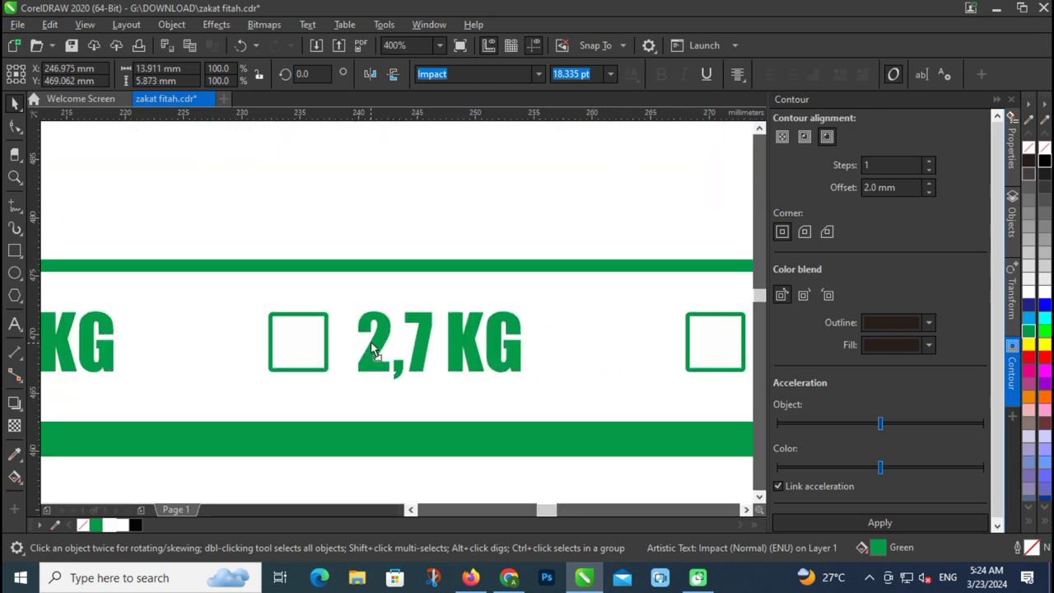
# Group the three weight options and centre the group horizontally beneath the rounded box.
pyautogui.scroll(-2, 371, 342)
pyautogui.moveTo(223, 341); pyautogui.dragTo(186, 341)
pyautogui.hotkey('ctrl', 'g')
pyautogui.keyDown('shift'); pyautogui.click(216, 361); pyautogui.keyUp('shift')
pyautogui.press('c')
pyautogui.click(403, 459)
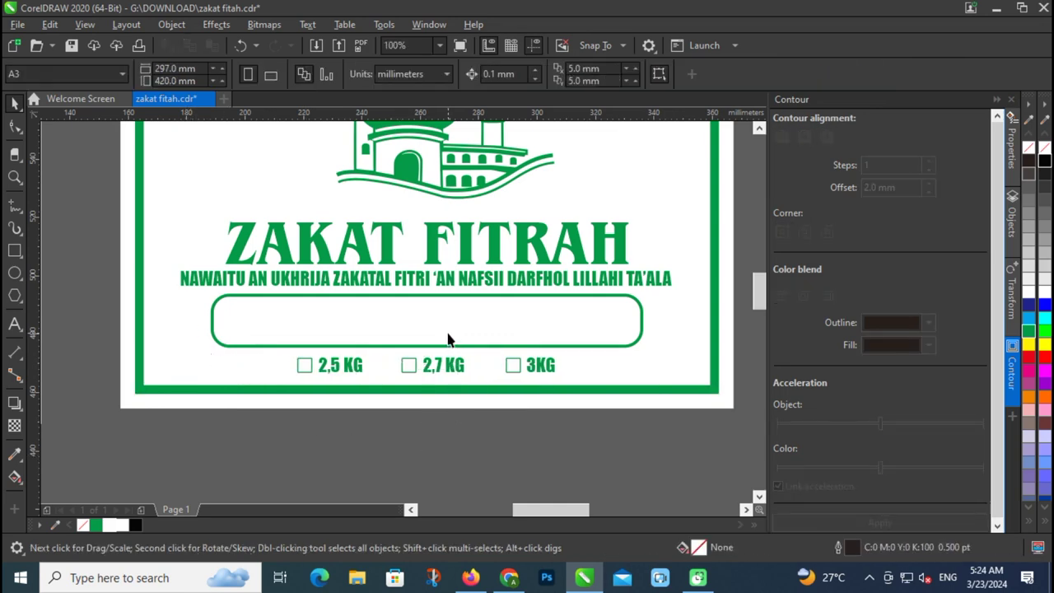
# Add the text "NAMA MASJID/INSTANSI" below the poster and set its font to Arial Black.
pyautogui.click(13, 327)
pyautogui.click(302, 431)
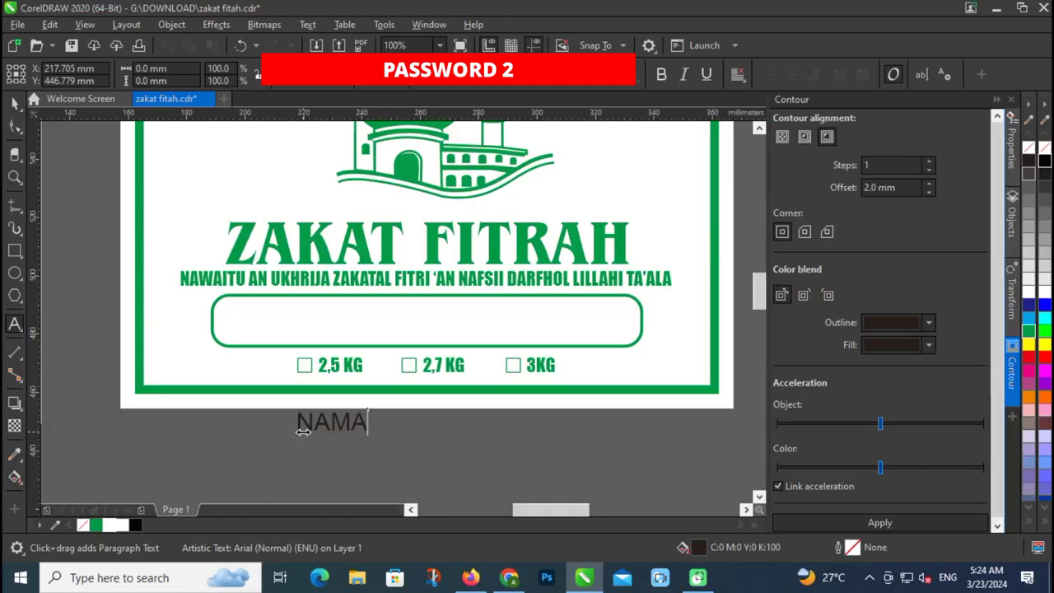
pyautogui.write('MASJID/IN')
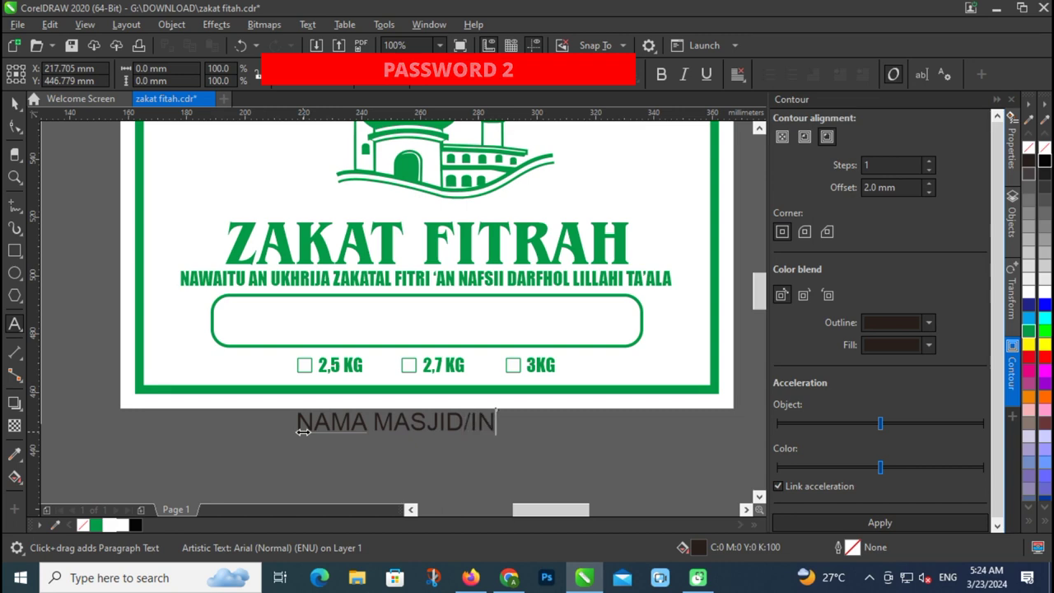
pyautogui.write('STANT')
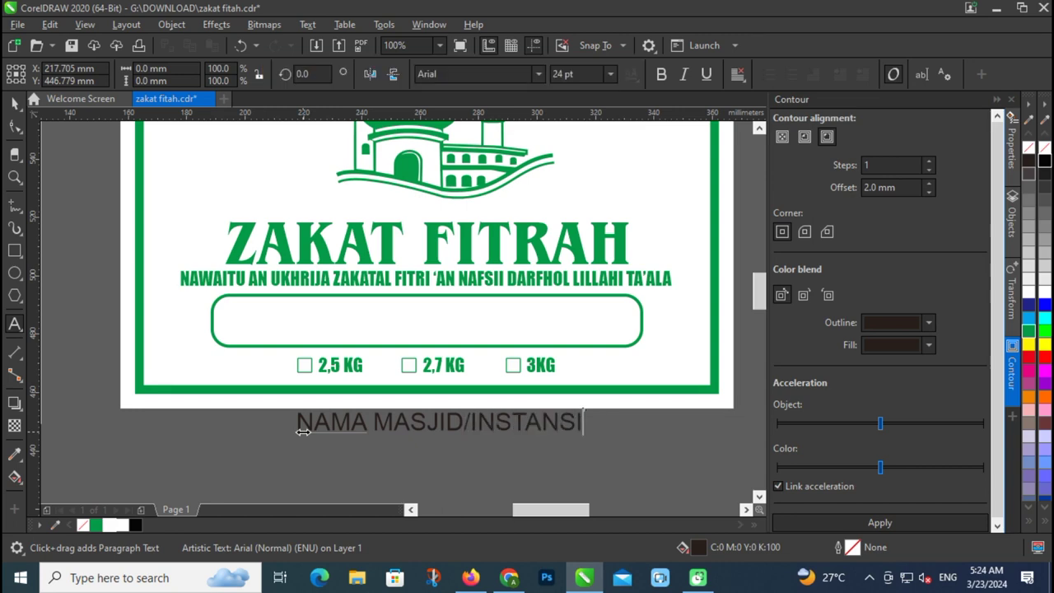
pyautogui.click(15, 103)
pyautogui.click(539, 74)
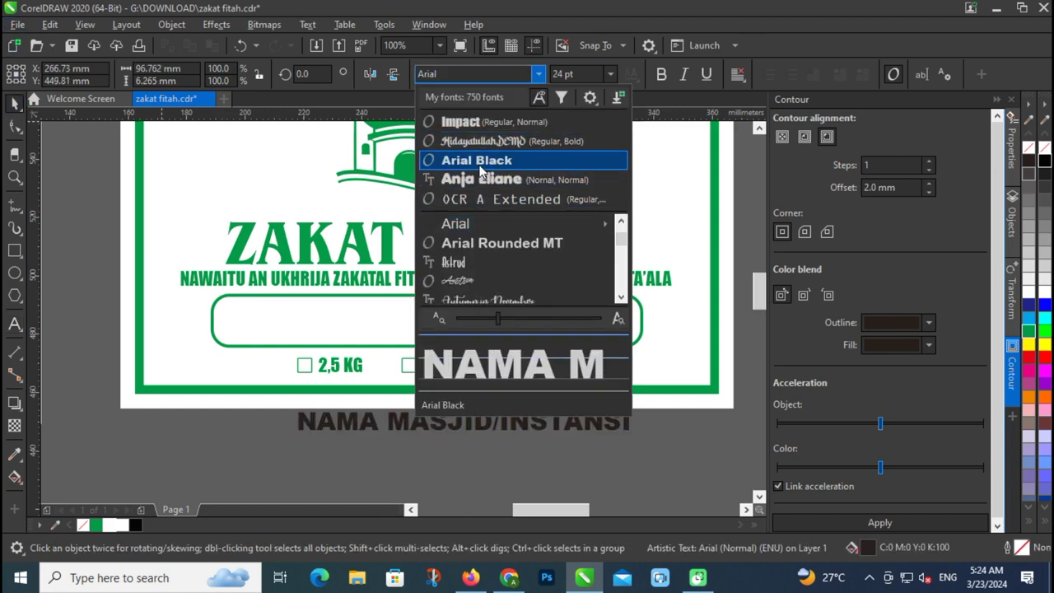
pyautogui.click(475, 169)
# Move the NAMA MASJID/INSTANSI text into the rounded box and centre it there horizontally and vertically.
pyautogui.moveTo(538, 426); pyautogui.dragTo(599, 355)
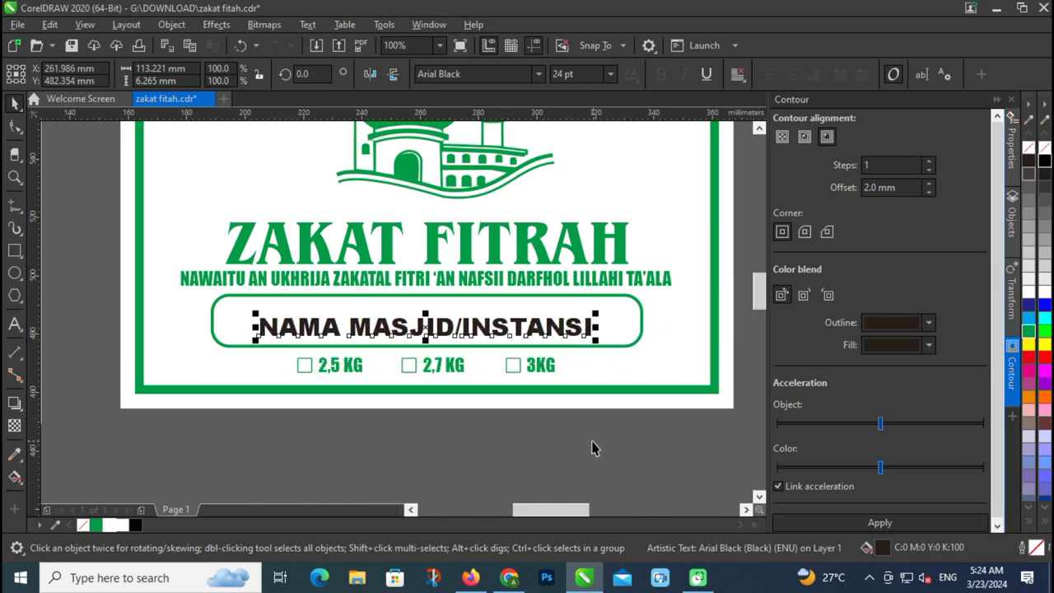
pyautogui.keyDown('shift'); pyautogui.click(627, 345); pyautogui.keyUp('shift')
pyautogui.press('c')
pyautogui.press('e')
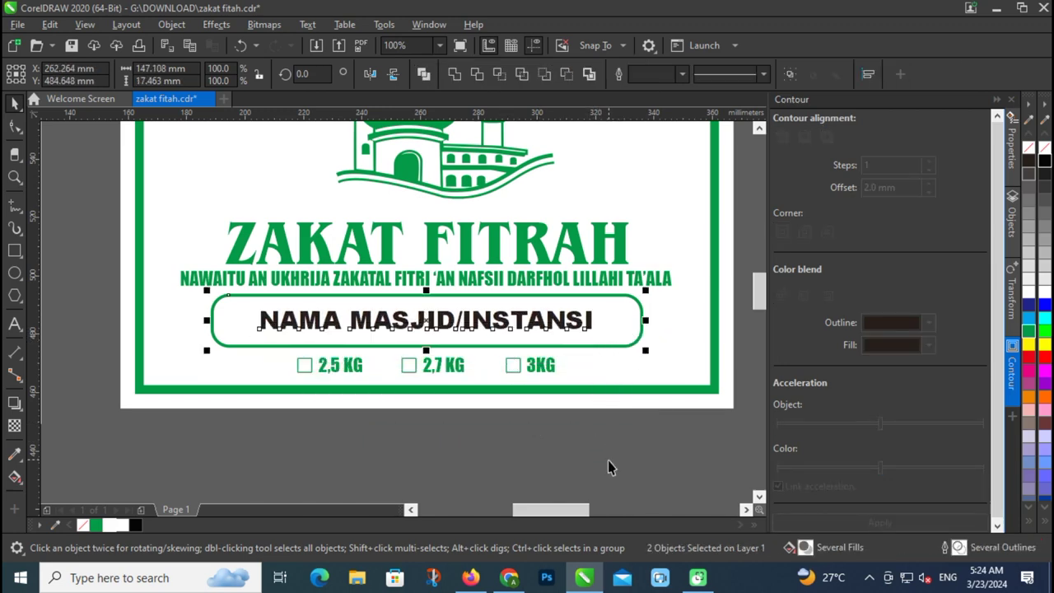
# Recolour the NAMA MASJID/INSTANSI text inside the rounded box black.
pyautogui.click(608, 460)
pyautogui.click(552, 339)
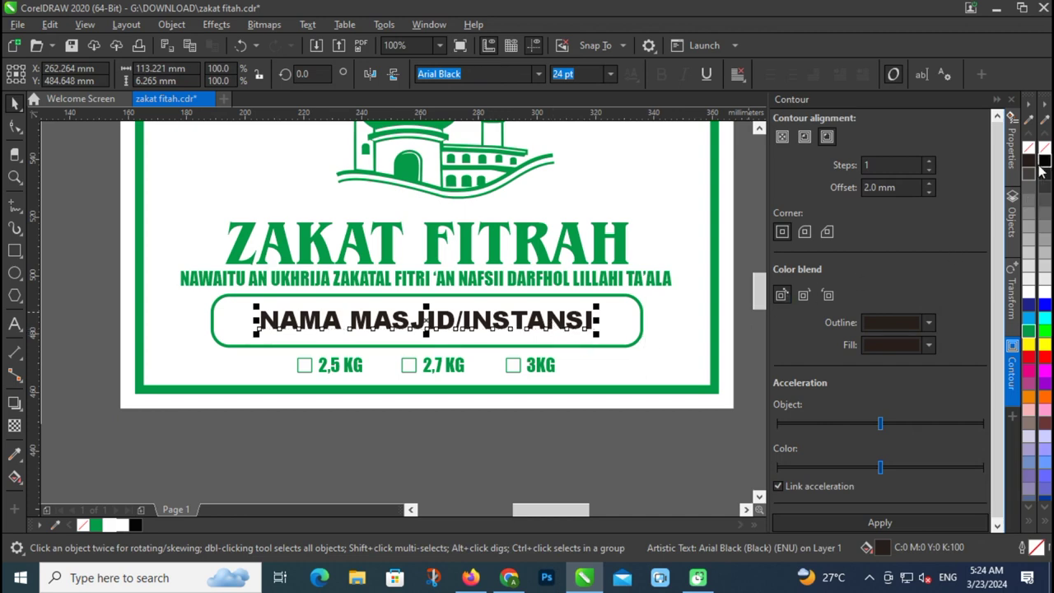
pyautogui.click(477, 429)
pyautogui.scroll(-2, 252, 370)
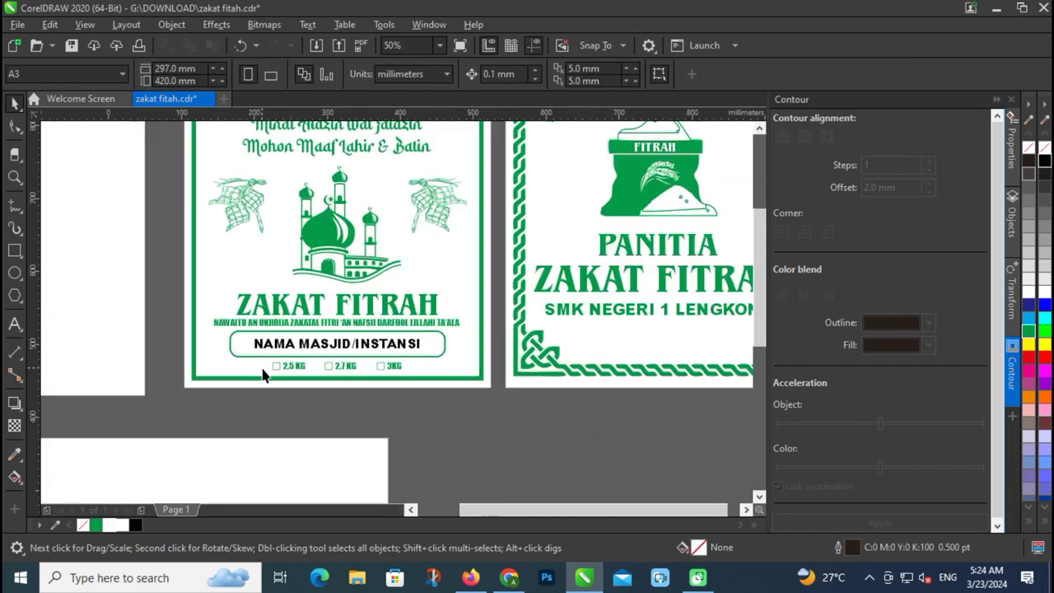
# Select the mosque, ketupat pair, heading, intention text, name box and weight options and move them slightly up together.
pyautogui.scroll(-1, 264, 375)
pyautogui.moveTo(262, 332); pyautogui.dragTo(224, 273)
pyautogui.scroll(2, 327, 279)
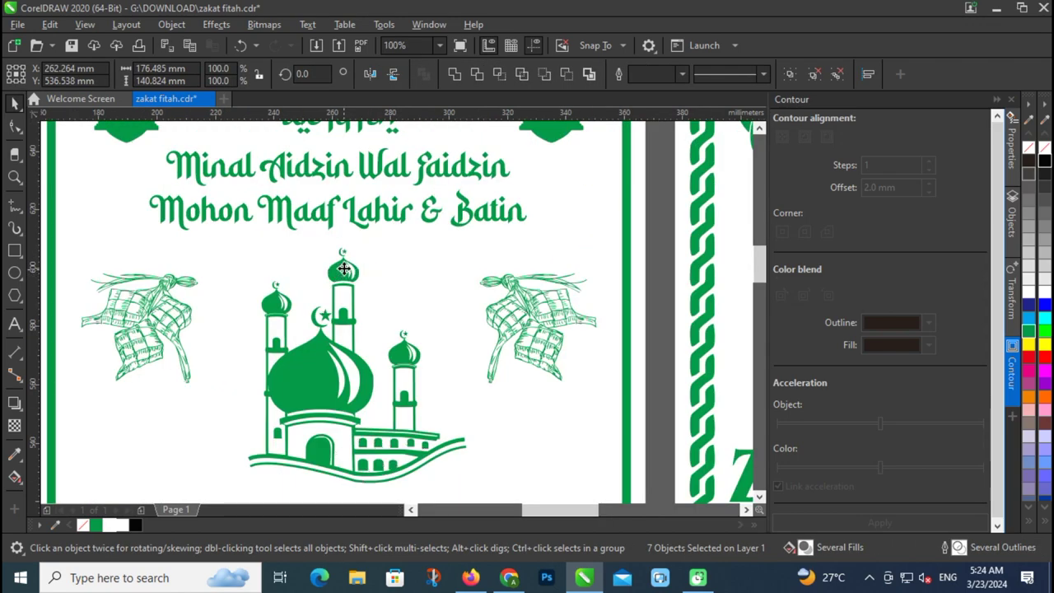
pyautogui.scroll(-2, 325, 272)
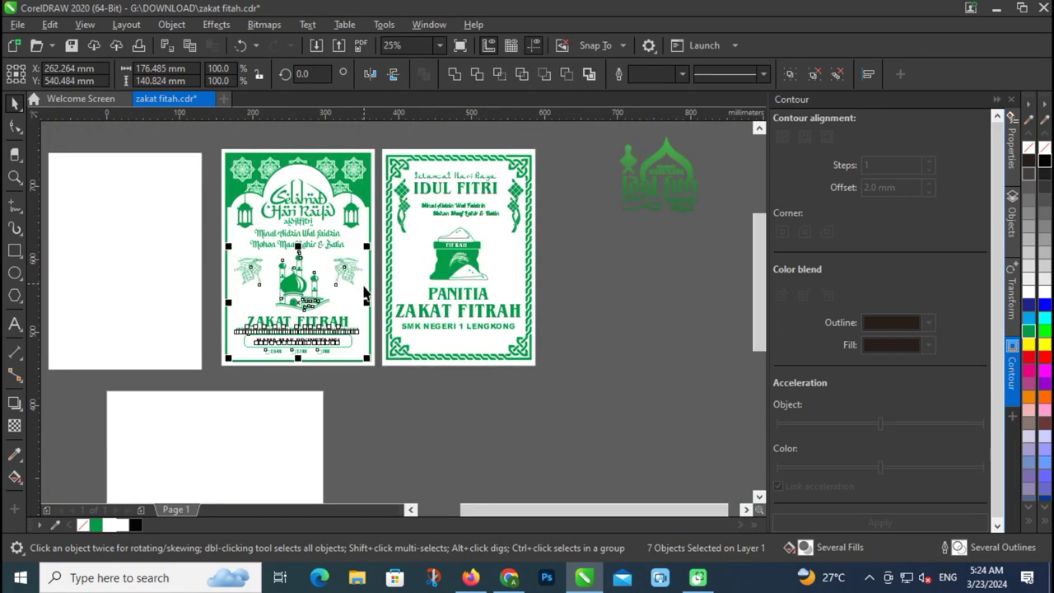
# Move the ketupat pair beside the mosque slightly down and enlarge it to 103.6%.
pyautogui.click(277, 308)
pyautogui.scroll(1, 278, 307)
pyautogui.click(230, 253)
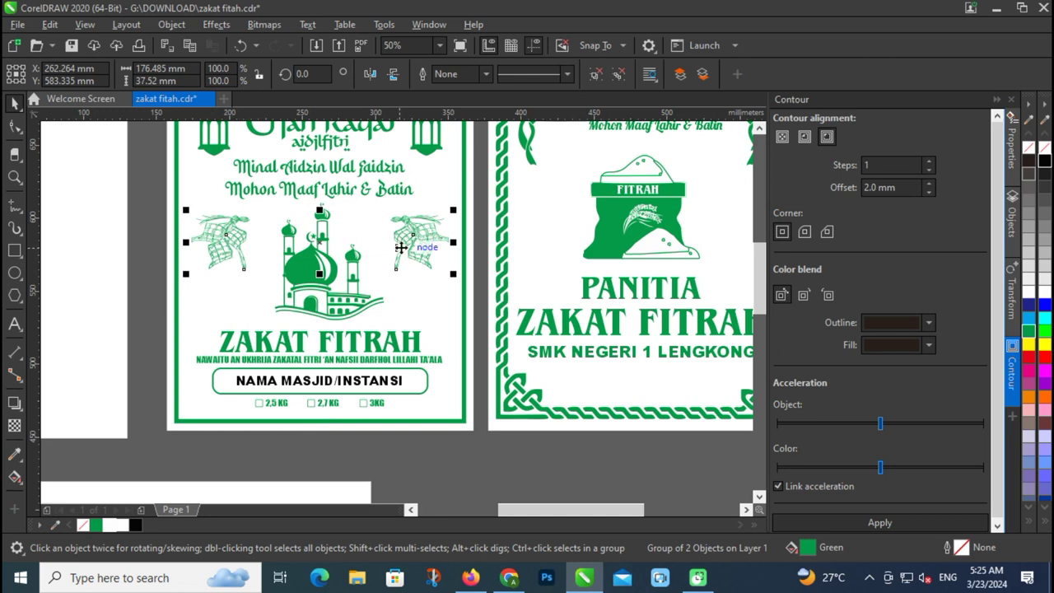
pyautogui.moveTo(416, 247); pyautogui.dragTo(420, 260)
pyautogui.moveTo(454, 291); pyautogui.dragTo(458, 290)
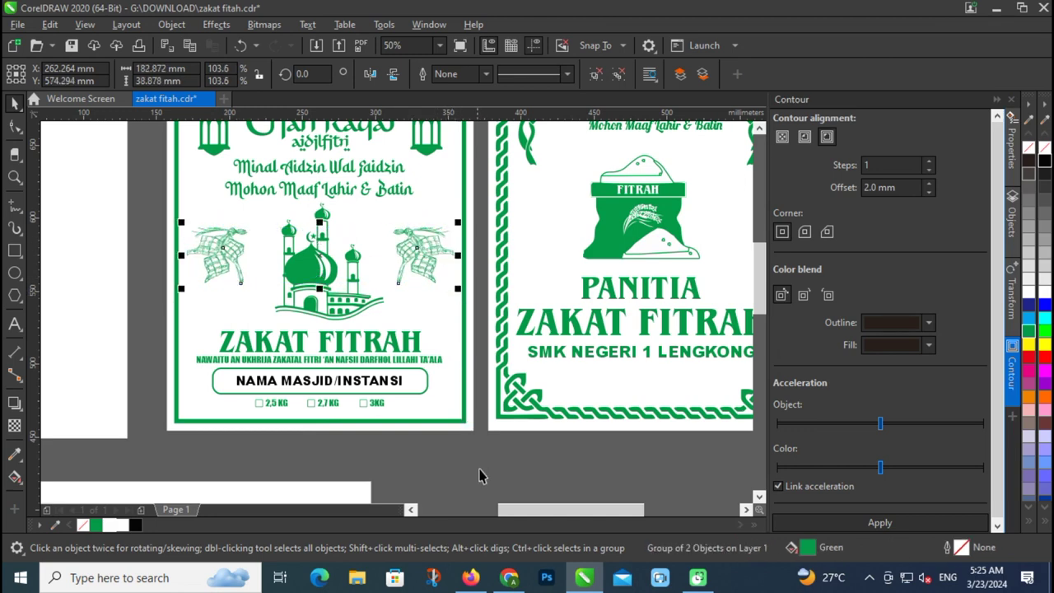
pyautogui.click(480, 482)
# Bring the corner ornament bitmap onto the blank white page and rotate it to 270 degrees.
pyautogui.scroll(-2, 344, 399)
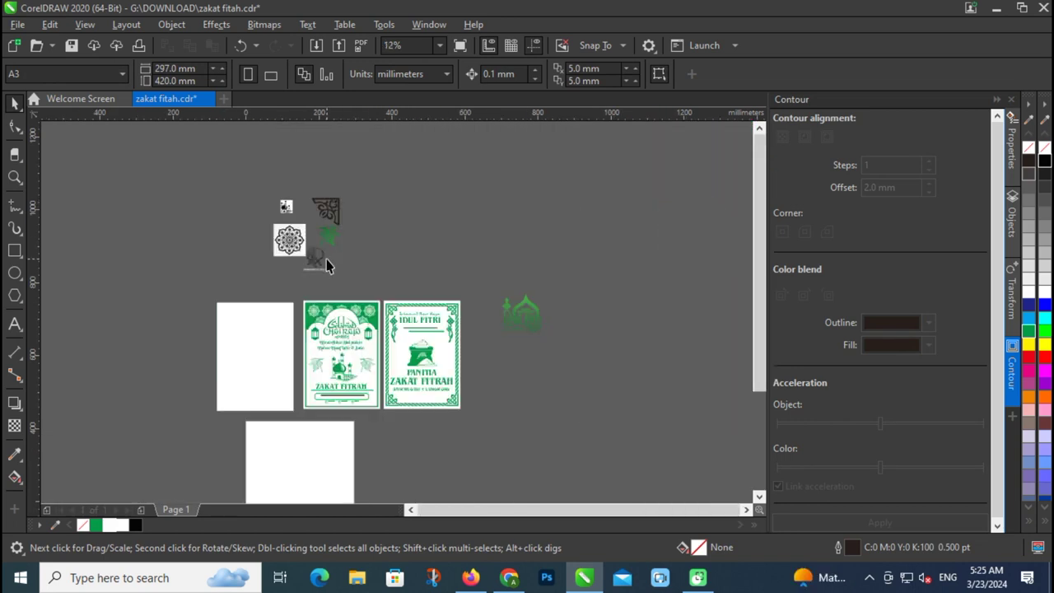
pyautogui.scroll(2, 327, 266)
pyautogui.click(329, 208)
pyautogui.scroll(-2, 327, 196)
pyautogui.moveTo(327, 190); pyautogui.dragTo(278, 352)
pyautogui.scroll(2, 280, 353)
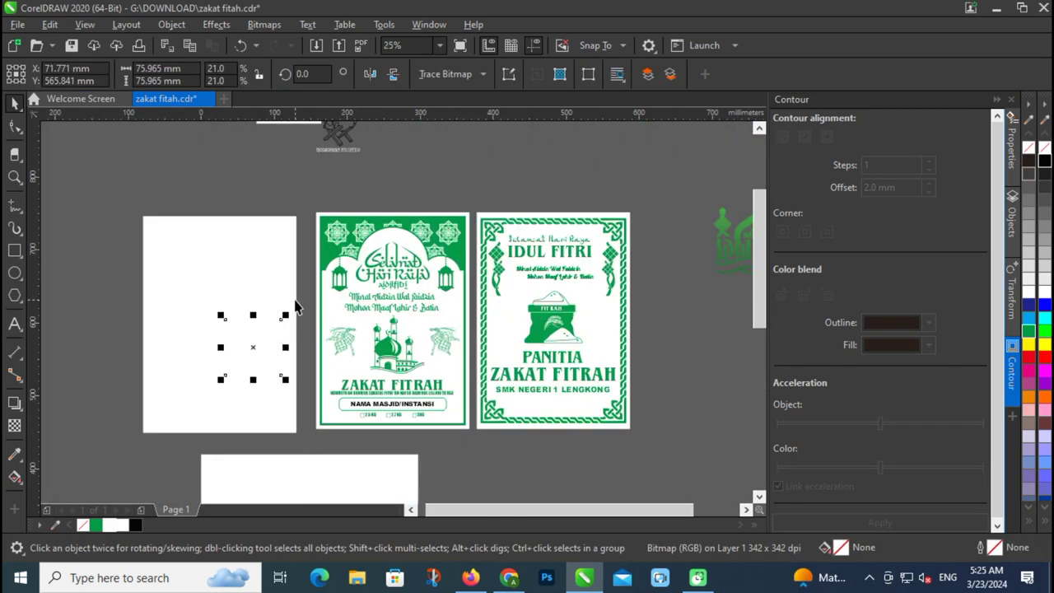
pyautogui.click(260, 337)
pyautogui.moveTo(294, 313); pyautogui.dragTo(295, 385)
pyautogui.scroll(2, 298, 384)
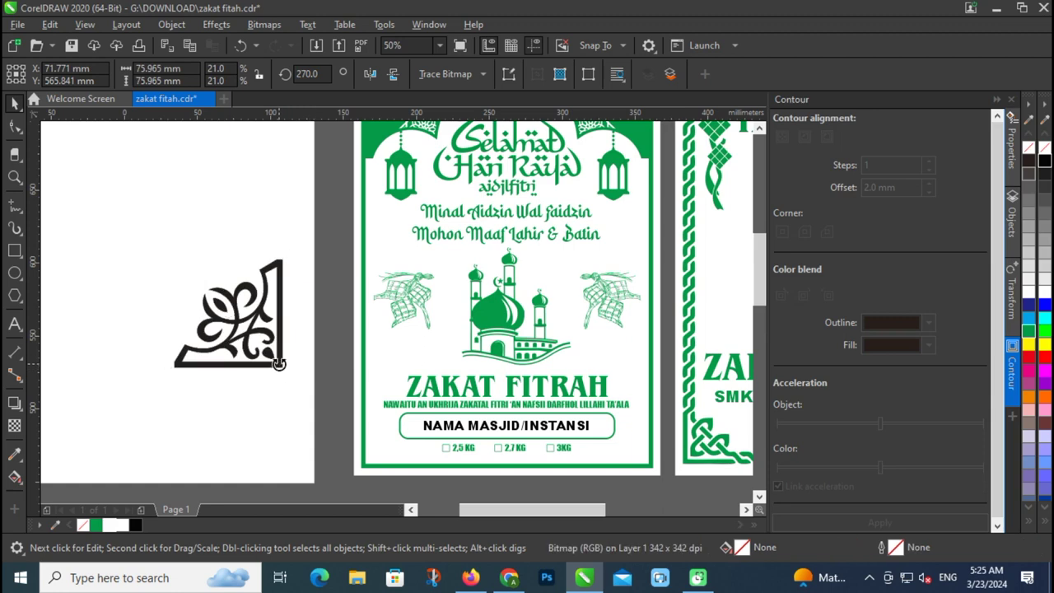
# Fit the corner ornament into the lower-right corner of the poster's green border, scaled down to about 32 mm.
pyautogui.moveTo(281, 362); pyautogui.dragTo(650, 471)
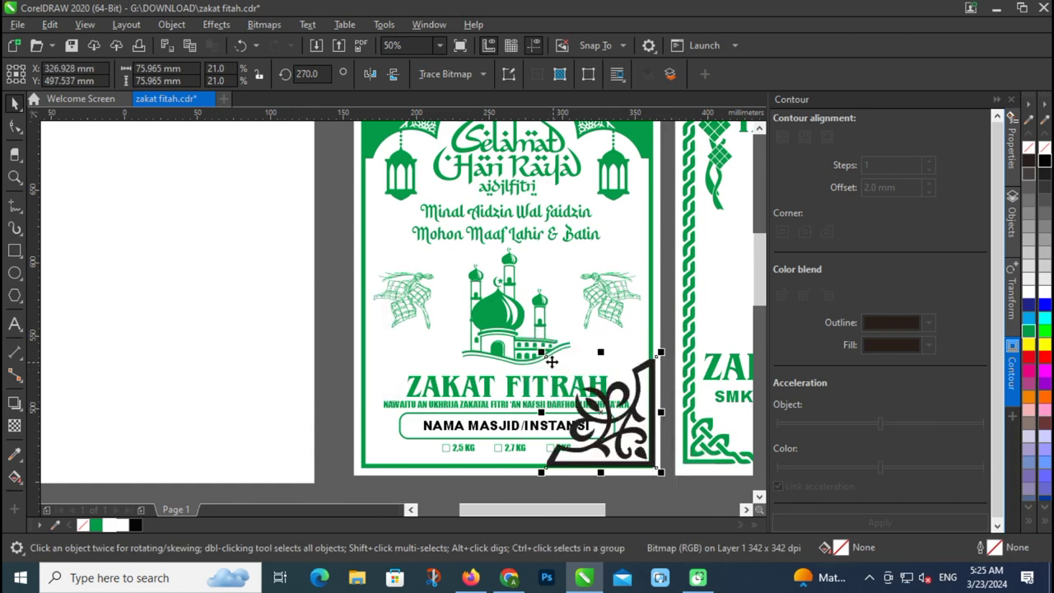
pyautogui.moveTo(541, 352); pyautogui.dragTo(609, 425)
pyautogui.scroll(3, 648, 476)
pyautogui.moveTo(631, 474); pyautogui.dragTo(614, 467)
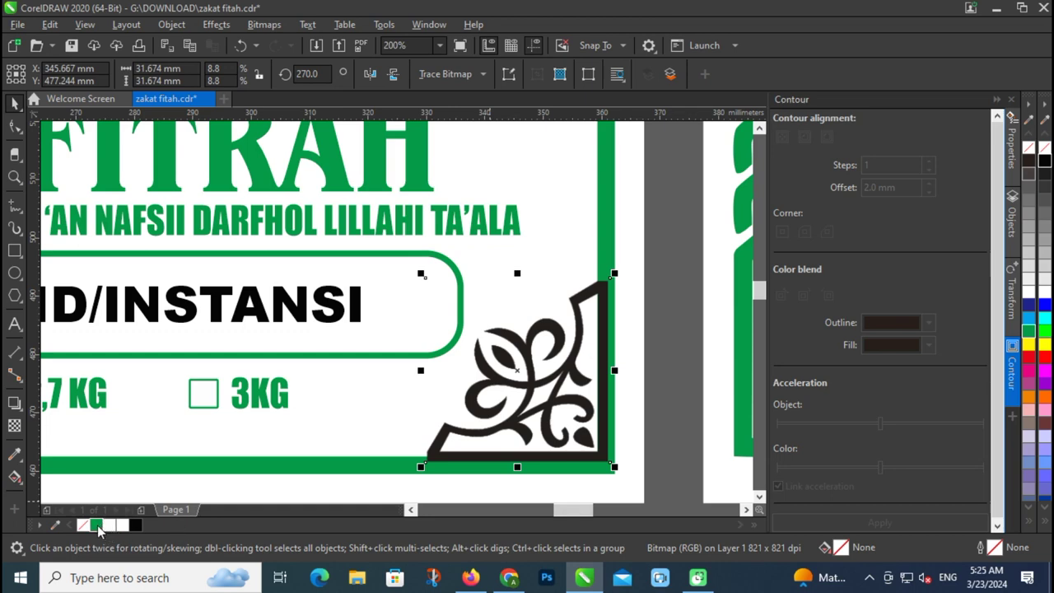
# Outline-trace the corner ornament as Clipart with its background removed and original deleted, and fill it green.
pyautogui.click(442, 77)
pyautogui.moveTo(511, 128)
pyautogui.click(616, 149)
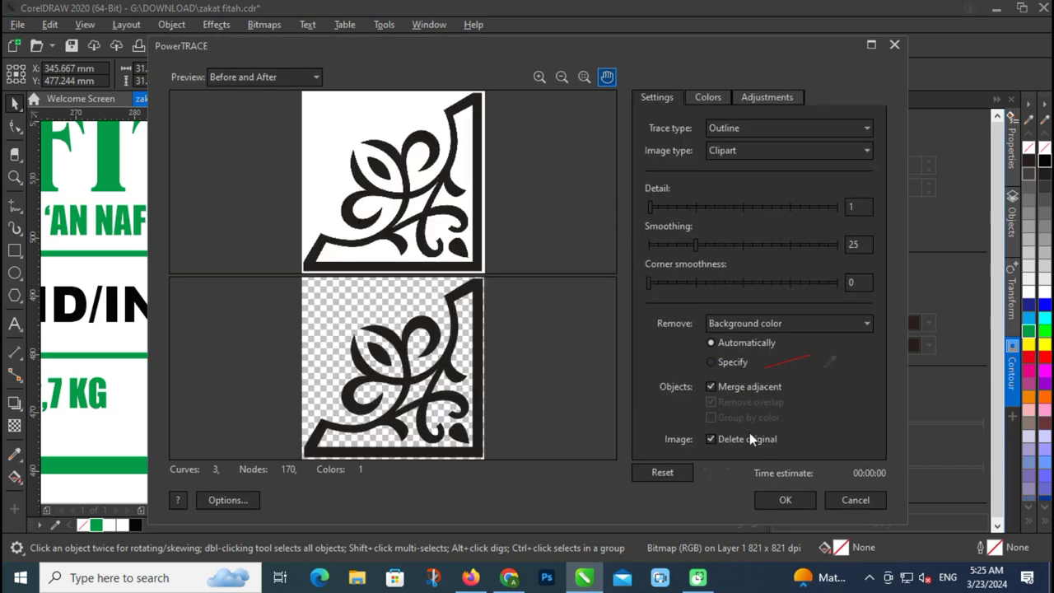
pyautogui.click(792, 500)
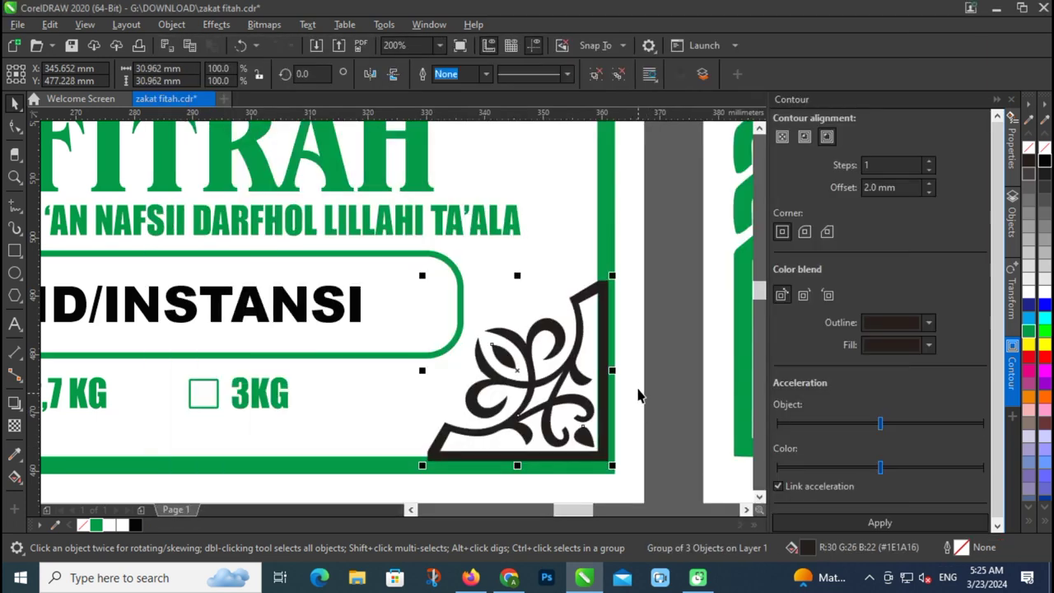
pyautogui.click(95, 526)
pyautogui.scroll(-4, 548, 412)
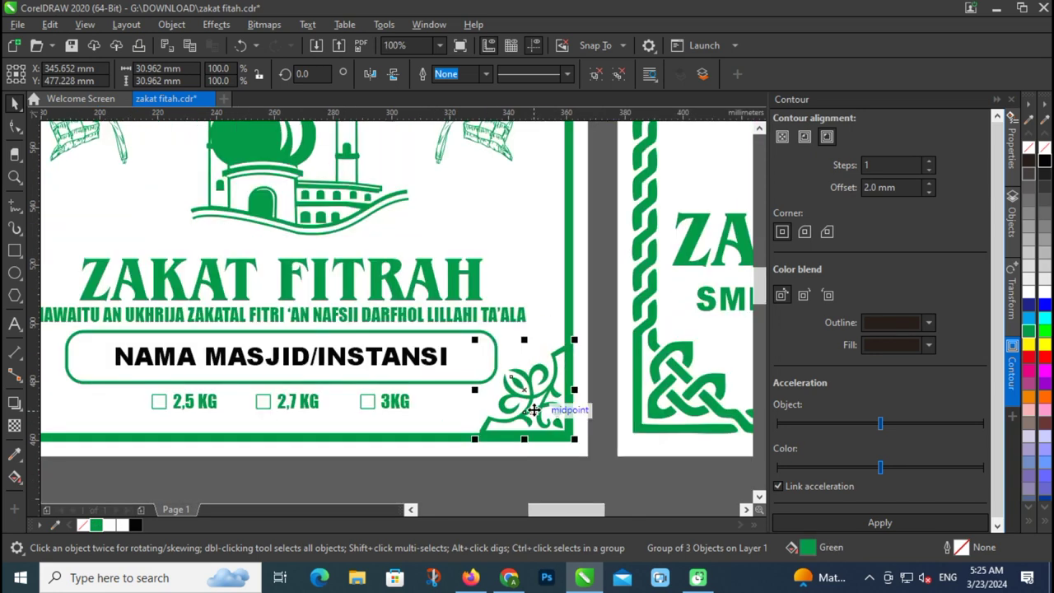
# Copy the green corner ornament to the poster's lower-left corner and mirror it horizontally.
pyautogui.moveTo(539, 404); pyautogui.dragTo(195, 402)
pyautogui.click(369, 74)
pyautogui.scroll(2, 369, 414)
# Group the two lower corner ornaments and align the group with the poster's green border.
pyautogui.keyDown('shift'); pyautogui.click(712, 399); pyautogui.keyUp('shift')
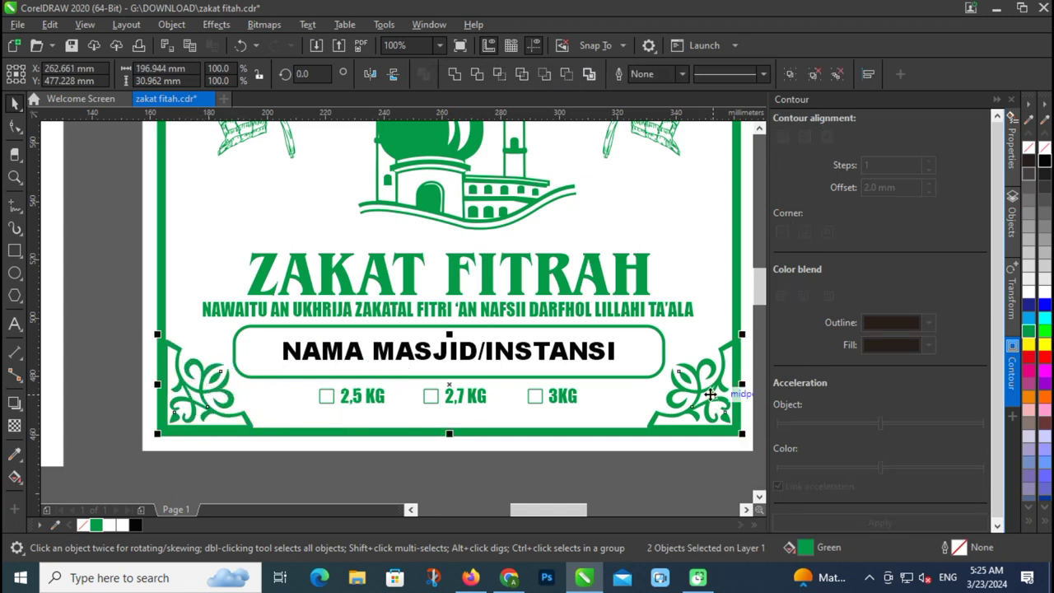
pyautogui.hotkey('ctrl', 'g')
pyautogui.keyDown('shift'); pyautogui.click(607, 435); pyautogui.keyUp('shift')
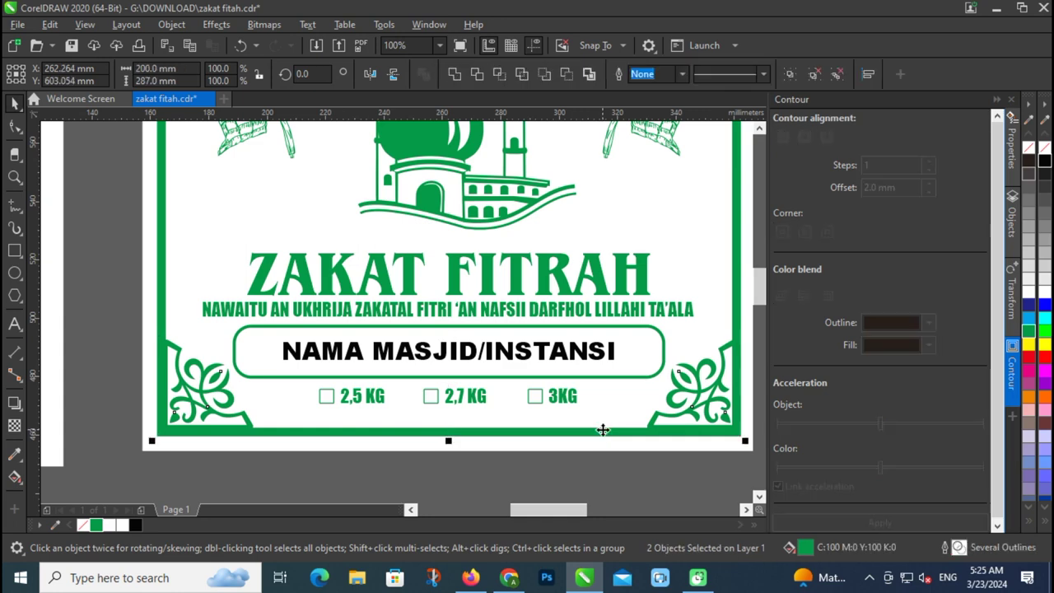
pyautogui.scroll(-2, 458, 440)
# Recolour the NAMA MASJID/INSTANSI text green to match the poster.
pyautogui.click(512, 397)
pyautogui.click(96, 525)
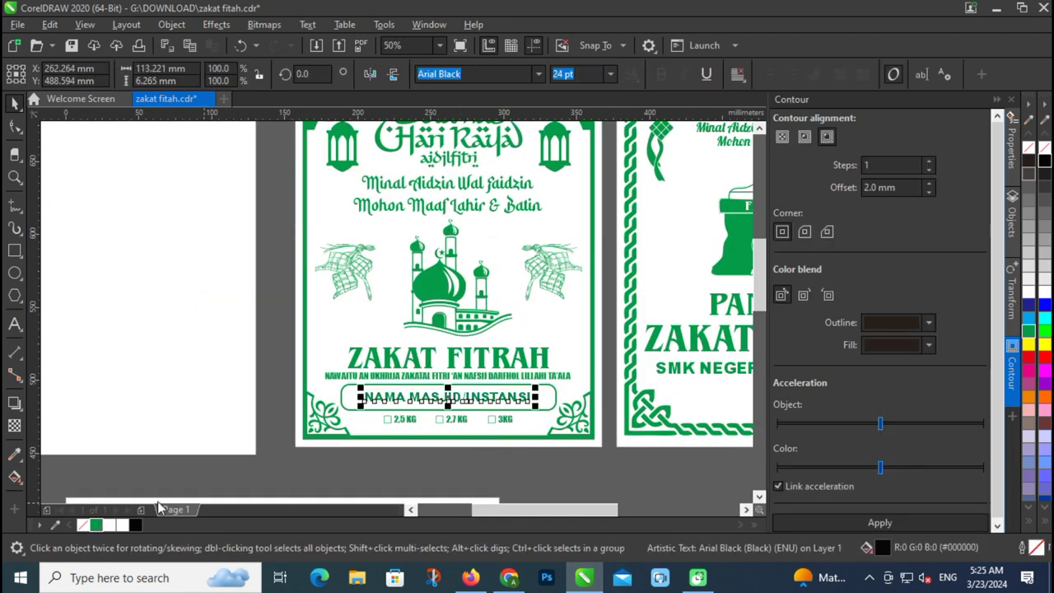
pyautogui.click(224, 393)
pyautogui.scroll(-1, 356, 290)
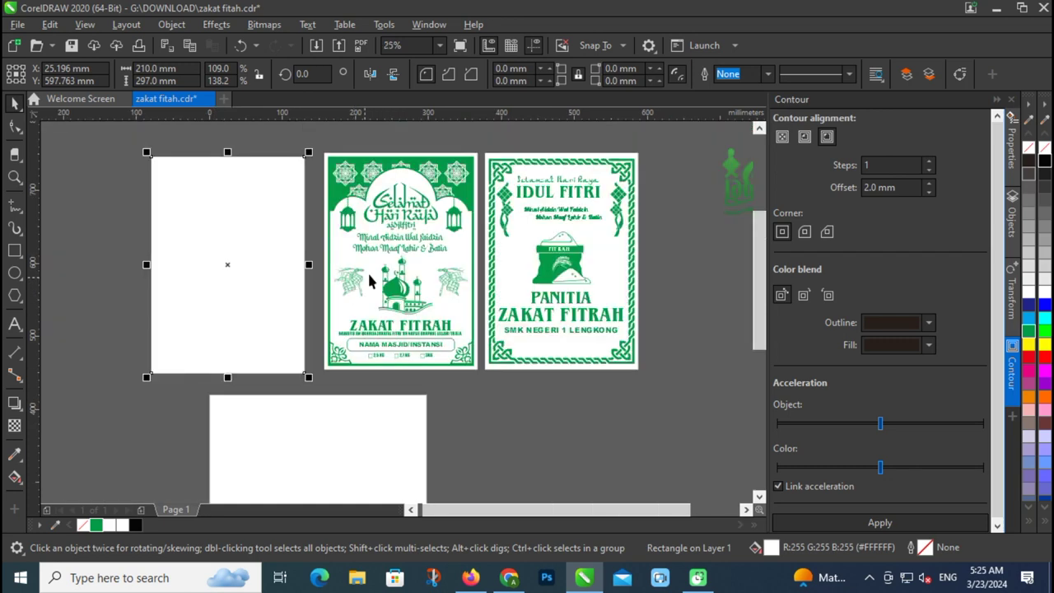
pyautogui.click(509, 424)
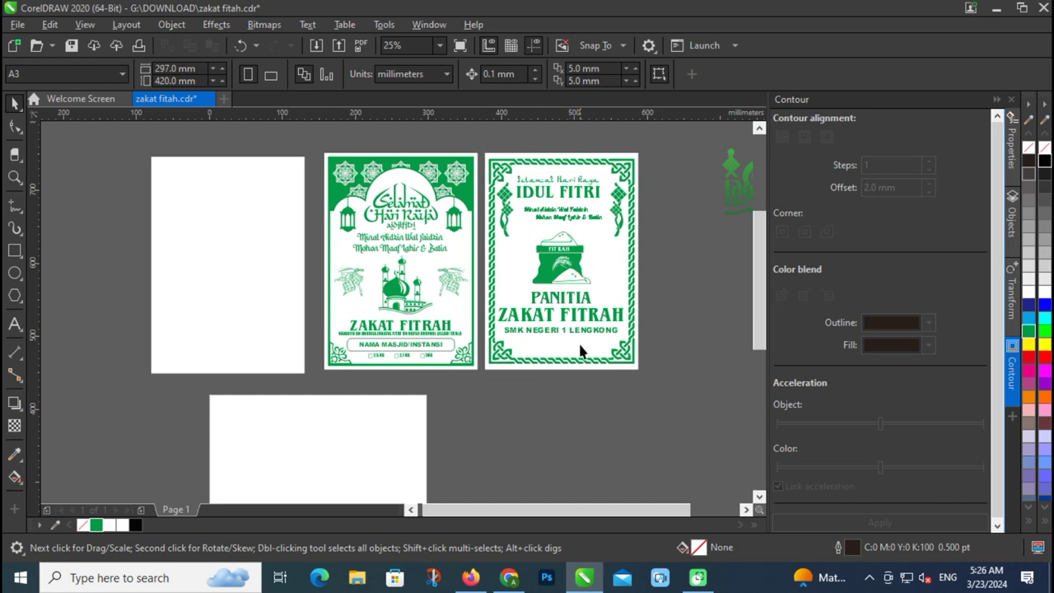
# Copy the mosque onto the blank white page, centre it horizontally and size it to about 115 by 114 mm.
pyautogui.click(414, 307)
pyautogui.moveTo(420, 297); pyautogui.dragTo(267, 320)
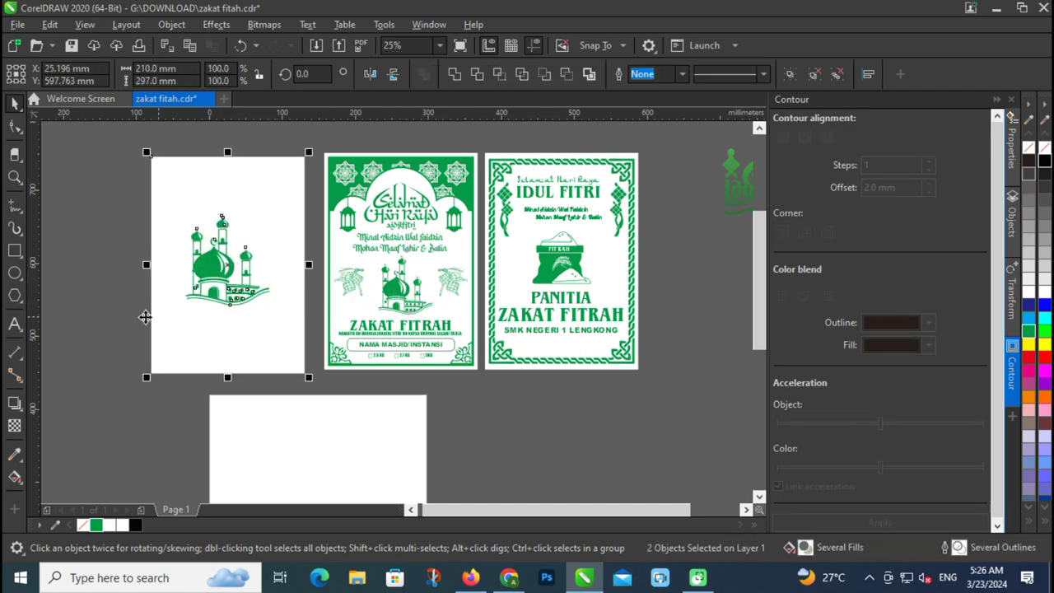
pyautogui.click(202, 319)
pyautogui.click(212, 290)
pyautogui.scroll(1, 210, 247)
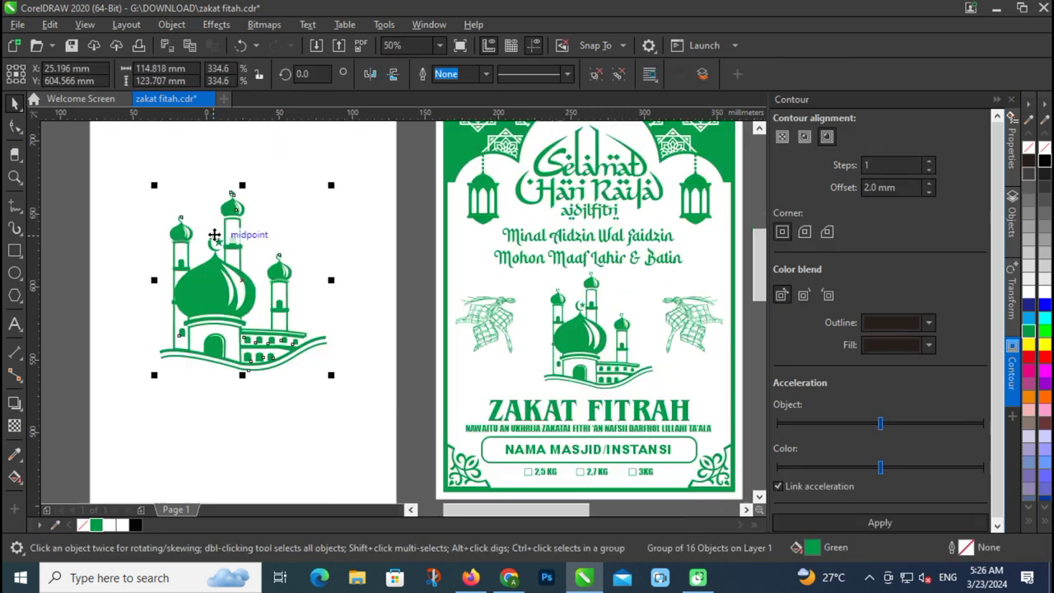
pyautogui.moveTo(241, 181); pyautogui.dragTo(241, 195)
pyautogui.scroll(-1, 263, 184)
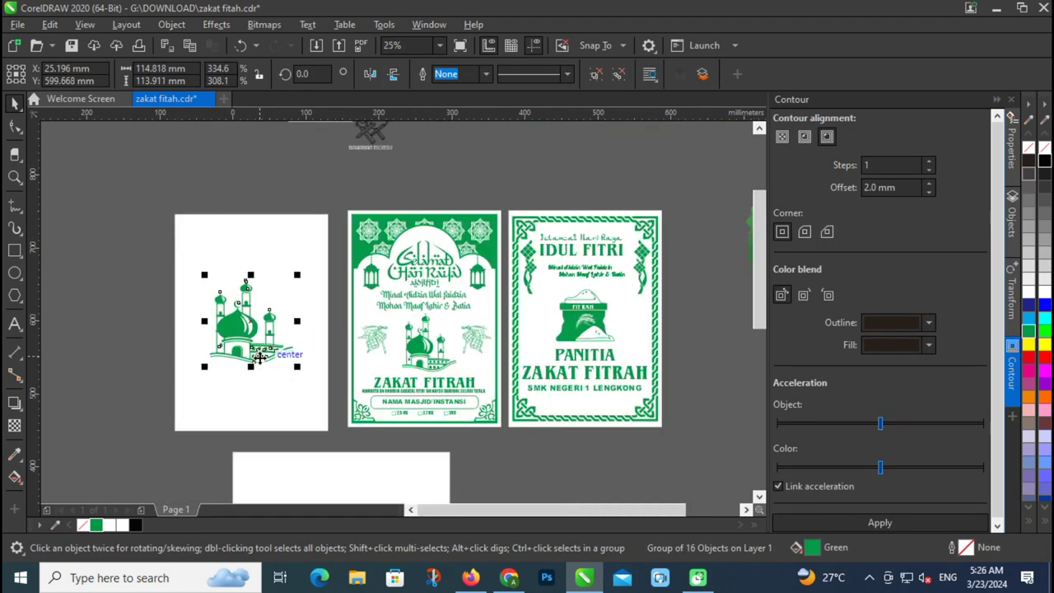
# Move the drum image with RAMADAN KAREEM above the blank page and convert it to a 300 dpi CMYK bitmap.
pyautogui.scroll(-1, 383, 187)
pyautogui.scroll(1, 383, 188)
pyautogui.click(375, 179)
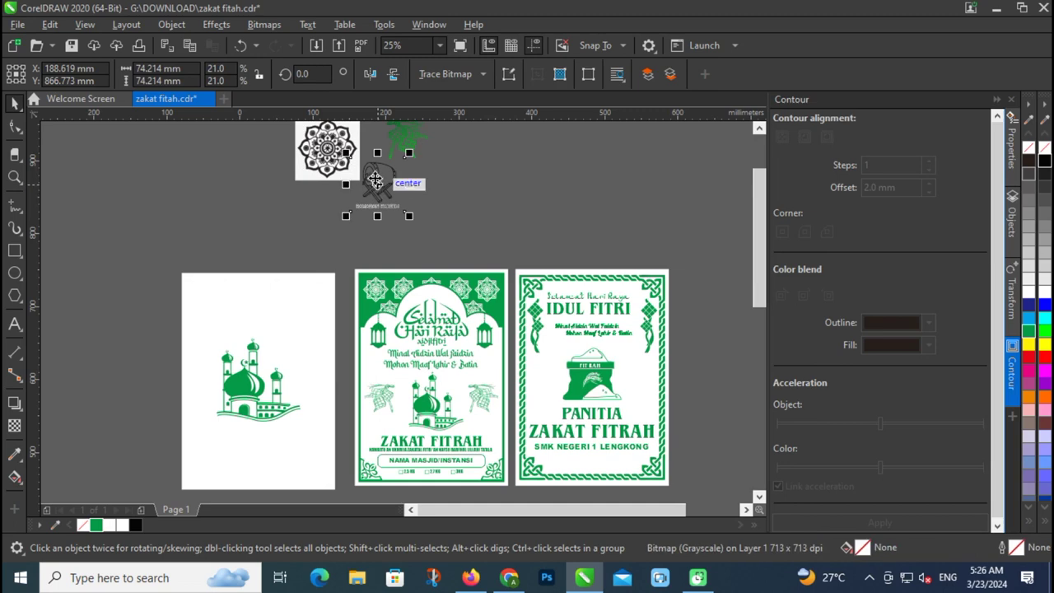
pyautogui.moveTo(375, 180); pyautogui.dragTo(265, 211)
pyautogui.scroll(2, 275, 206)
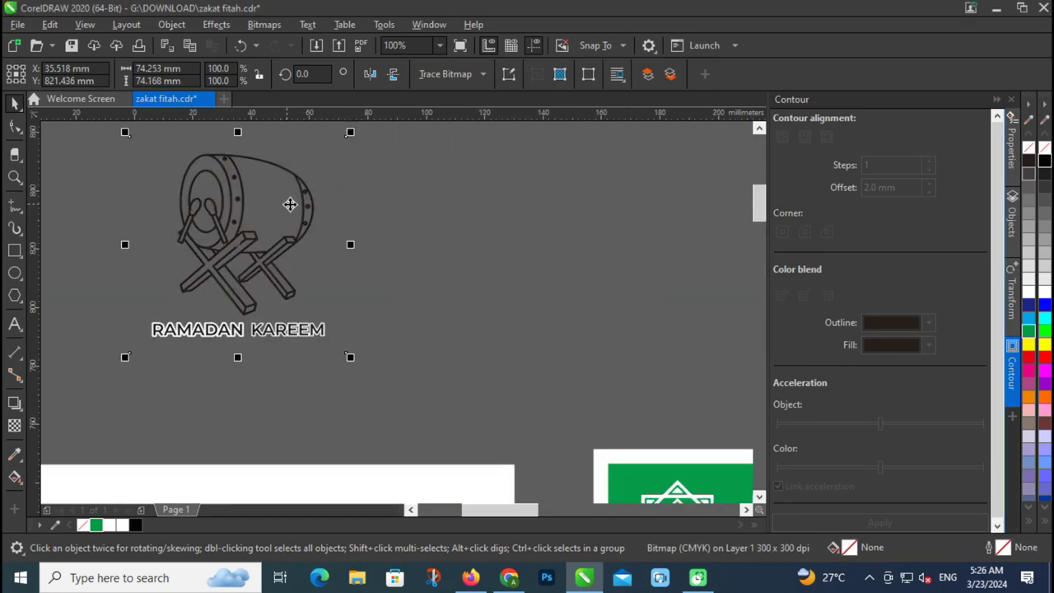
# Outline-trace the drum bitmap as Clipart with detail 88, removing the background and deleting the original.
pyautogui.click(445, 73)
pyautogui.moveTo(470, 129)
pyautogui.click(562, 184)
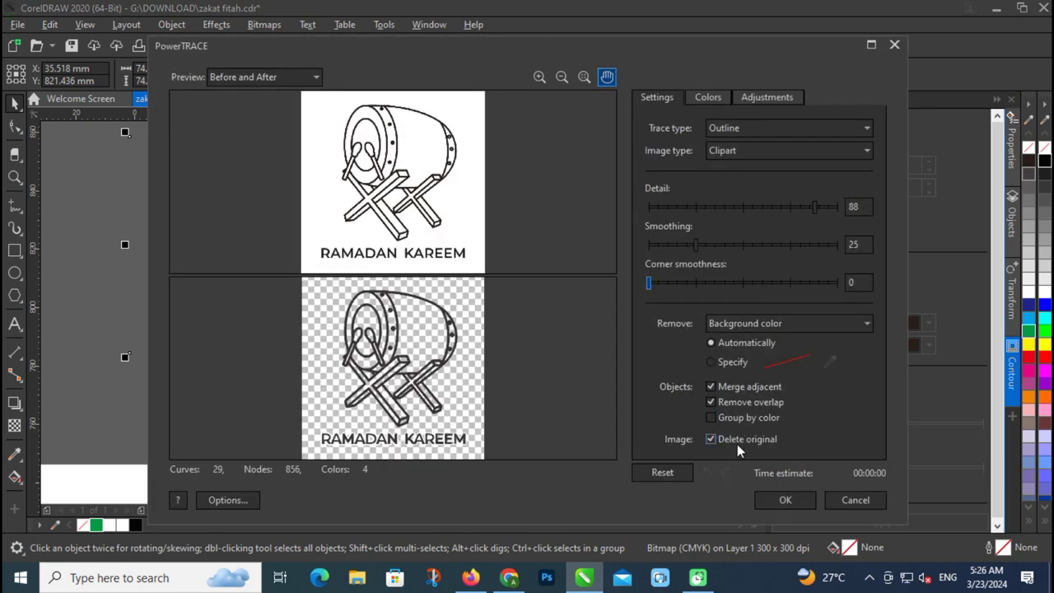
pyautogui.click(782, 500)
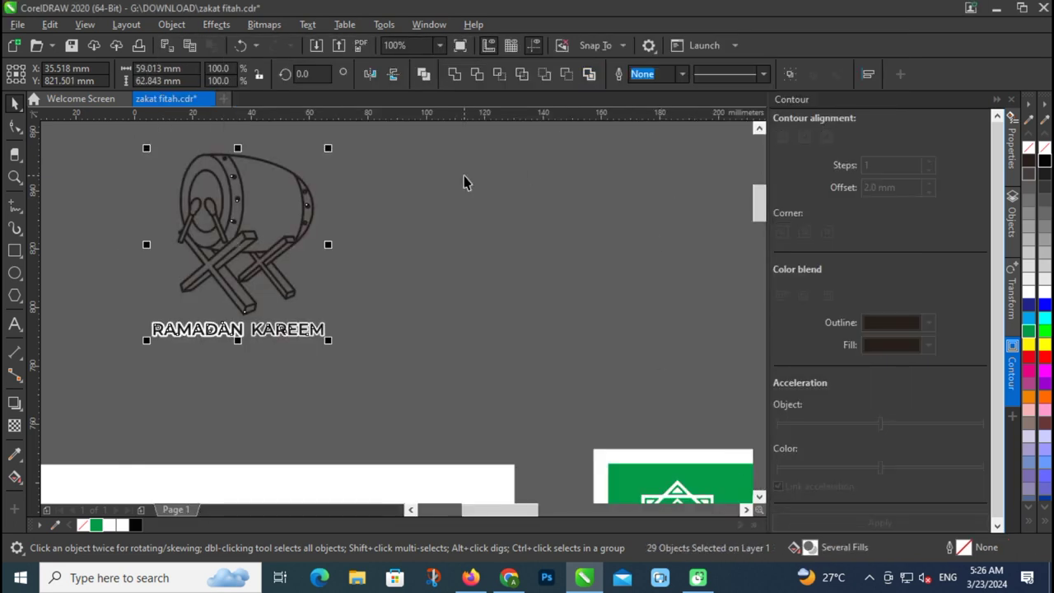
# Select only the traced drum without the RAMADAN KAREEM text and move it to the mosque's lower left.
pyautogui.click(365, 159)
pyautogui.moveTo(401, 145); pyautogui.dragTo(128, 327)
pyautogui.scroll(-4, 280, 214)
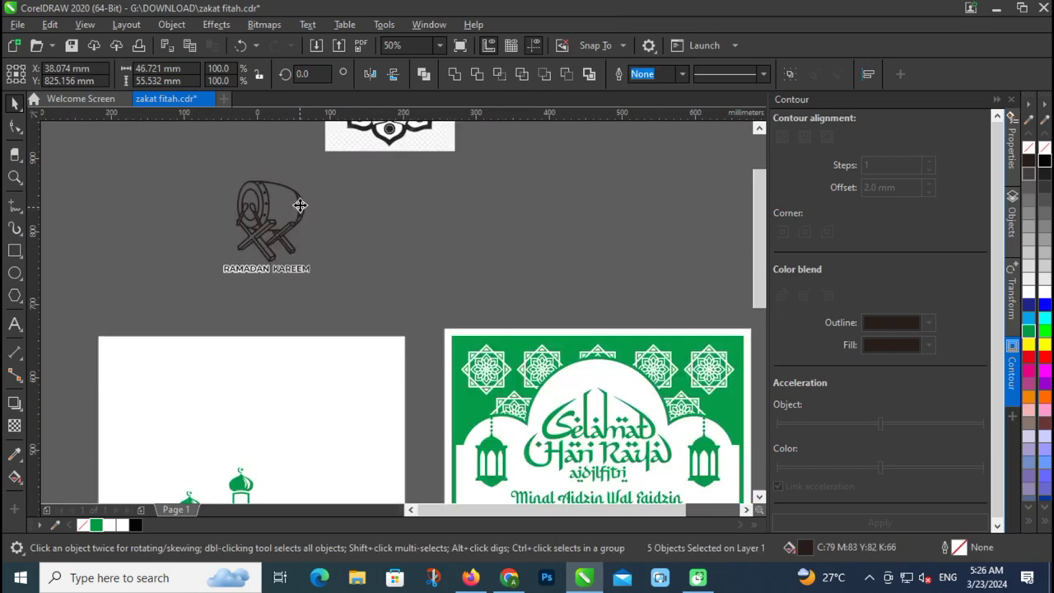
pyautogui.moveTo(283, 212); pyautogui.dragTo(242, 404)
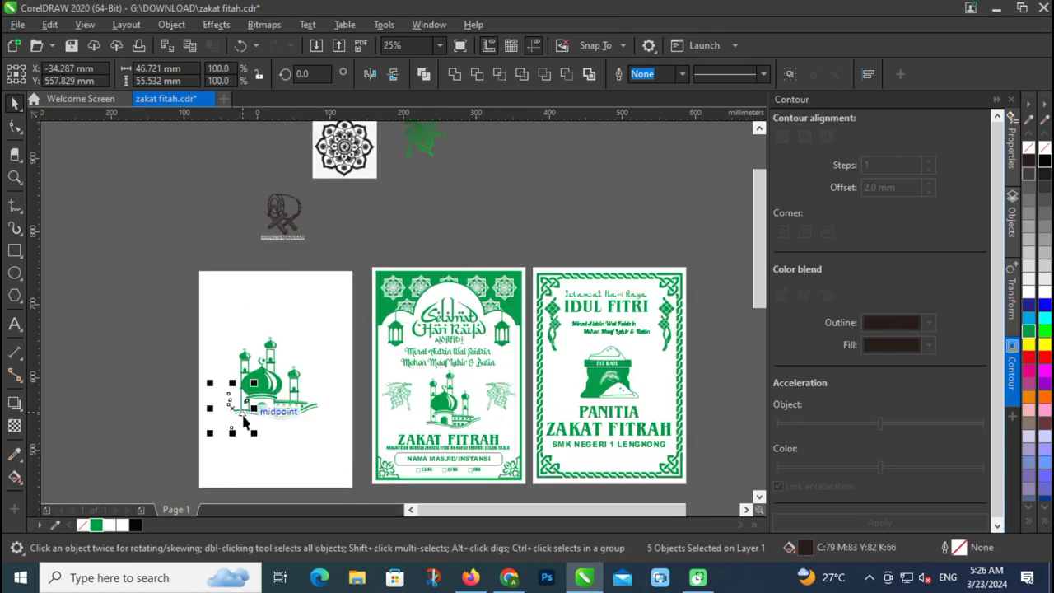
# Create a white-filled boundary shape around the drum and group it with the drum's linework.
pyautogui.scroll(4, 240, 407)
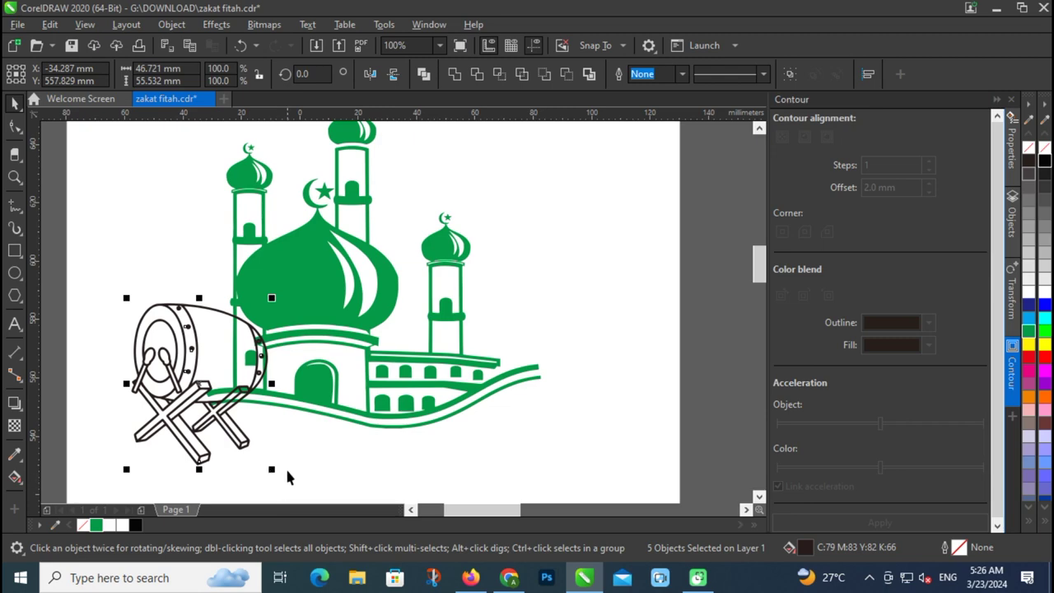
pyautogui.hotkey('ctrl', 'l')
pyautogui.click(1044, 294)
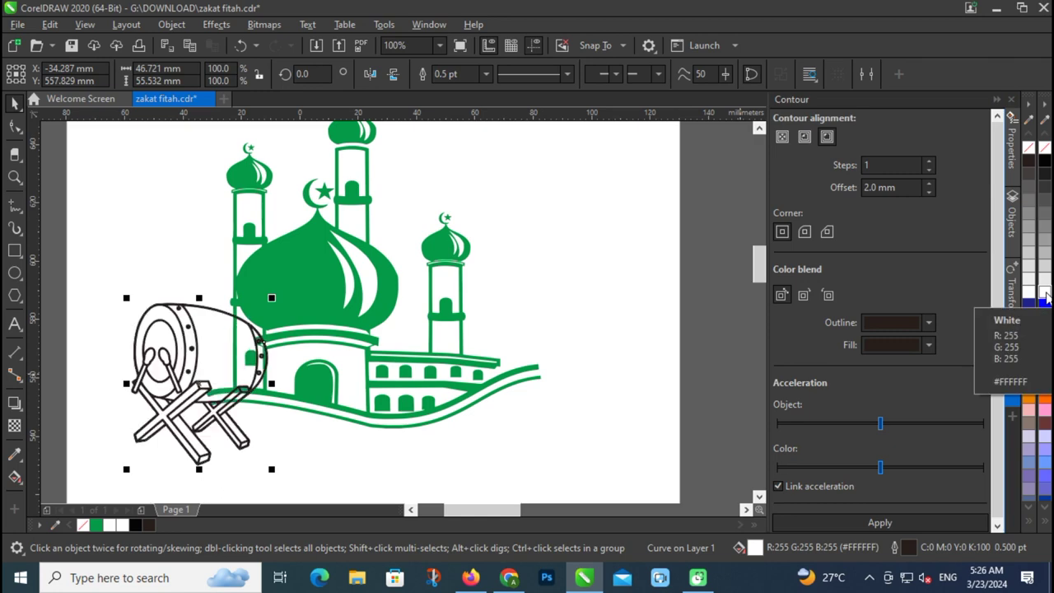
pyautogui.scroll(-2, 348, 397)
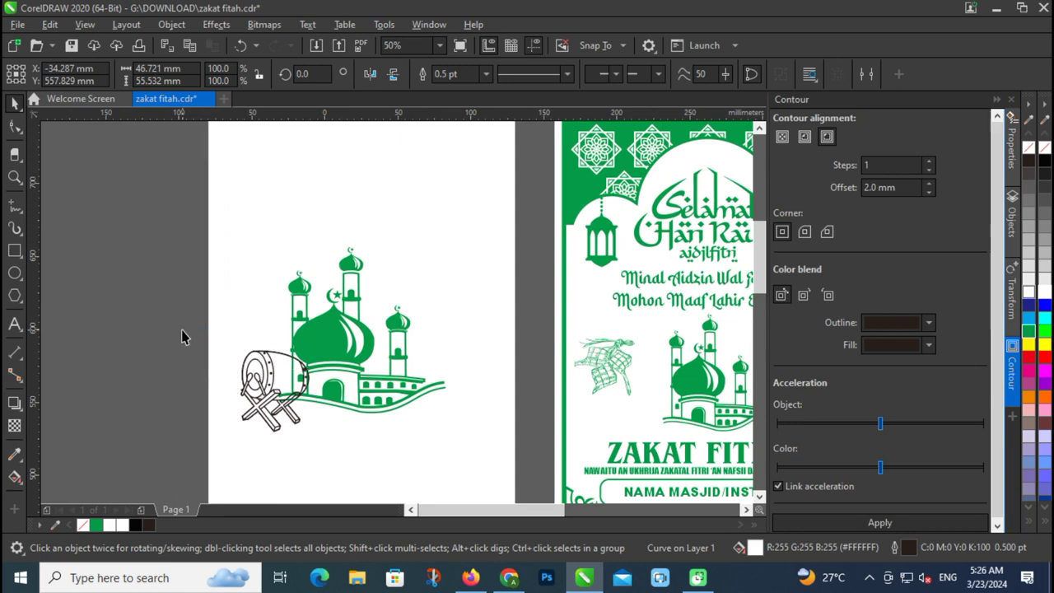
pyautogui.moveTo(313, 445); pyautogui.dragTo(322, 444)
pyautogui.hotkey('ctrl', 'g')
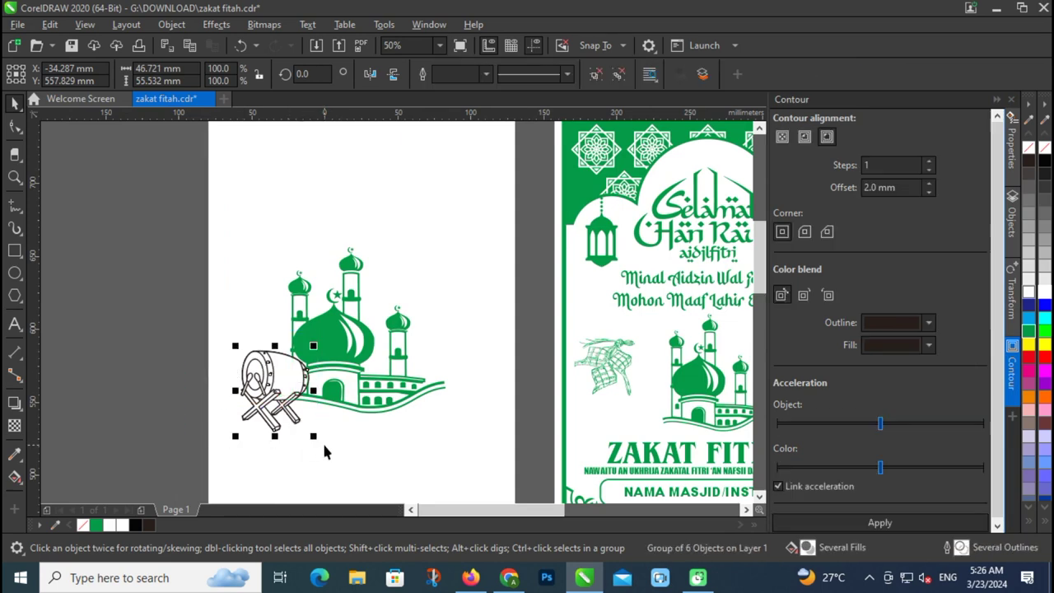
# Scale the drum group down to 68.8% and move it onto the empty area left of the white page.
pyautogui.scroll(2, 326, 393)
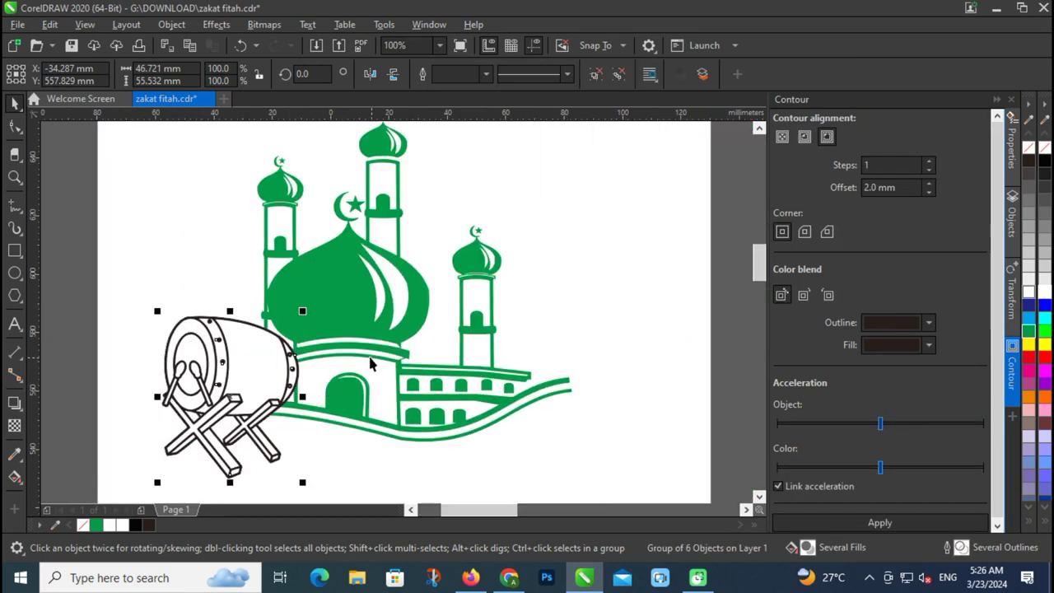
pyautogui.moveTo(304, 314); pyautogui.dragTo(282, 341)
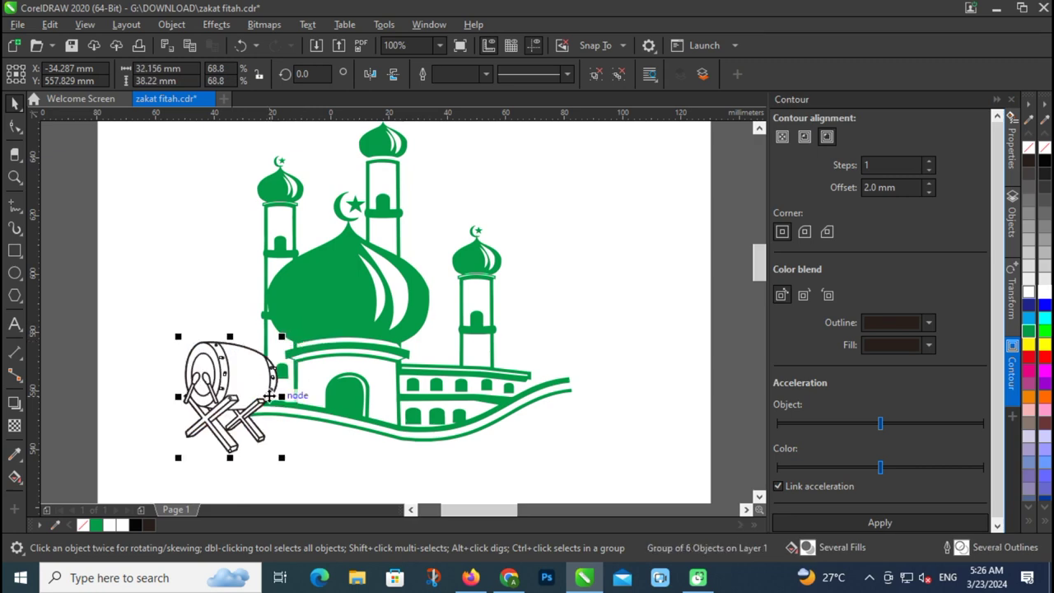
pyautogui.scroll(2, 251, 393)
pyautogui.moveTo(244, 381); pyautogui.dragTo(275, 389)
pyautogui.scroll(-2, 280, 365)
pyautogui.moveTo(314, 359); pyautogui.dragTo(192, 359)
pyautogui.scroll(6, 198, 359)
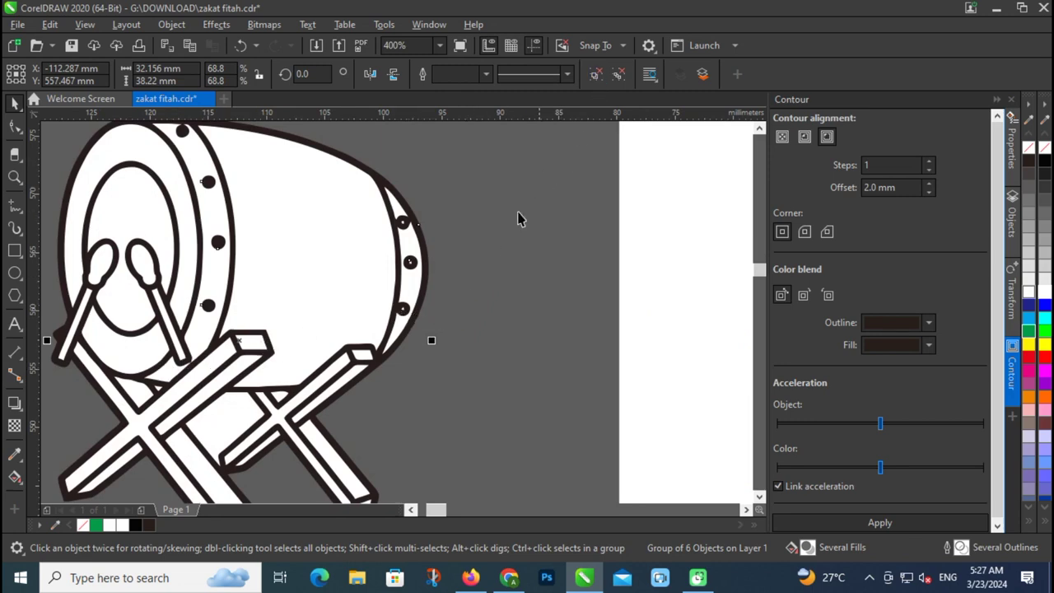
# Move the white backing shape off the drum to the left, ungroup the drum's linework and weld its pieces into one curve.
pyautogui.keyDown('ctrl'); pyautogui.click(312, 270); pyautogui.keyUp('ctrl')
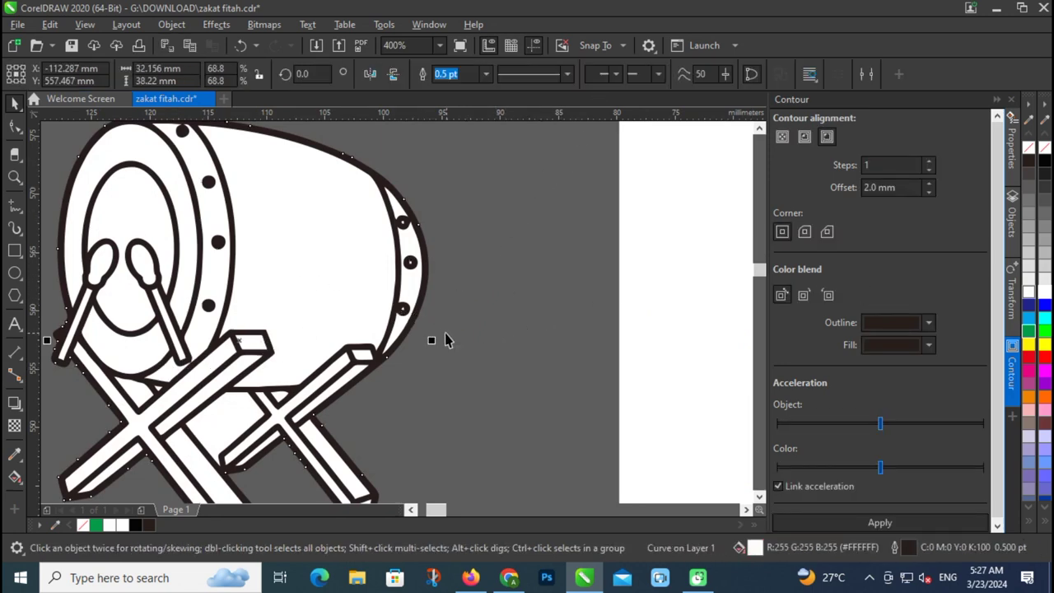
pyautogui.scroll(-3, 445, 340)
pyautogui.moveTo(407, 322); pyautogui.dragTo(287, 322)
pyautogui.click(393, 346)
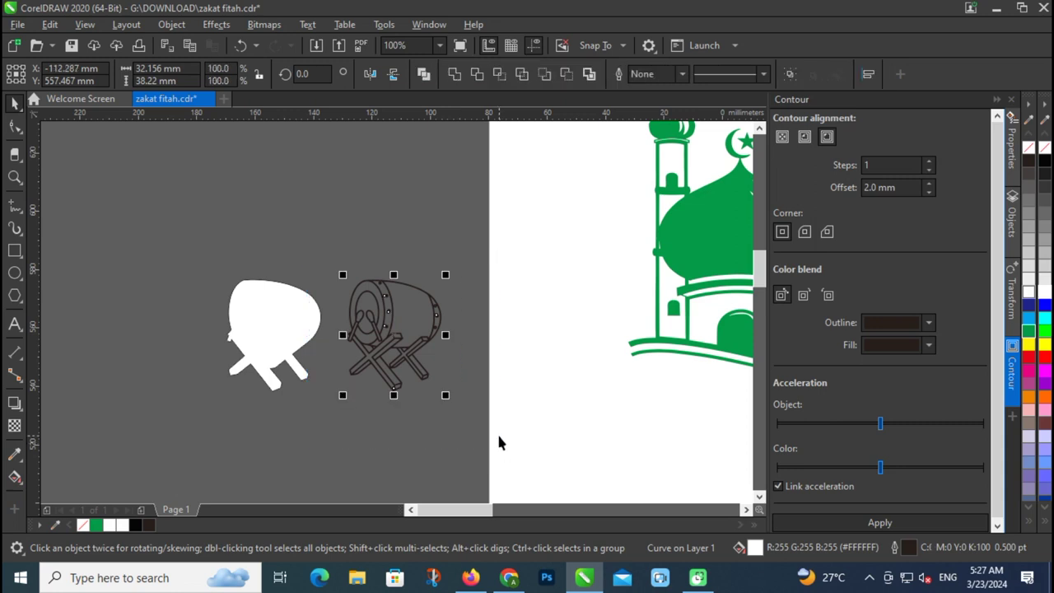
pyautogui.hotkey('ctrl', 'u')
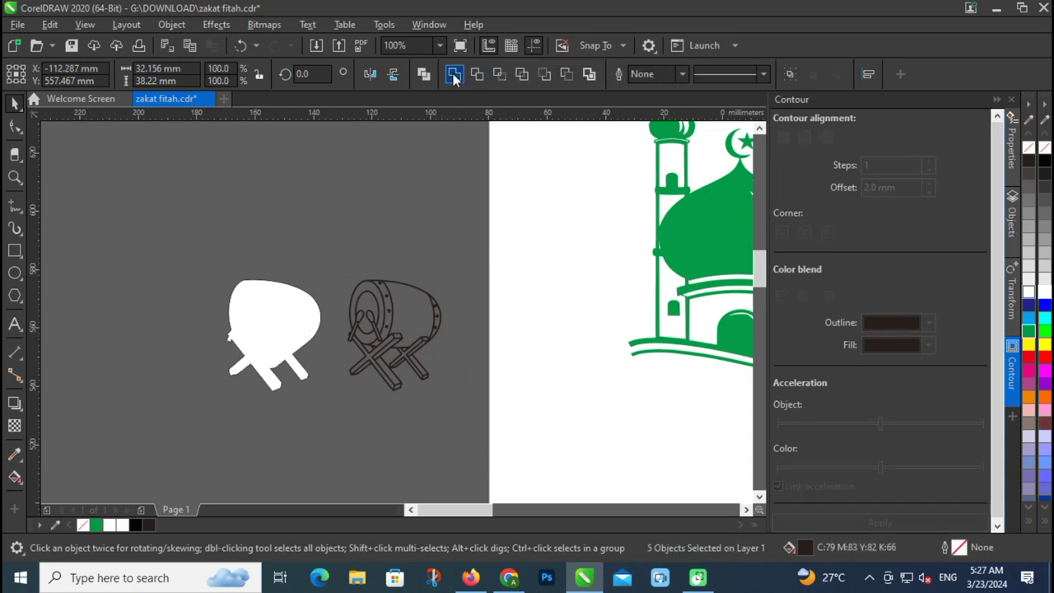
pyautogui.click(454, 75)
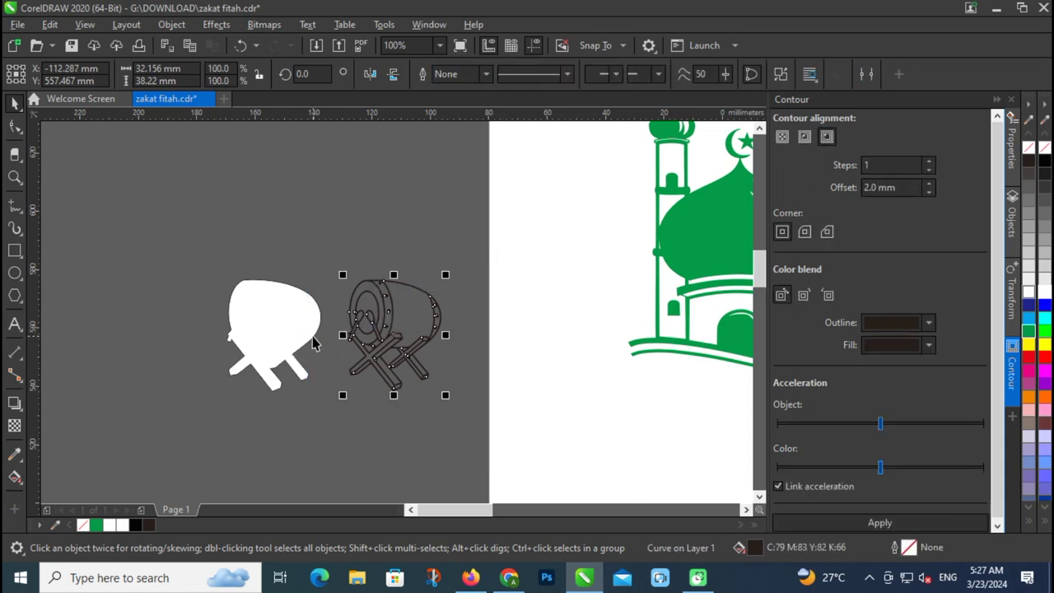
# Move the welded drum linework onto the white page, over the mosque's lower-left corner.
pyautogui.press('Delete')
pyautogui.hotkey('ctrl', 'z')
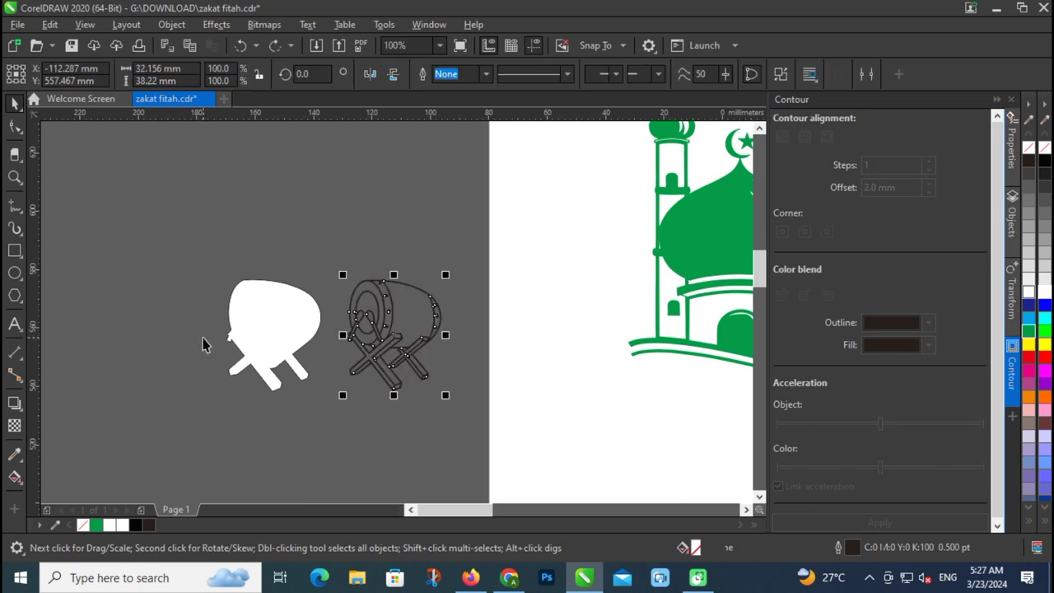
pyautogui.scroll(-2, 206, 346)
pyautogui.scroll(2, 305, 346)
pyautogui.moveTo(313, 348); pyautogui.dragTo(561, 348)
pyautogui.scroll(-2, 561, 348)
pyautogui.scroll(2, 553, 349)
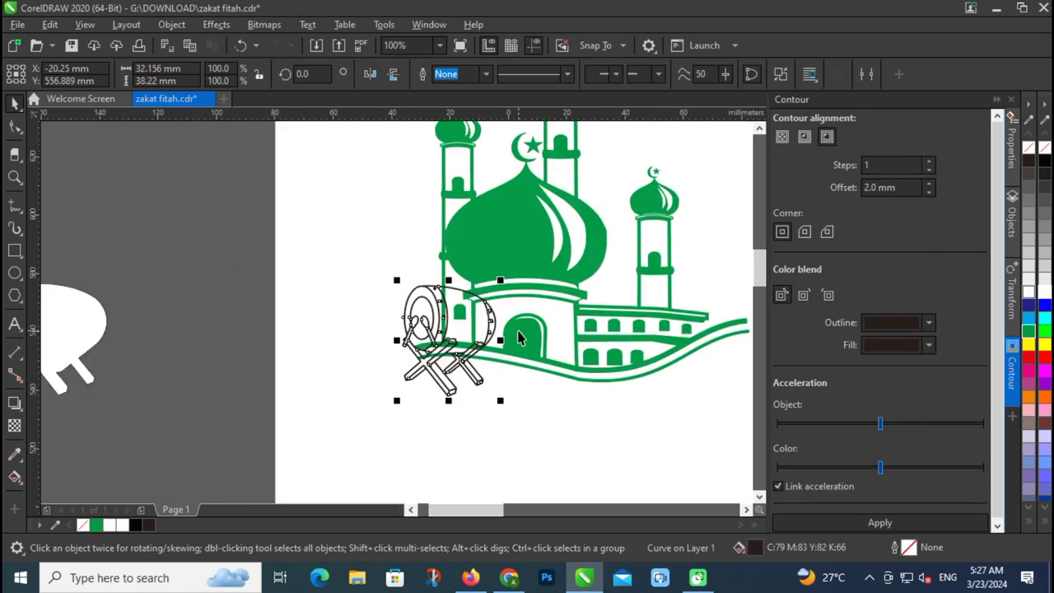
# Mirror the drum horizontally, enlarge it to about 37.3 mm wide, and create a boundary shape around it.
pyautogui.click(394, 74)
pyautogui.moveTo(482, 370); pyautogui.dragTo(505, 439)
pyautogui.scroll(2, 464, 363)
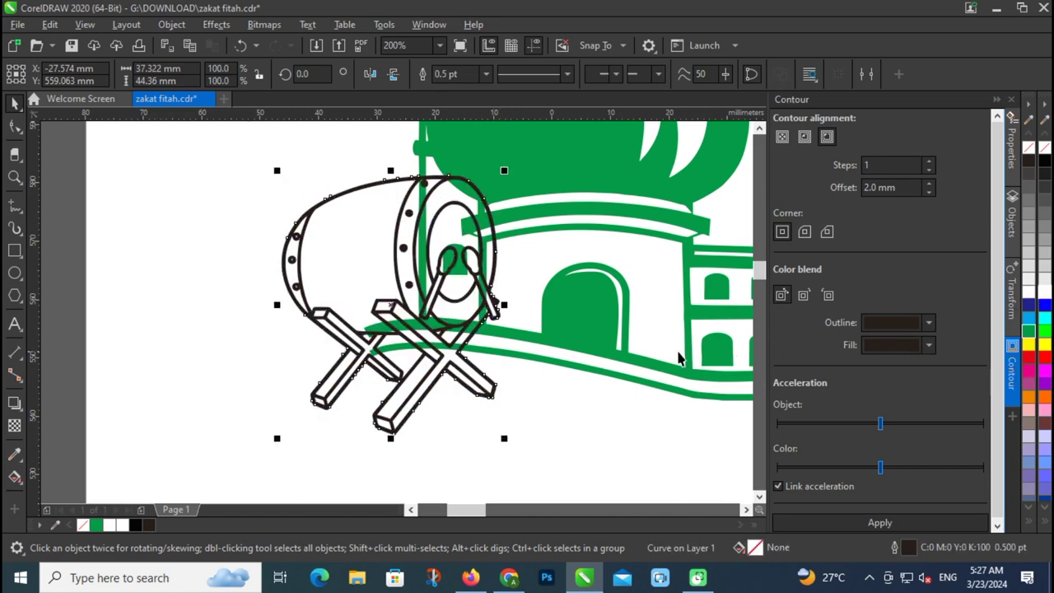
# Select the drum's linework and fill it with the mosque's green.
pyautogui.click(516, 315)
pyautogui.click(464, 336)
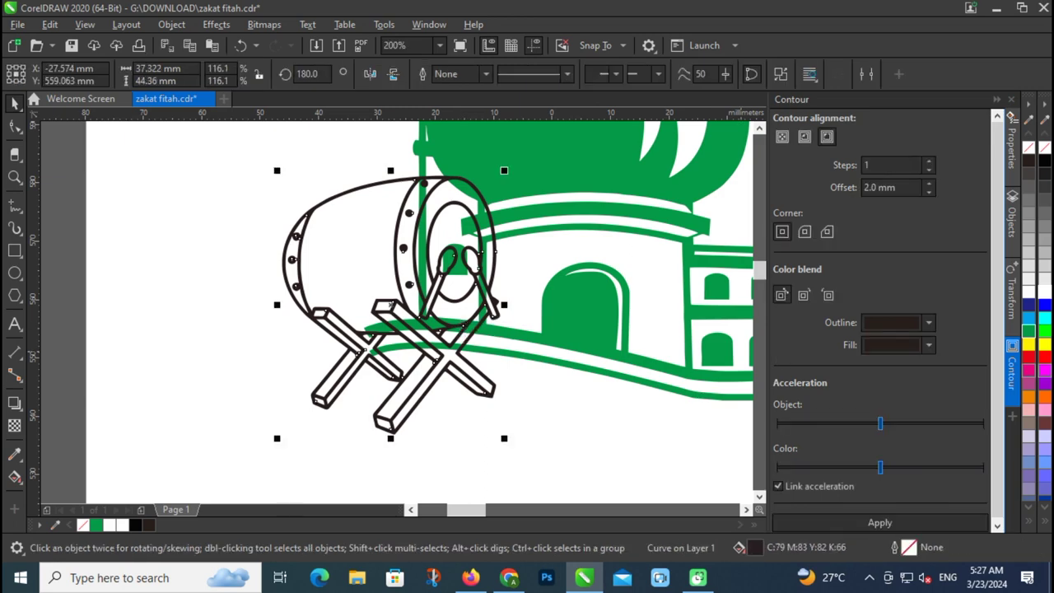
pyautogui.click(1028, 332)
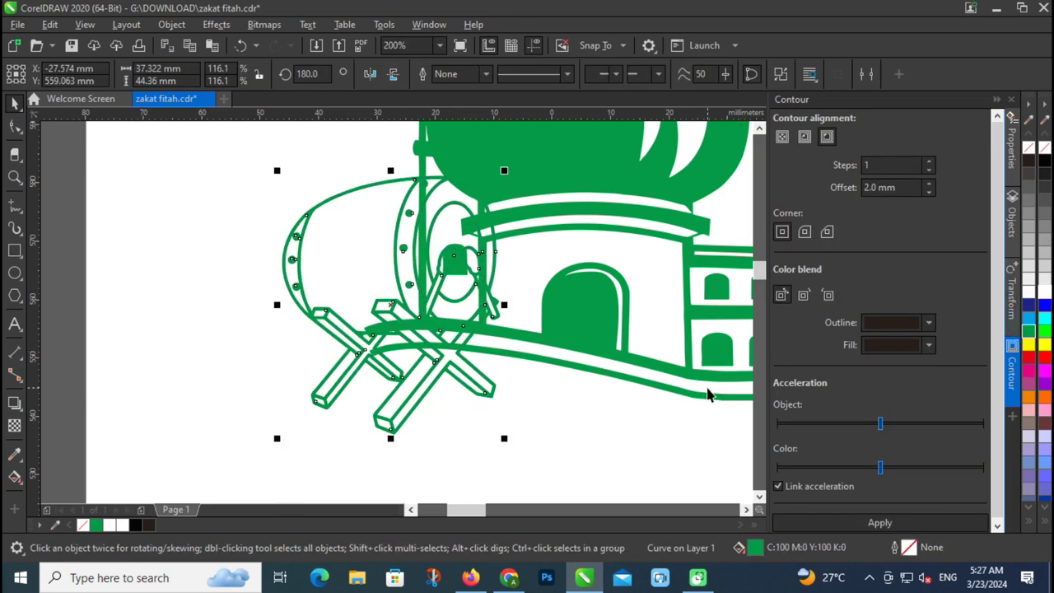
# Fill the drum's boundary shape with white and remove its outline.
pyautogui.press('Tab')
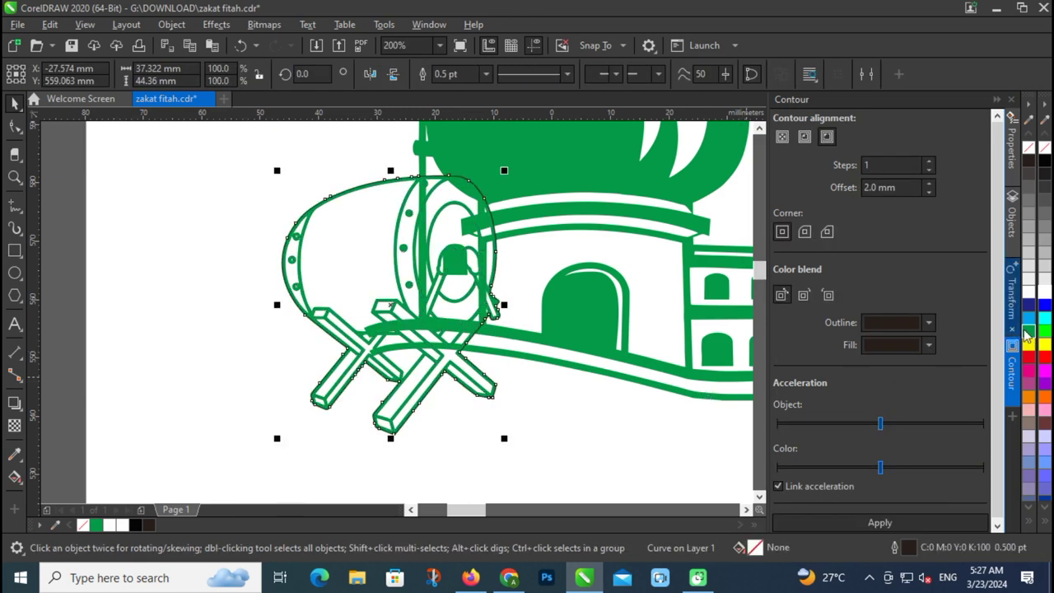
pyautogui.click(1044, 298)
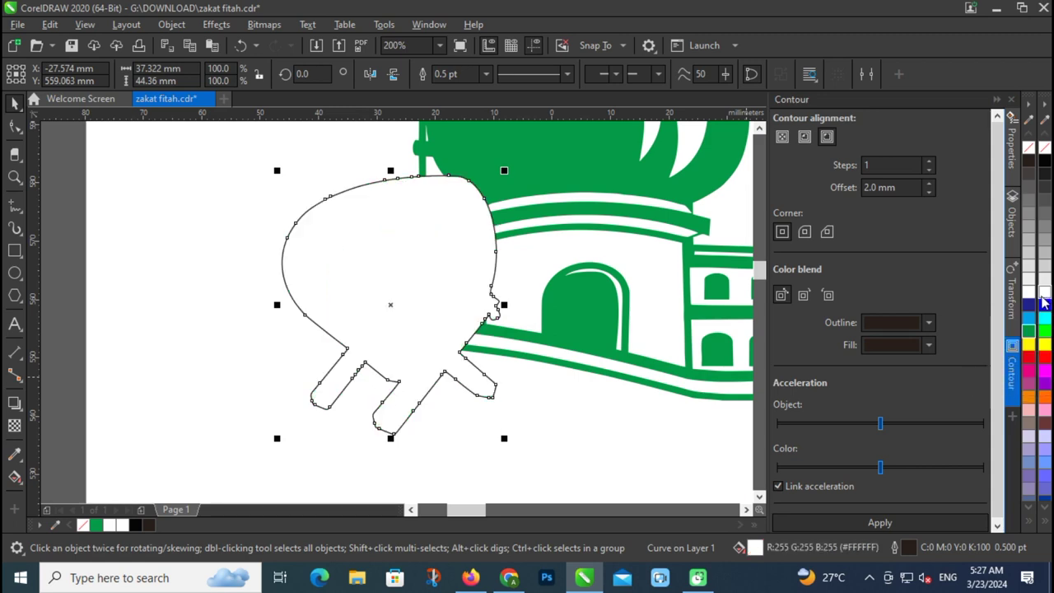
pyautogui.rightClick(1044, 147)
pyautogui.scroll(-3, 409, 350)
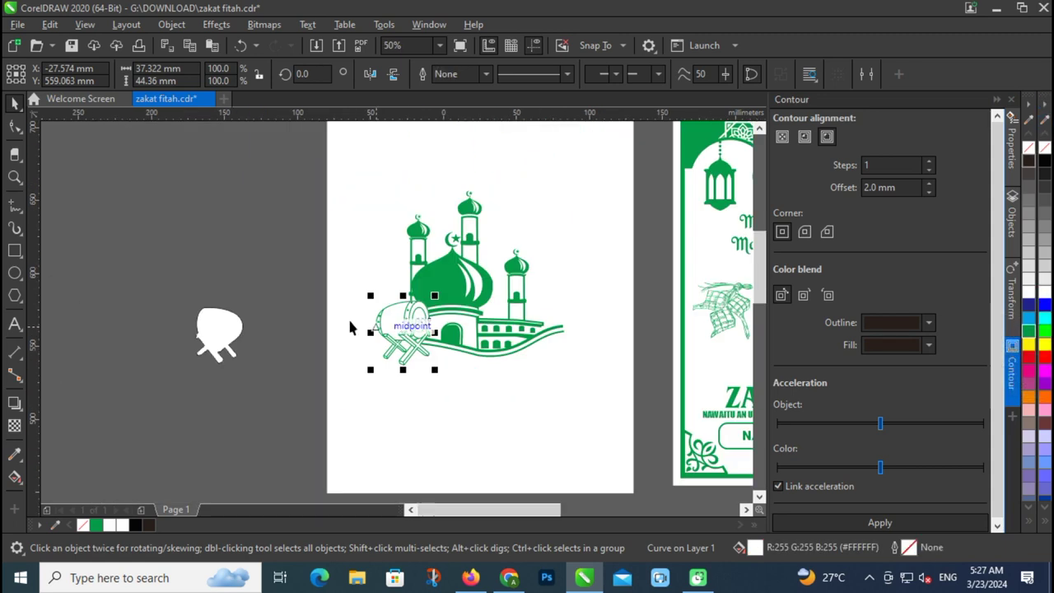
# Group the mosque with the drum and its white backing, and centre the group horizontally on the white page.
pyautogui.click(285, 289)
pyautogui.scroll(-1, 285, 289)
pyautogui.scroll(1, 407, 264)
pyautogui.scroll(-1, 242, 305)
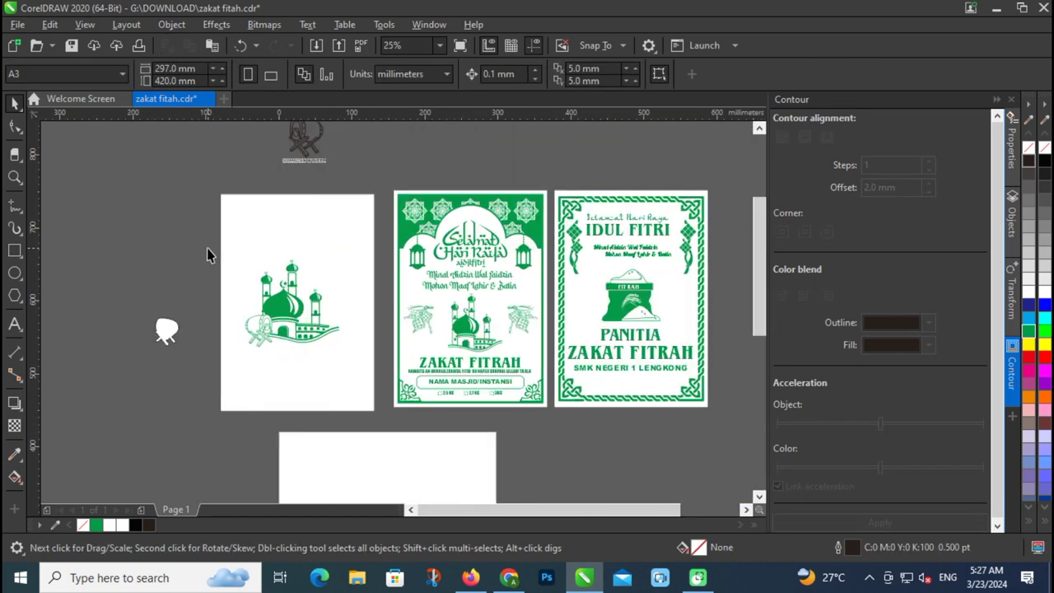
pyautogui.moveTo(344, 346); pyautogui.dragTo(364, 367)
pyautogui.hotkey('ctrl', 'g')
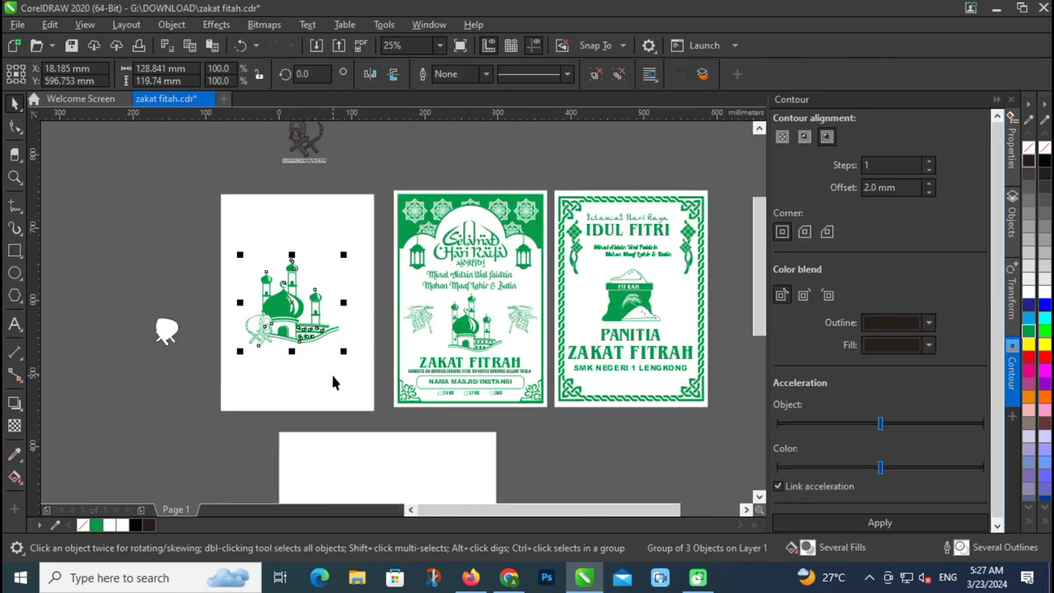
pyautogui.keyDown('shift'); pyautogui.click(332, 371); pyautogui.keyUp('shift')
pyautogui.press('c')
pyautogui.click(200, 294)
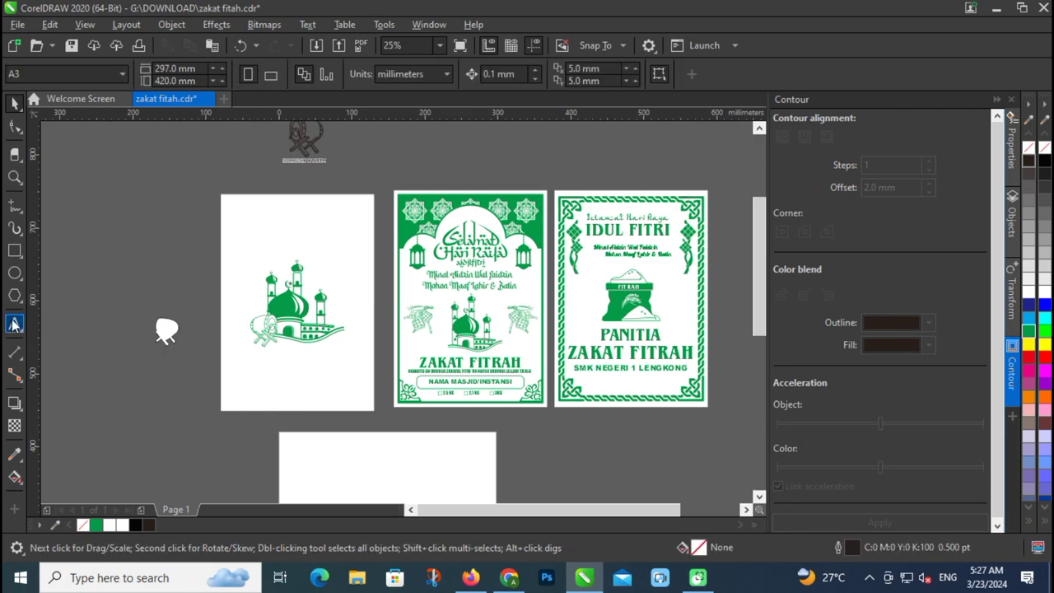
# Copy the two greeting lines from the finished green poster to above the mosque and set their font to Arial.
pyautogui.click(489, 283)
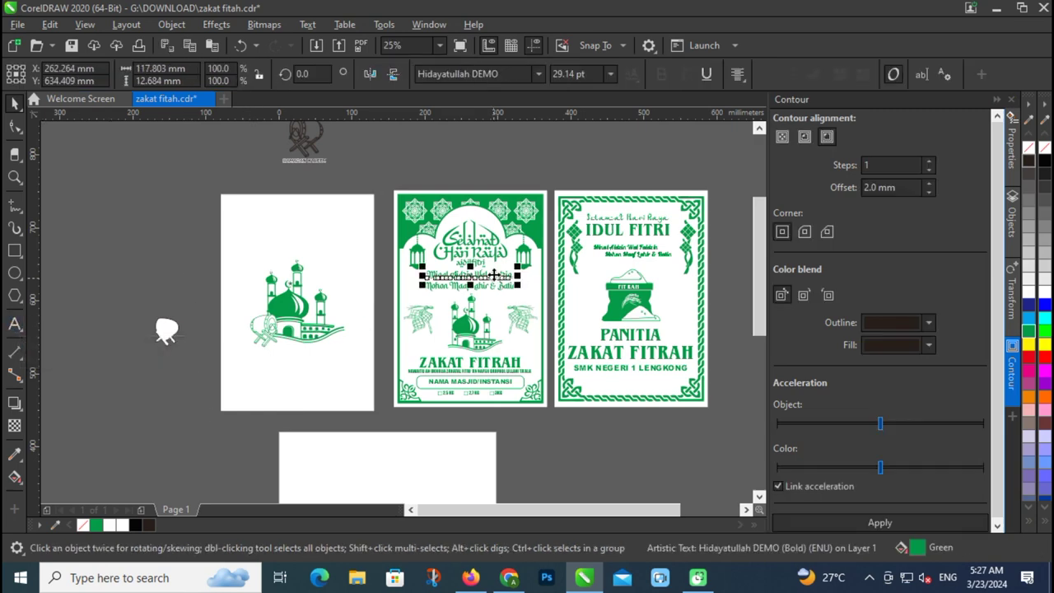
pyautogui.keyDown('shift'); pyautogui.click(490, 286); pyautogui.keyUp('shift')
pyautogui.moveTo(490, 284); pyautogui.dragTo(319, 254)
pyautogui.click(507, 74)
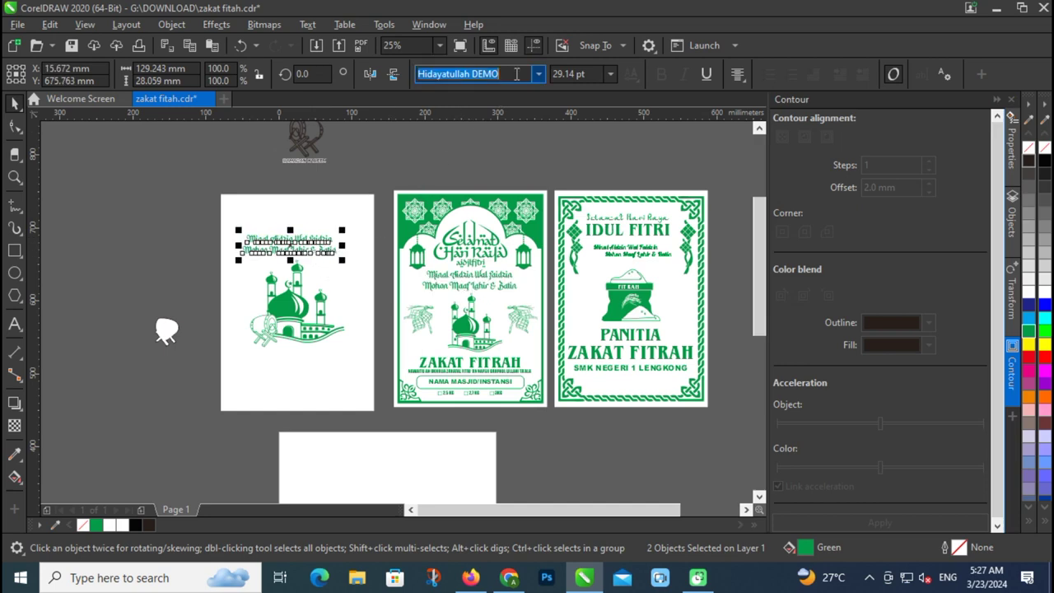
pyautogui.write('Arial')
pyautogui.press('Return')
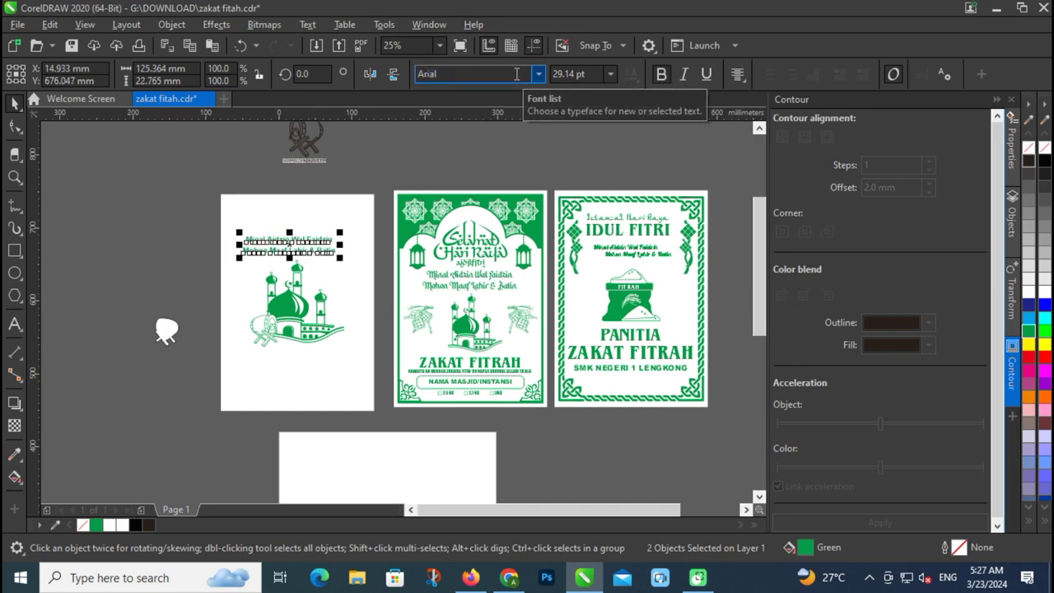
# Scale the two greeting lines down to 23.723 pt and centre them horizontally on the white page.
pyautogui.scroll(1, 293, 247)
pyautogui.scroll(1, 293, 247)
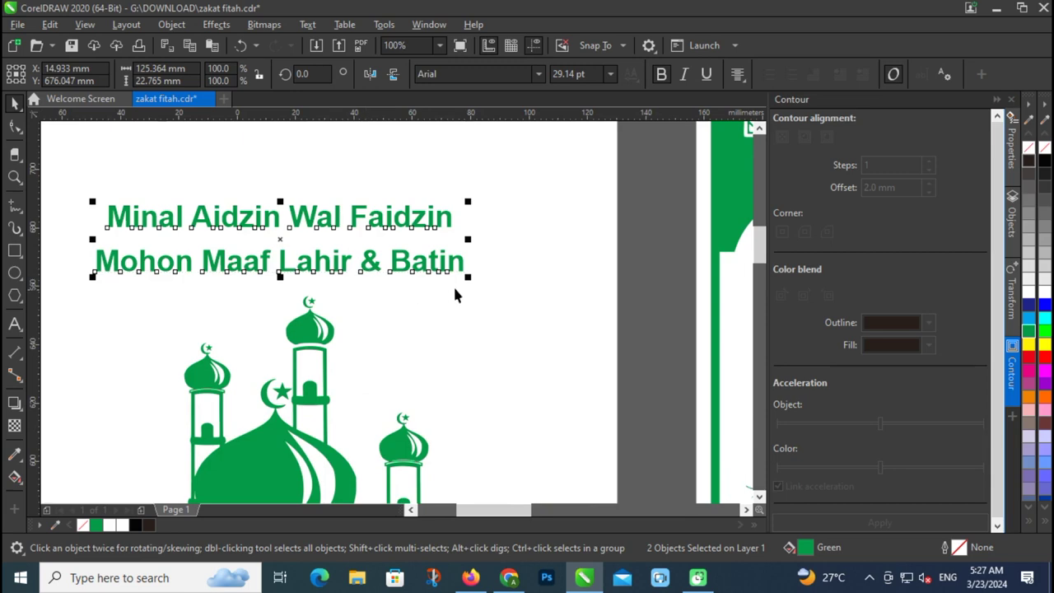
pyautogui.hotkey('ctrl', 'z')
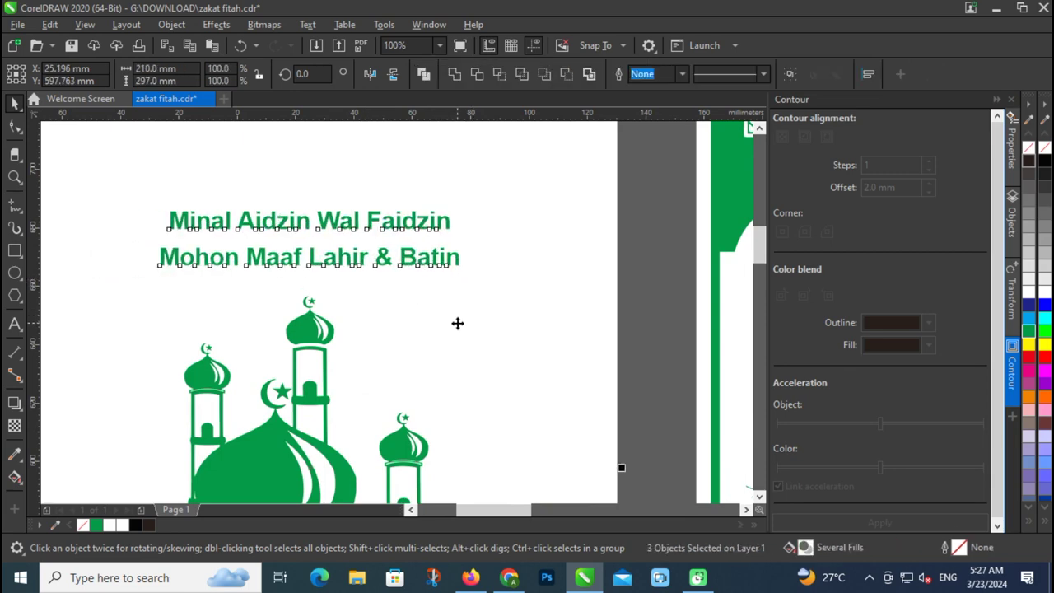
pyautogui.scroll(-1, 375, 353)
pyautogui.click(159, 306)
# Duplicate the "Minal Aidzin Wal Faidzin" line near the page's upper edge and change the copy's text to "Selamat Hari Raya".
pyautogui.moveTo(358, 287); pyautogui.dragTo(344, 236)
pyautogui.doubleClick(344, 236)
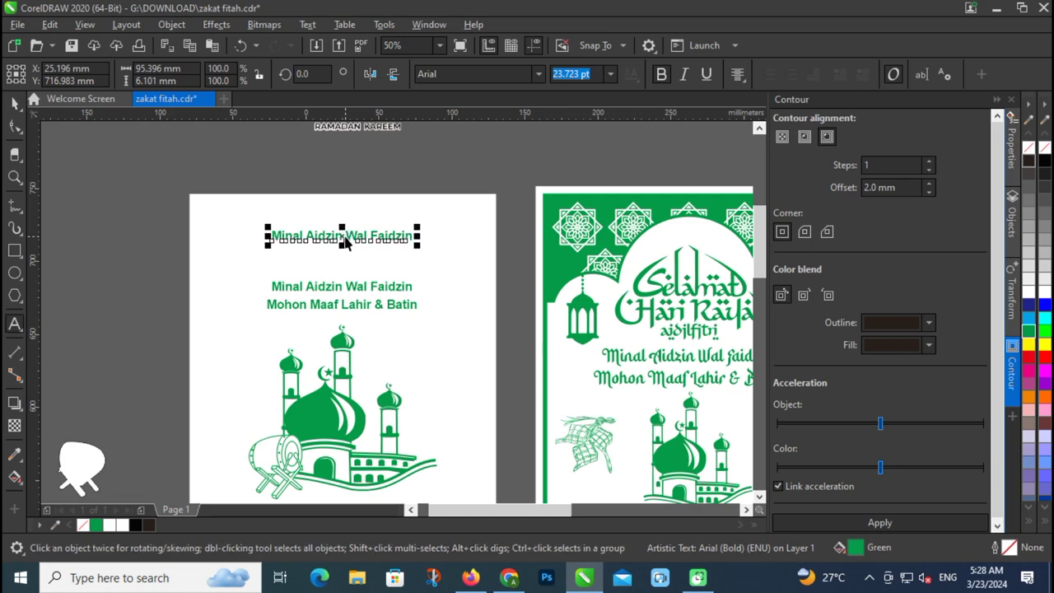
pyautogui.click(362, 241)
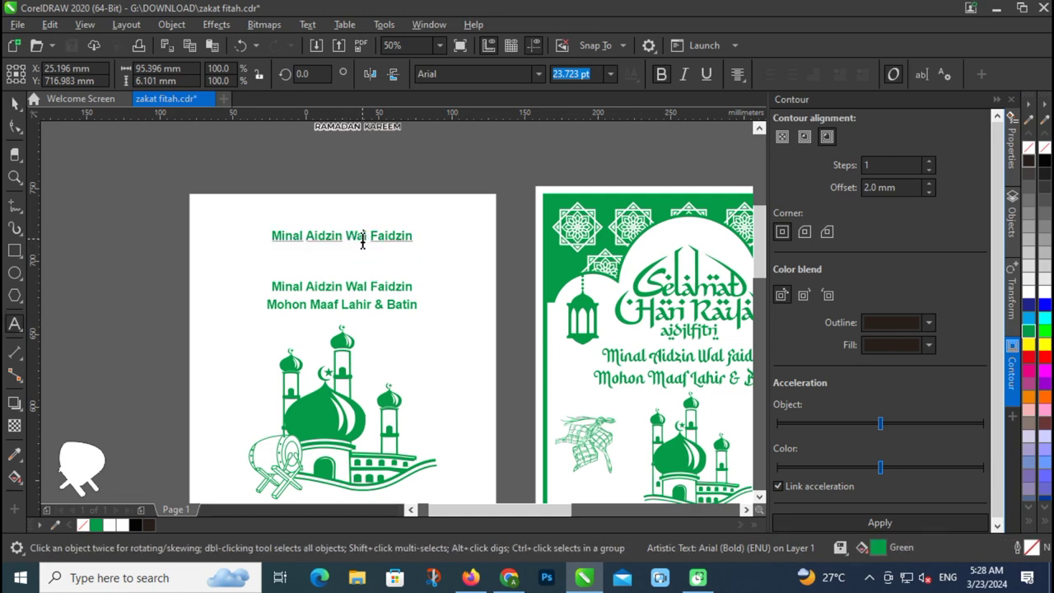
pyautogui.hotkey('ctrl', 'a')
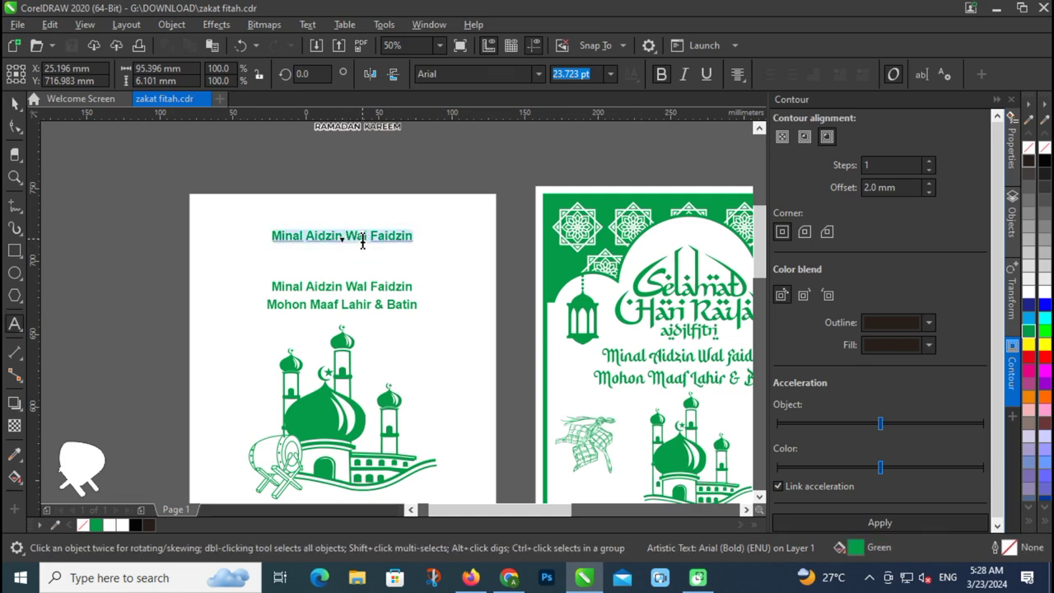
pyautogui.write('Se')
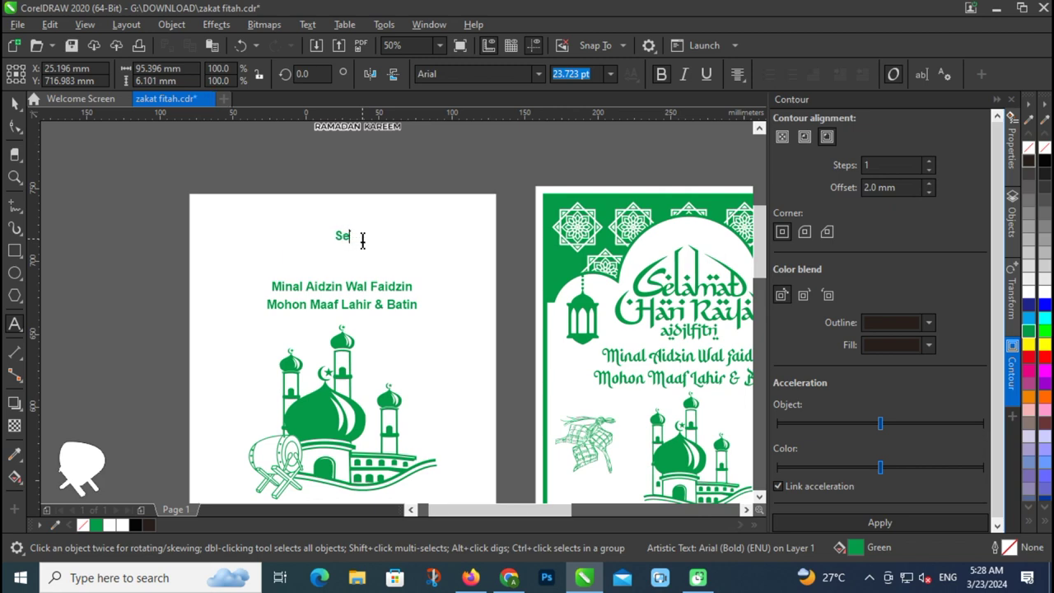
pyautogui.write('amaamat Hari')
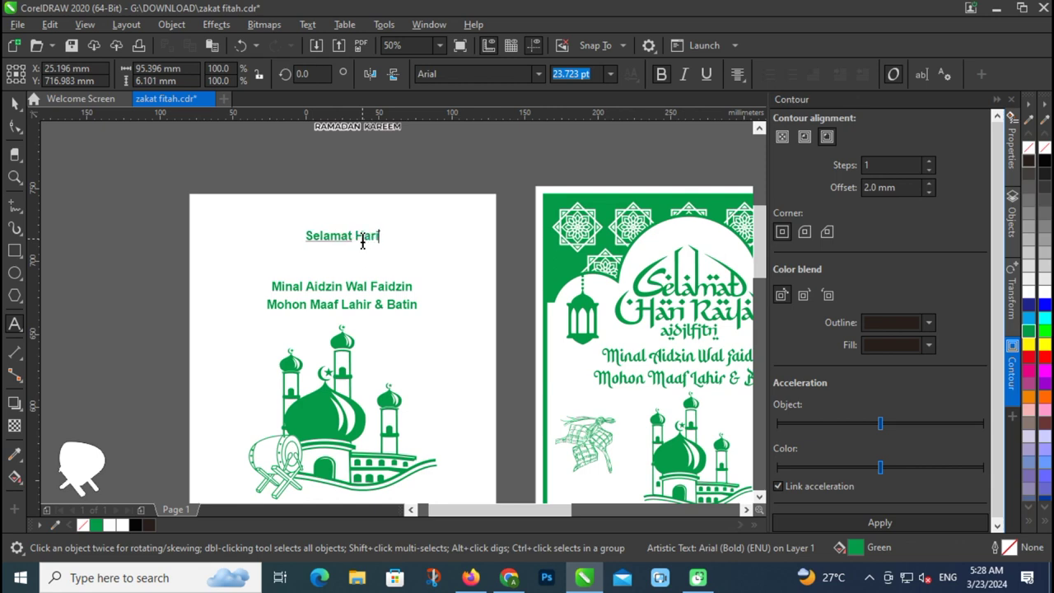
pyautogui.write(' Raya')
pyautogui.press('Escape')
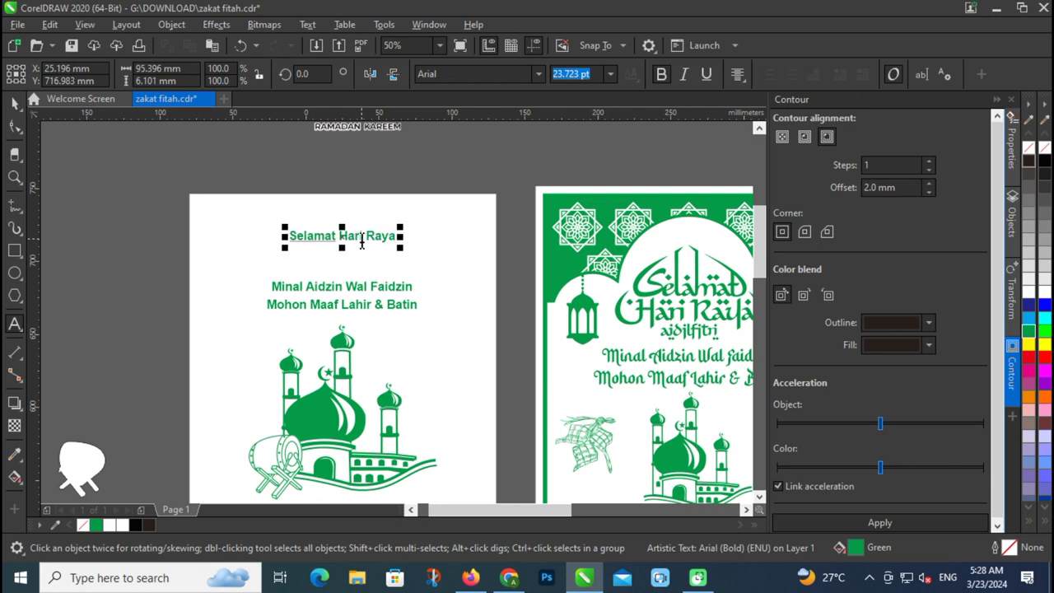
# Add the text "Idul Fitri" as a separate line under "Selamat Hari Raya".
pyautogui.press('Return')
pyautogui.write('Idul Fitr')
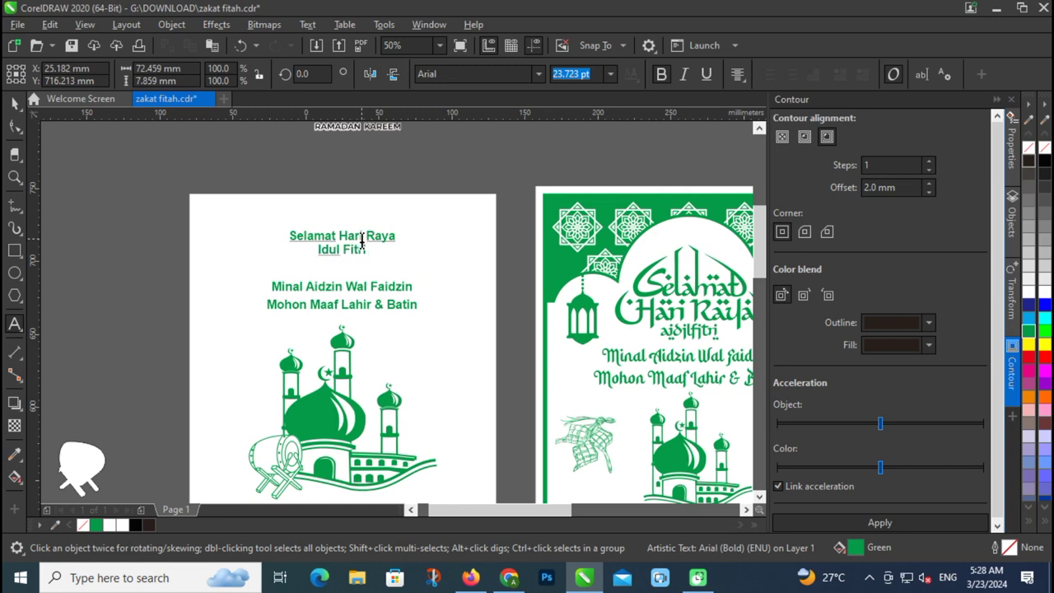
pyautogui.write('i')
pyautogui.press('Escape')
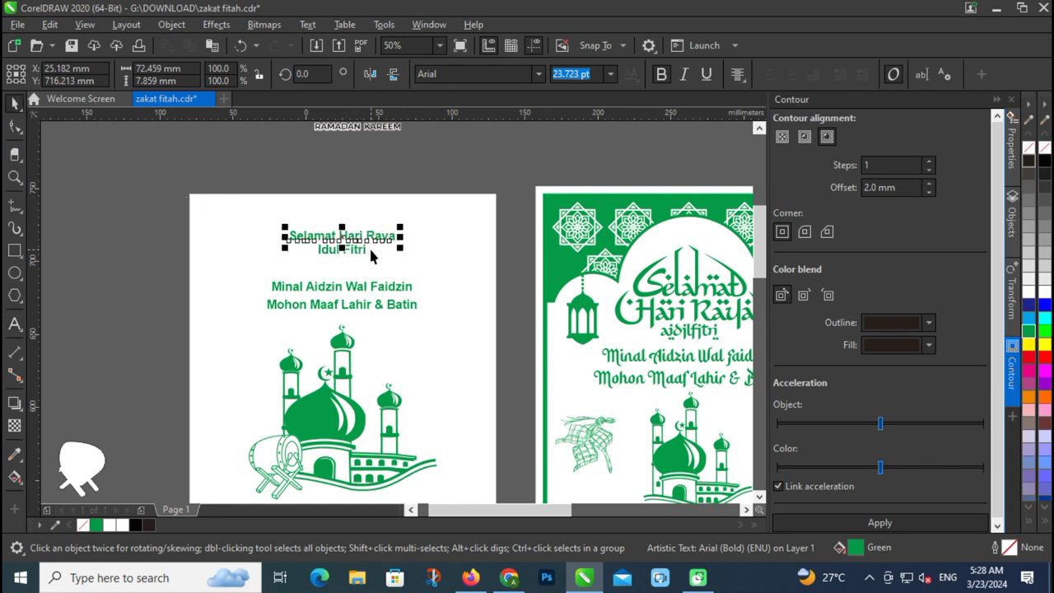
# Set the "Idul Fitri" text in the bertilda font and enlarge it to about 129.7 pt.
pyautogui.click(367, 249)
pyautogui.click(539, 74)
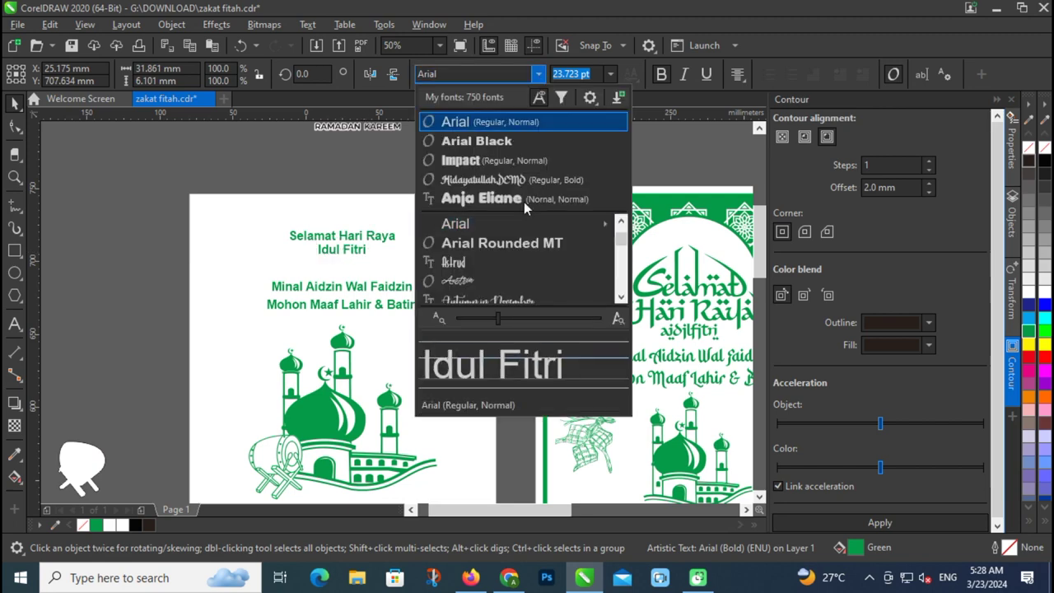
pyautogui.scroll(-1, 514, 284)
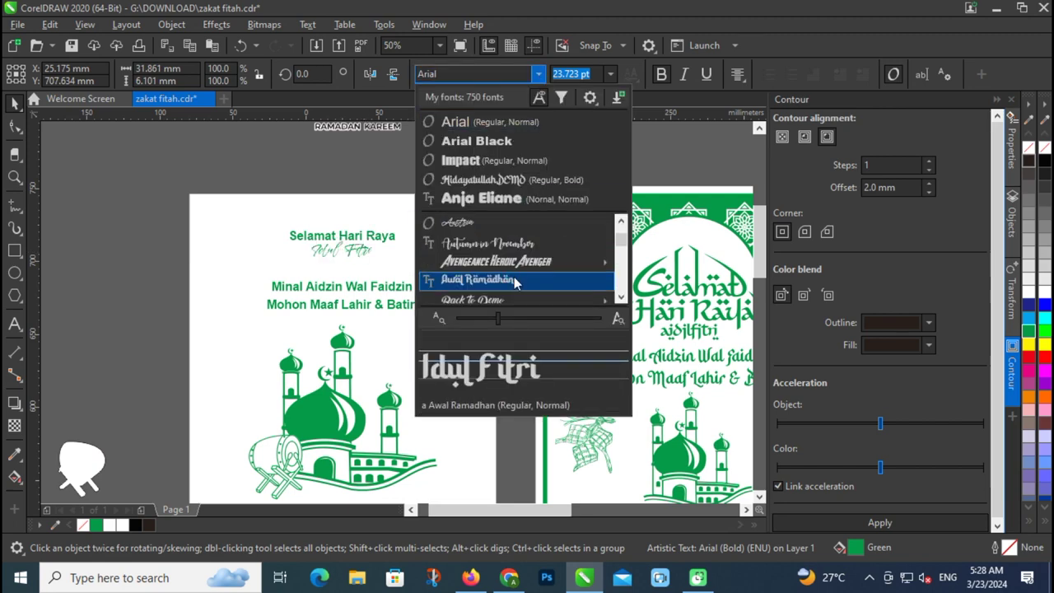
pyautogui.moveTo(504, 299)
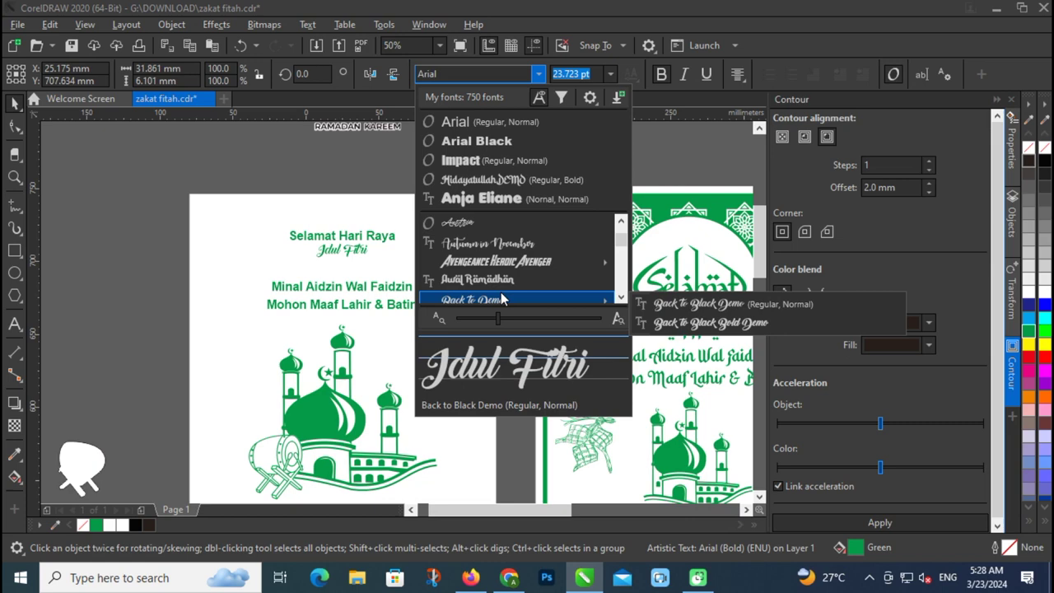
pyautogui.scroll(-2, 499, 287)
pyautogui.scroll(-1, 499, 287)
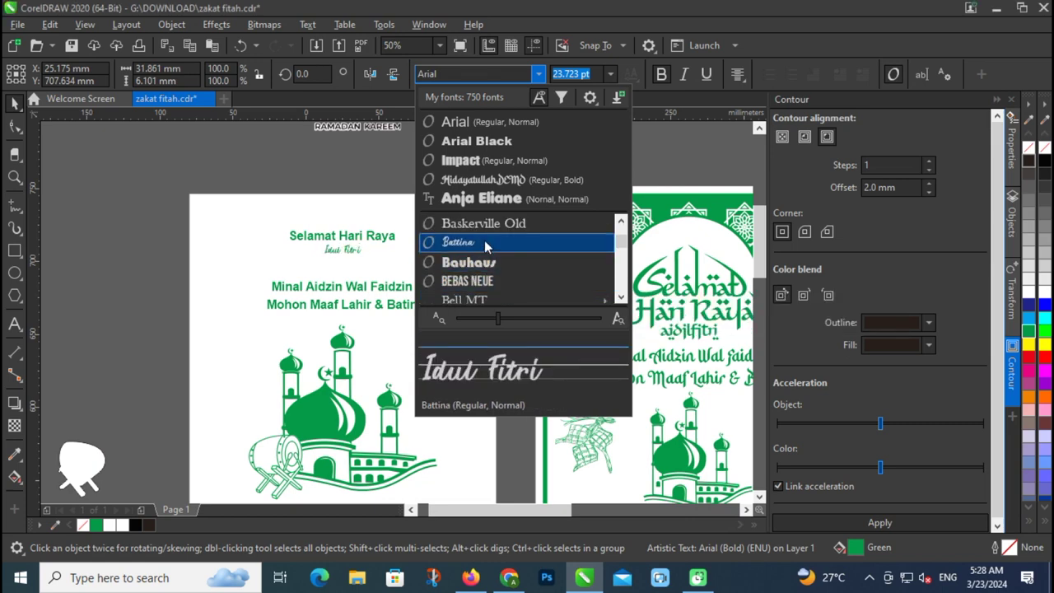
pyautogui.scroll(-2, 486, 281)
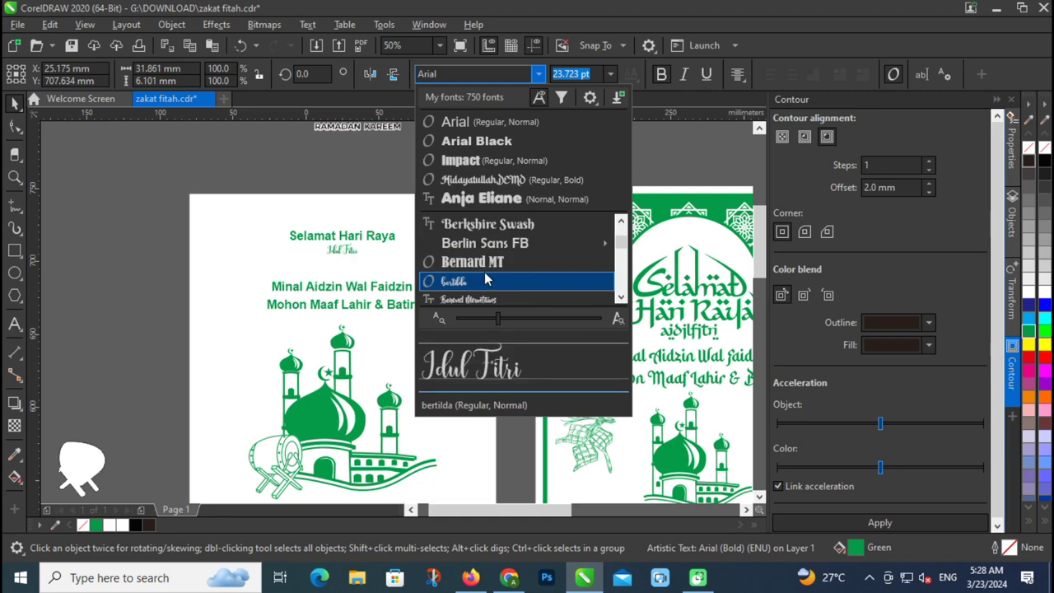
pyautogui.click(481, 283)
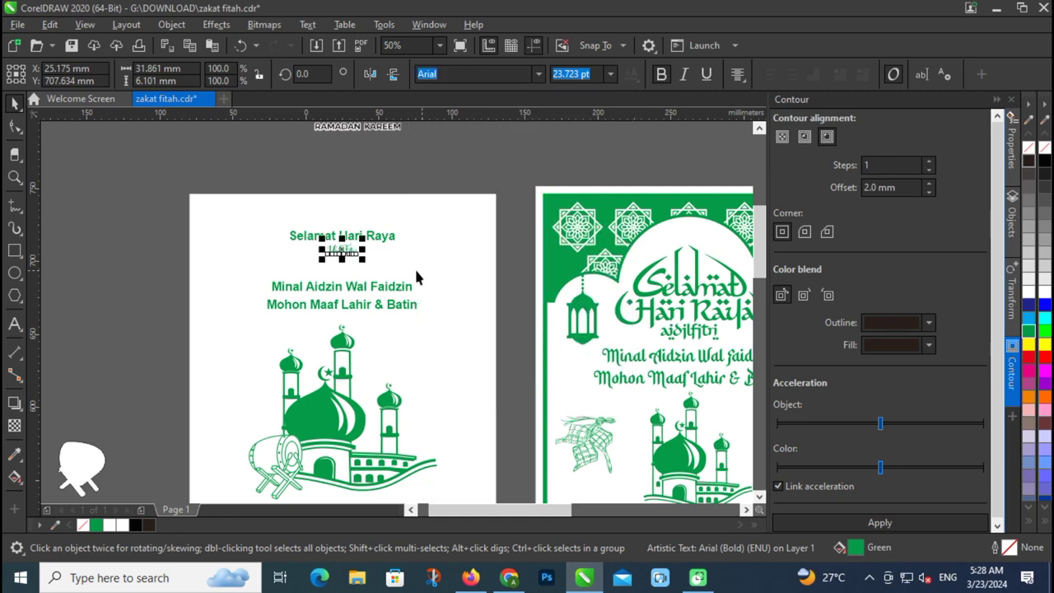
pyautogui.moveTo(367, 260); pyautogui.dragTo(437, 294)
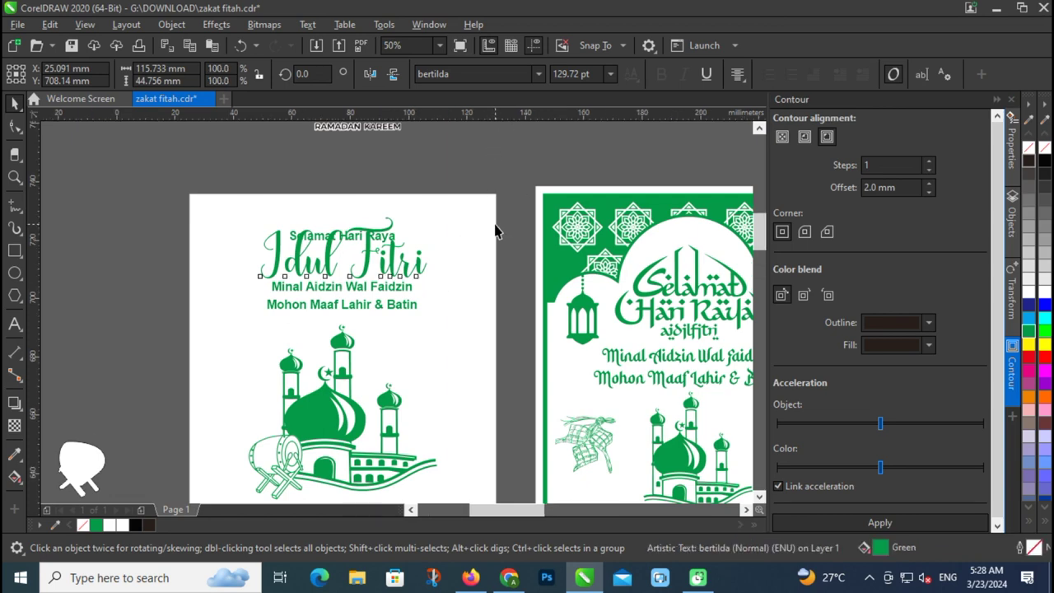
# Set the "Idul Fitri" title in the Birds of Paradise Personal use font.
pyautogui.scroll(2, 495, 231)
pyautogui.click(539, 74)
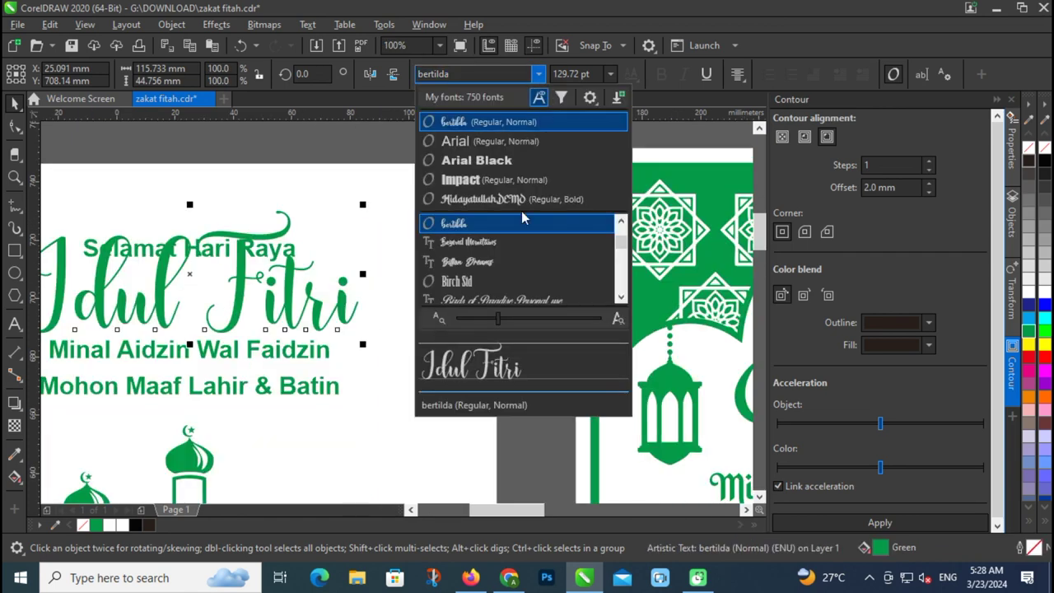
pyautogui.click(501, 300)
# Scale the "Idul Fitri" title down to about 90.5 pt, move it under "Selamat Hari Raya" and centre it horizontally on the white page.
pyautogui.scroll(-2, 415, 311)
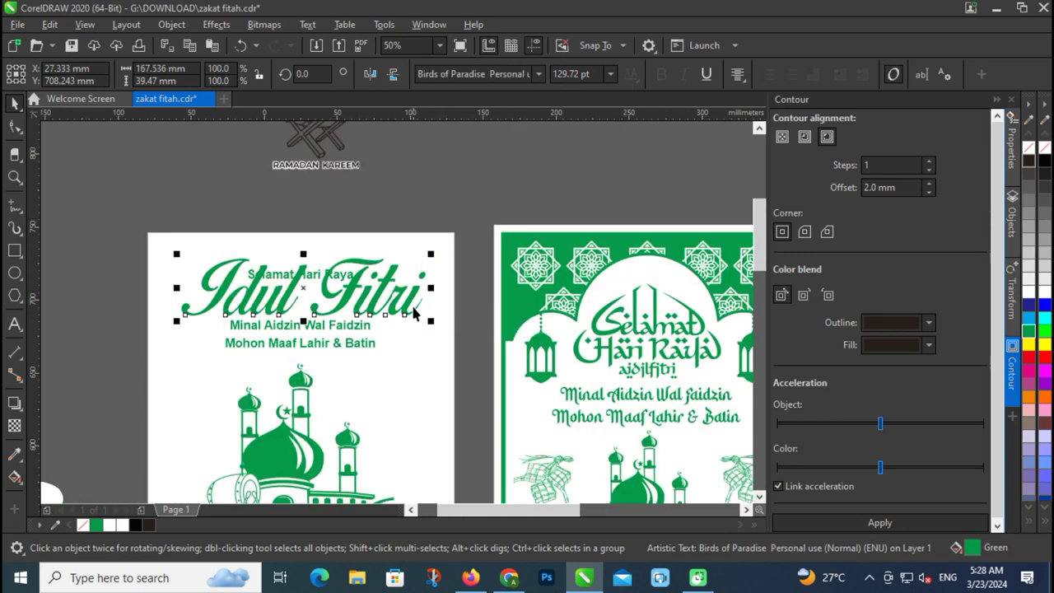
pyautogui.moveTo(433, 321); pyautogui.dragTo(359, 315)
pyautogui.click(363, 300)
pyautogui.click(361, 298)
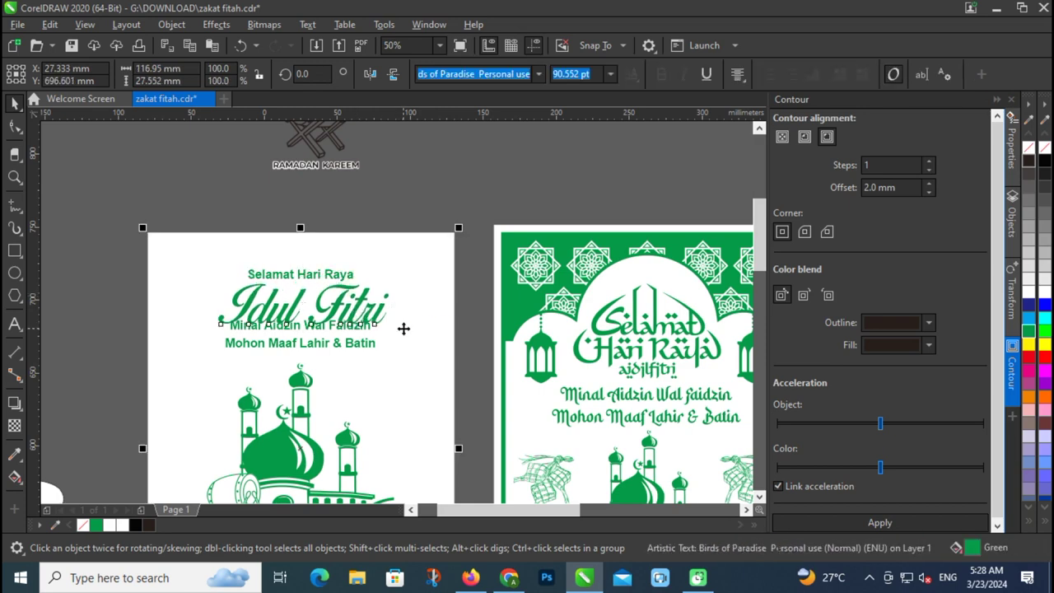
pyautogui.keyDown('shift'); pyautogui.click(404, 327); pyautogui.keyUp('shift')
# Move "Minal Aidzin Wal Faidzin" and "Mohon Maaf Lahir & Batin" down clear of the title, with tighter spacing between the two lines.
pyautogui.scroll(2, 372, 346)
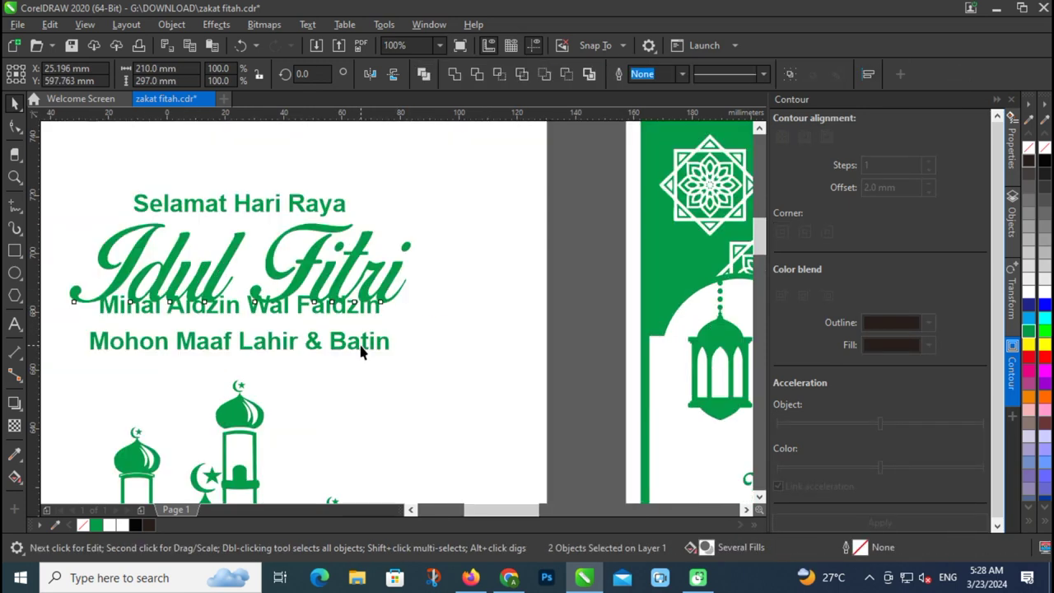
pyautogui.click(349, 336)
pyautogui.keyDown('shift'); pyautogui.click(348, 319); pyautogui.keyUp('shift')
pyautogui.moveTo(348, 319); pyautogui.dragTo(348, 360)
pyautogui.click(357, 365)
pyautogui.click(358, 366)
# Remove the bold style from both greeting lines under the title and scale them down to about 20.1 pt.
pyautogui.keyDown('shift'); pyautogui.click(346, 328); pyautogui.keyUp('shift')
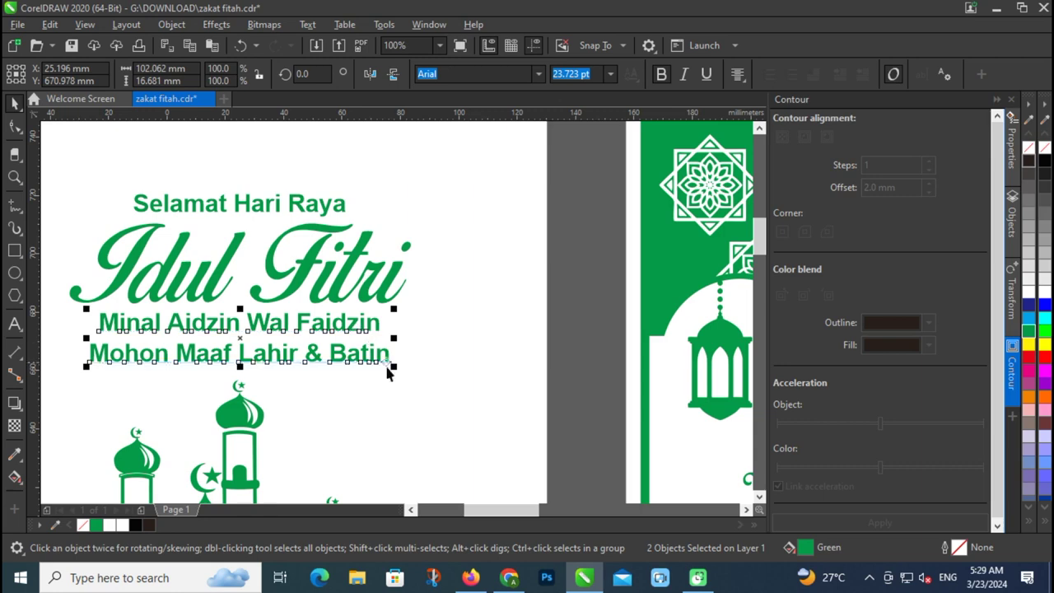
pyautogui.click(660, 74)
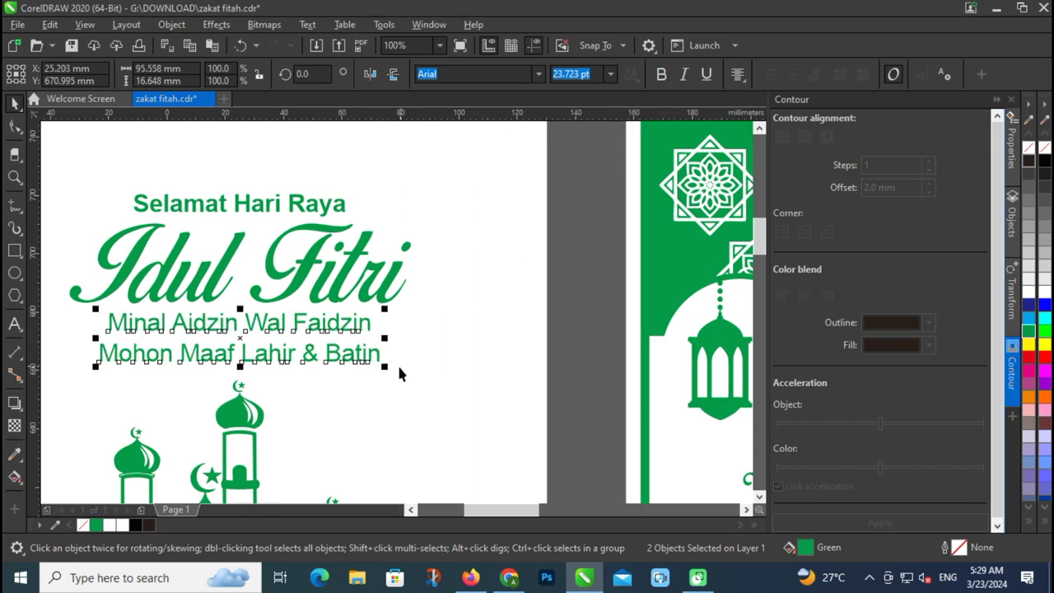
pyautogui.moveTo(387, 370); pyautogui.dragTo(344, 360)
pyautogui.scroll(-2, 333, 350)
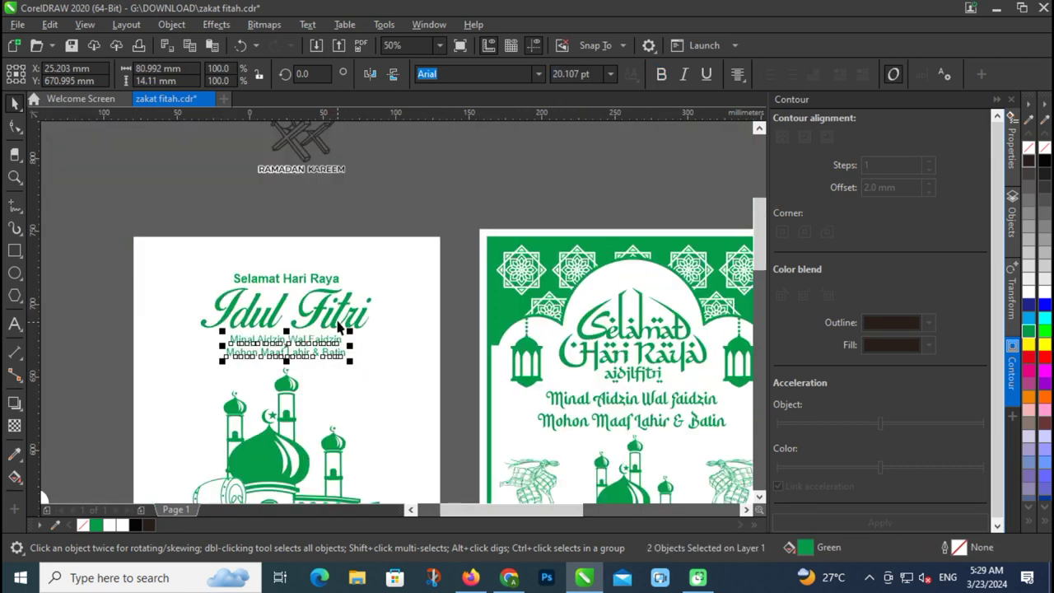
# Set the "Idul Fitri" title in the Christmas Wish Calligraphy font and enlarge it to about 119.9 pt.
pyautogui.click(365, 316)
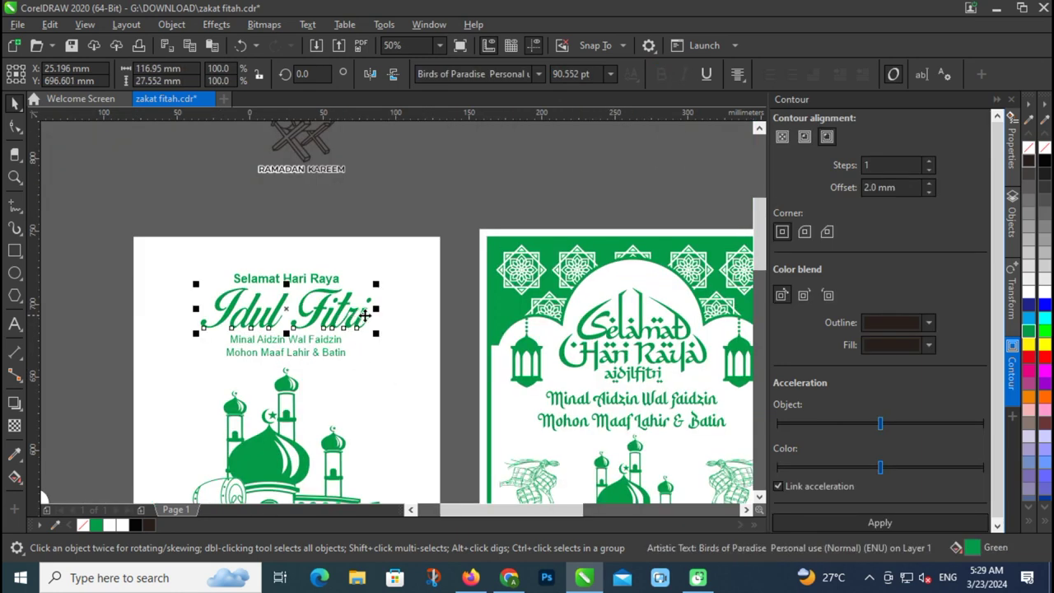
pyautogui.click(540, 74)
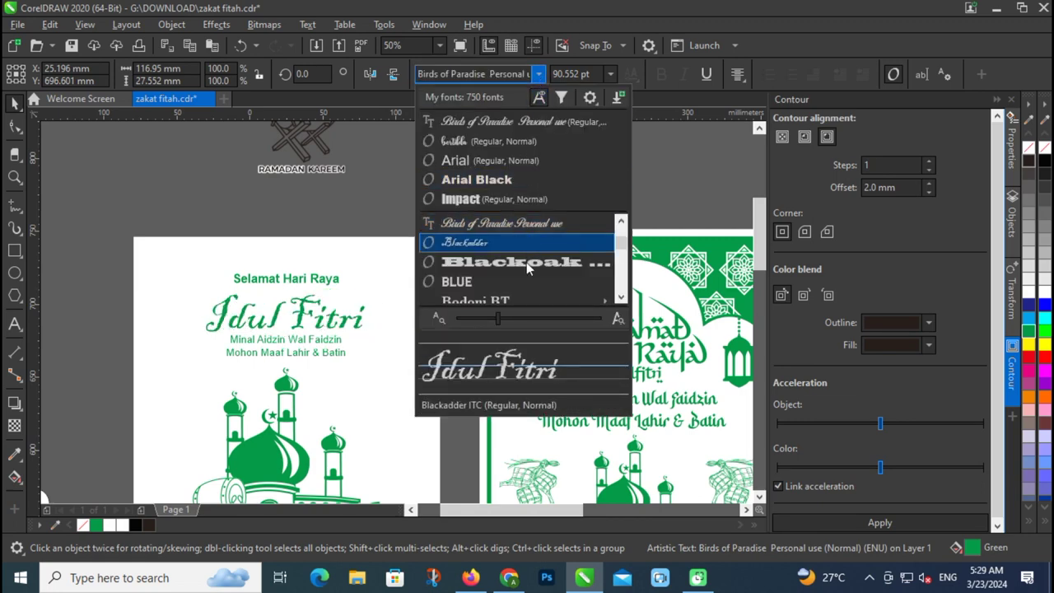
pyautogui.scroll(-2, 528, 267)
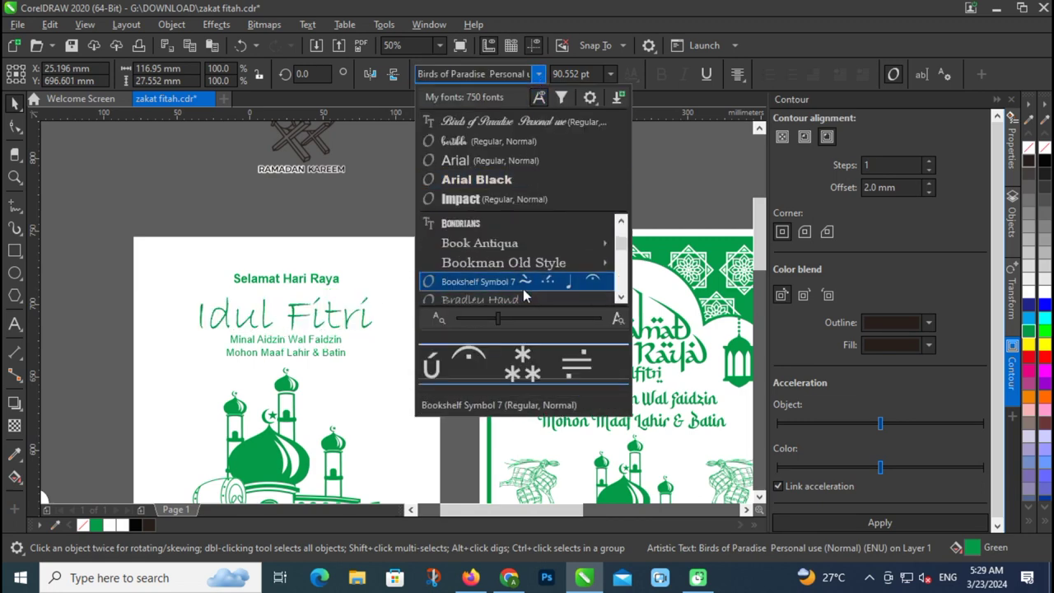
pyautogui.scroll(-2, 473, 264)
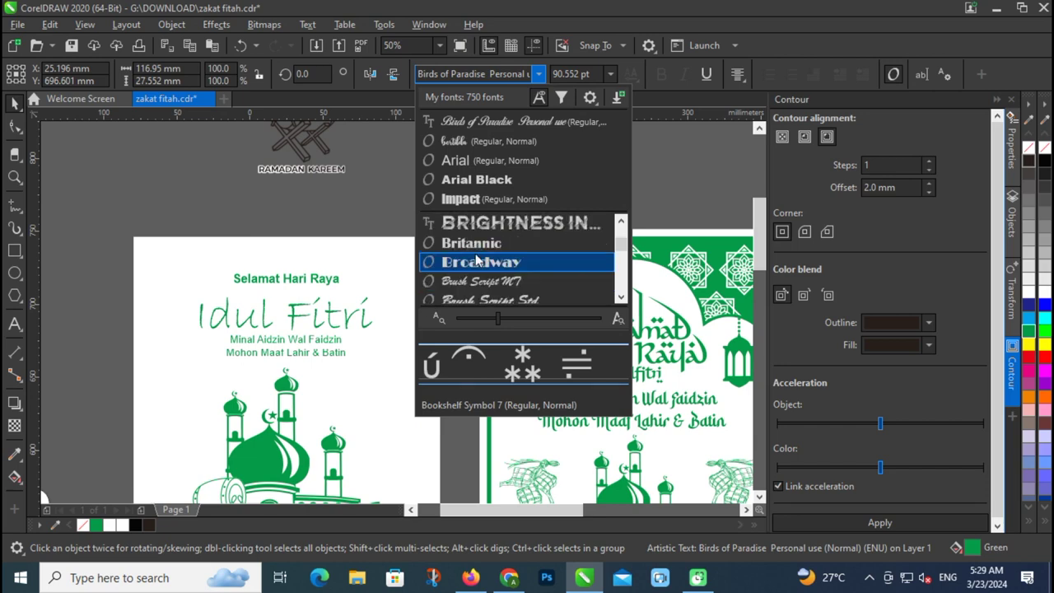
pyautogui.scroll(-1, 484, 289)
pyautogui.scroll(-1, 481, 284)
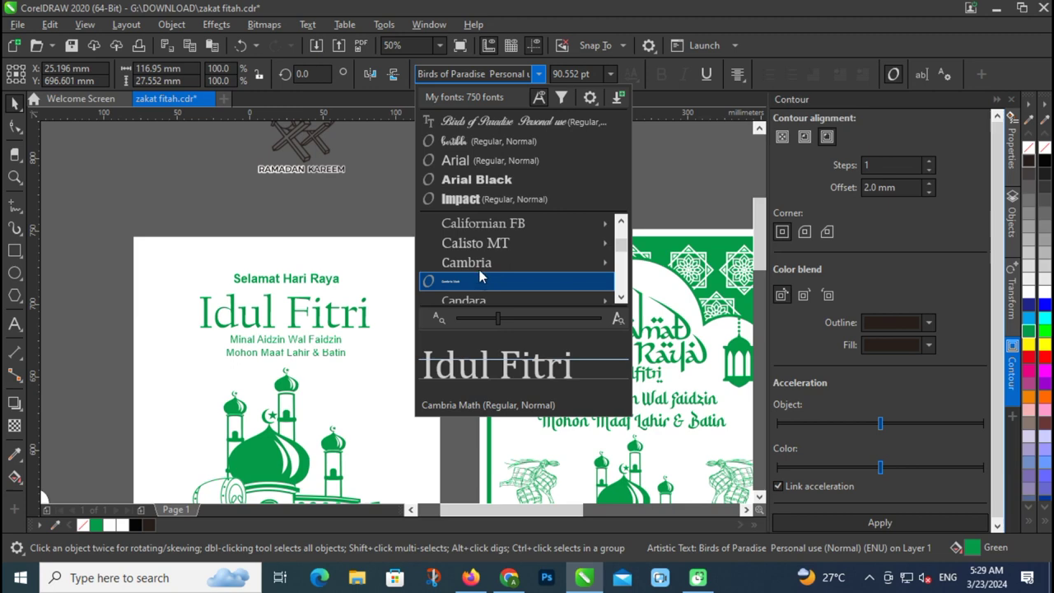
pyautogui.scroll(-3, 482, 277)
pyautogui.scroll(-3, 482, 277)
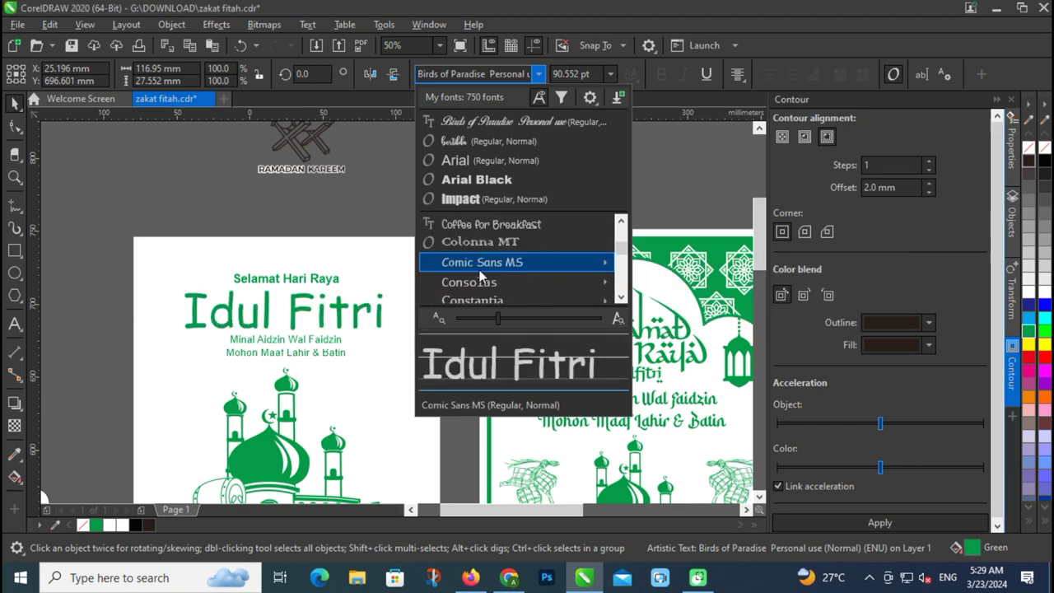
pyautogui.scroll(2, 482, 276)
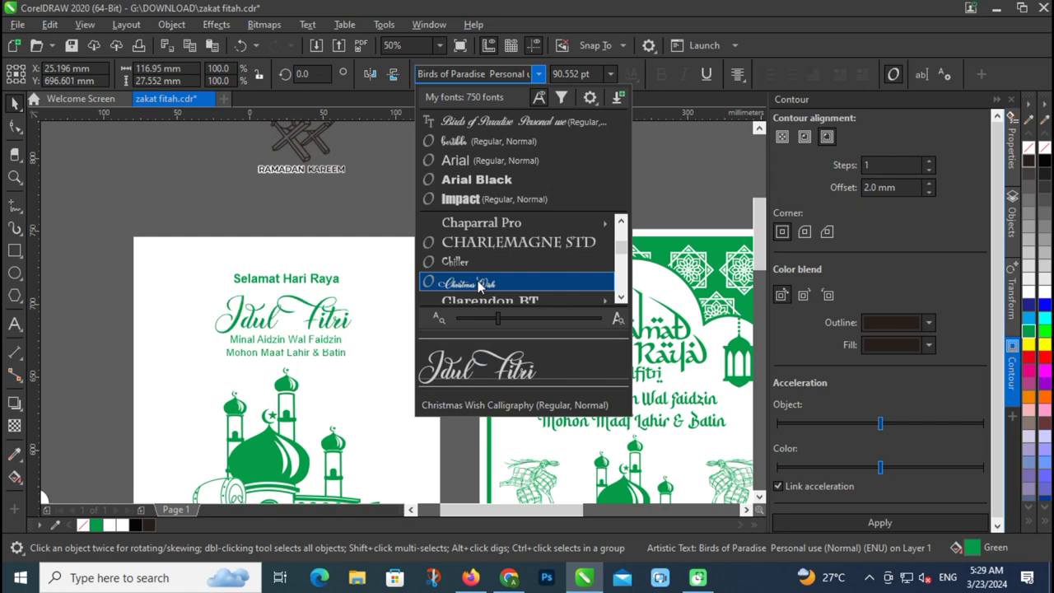
pyautogui.click(481, 284)
pyautogui.scroll(2, 348, 340)
pyautogui.moveTo(356, 332); pyautogui.dragTo(403, 372)
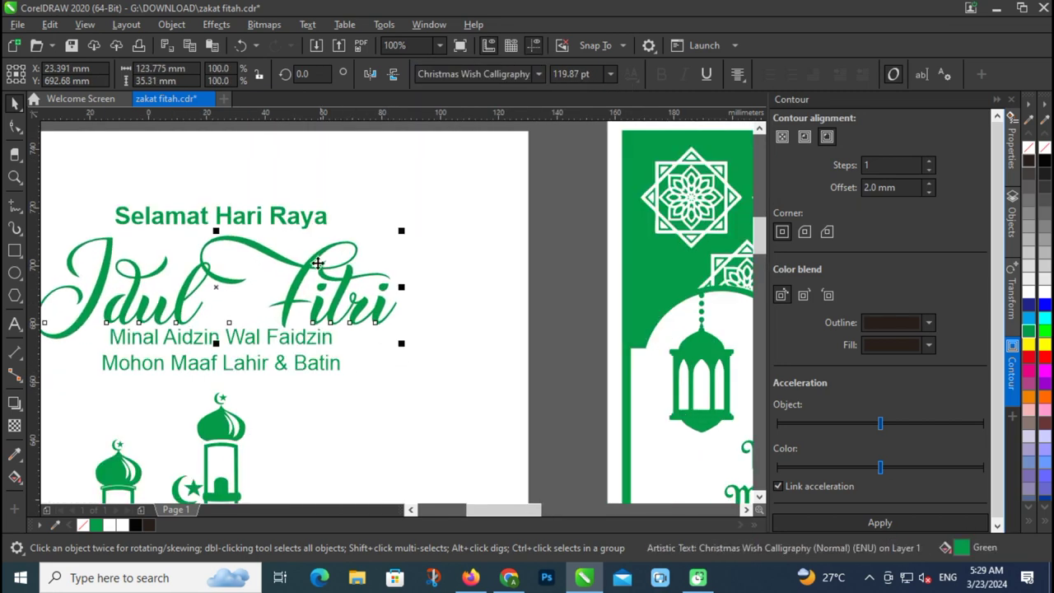
# Move the two greeting lines together slightly down, away from the "Idul Fitri" title.
pyautogui.click(301, 341)
pyautogui.keyDown('shift'); pyautogui.click(303, 363); pyautogui.keyUp('shift')
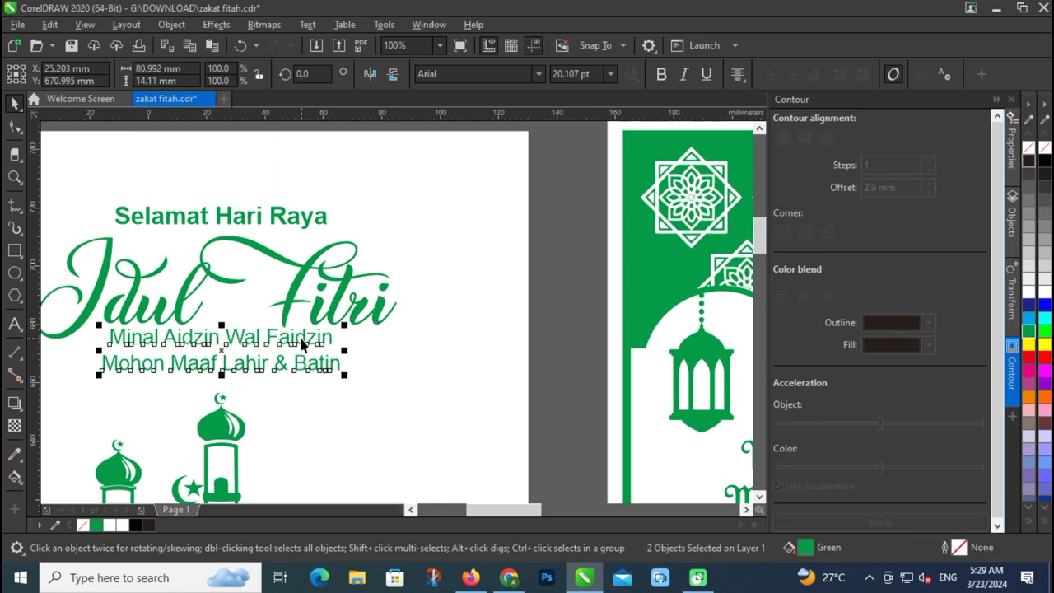
pyautogui.click(300, 338)
pyautogui.moveTo(295, 338); pyautogui.dragTo(290, 346)
pyautogui.scroll(-2, 292, 339)
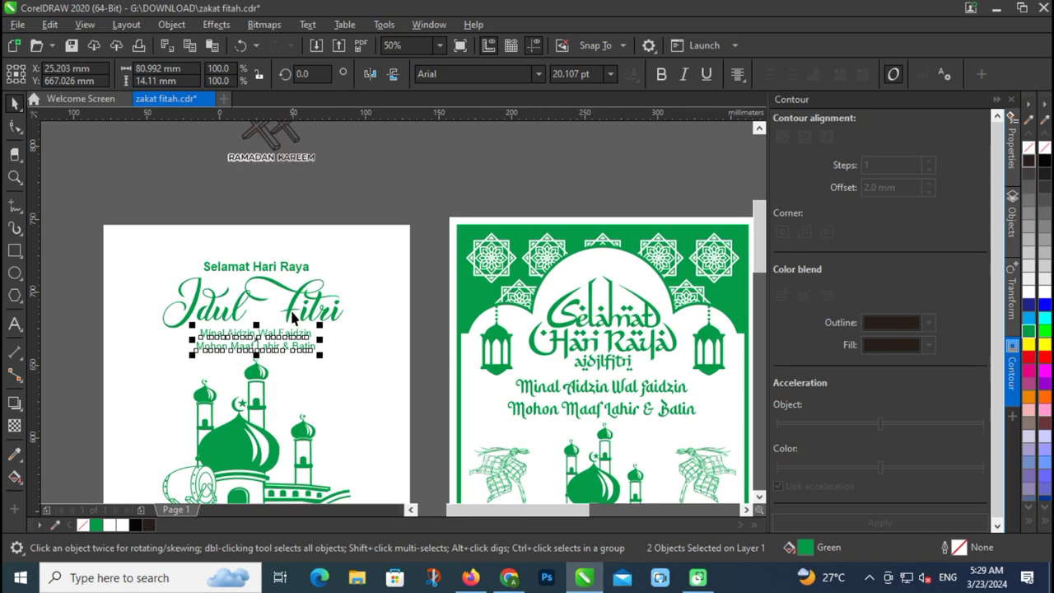
# Centre all four text lines horizontally on the white page.
pyautogui.keyDown('shift'); pyautogui.click(293, 318); pyautogui.keyUp('shift')
pyautogui.keyDown('shift'); pyautogui.click(288, 265); pyautogui.keyUp('shift')
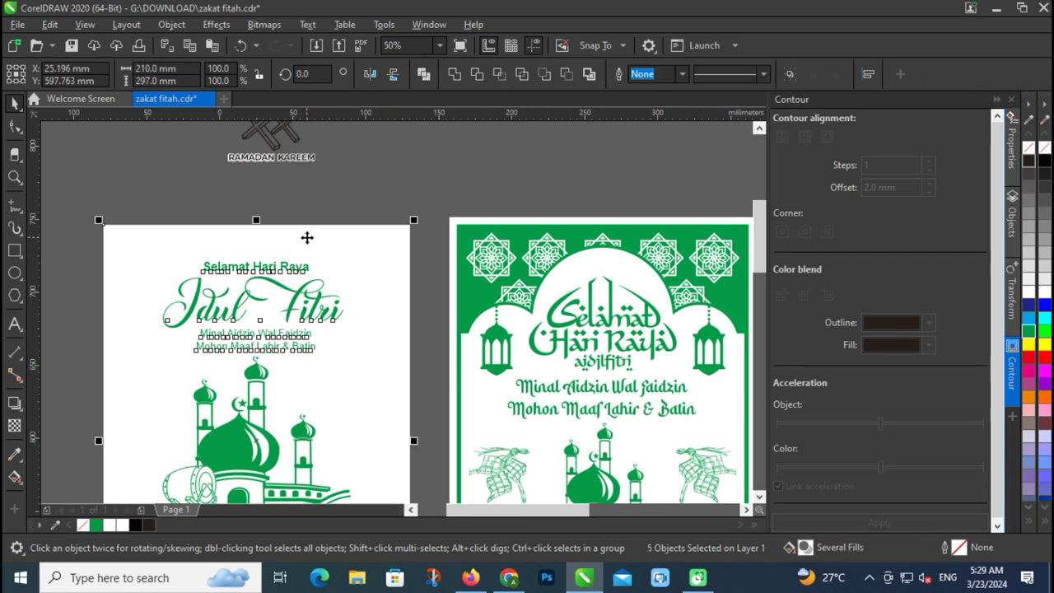
pyautogui.click(68, 309)
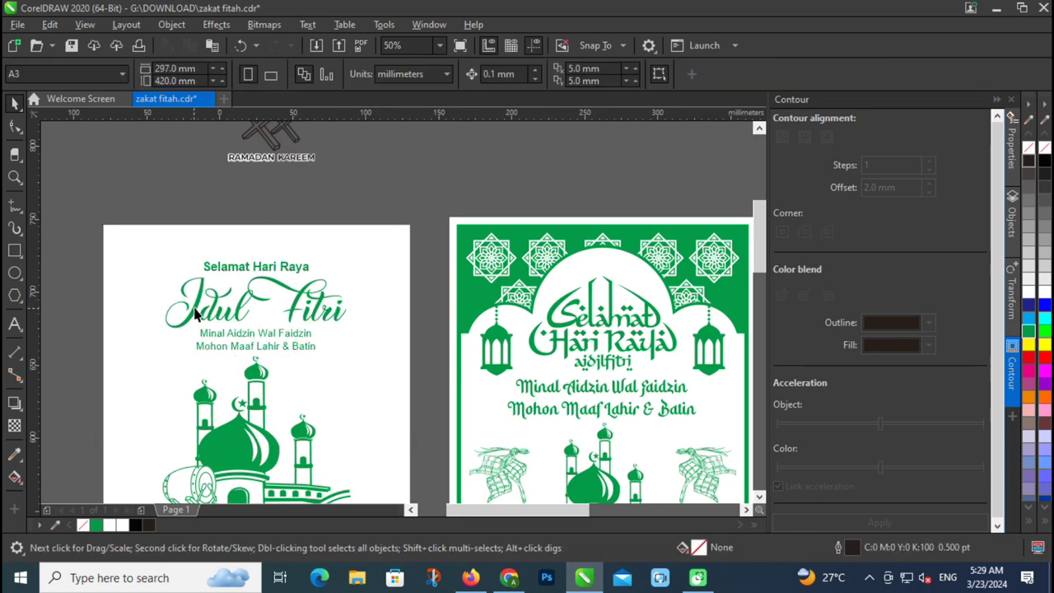
# Scale the mosque and drum artwork on the white page down to 86.3%, about 111 mm wide.
pyautogui.scroll(-2, 196, 313)
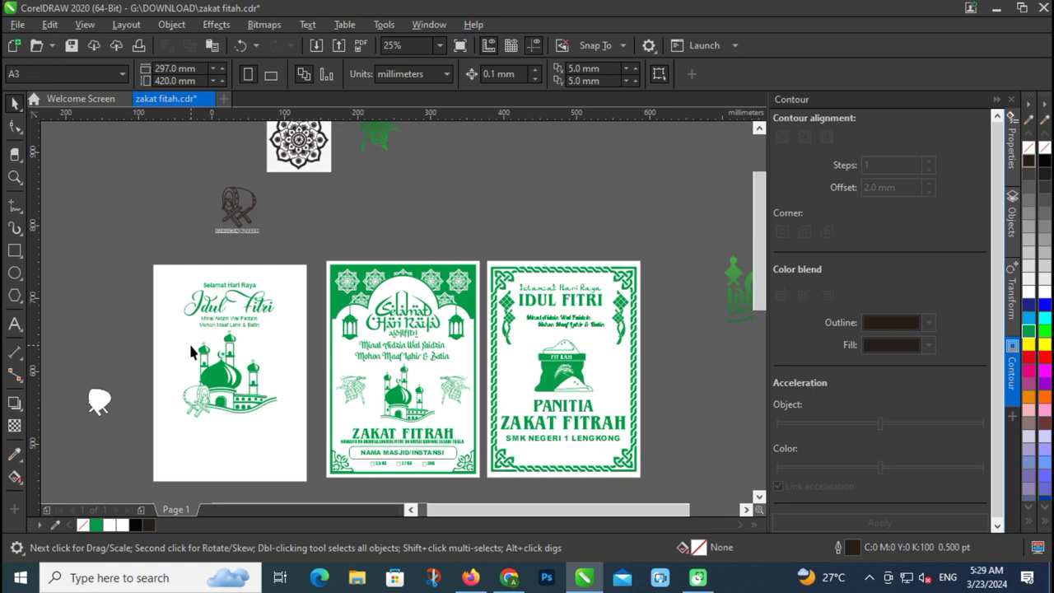
pyautogui.click(231, 397)
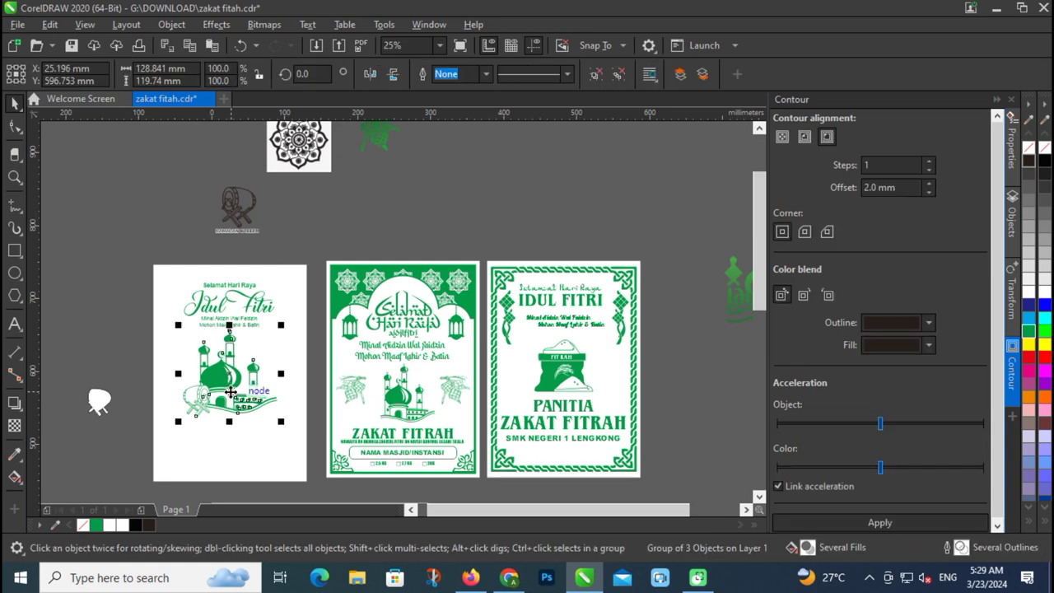
pyautogui.scroll(2, 249, 416)
pyautogui.moveTo(312, 434); pyautogui.dragTo(296, 430)
pyautogui.scroll(-2, 283, 412)
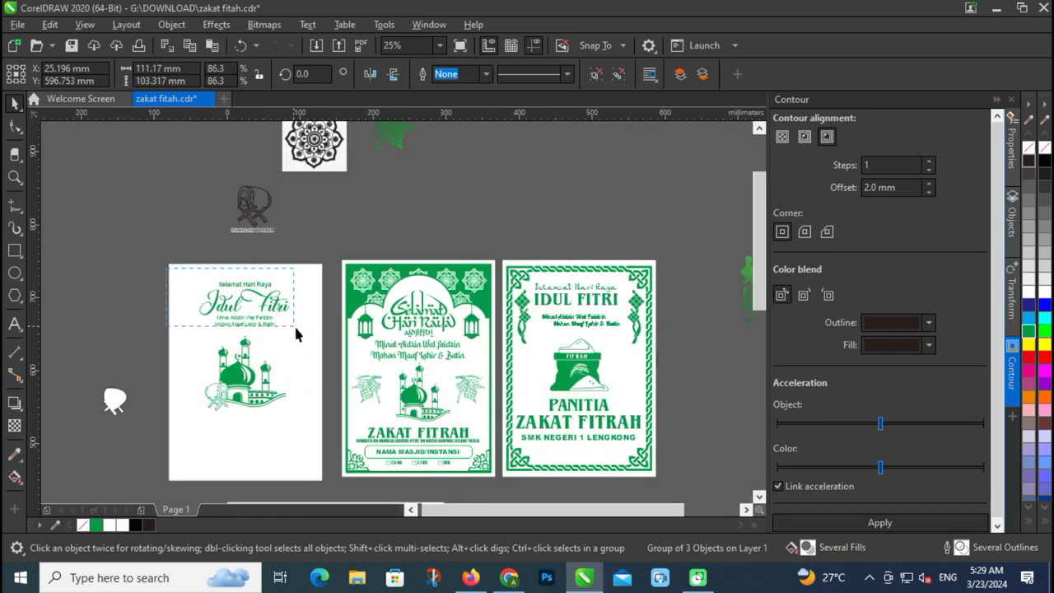
# Enlarge the four text lines above the mosque together, bringing "Selamat Hari Raya" to about 27.4 pt.
pyautogui.click(284, 317)
pyautogui.scroll(2, 283, 315)
pyautogui.moveTo(272, 306); pyautogui.dragTo(274, 310)
pyautogui.moveTo(307, 349); pyautogui.dragTo(322, 370)
pyautogui.click(212, 400)
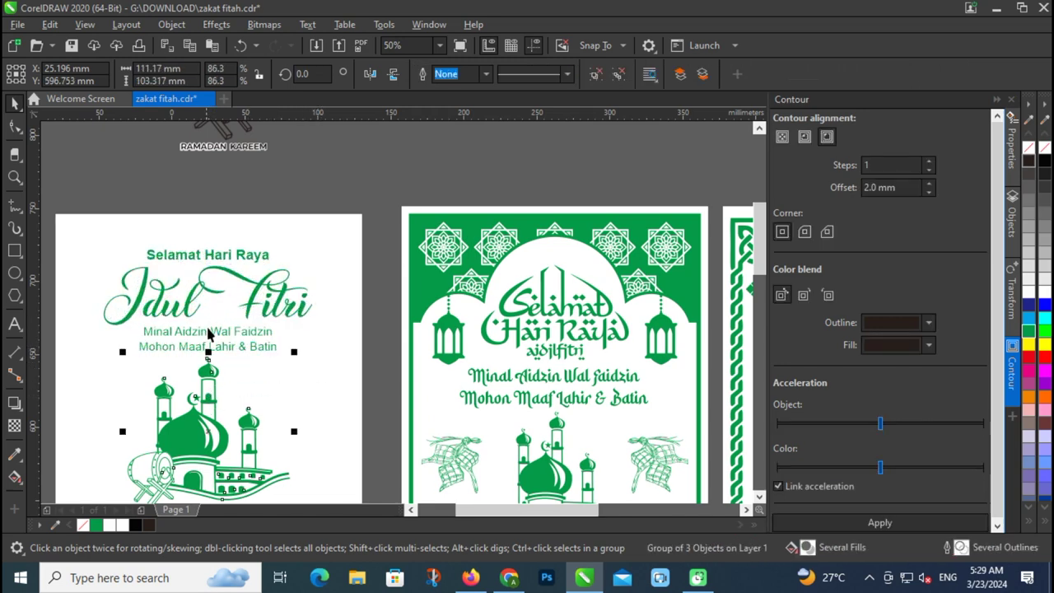
# Duplicate the "Selamat Hari Raya" line below the mosque and change the copy's text to "BERAS ZAKAT FITRAH".
pyautogui.scroll(-2, 223, 297)
pyautogui.click(222, 297)
pyautogui.moveTo(223, 296); pyautogui.dragTo(212, 426)
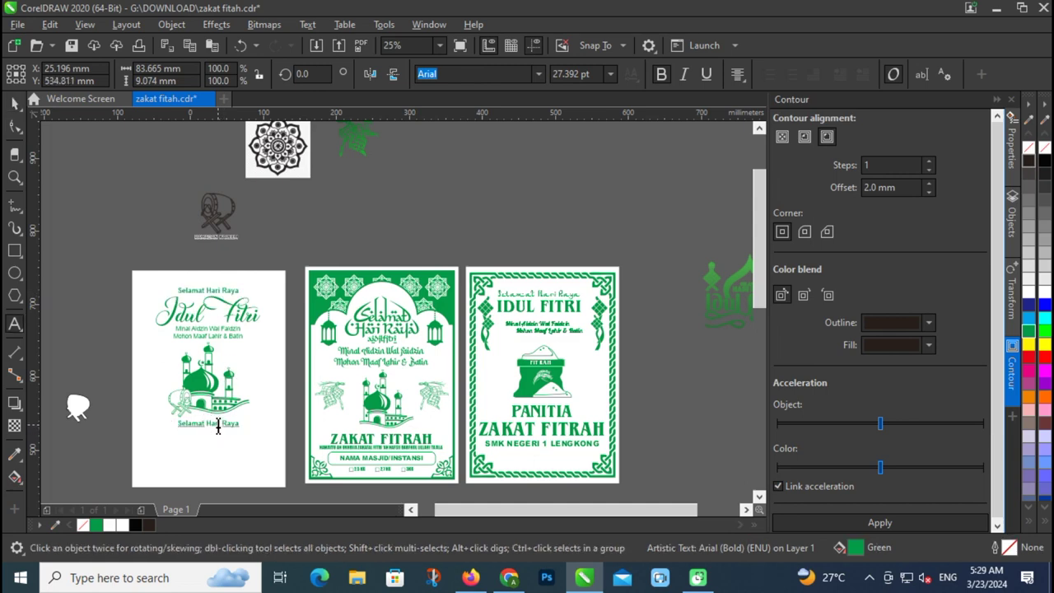
pyautogui.doubleClick(218, 427)
pyautogui.press('BackSpace')
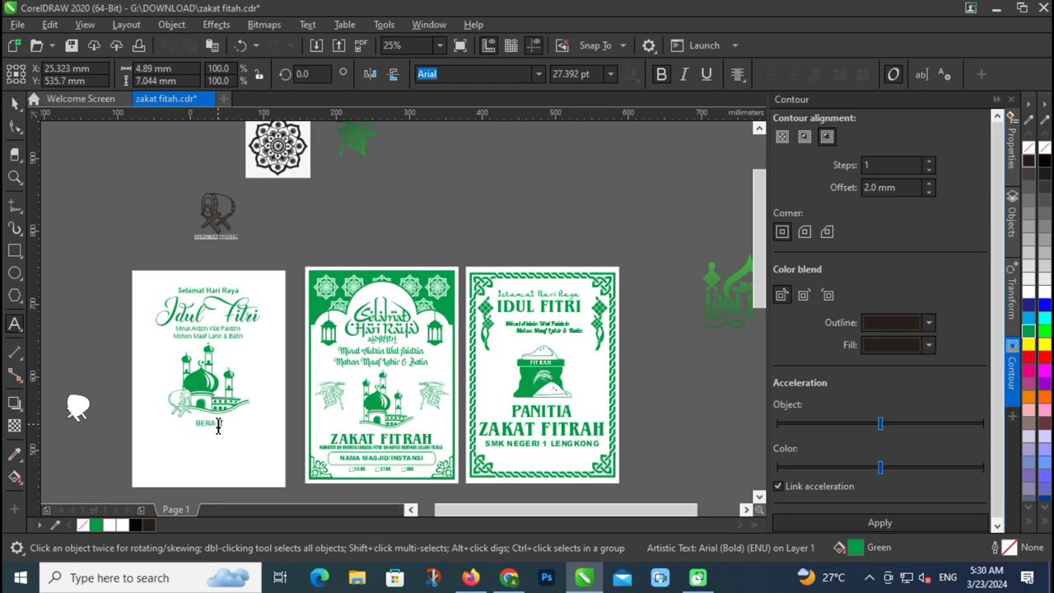
pyautogui.write('BERAS ZAKAT FITRAH')
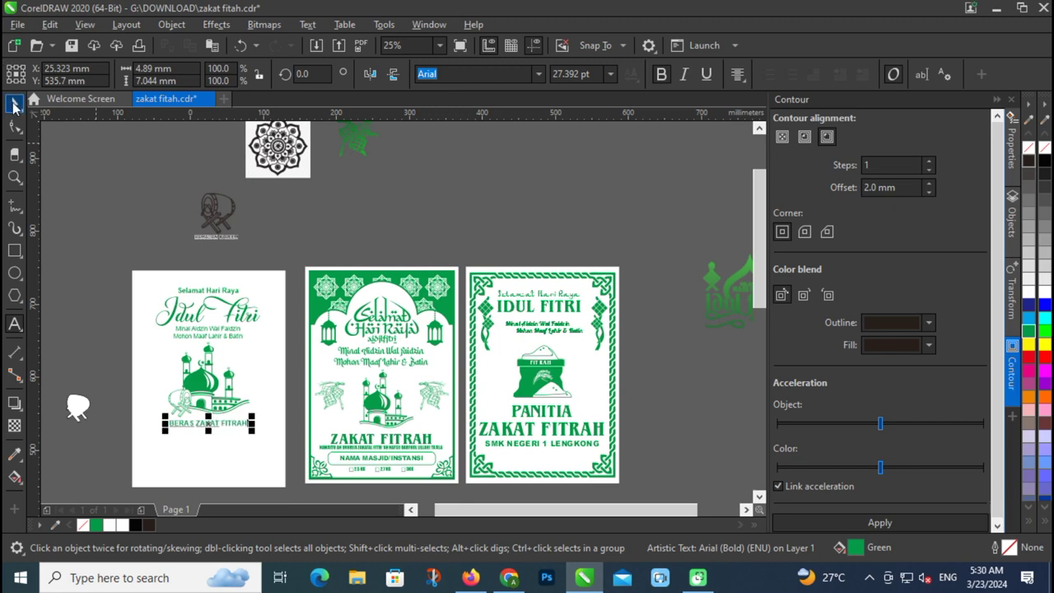
pyautogui.click(14, 102)
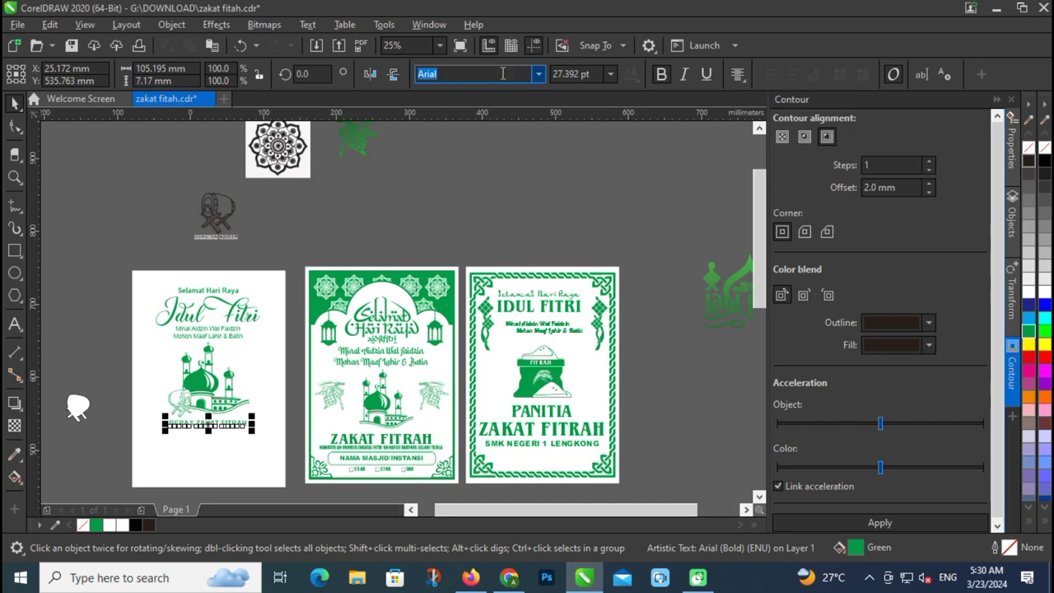
# Set "BERAS ZAKAT FITRAH" in ITC Benguiat Std Book, enlarge it to about 147 mm wide and stretch its height to about 11.35 mm.
pyautogui.write('ITC Benguiat Std Bold')
pyautogui.press('Return')
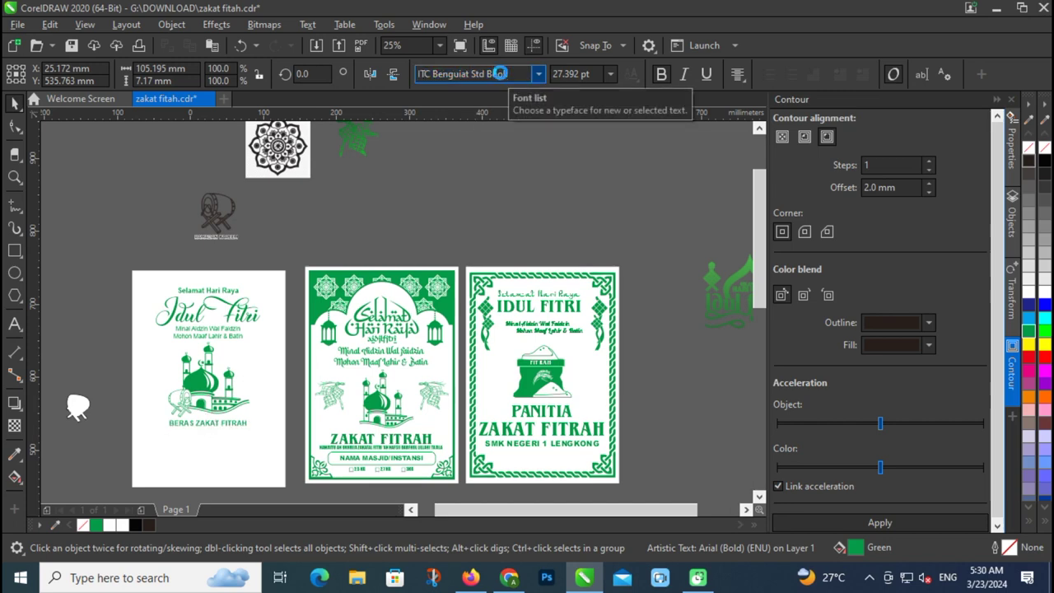
pyautogui.scroll(1, 252, 447)
pyautogui.moveTo(251, 403); pyautogui.dragTo(278, 431)
pyautogui.scroll(1, 167, 412)
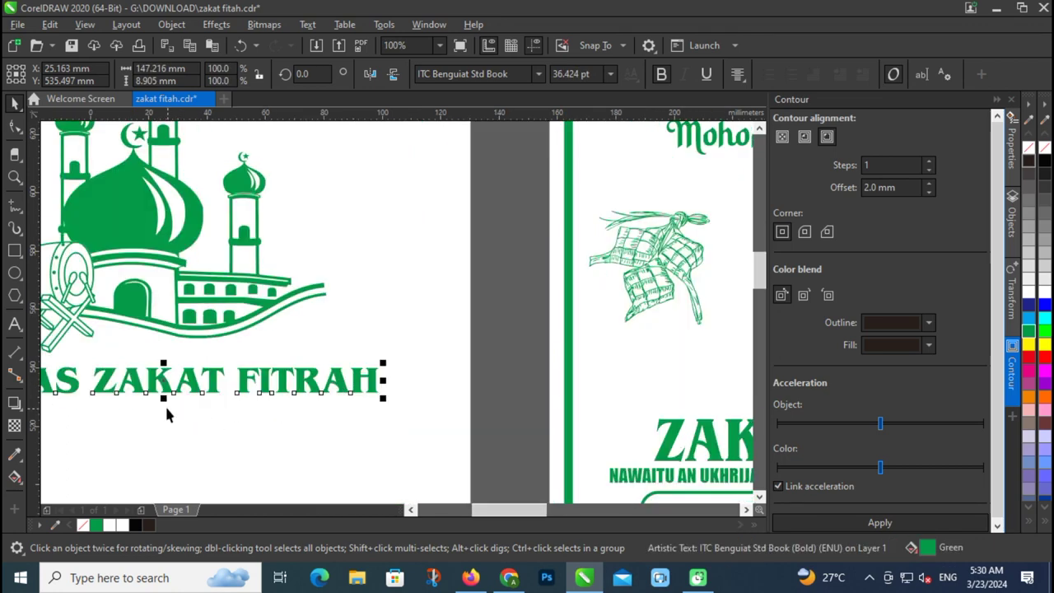
pyautogui.moveTo(163, 399); pyautogui.dragTo(165, 407)
pyautogui.scroll(-2, 164, 407)
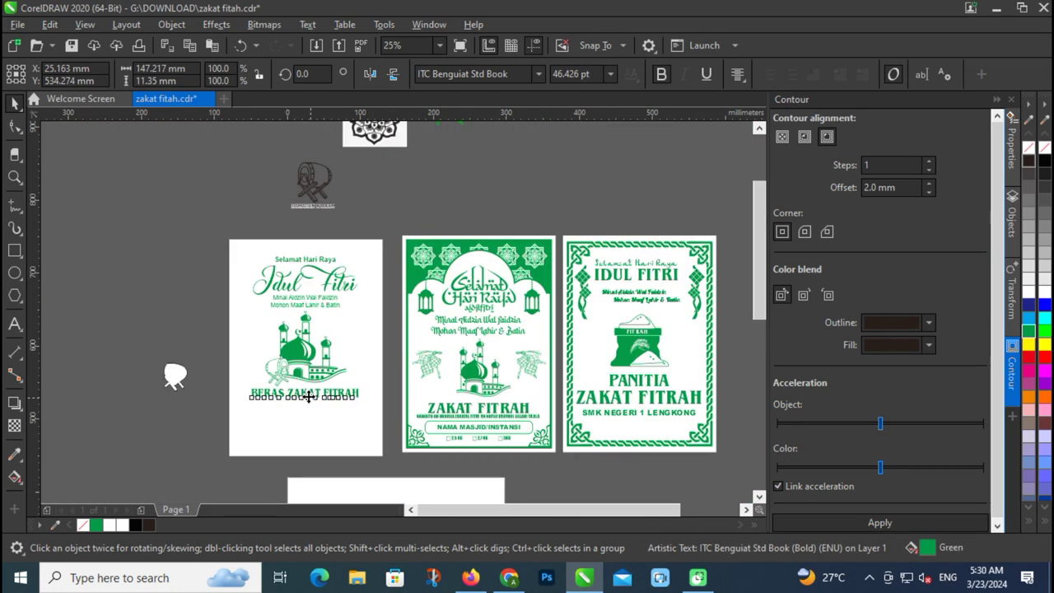
# Move the mosque and drum artwork and the "BERAS ZAKAT FITRAH" line further down the white page.
pyautogui.click(305, 354)
pyautogui.scroll(1, 304, 352)
pyautogui.moveTo(304, 352); pyautogui.dragTo(309, 364)
pyautogui.scroll(-1, 310, 364)
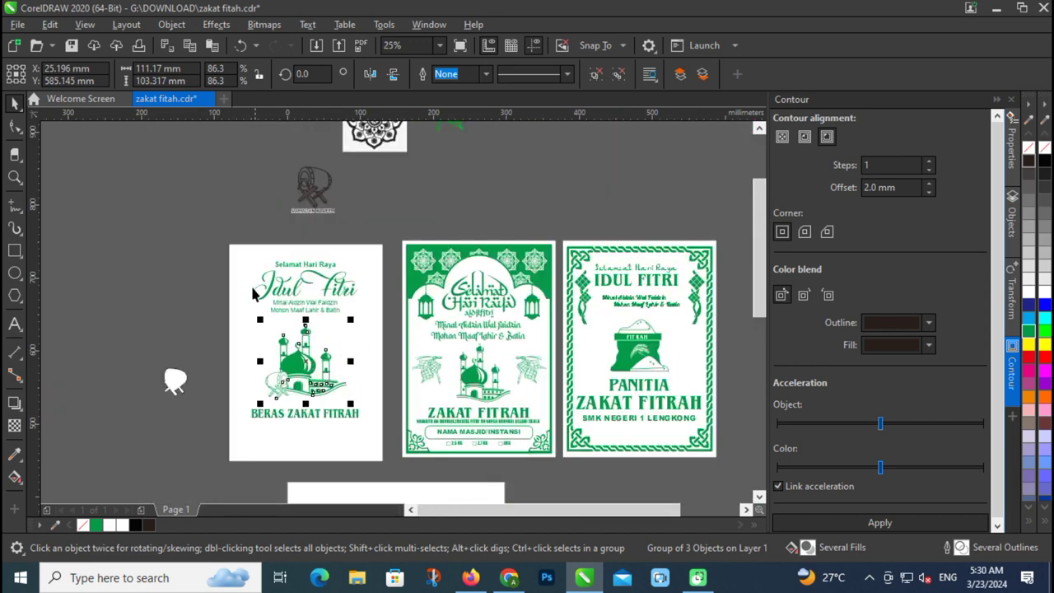
# Group all the text lines with the mosque artwork and centre the group vertically on the white page.
pyautogui.click(225, 254)
pyautogui.moveTo(383, 444); pyautogui.dragTo(373, 434)
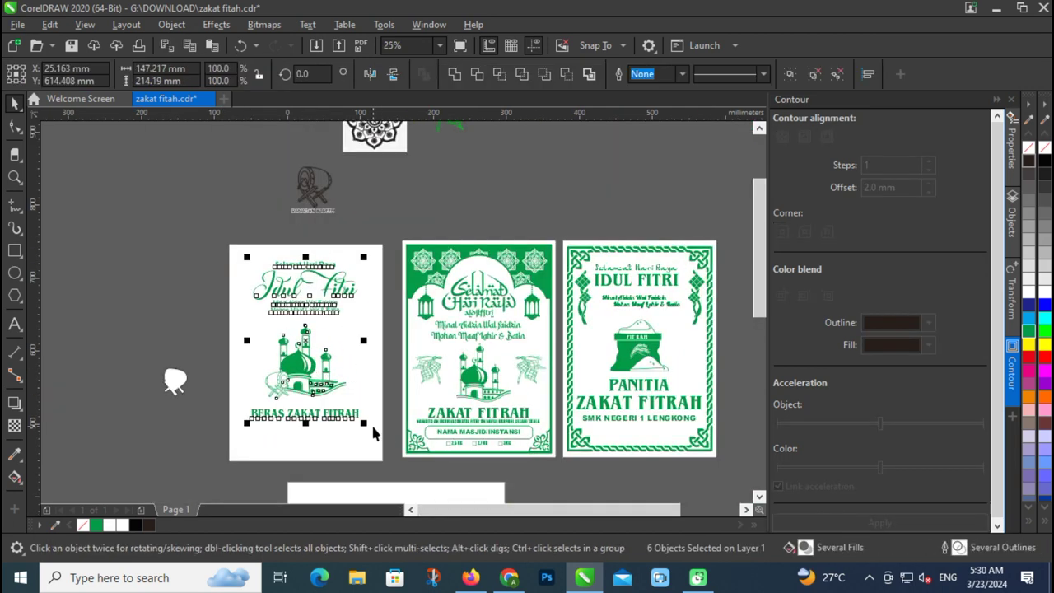
pyautogui.click(788, 75)
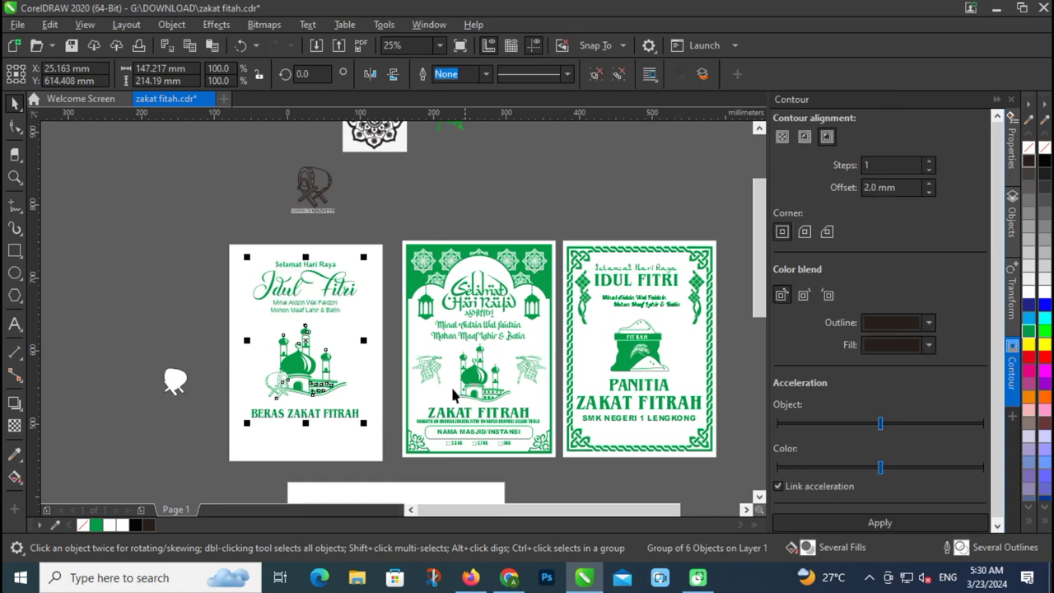
pyautogui.keyDown('shift'); pyautogui.click(345, 442); pyautogui.keyUp('shift')
pyautogui.press('e')
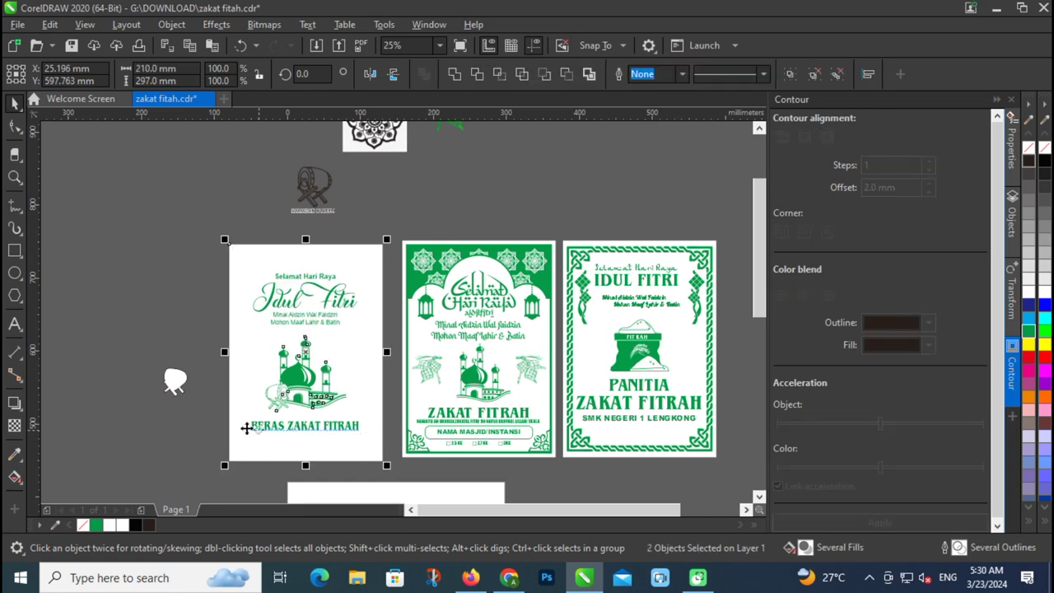
pyautogui.click(200, 411)
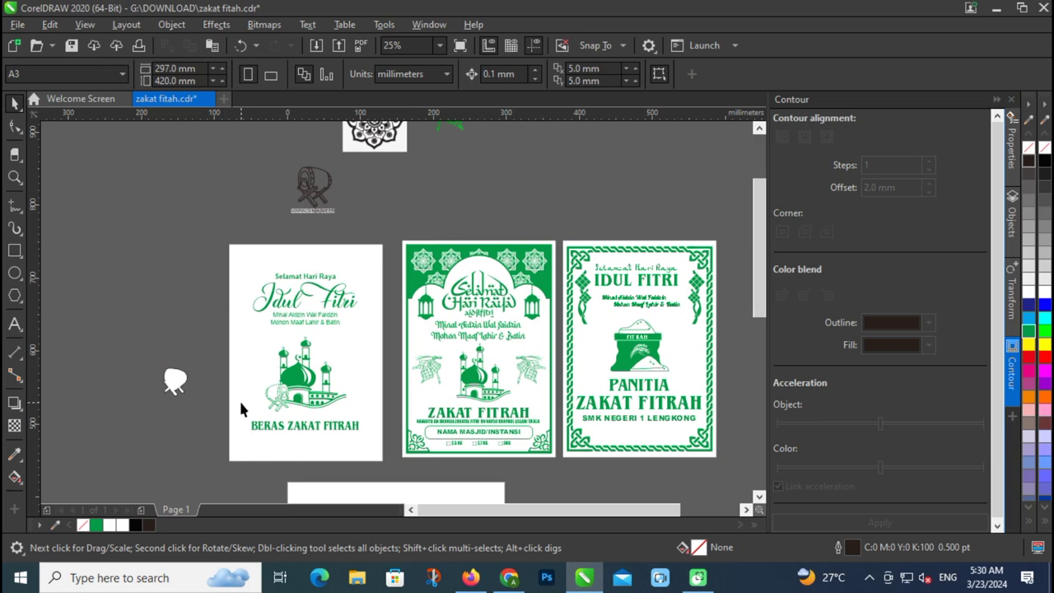
# Delete the loose white drum silhouette beside the page and place a duplicate of the blank white page on its outer side.
pyautogui.click(241, 408)
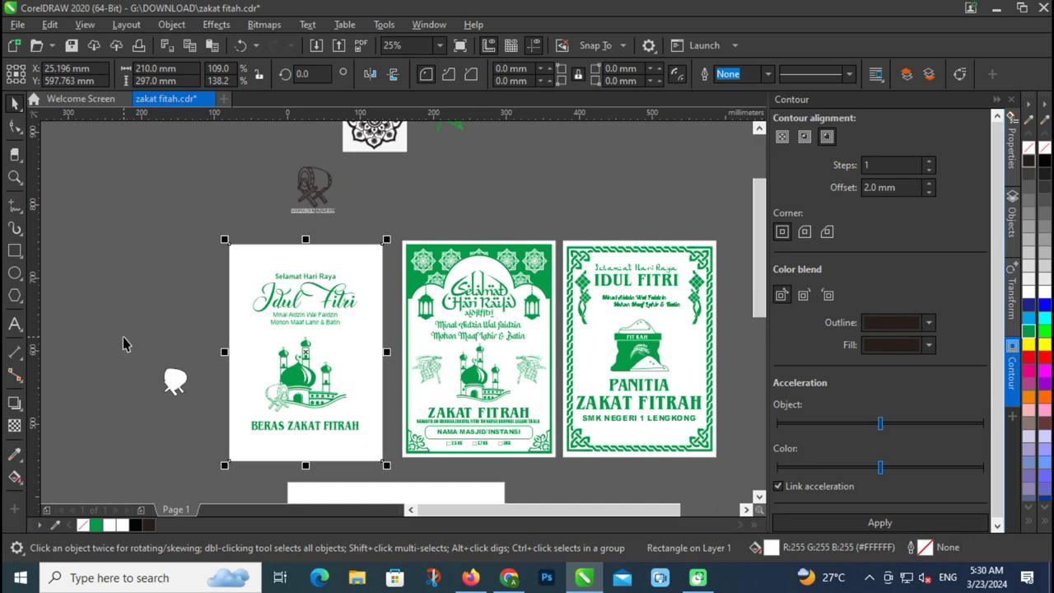
pyautogui.moveTo(123, 339); pyautogui.dragTo(211, 446)
pyautogui.press('Delete')
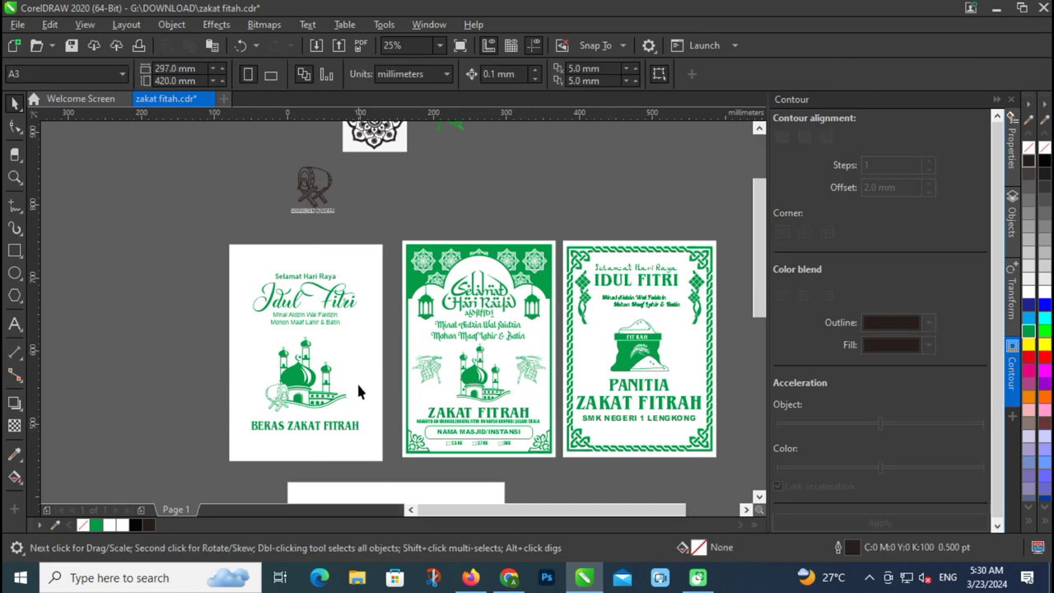
pyautogui.click(363, 354)
pyautogui.moveTo(338, 354); pyautogui.dragTo(196, 341)
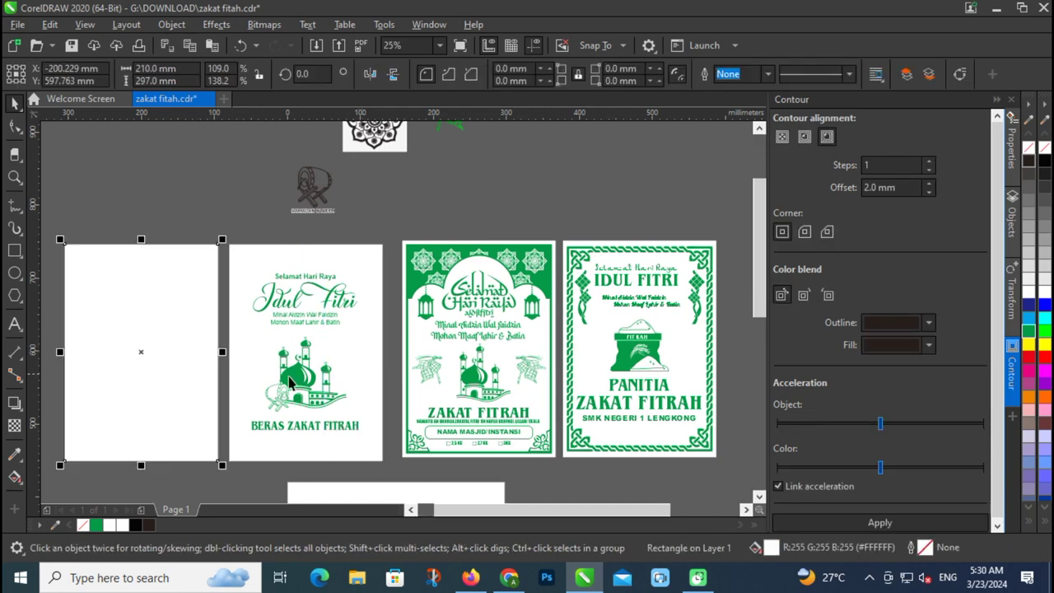
# Ungroup the design, copy its mosque and drum artwork to the upper part of the new page, centre it horizontally and enlarge it slightly.
pyautogui.click(356, 276)
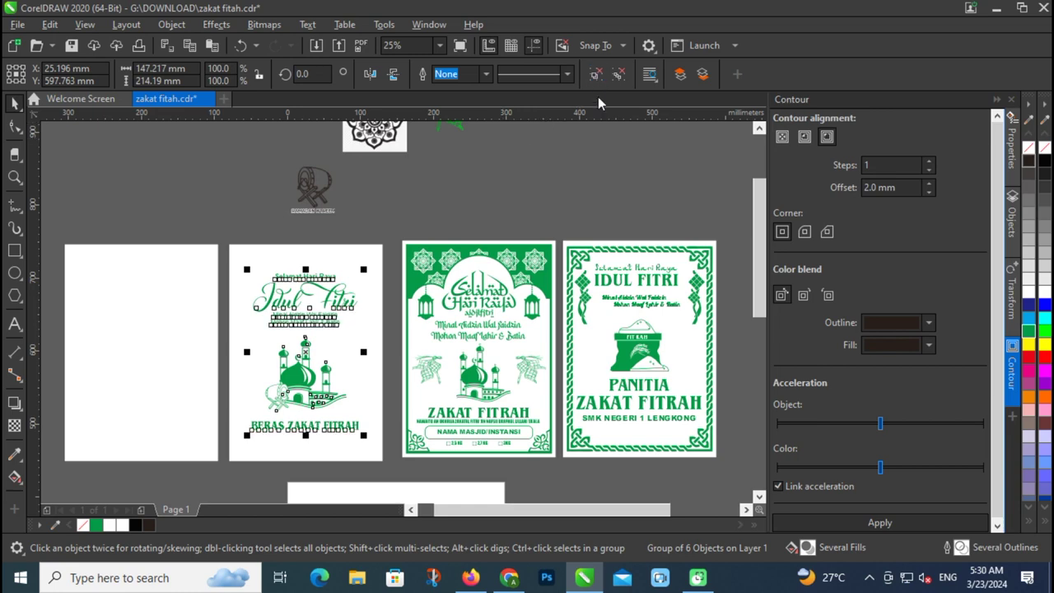
pyautogui.click(524, 182)
pyautogui.click(325, 408)
pyautogui.moveTo(323, 405); pyautogui.dragTo(162, 329)
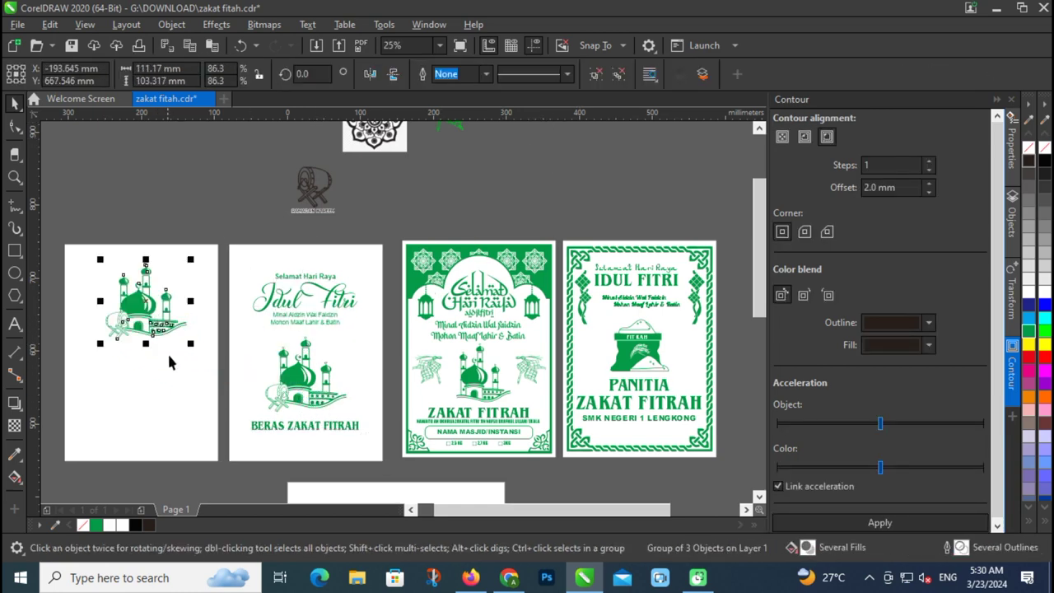
pyautogui.keyDown('shift'); pyautogui.click(166, 351); pyautogui.keyUp('shift')
pyautogui.press('c')
pyautogui.click(180, 222)
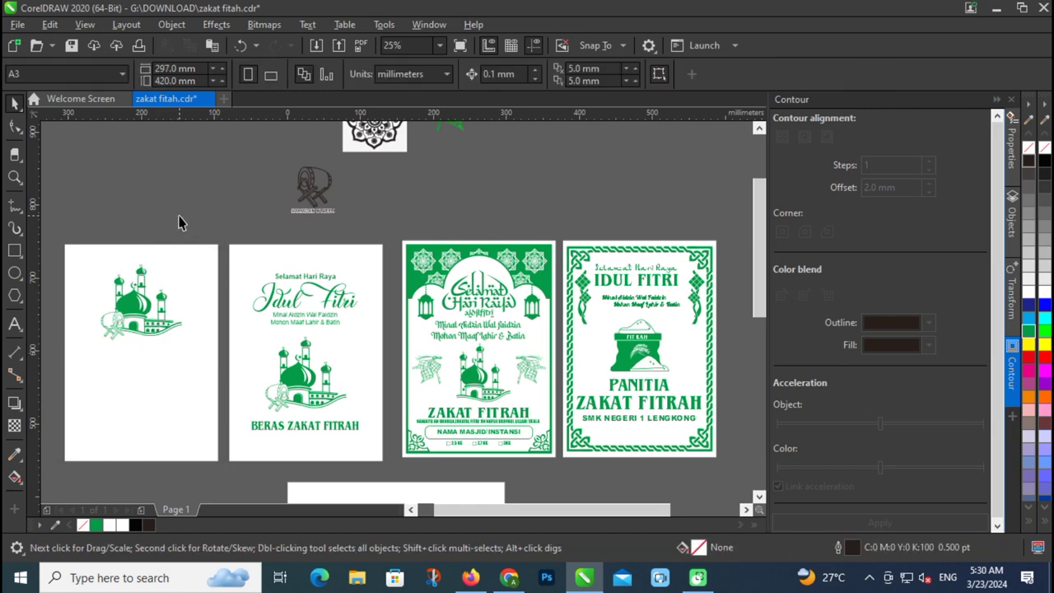
pyautogui.click(154, 329)
pyautogui.moveTo(186, 346); pyautogui.dragTo(193, 352)
# Copy "Selamat Hari Raya" and "Idul Fitri" below the mosque on the new page and enlarge them to about 151 mm wide.
pyautogui.click(301, 293)
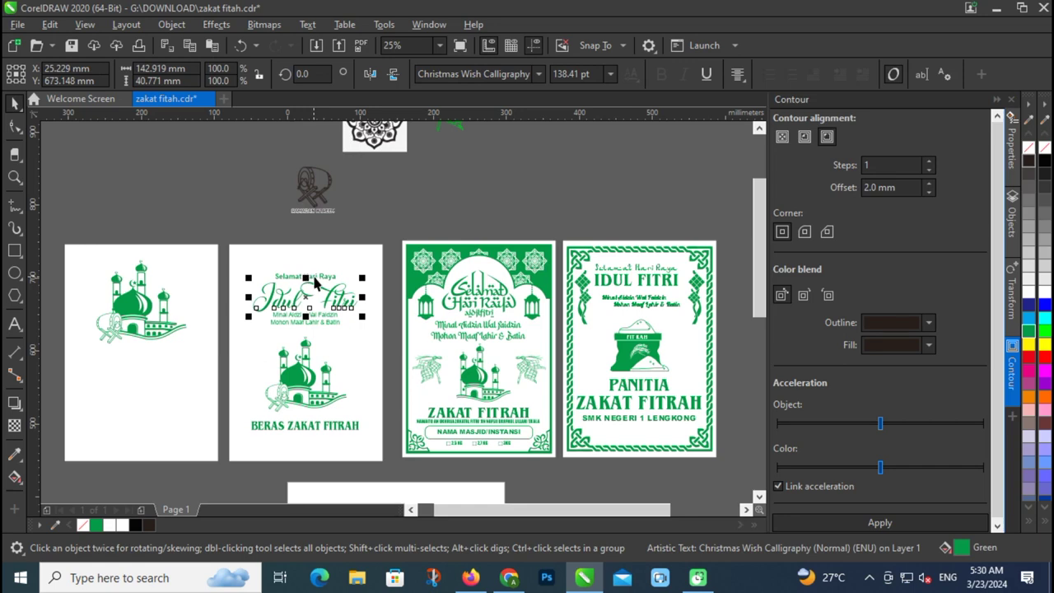
pyautogui.keyDown('shift'); pyautogui.click(310, 277); pyautogui.keyUp('shift')
pyautogui.moveTo(330, 294); pyautogui.dragTo(166, 376)
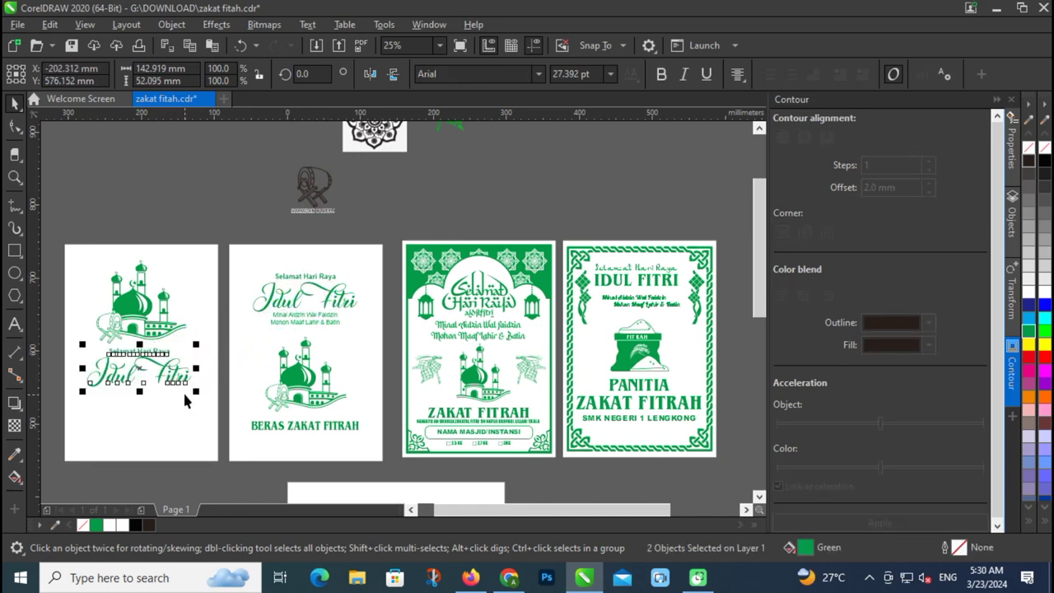
pyautogui.moveTo(198, 394)
pyautogui.mouseDown()
pyautogui.moveTo(266, 395)
pyautogui.moveTo(204, 392)
pyautogui.mouseUp()
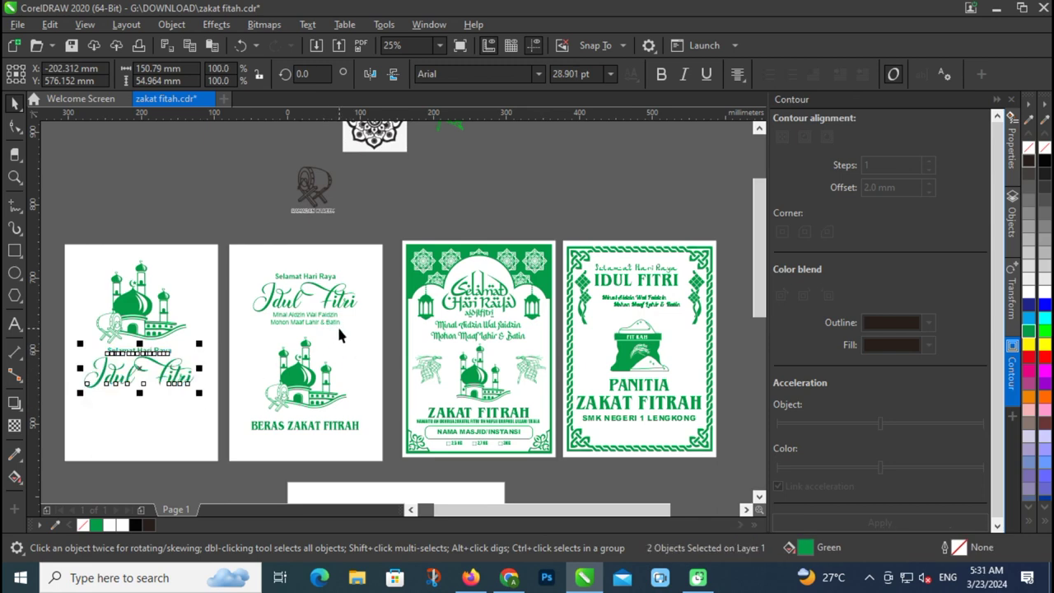
# Copy "Mohon Maaf Lahir & Batin" below the new "Idul Fitri", set it in bold ITC Benguiat Std Book and enlarge it to about 36.6 pt.
pyautogui.moveTo(329, 327); pyautogui.dragTo(162, 416)
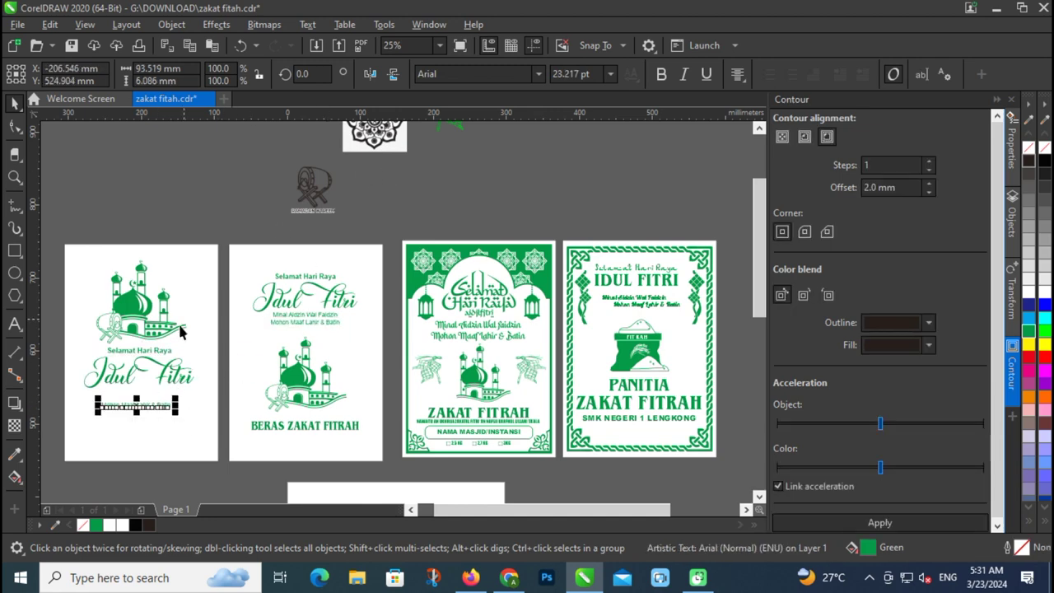
pyautogui.click(538, 73)
pyautogui.click(495, 125)
pyautogui.scroll(1, 136, 404)
pyautogui.moveTo(186, 405); pyautogui.dragTo(205, 395)
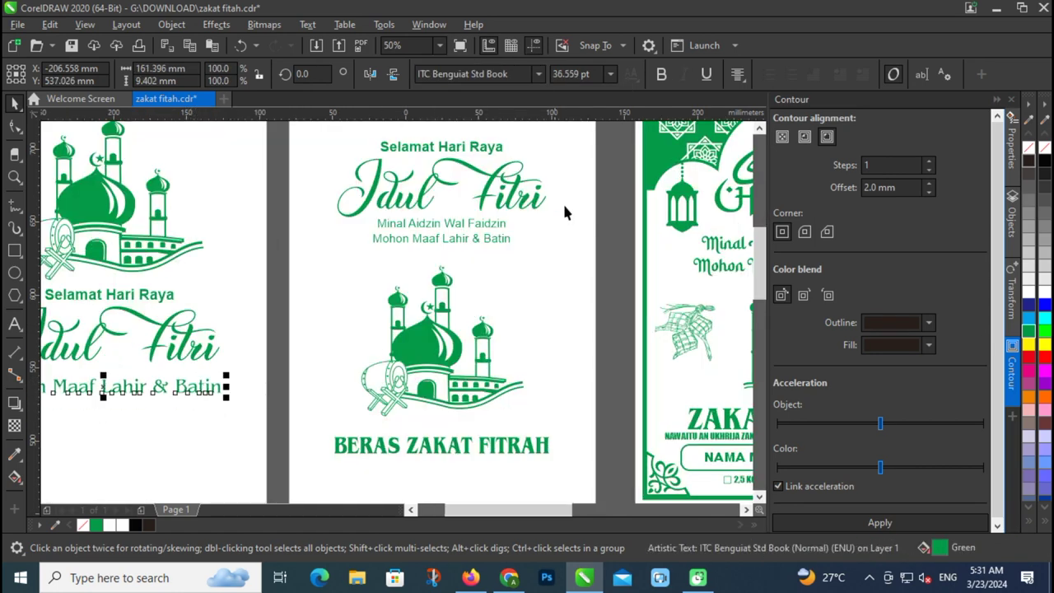
pyautogui.click(661, 74)
pyautogui.scroll(-1, 433, 453)
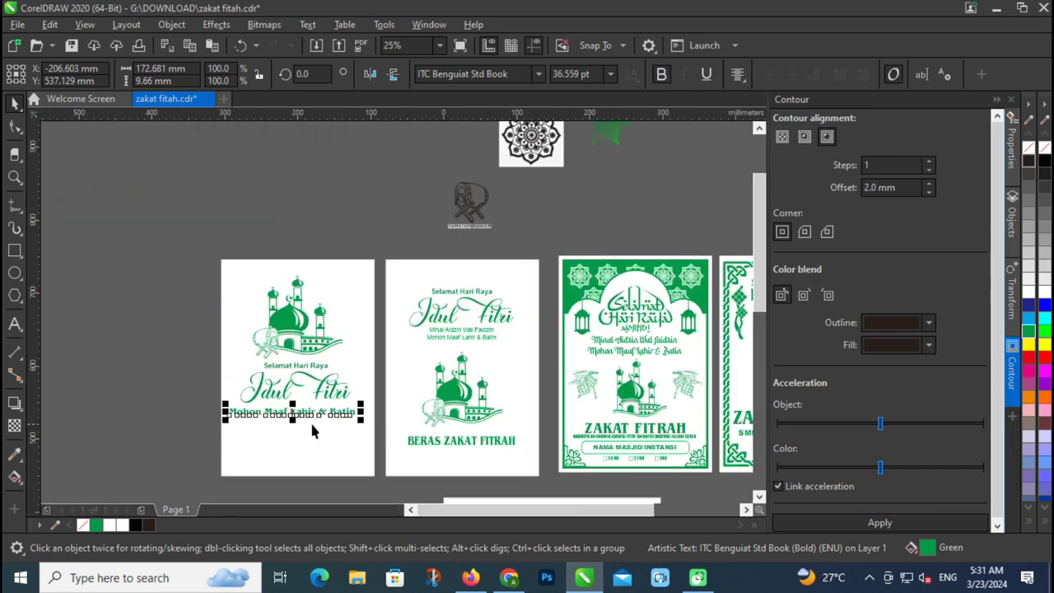
# Centre "Idul Fitri" and "Mohon Maaf Lahir & Batin" horizontally on the new white page.
pyautogui.scroll(1, 301, 416)
pyautogui.keyDown('shift'); pyautogui.click(299, 383); pyautogui.keyUp('shift')
pyautogui.keyDown('shift'); pyautogui.click(324, 447); pyautogui.keyUp('shift')
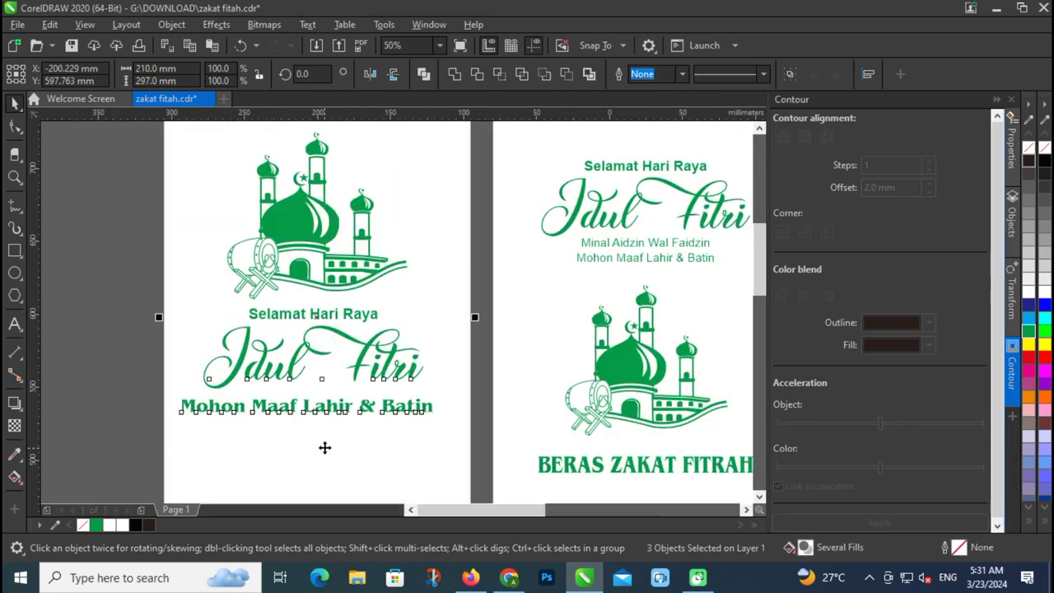
pyautogui.click(181, 395)
# Narrow the bold "Mohon Maaf Lahir & Batin" line to about 151 mm wide, keeping its height.
pyautogui.scroll(-1, 261, 385)
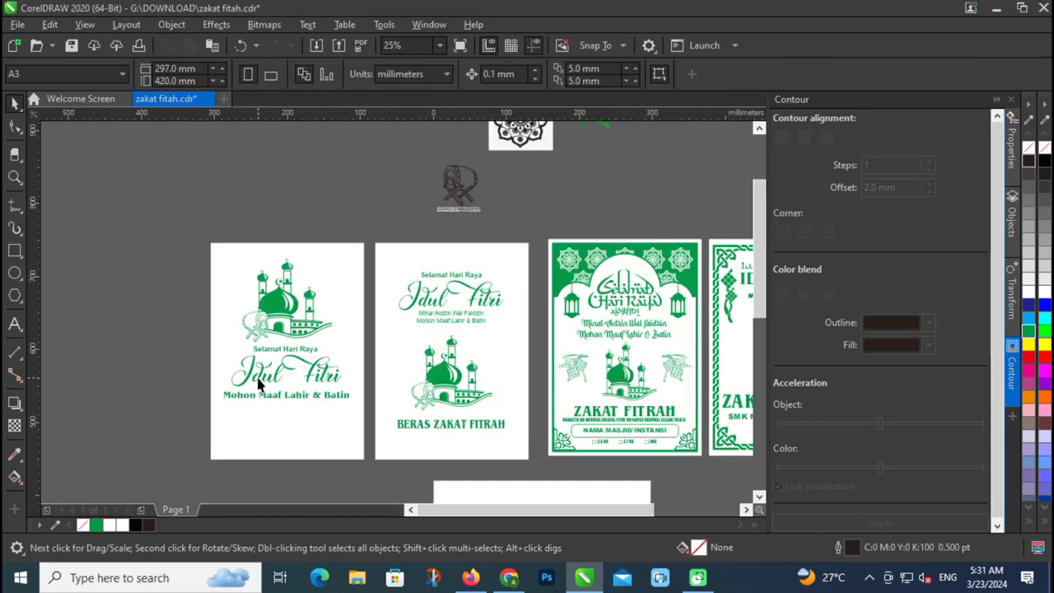
pyautogui.scroll(1, 354, 398)
pyautogui.click(336, 401)
pyautogui.moveTo(351, 401); pyautogui.dragTo(334, 416)
pyautogui.scroll(-1, 336, 429)
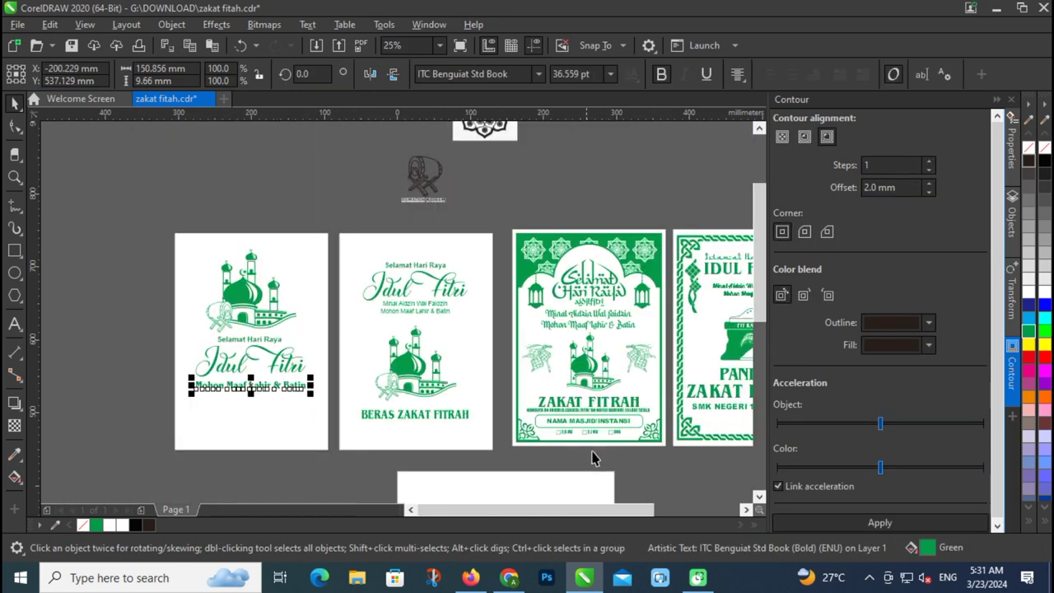
# Copy the "NAMA MASJID/INSTANSI" box and weight checkboxes from the finished mosque design, placing them centred just below "Mohon Maaf Lahir & Batin".
pyautogui.scroll(1, 635, 453)
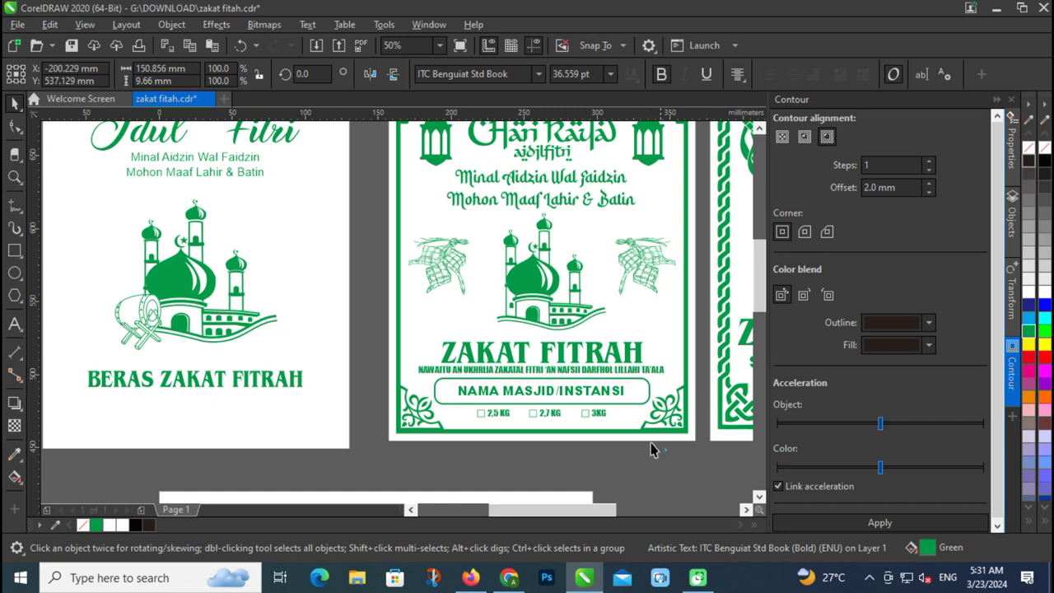
pyautogui.moveTo(424, 372); pyautogui.dragTo(654, 421)
pyautogui.scroll(-2, 579, 426)
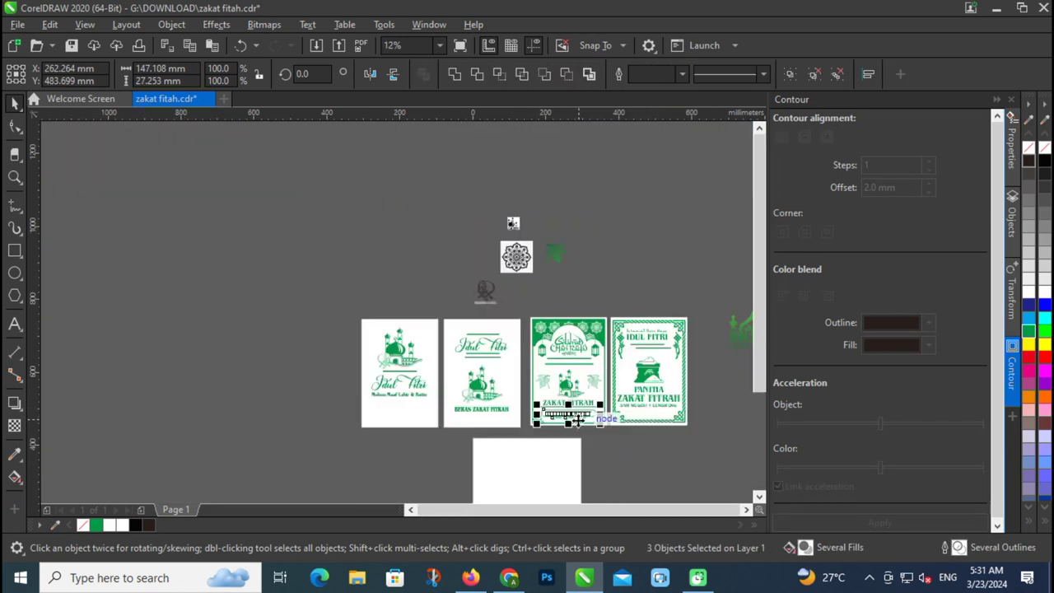
pyautogui.moveTo(575, 414); pyautogui.dragTo(409, 415)
pyautogui.scroll(3, 409, 414)
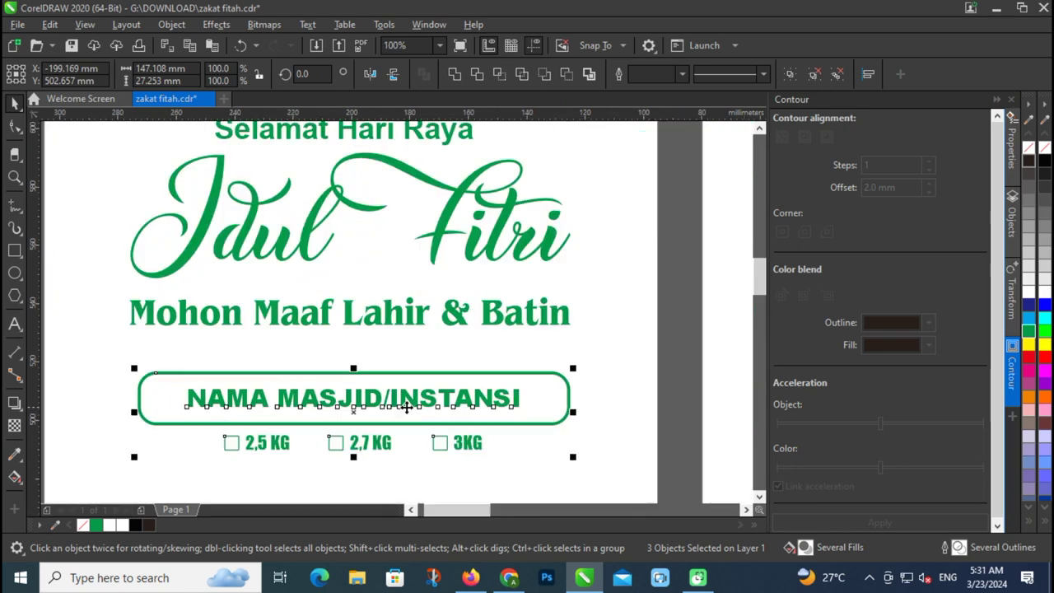
pyautogui.keyDown('shift'); pyautogui.click(381, 317); pyautogui.keyUp('shift')
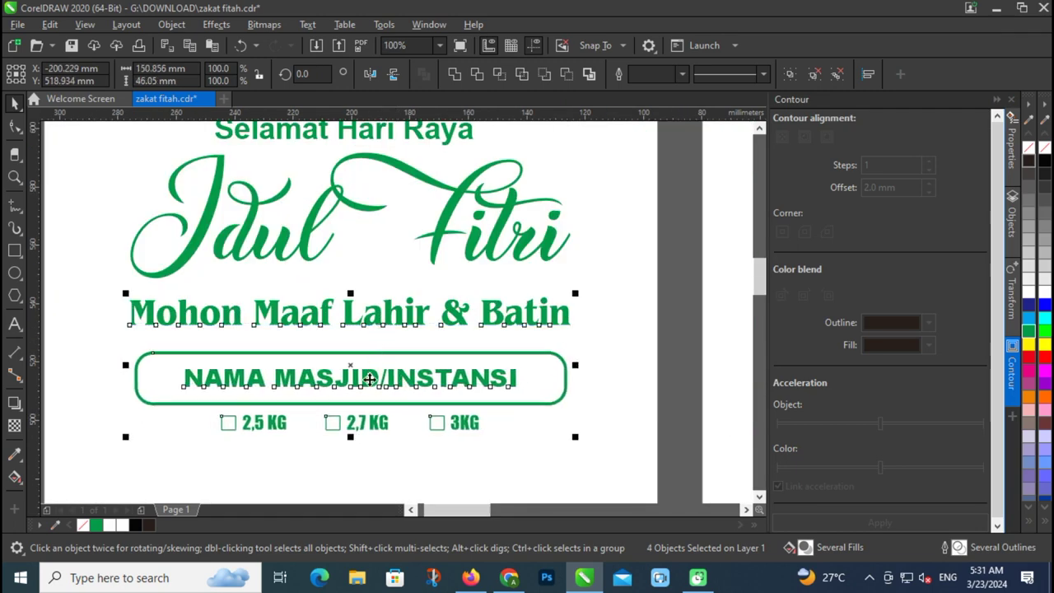
pyautogui.scroll(-3, 384, 338)
pyautogui.click(409, 449)
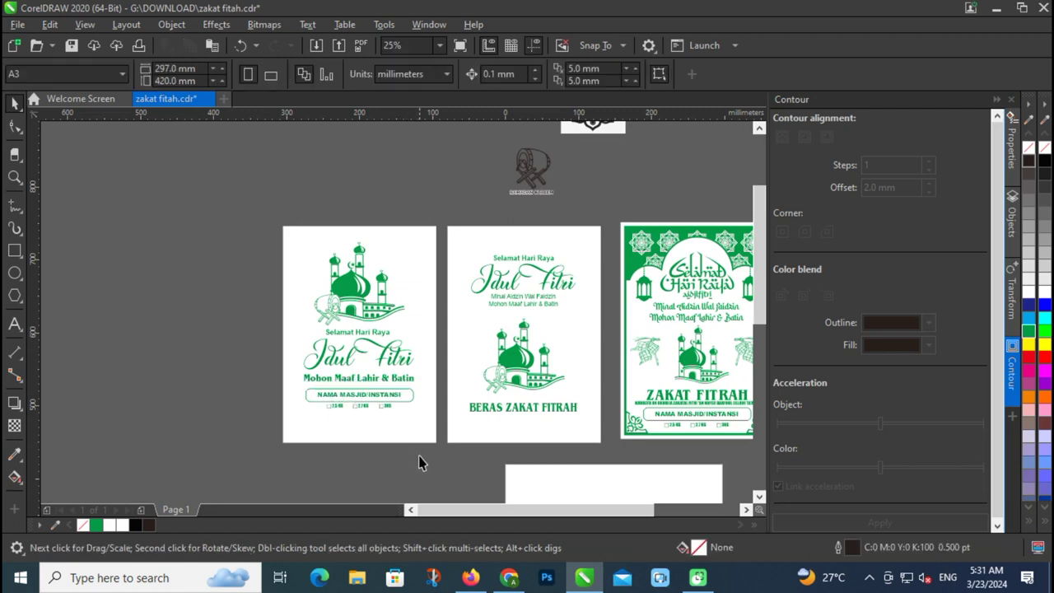
pyautogui.scroll(-2, 250, 367)
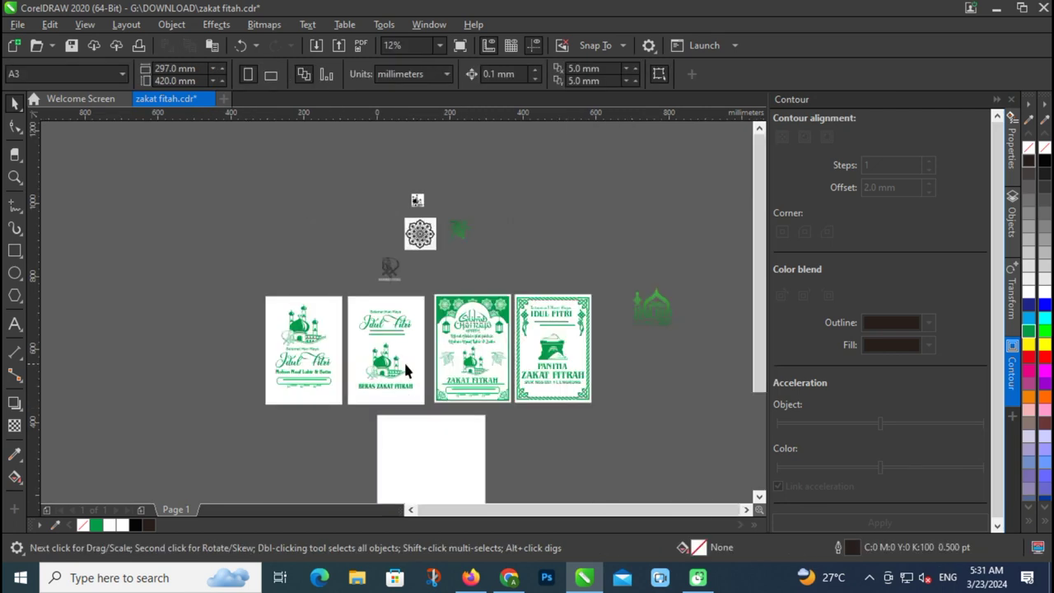
pyautogui.scroll(2, 404, 360)
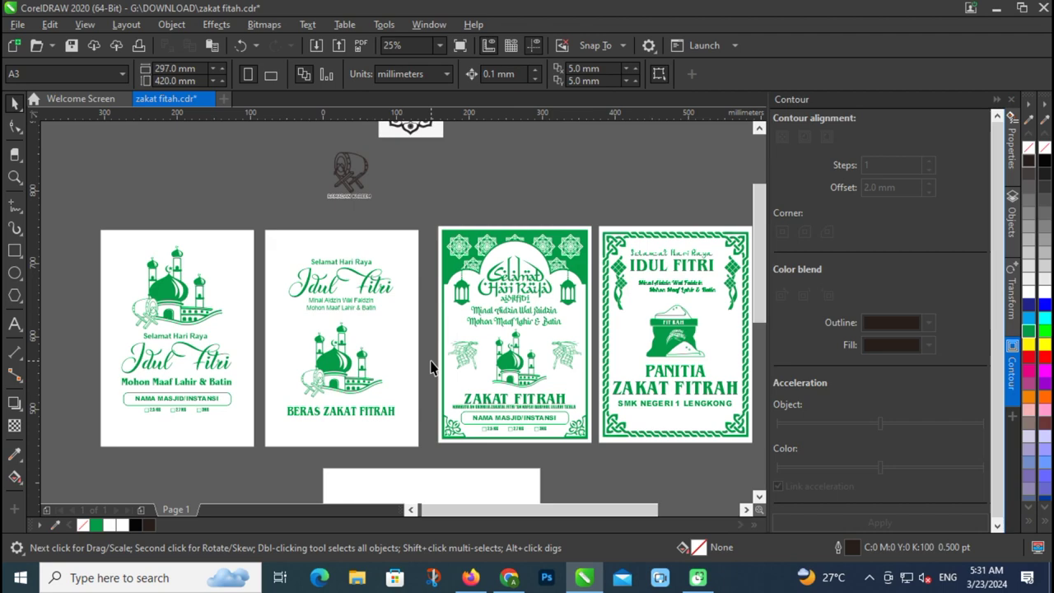